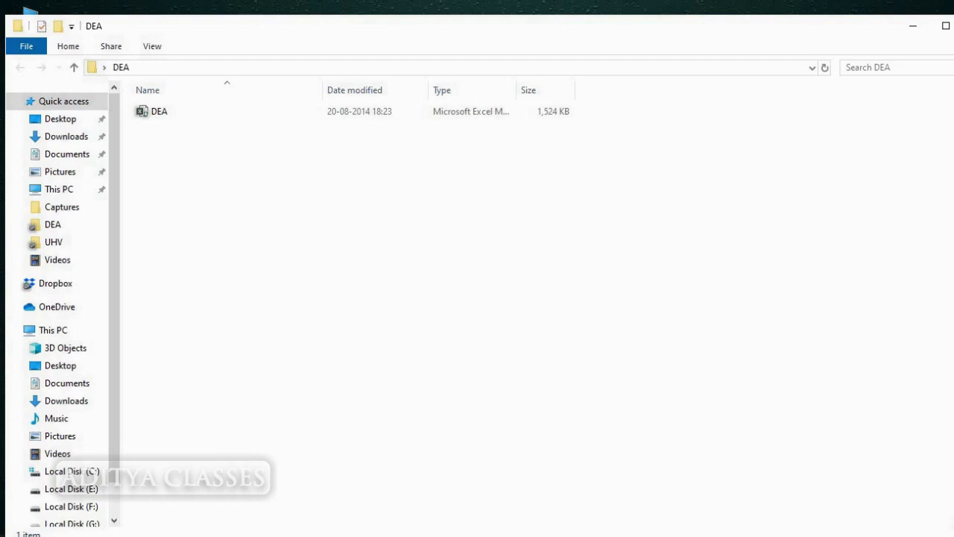
- Close the open DEA folder window and extract the desktop's DEA archive into a folder named DEA
left_click(953, 27)
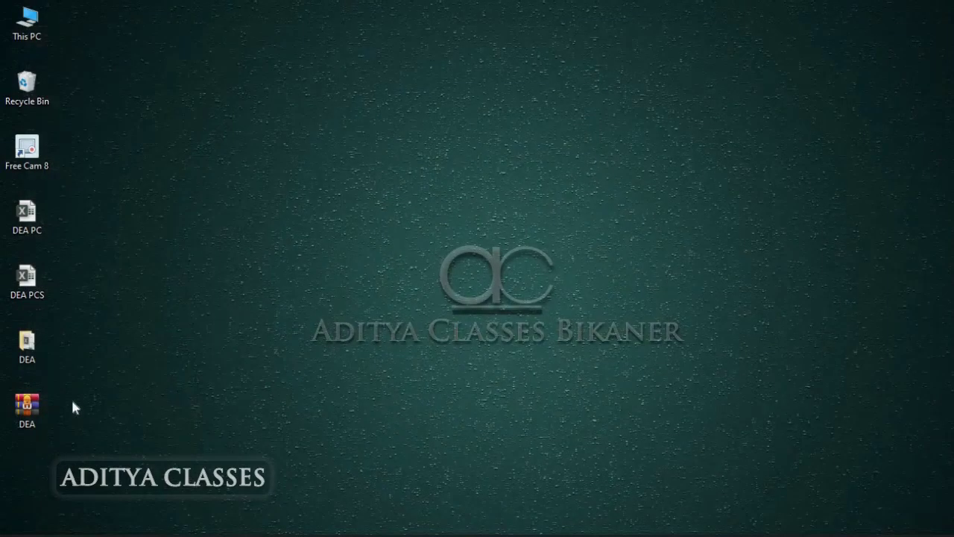
left_click(21, 425)
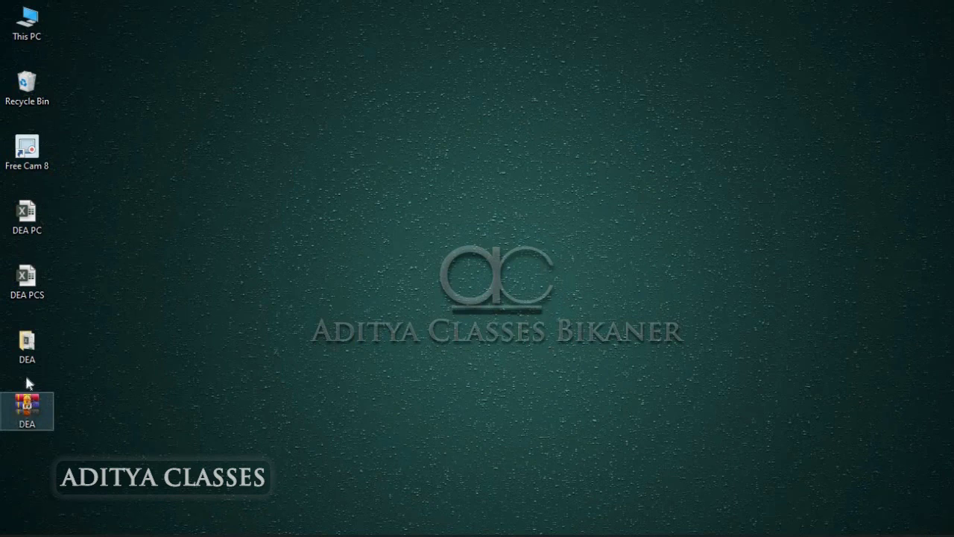
right_click(22, 412)
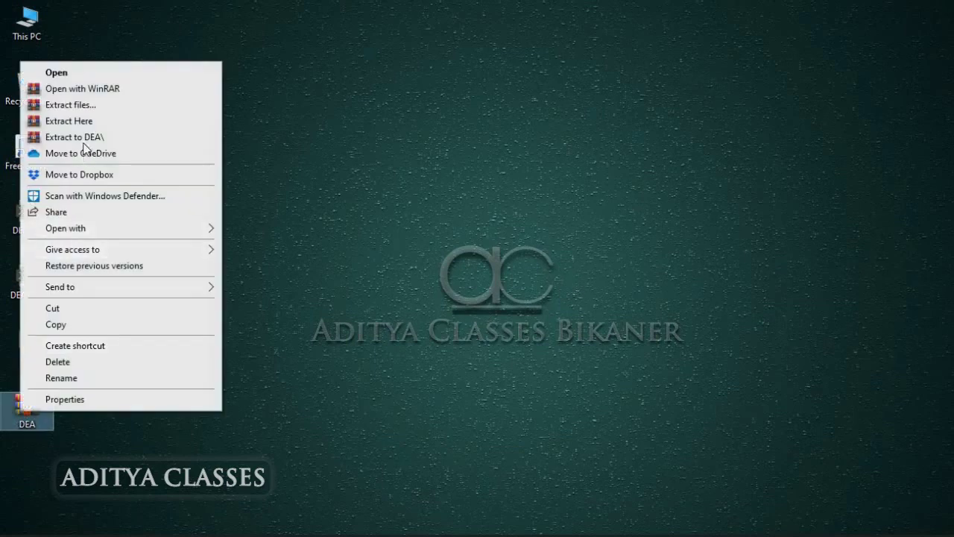
left_click(82, 137)
left_click(483, 361)
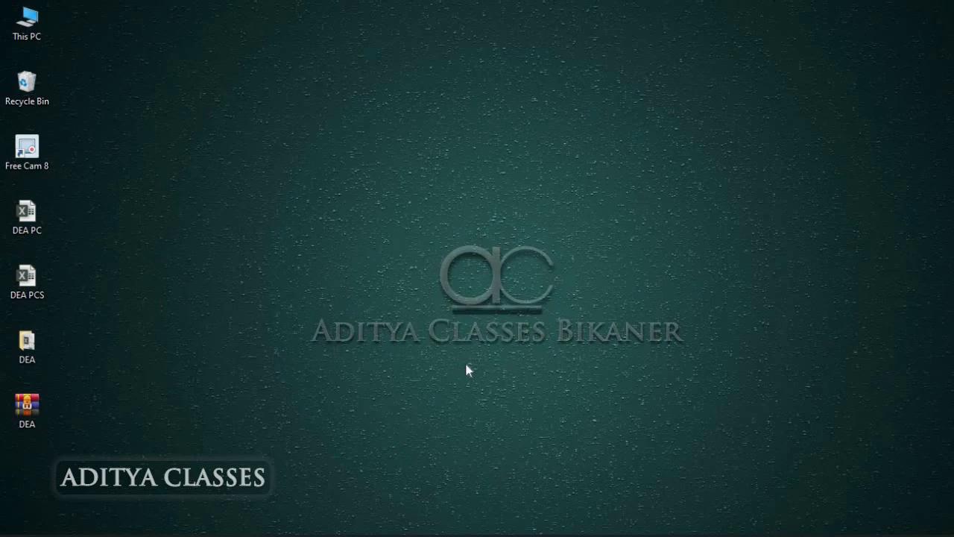
- Open the DEA PC workbook from the desktop and maximize its window
double_click(27, 344)
double_click(28, 218)
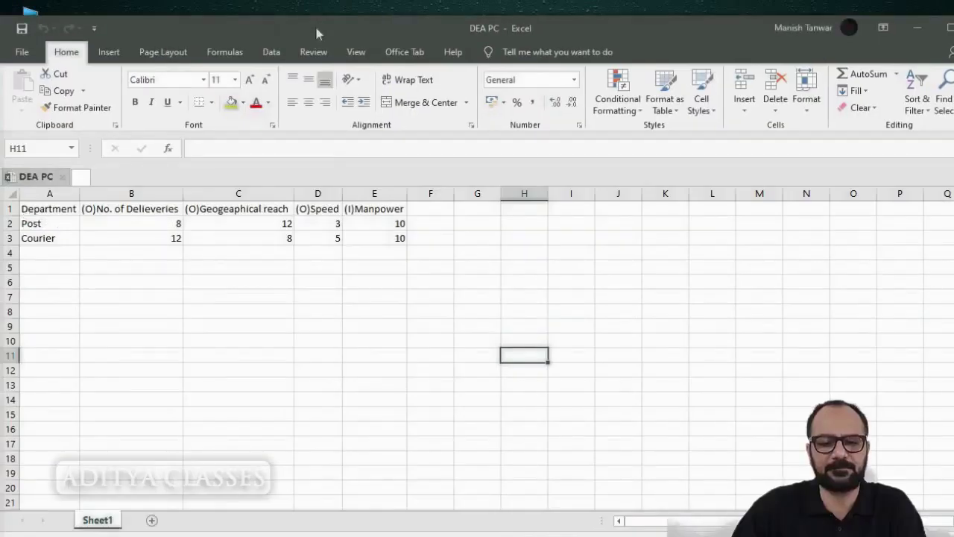
double_click(316, 29)
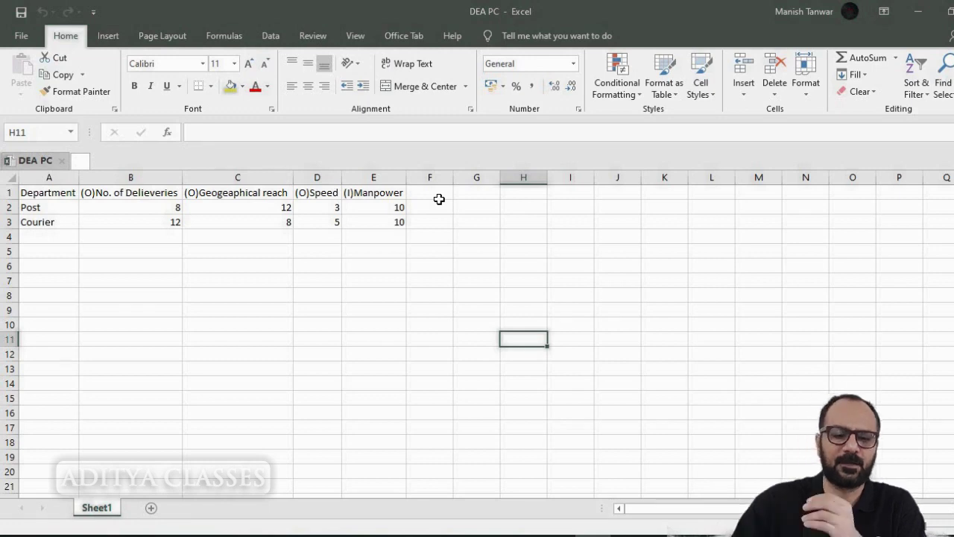
- Examine the (O) output and (I) input prefixes of the column headings in row 1
left_click(87, 192)
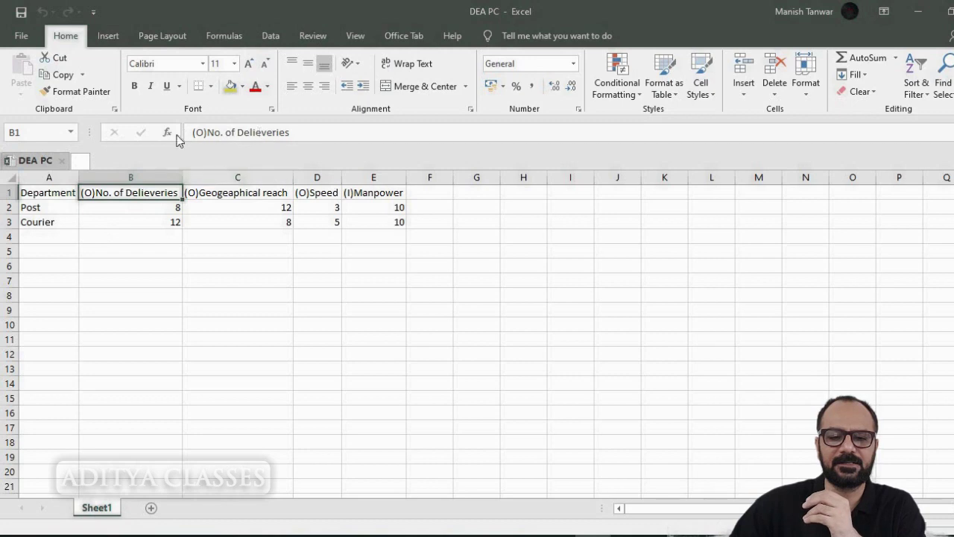
left_click_drag(208, 132, 191, 132)
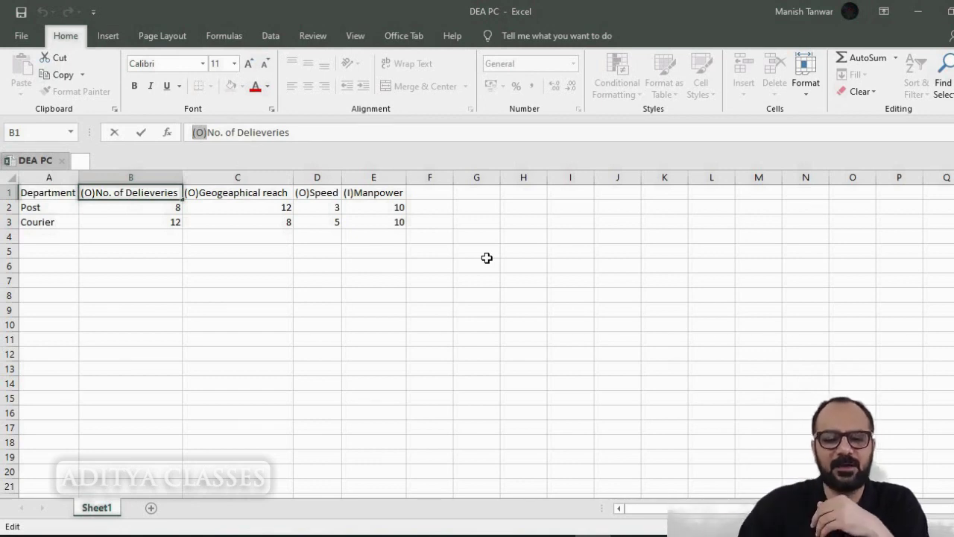
left_click(218, 194)
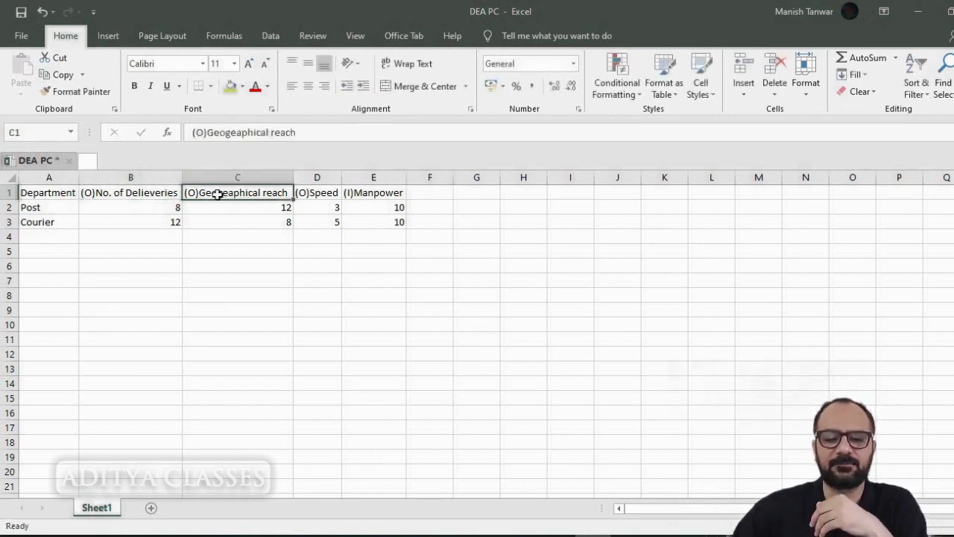
left_click(319, 194)
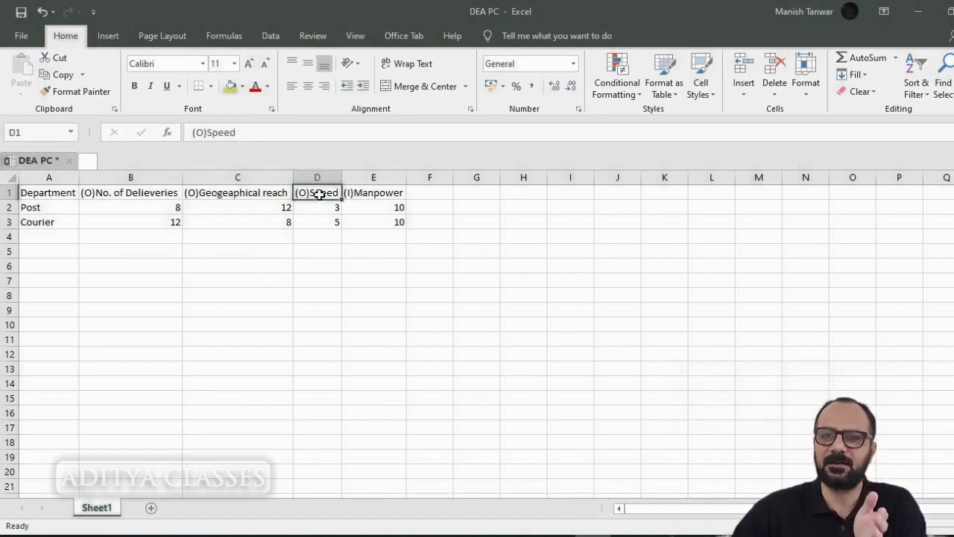
left_click(374, 193)
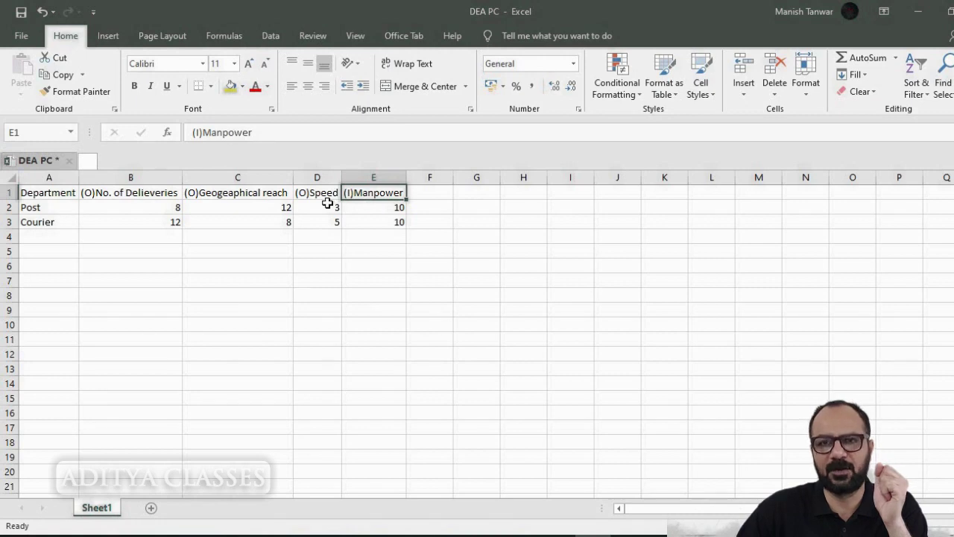
left_click(153, 193)
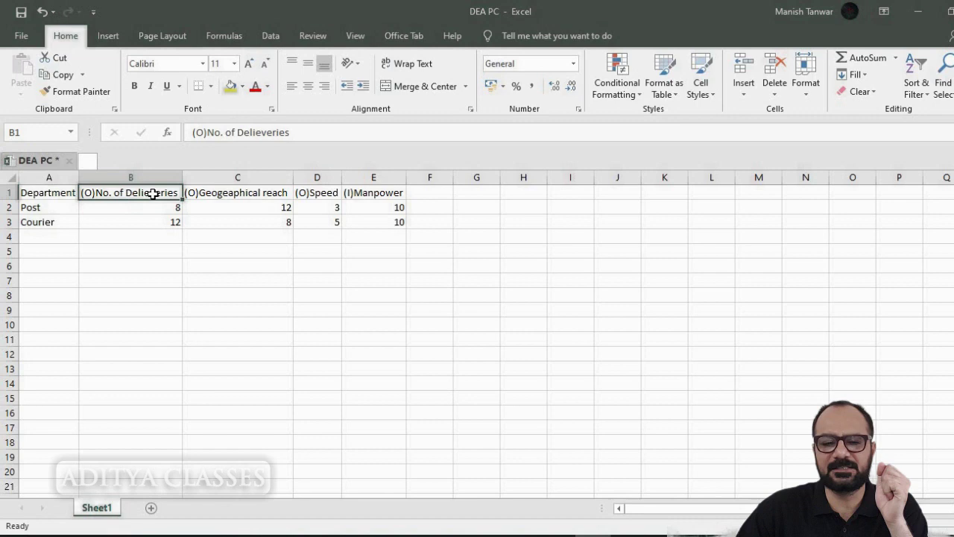
left_click(236, 195)
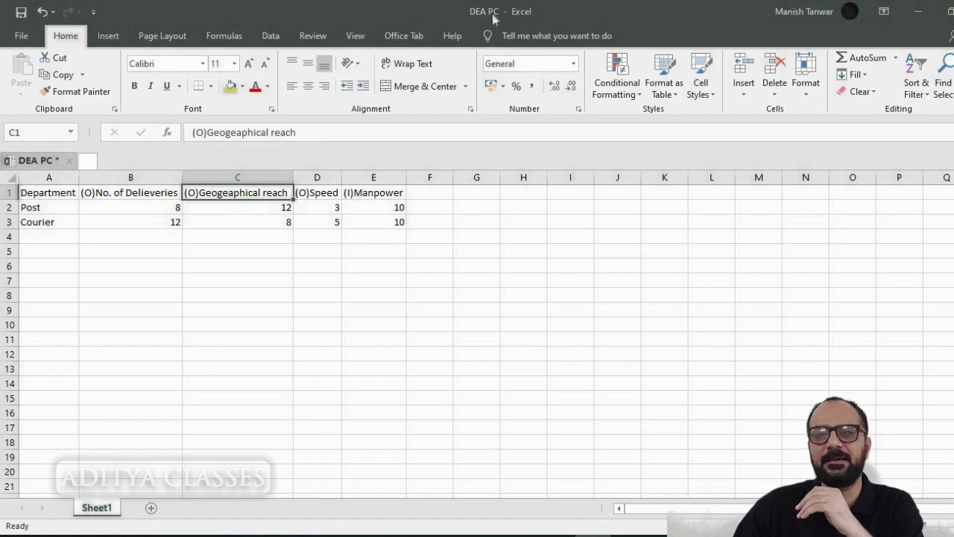
- Examine the Post and Courier rows and compare their delivery, geographical reach and speed values
left_click(30, 208)
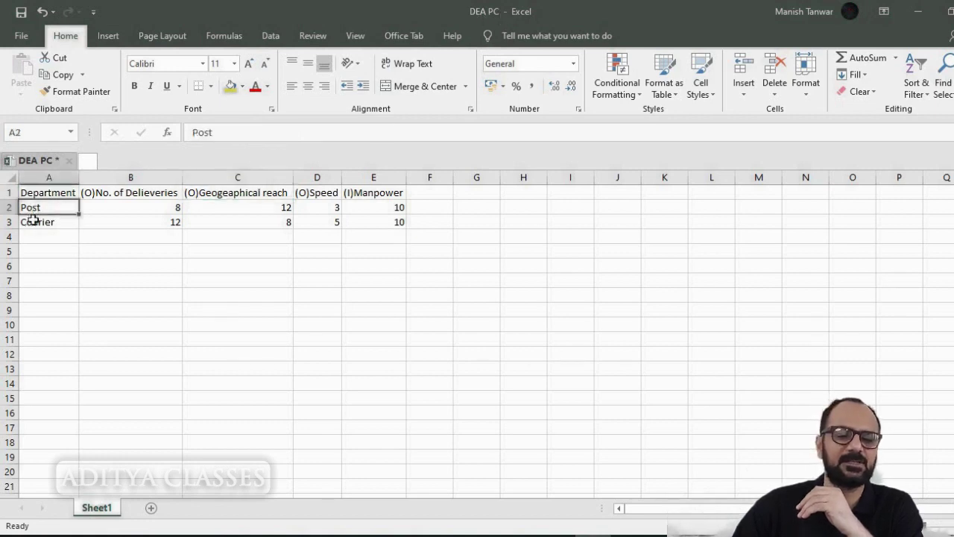
left_click(33, 222)
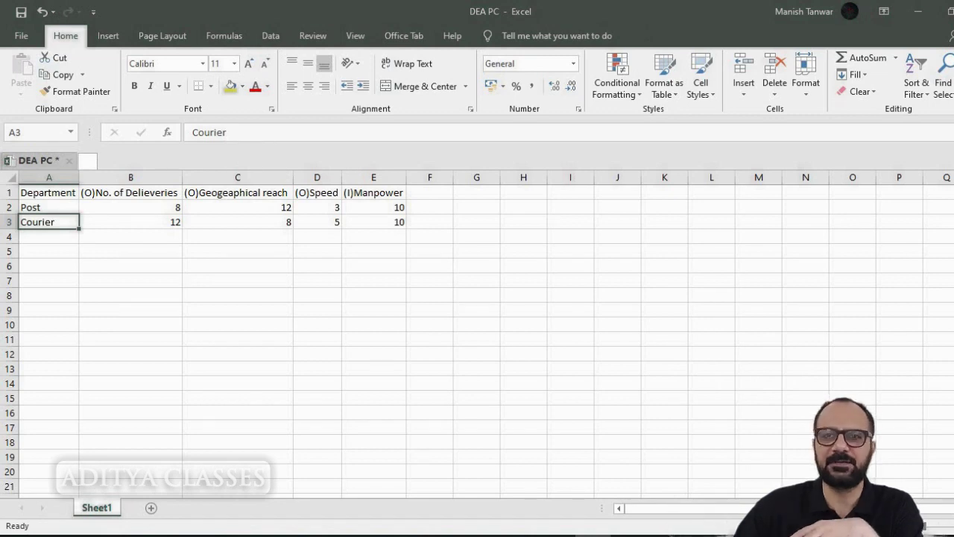
left_click(953, 11)
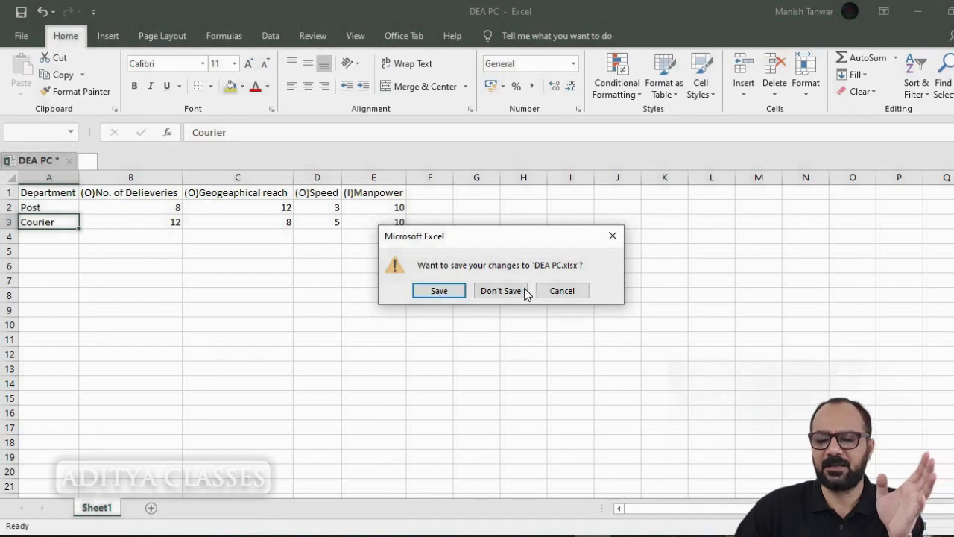
left_click(561, 291)
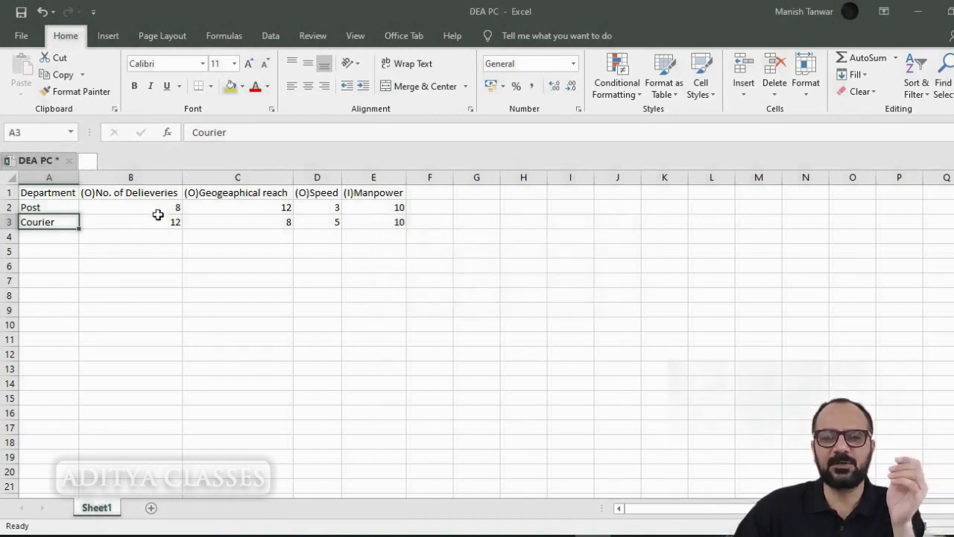
left_click(44, 208)
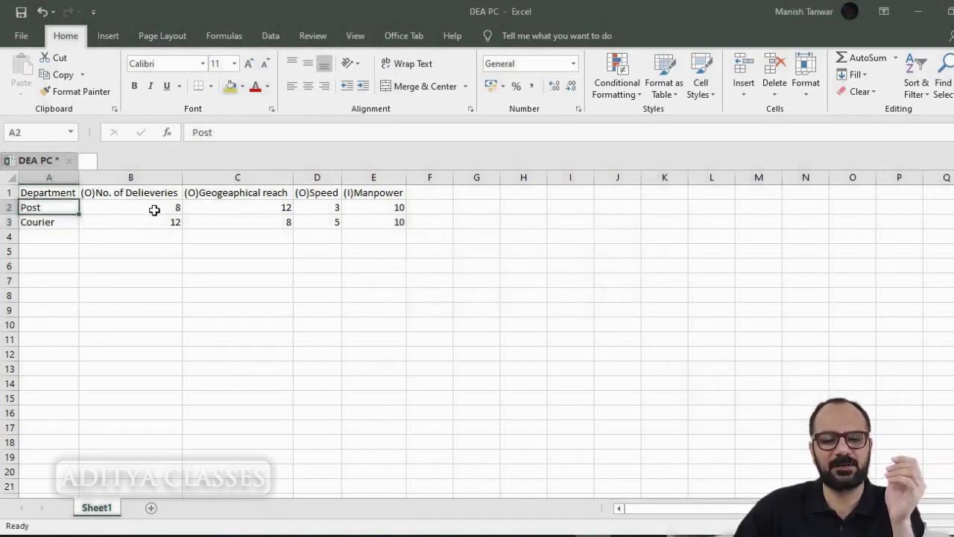
left_click(179, 207)
left_click(258, 209)
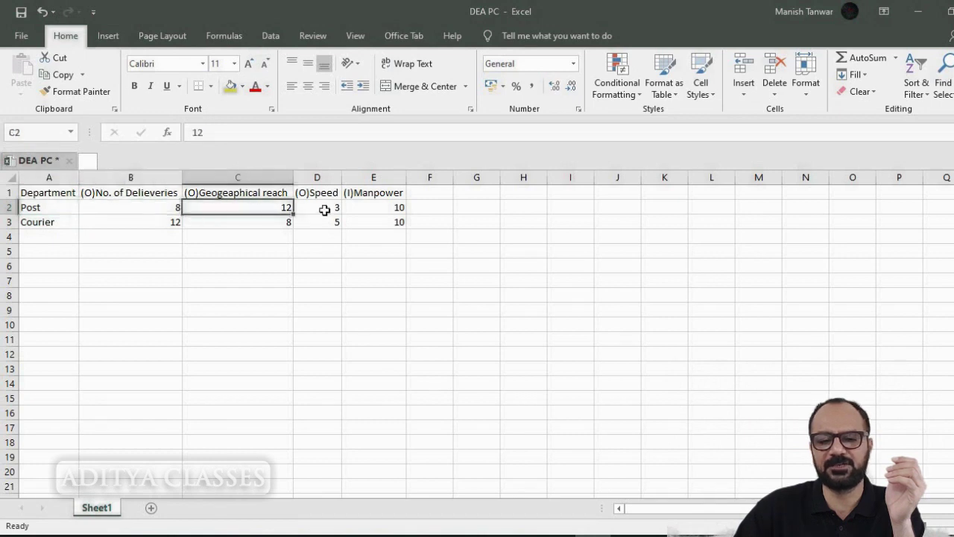
left_click(324, 208)
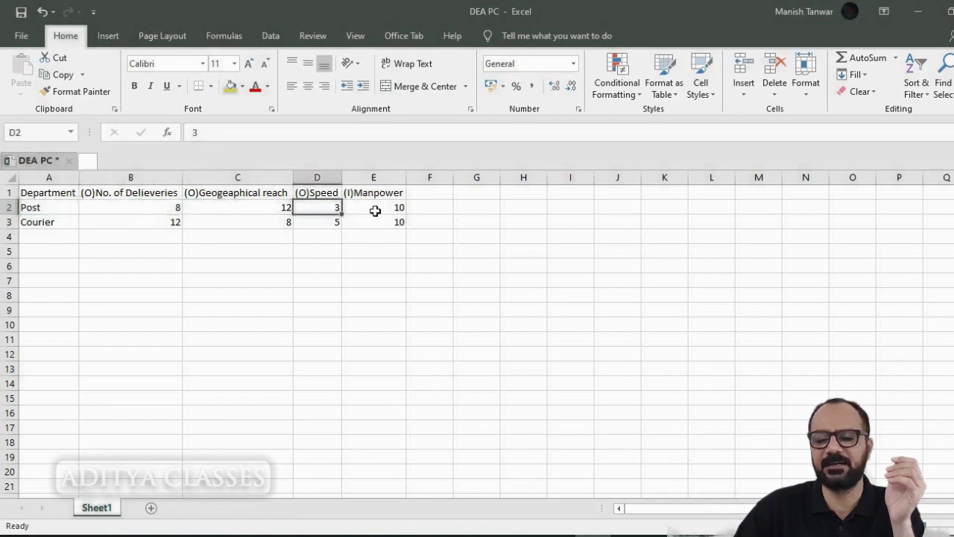
left_click(121, 225)
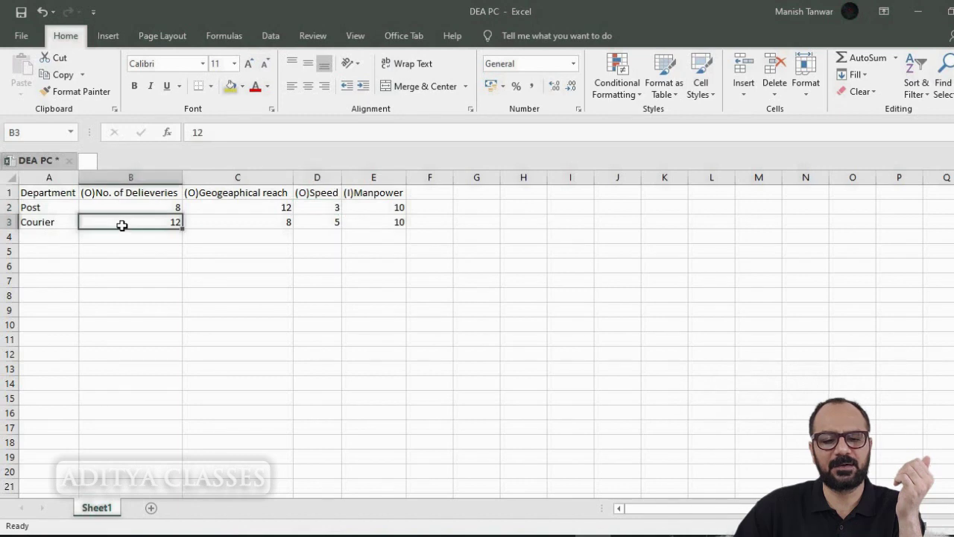
left_click(262, 223)
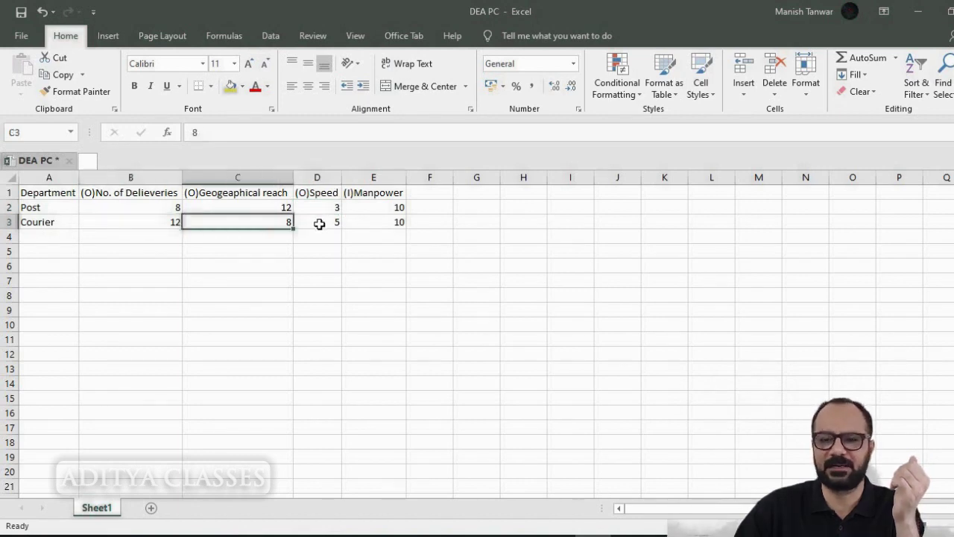
- Close the DEA PC workbook with its changes saved and open the DEA macro workbook from the desktop's DEA folder
key("ctrl+w")
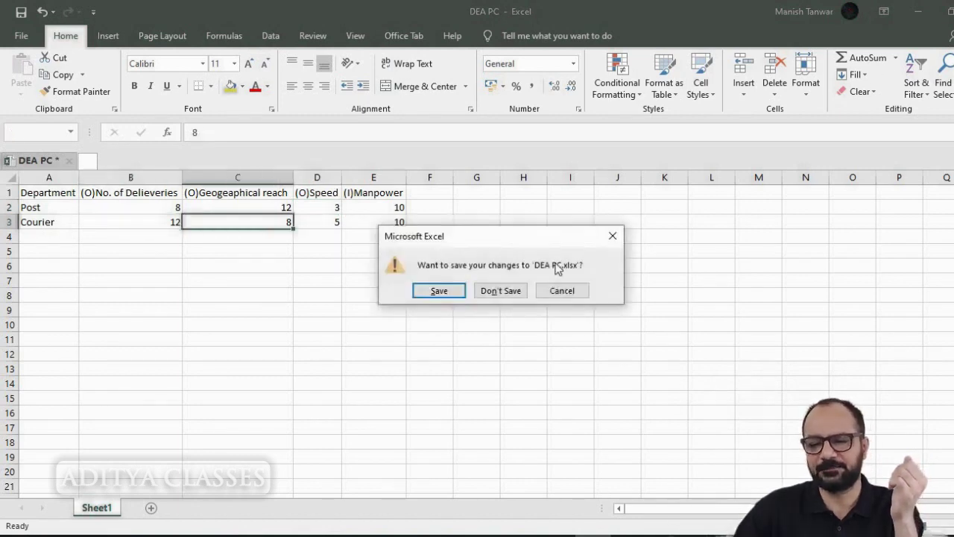
left_click(439, 291)
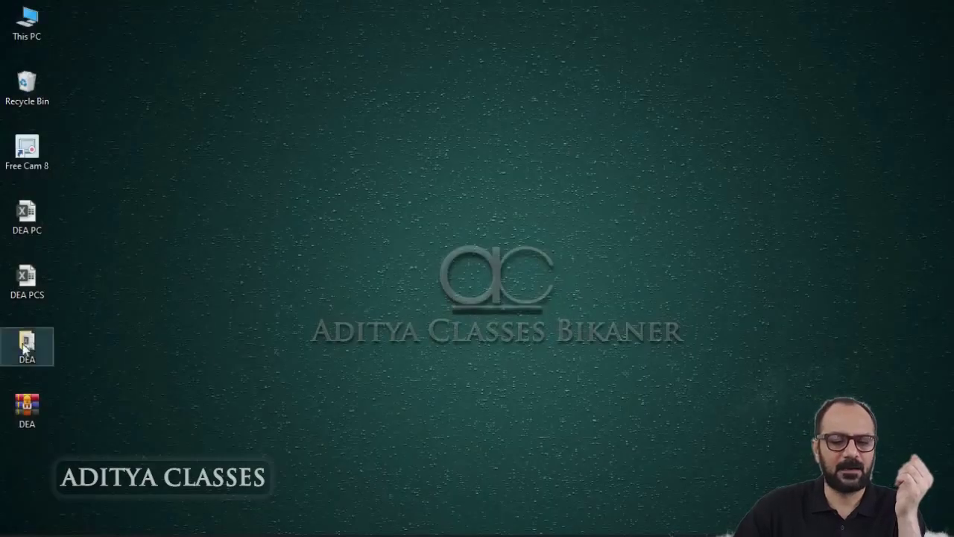
double_click(26, 345)
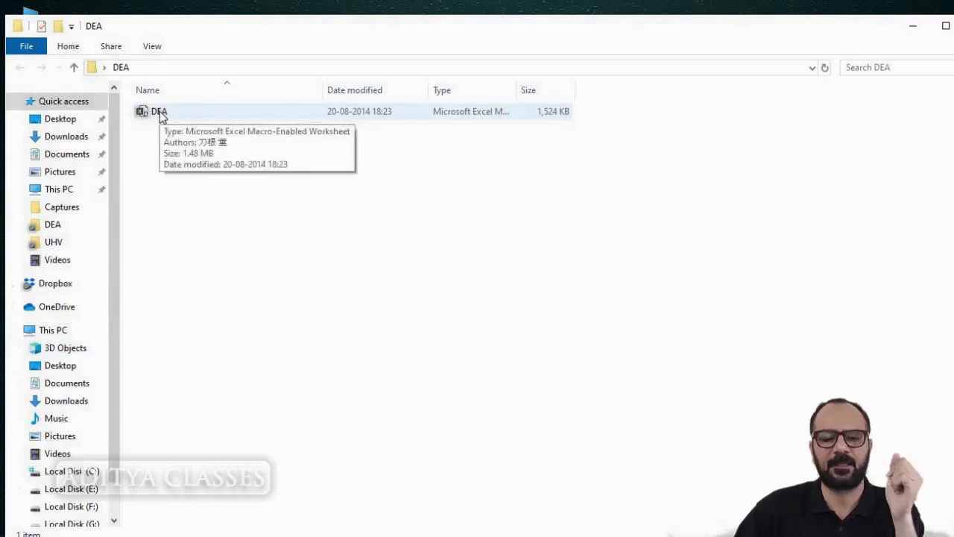
left_click(162, 116)
double_click(159, 111)
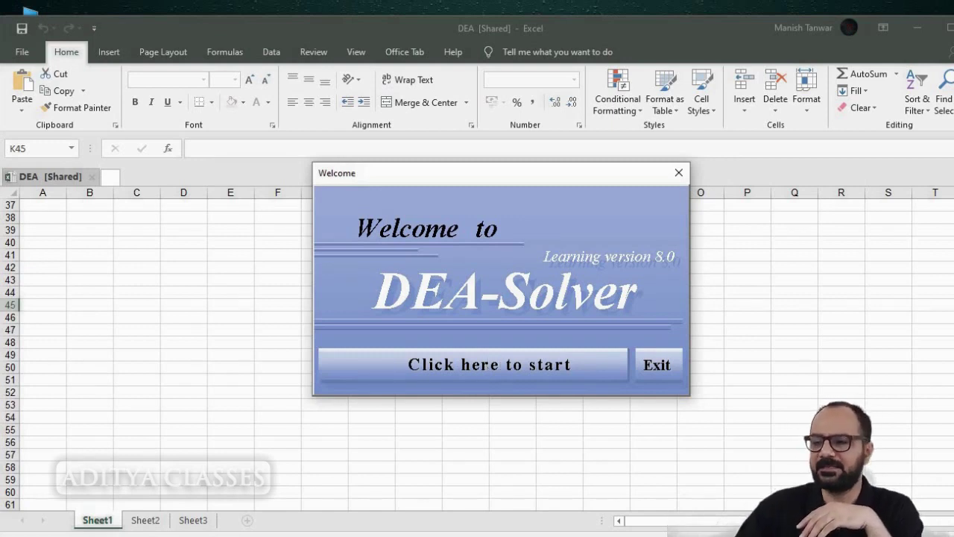
- Start DEA-Solver and choose the CCR-O variant of the CCR model
left_click(468, 369)
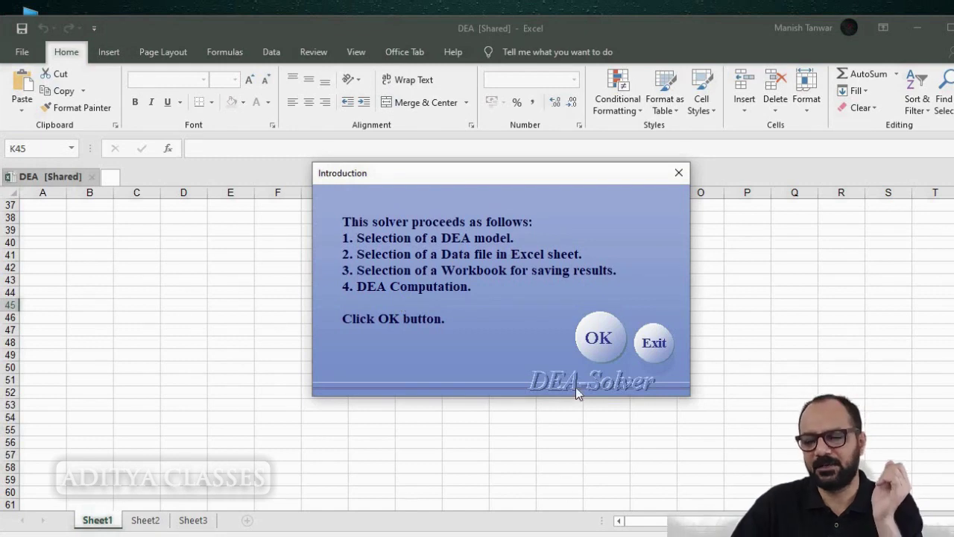
left_click(598, 339)
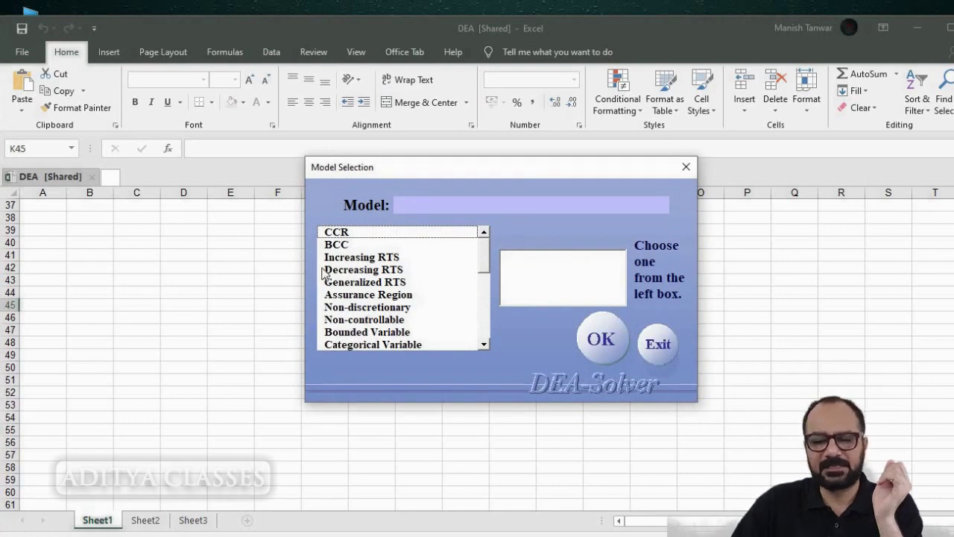
left_click(336, 235)
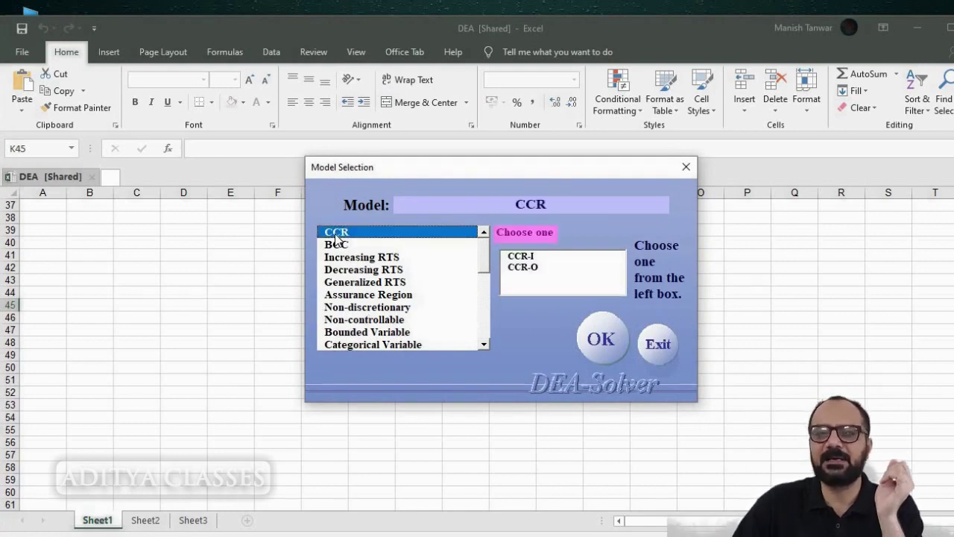
left_click(530, 271)
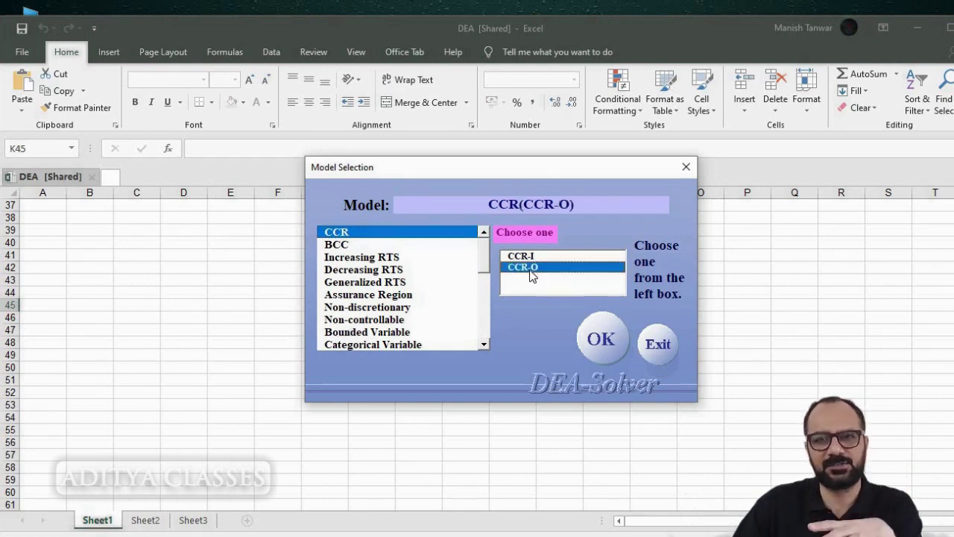
left_click(611, 342)
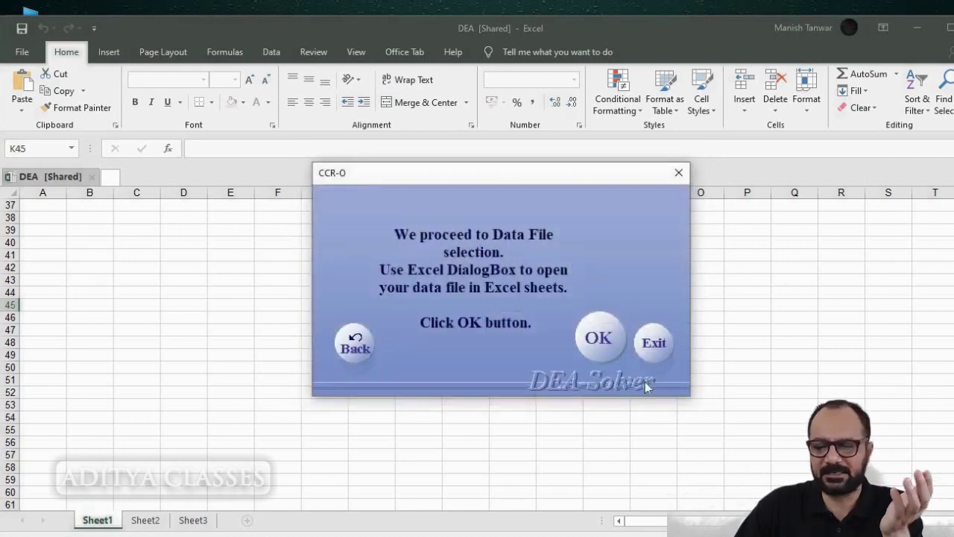
- Load the DEA PC workbook from the Desktop as the solver's data file
left_click(613, 345)
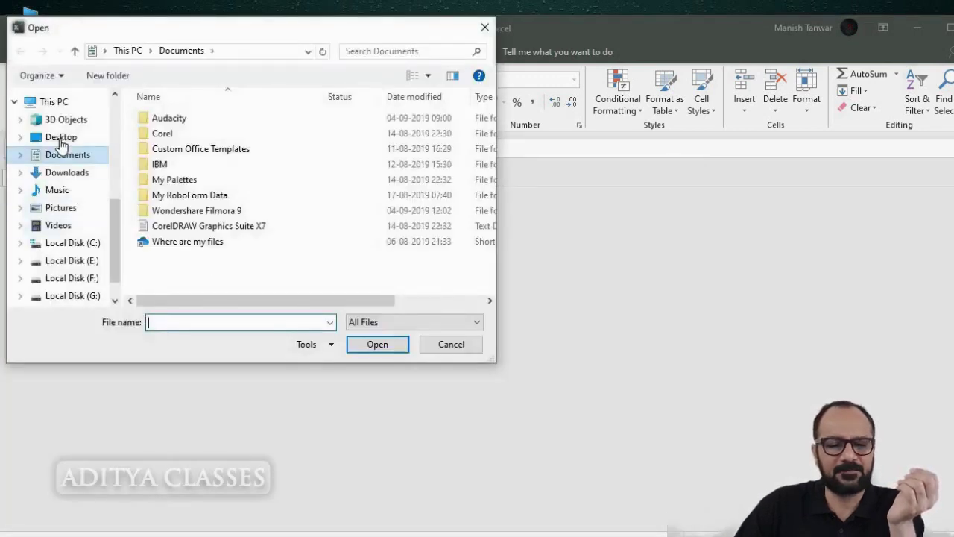
left_click(61, 140)
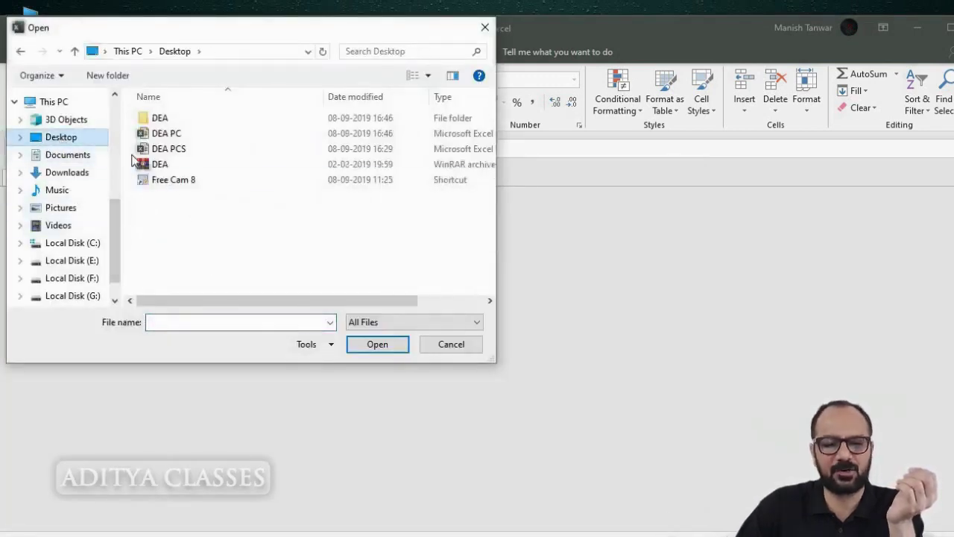
left_click(174, 138)
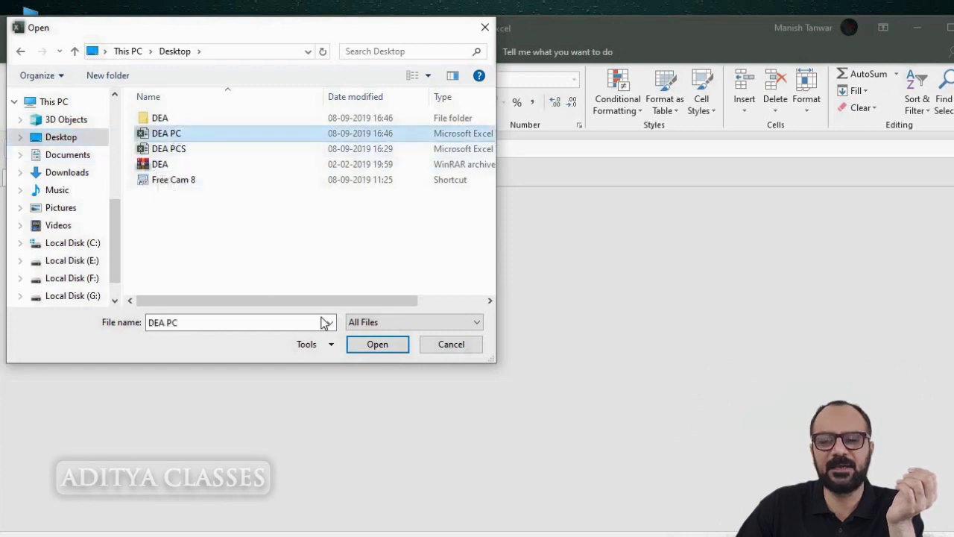
left_click(377, 344)
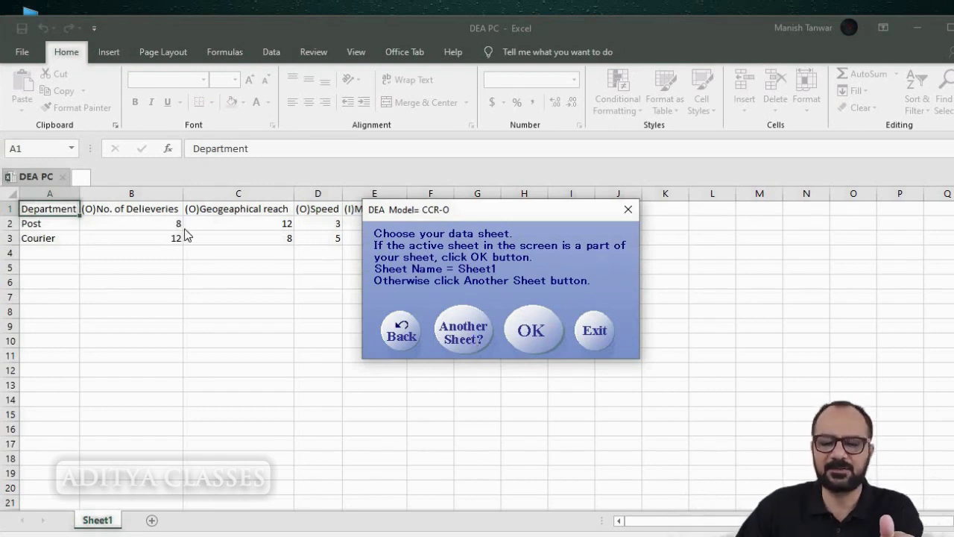
- Accept Sheet1 as the data sheet and save the results workbook on the Desktop as DEA PC Solution
left_click(533, 329)
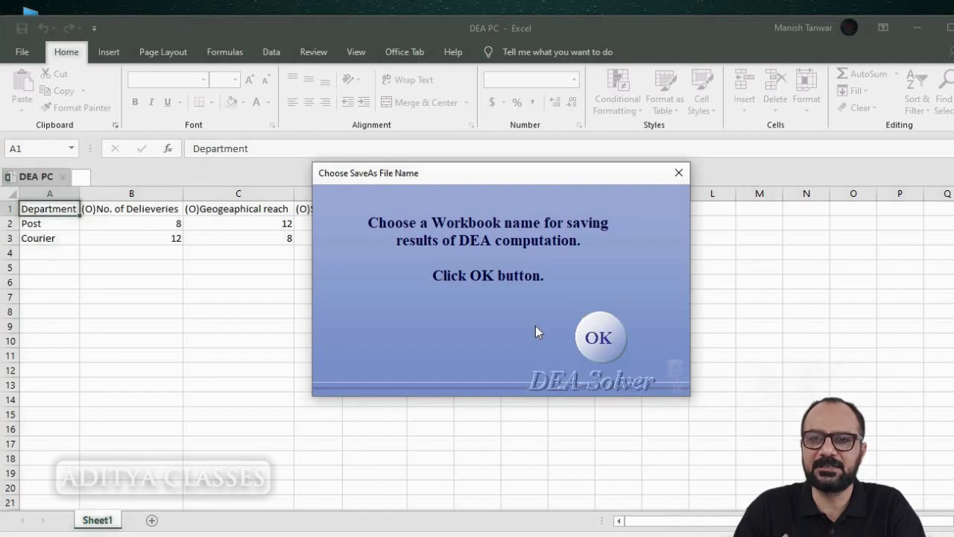
left_click(598, 337)
key("F12")
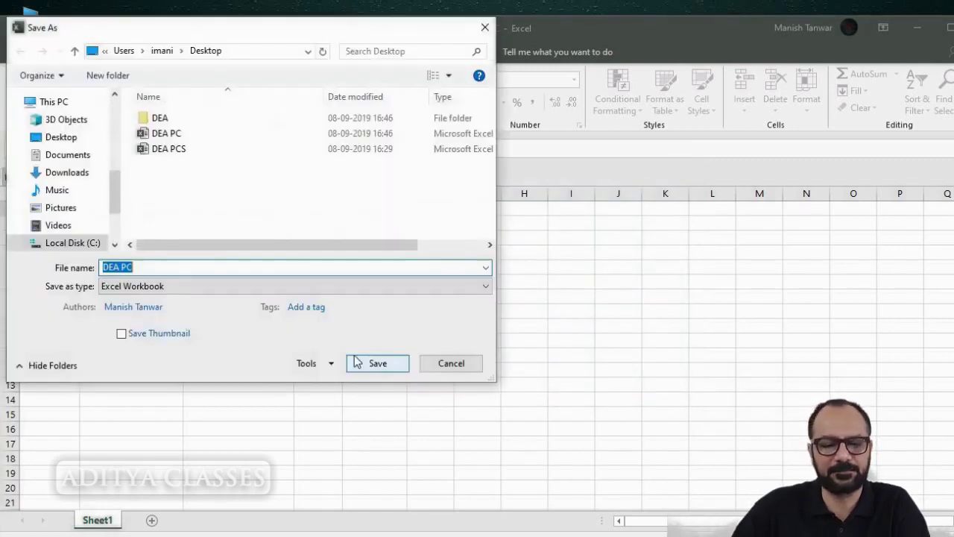
left_click(183, 268)
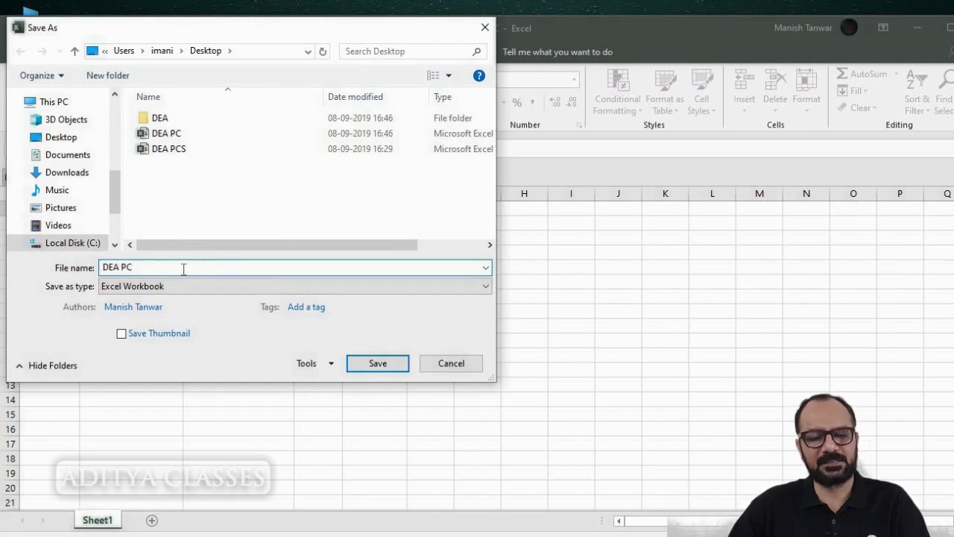
type("Solution")
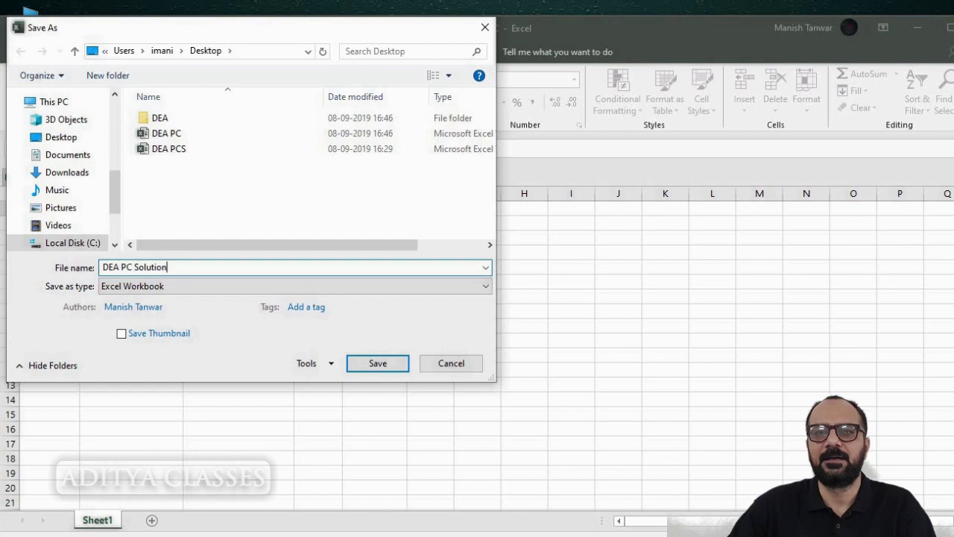
left_click(377, 365)
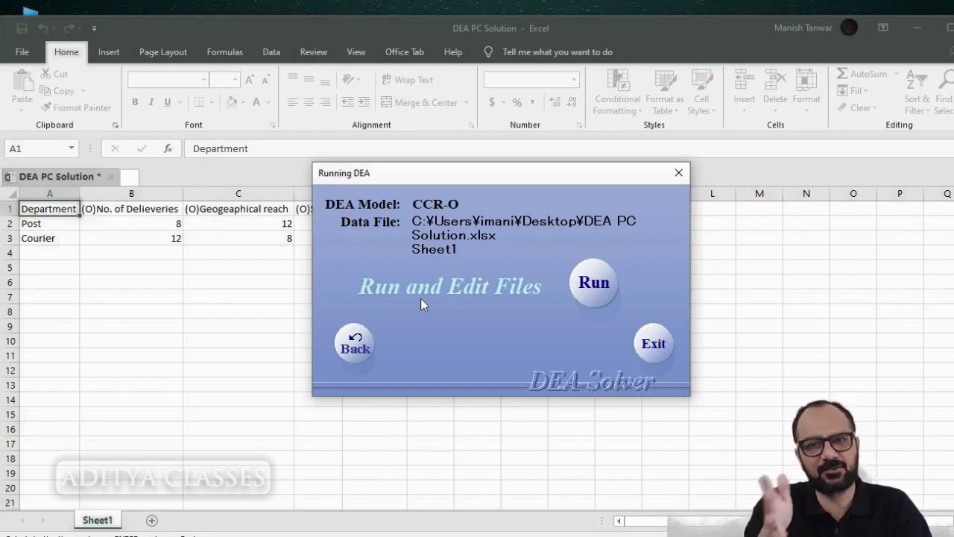
- Run the CCR-O computation and exit the solver to its results workbook
left_click(605, 288)
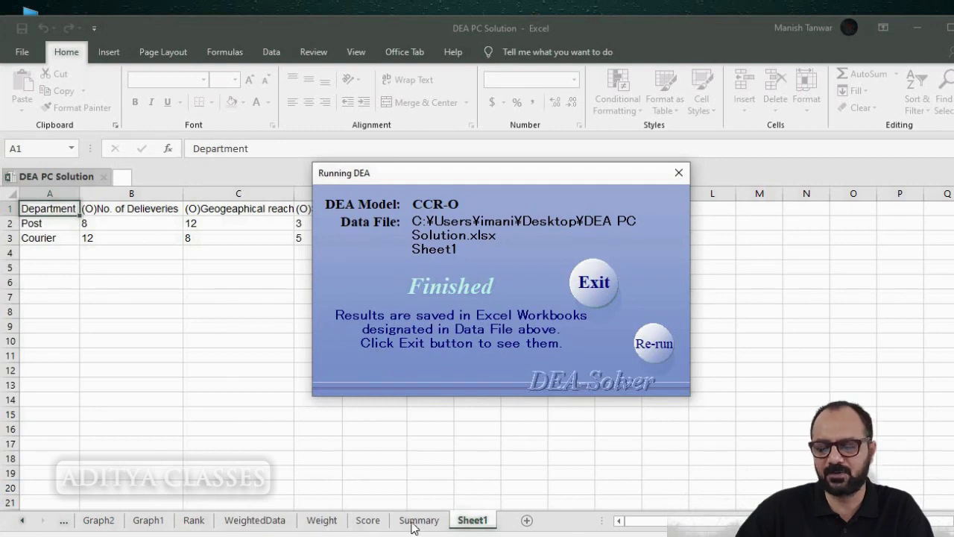
left_click(596, 287)
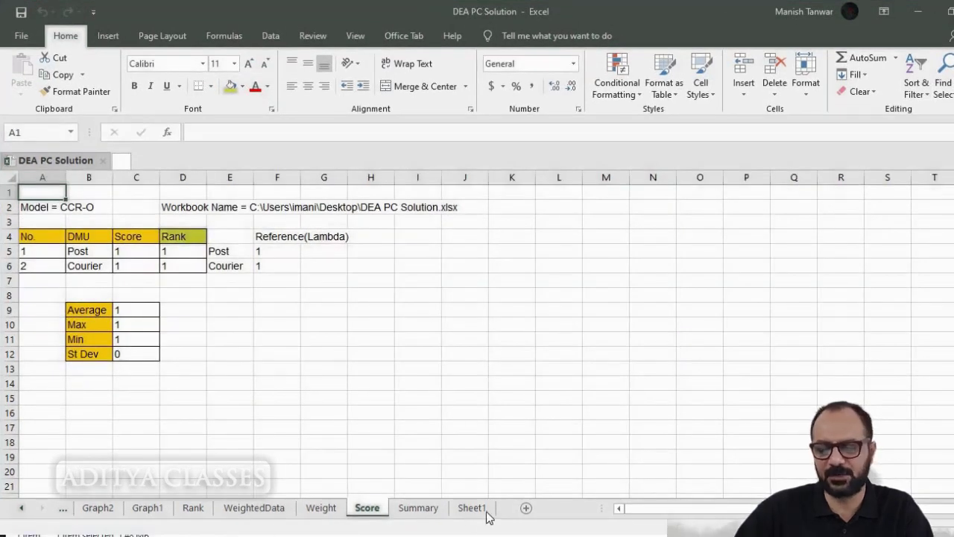
- Examine the source data on Sheet1 and the input items, output items and statistics on the Summary sheet
left_click(477, 514)
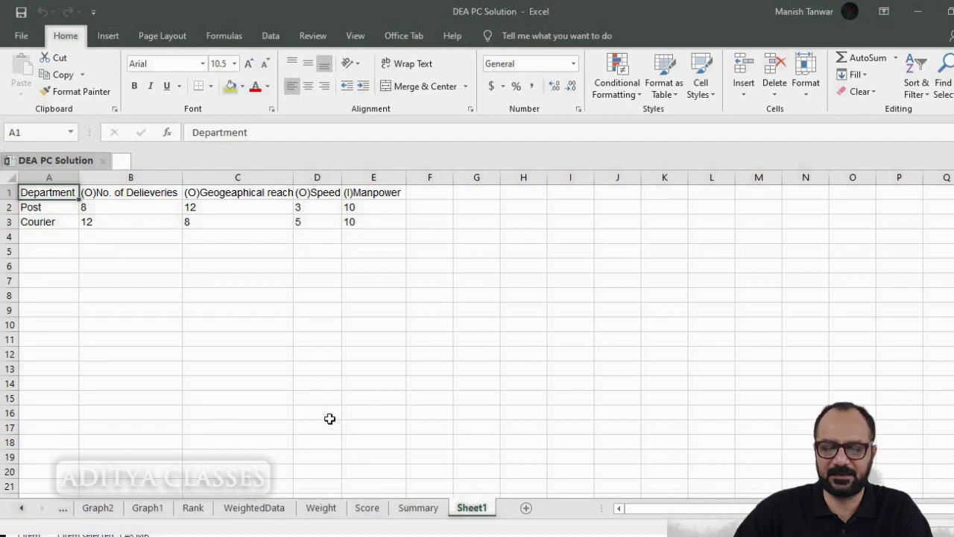
left_click(417, 507)
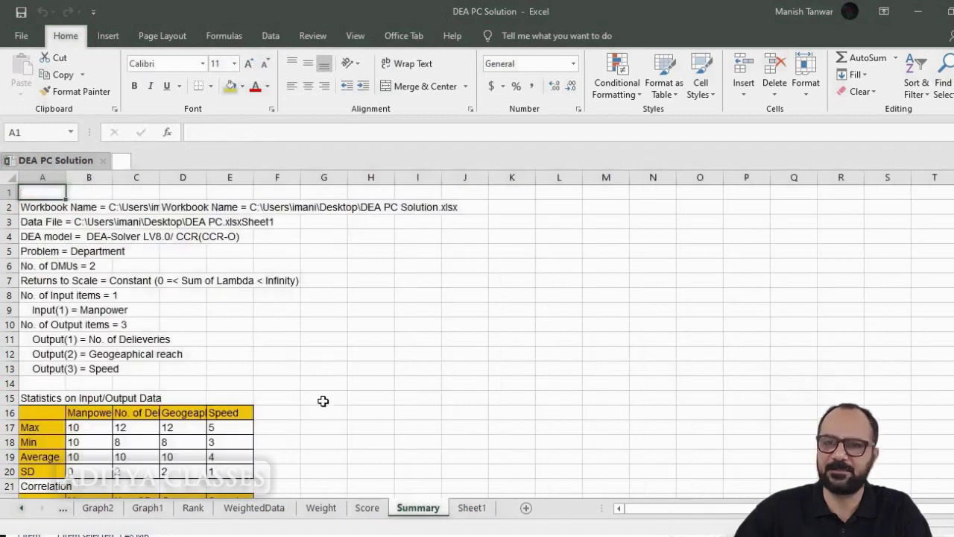
scroll(213, 366, "down", 1)
scroll(58, 319, "up", 1)
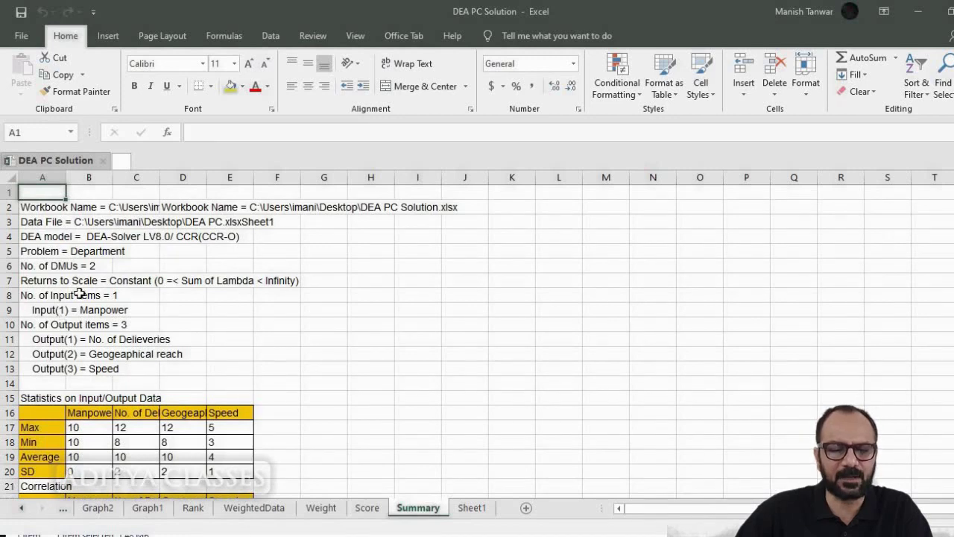
left_click(37, 298)
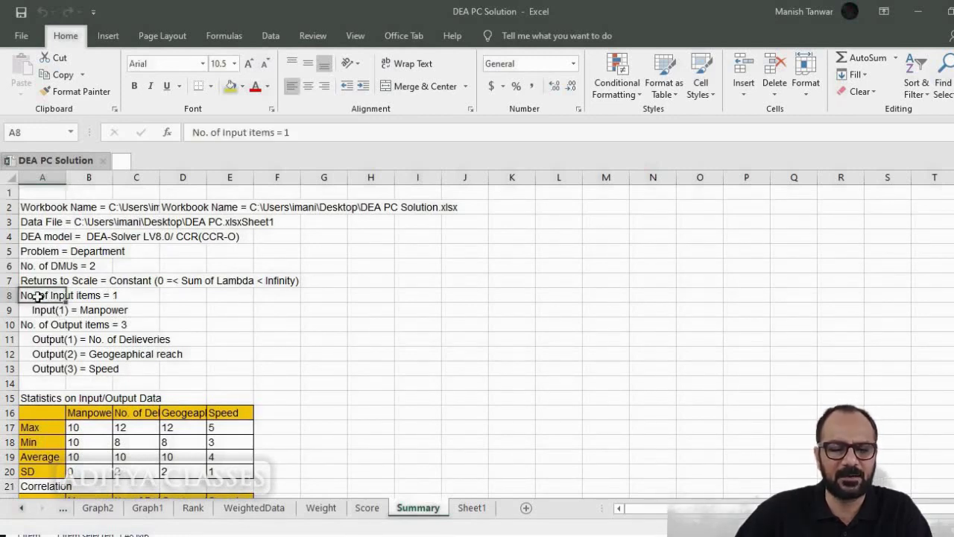
left_click(154, 298, "shift")
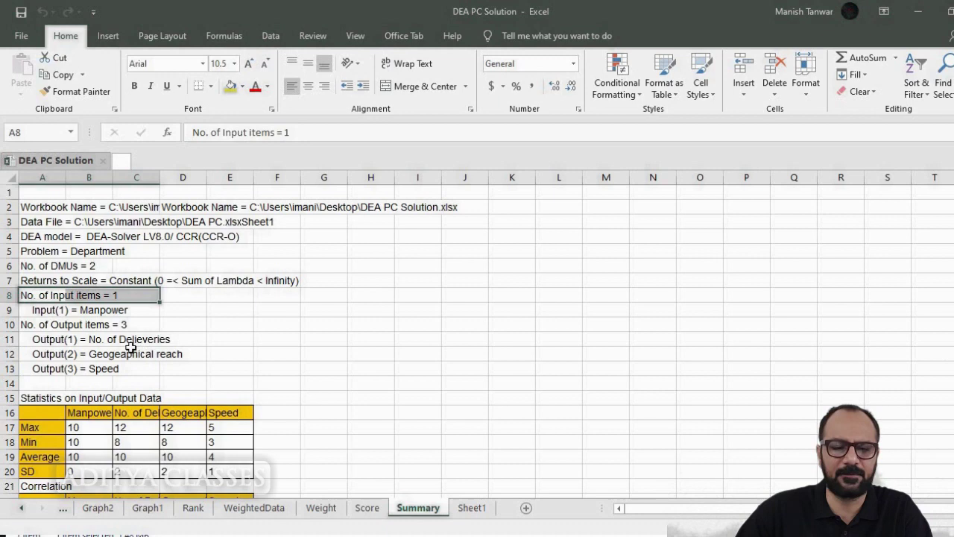
left_click_drag(41, 313, 119, 311)
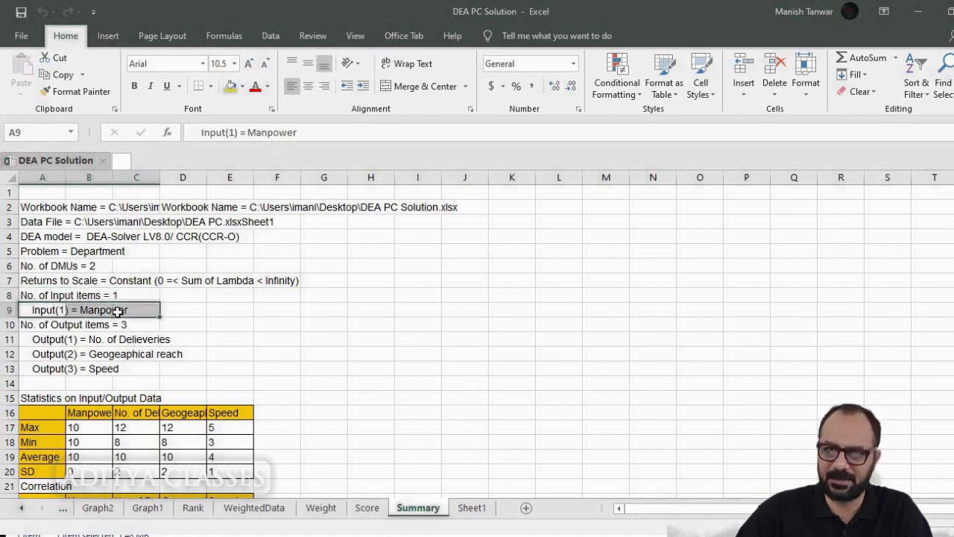
left_click_drag(44, 325, 139, 322)
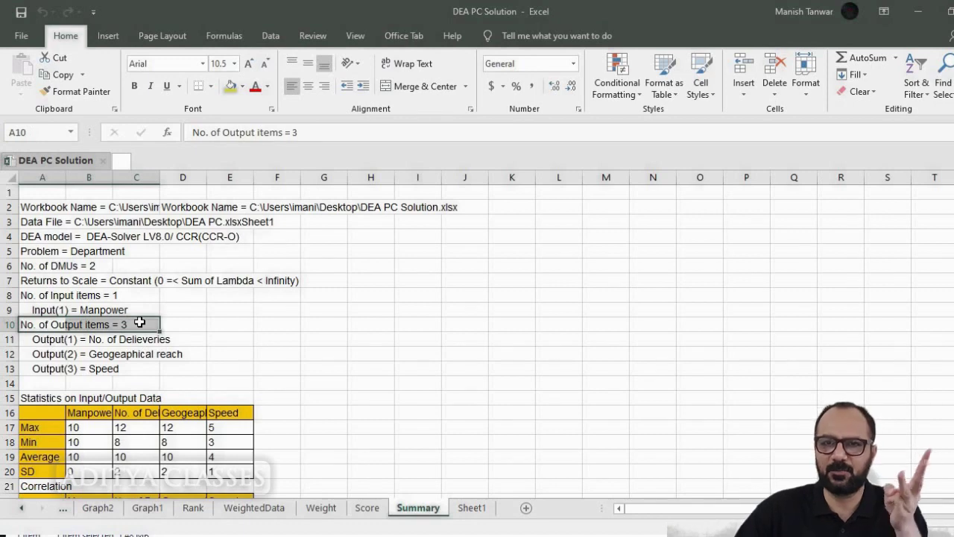
left_click(48, 340)
left_click_drag(95, 359, 136, 372)
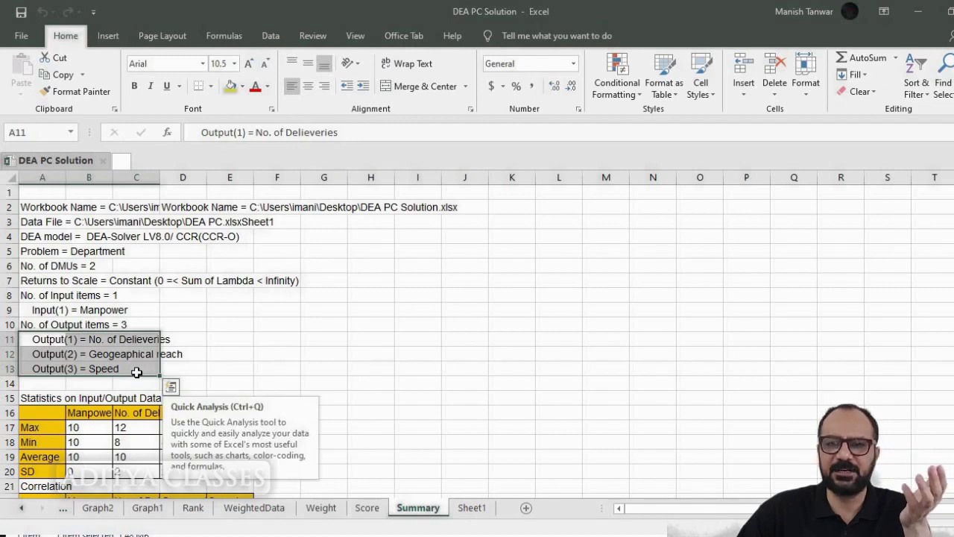
left_click(234, 353)
scroll(191, 397, "down", 4)
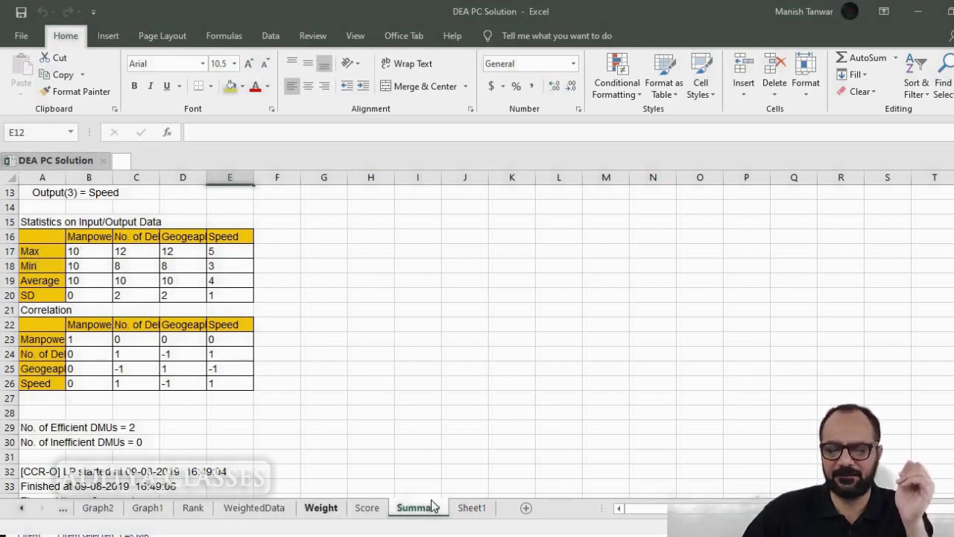
- Copy the department table A1:E3 from Sheet1 into the Summary sheet at G18, beside the statistics table
left_click(468, 507)
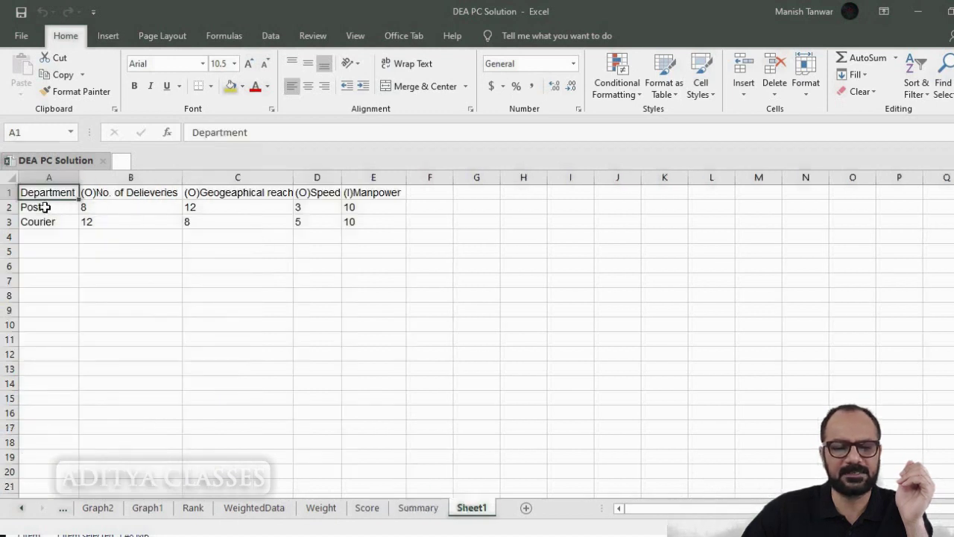
left_click_drag(31, 195, 349, 222)
key("ctrl+c")
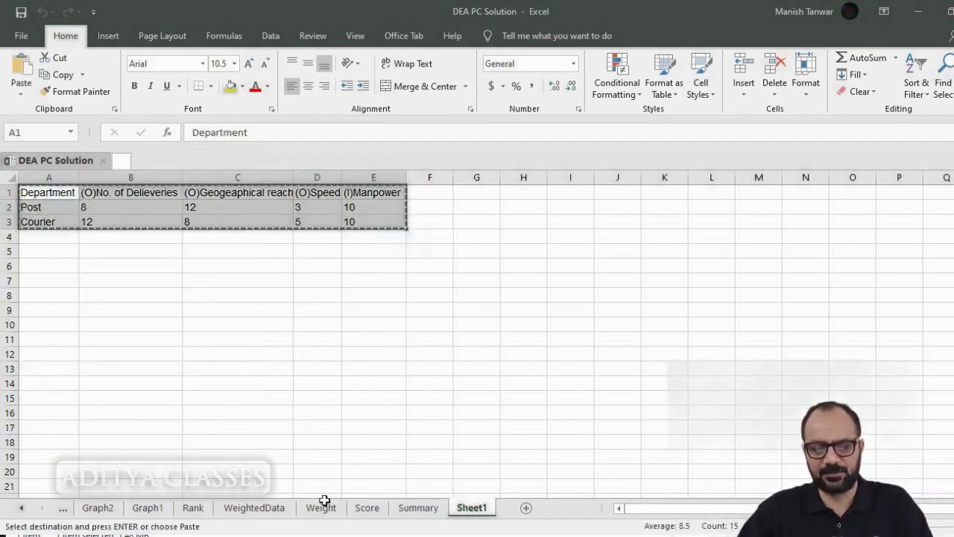
left_click(415, 507)
left_click(316, 266)
key("ctrl+v")
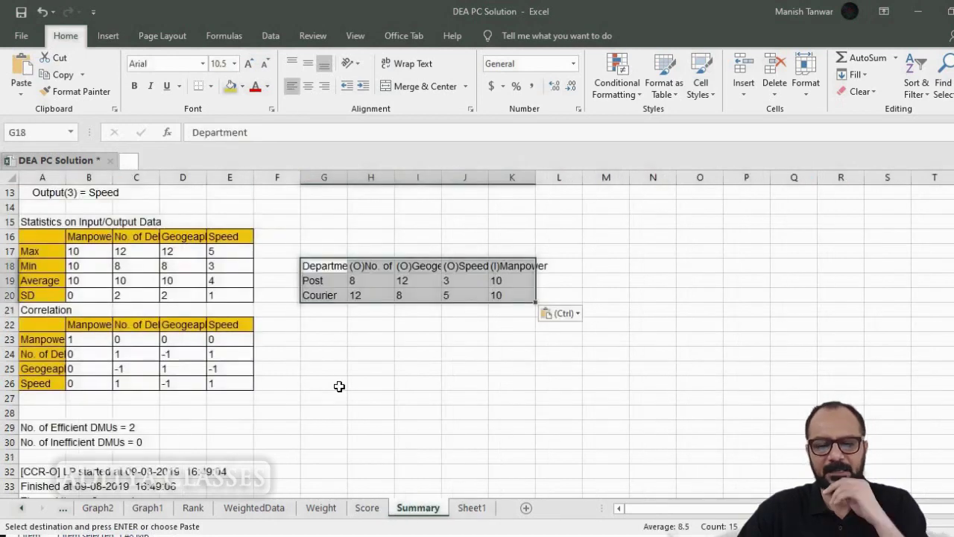
left_click(339, 385)
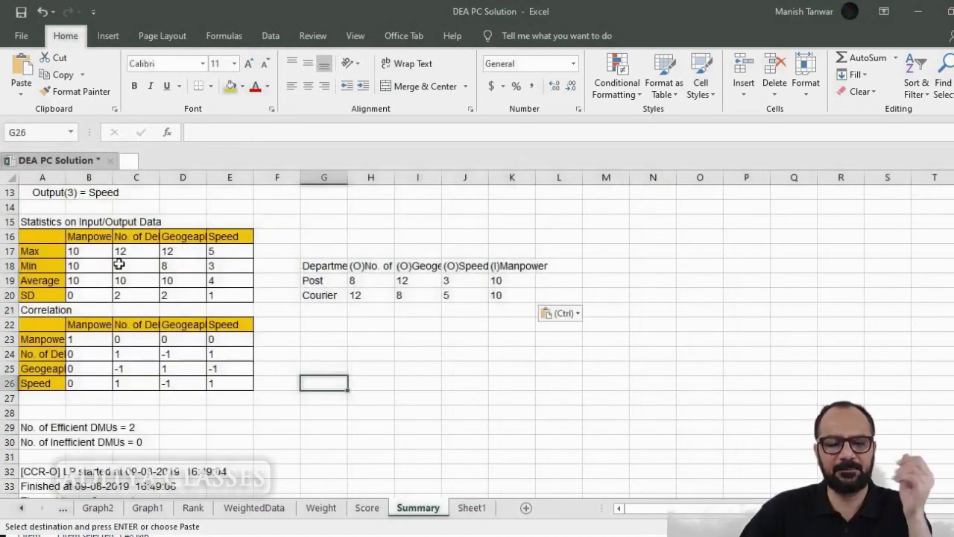
- Fit column H to its heading and compare the pasted manpower and deliveries values with their maximum and minimum statistics
left_click(504, 298)
left_click(91, 253)
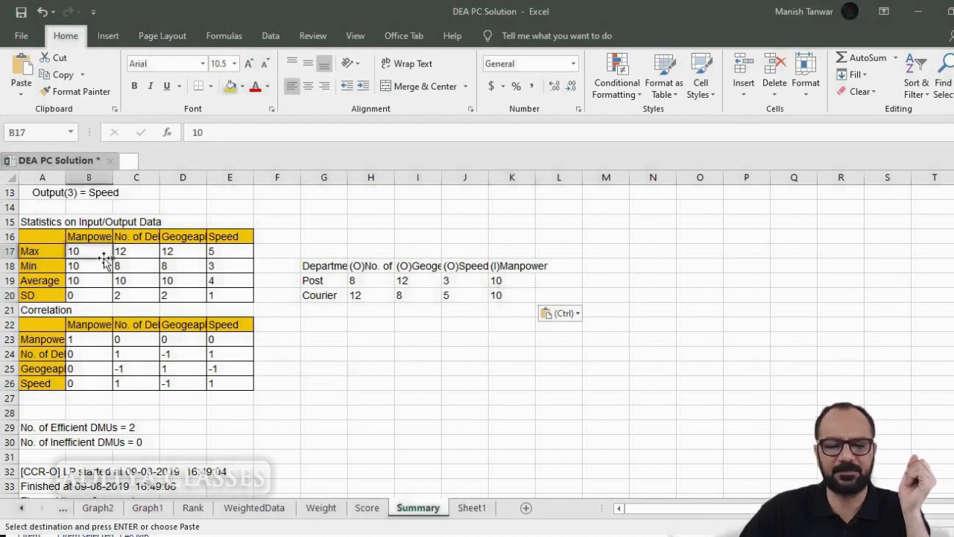
left_click_drag(502, 280, 495, 294)
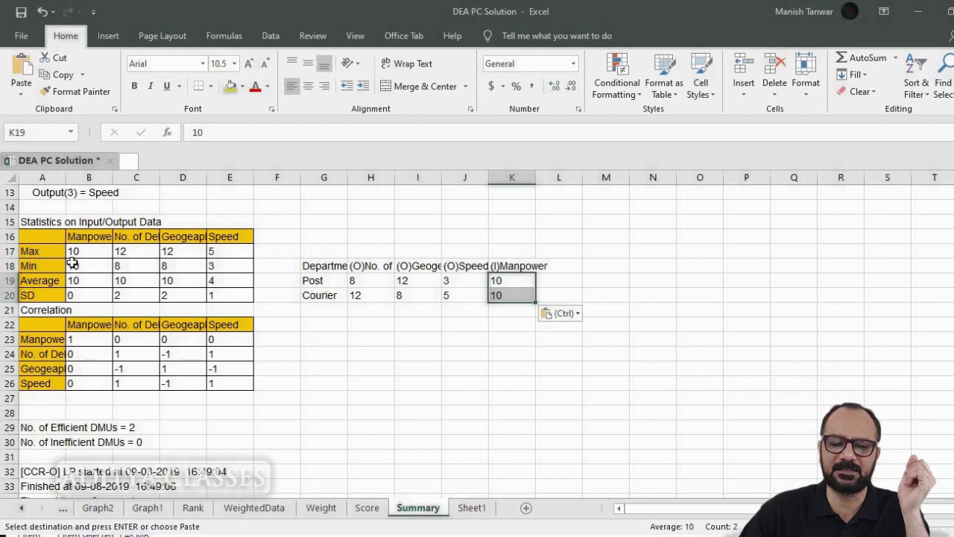
left_click(72, 265)
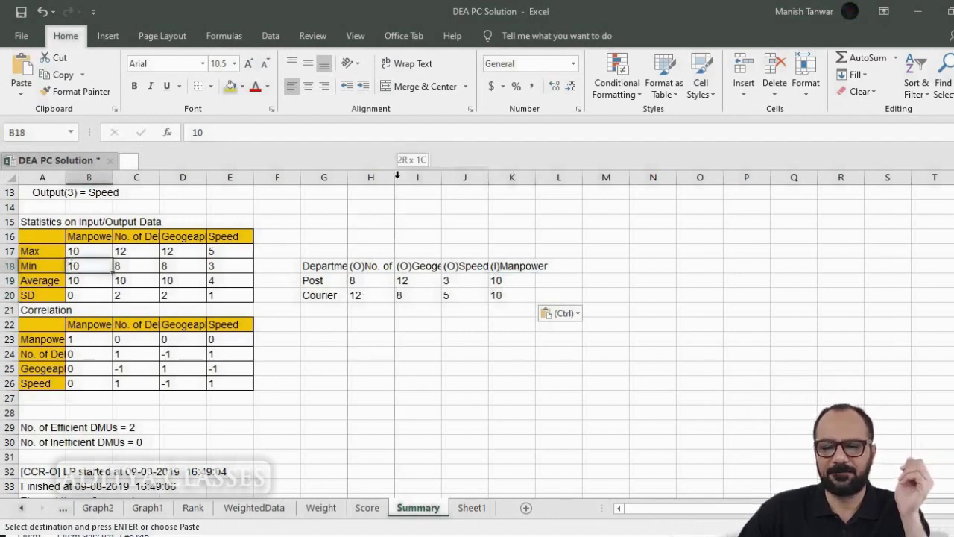
double_click(395, 177)
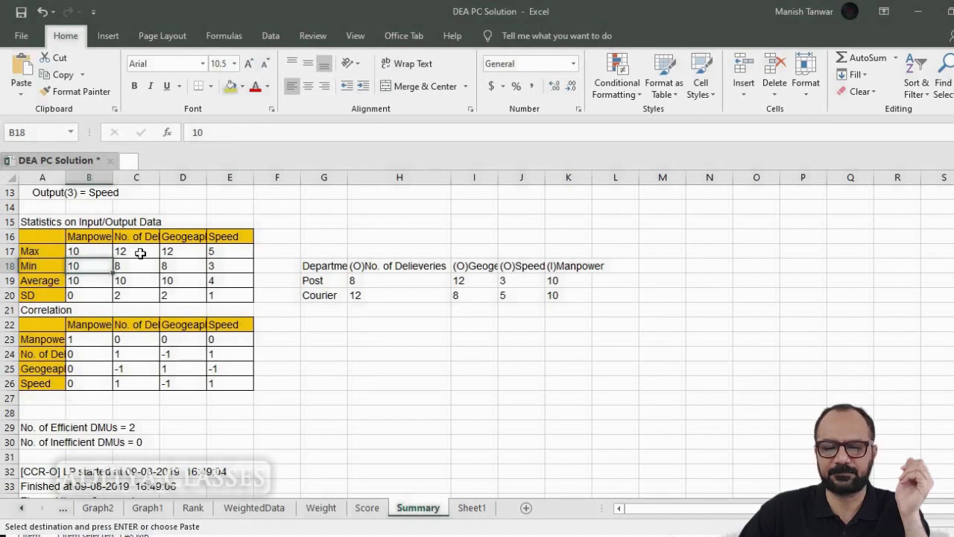
left_click(368, 297)
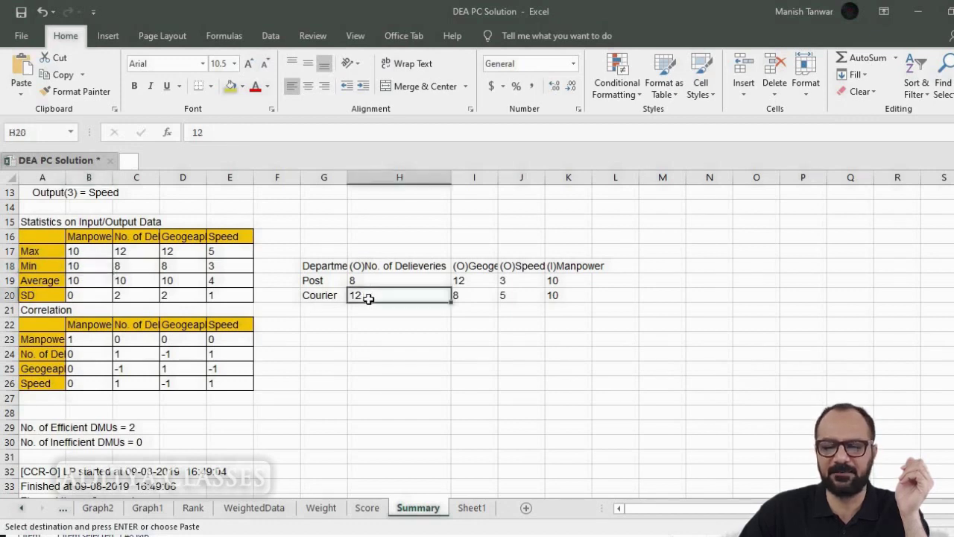
left_click(368, 280)
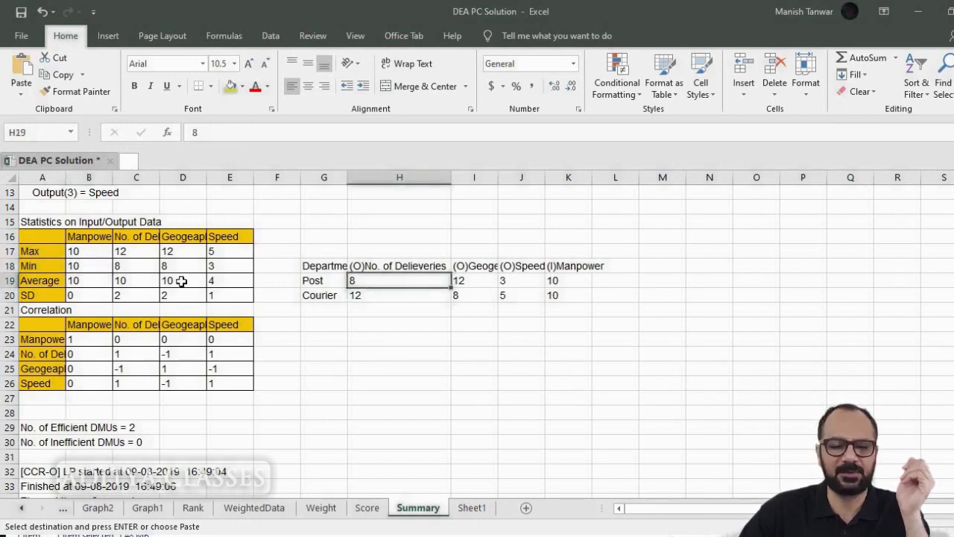
left_click(136, 252)
left_click(139, 266)
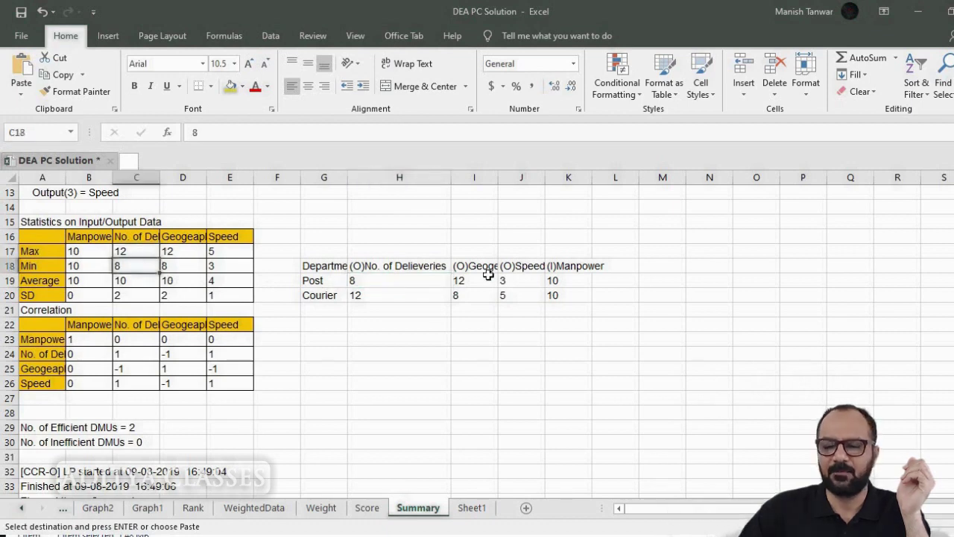
- Fit column I to its heading and check the geographical reach and speed values against their maximum and minimum statistics
double_click(500, 177)
left_click(176, 254)
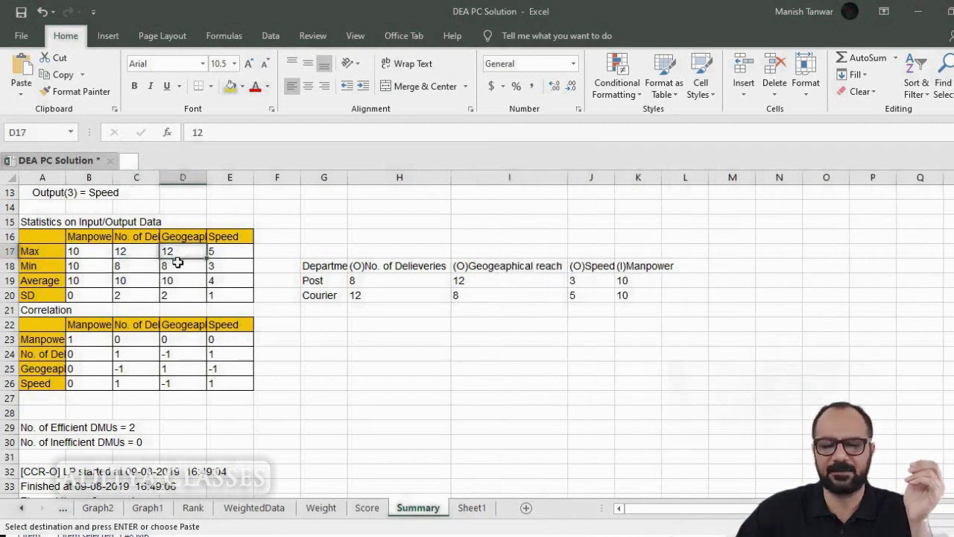
left_click(587, 293)
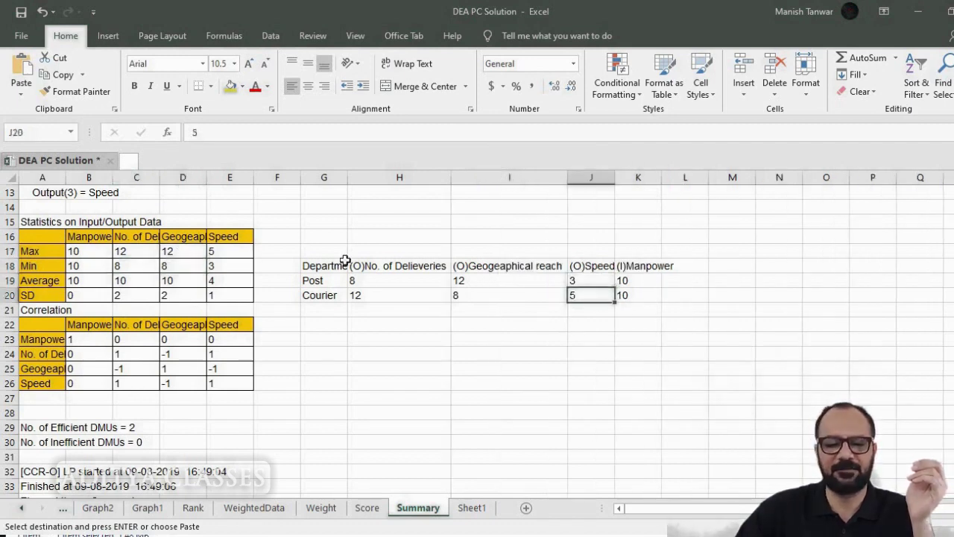
left_click(231, 254)
left_click(233, 268)
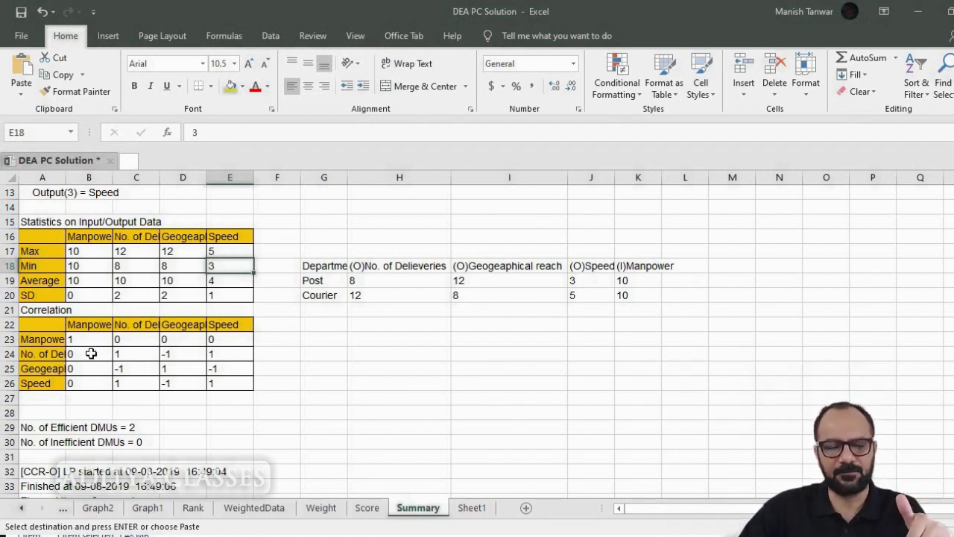
- Examine the correlation table and efficient and inefficient DMU counts on Summary, and the department scores and ranks on Score
scroll(157, 394, "down", 2)
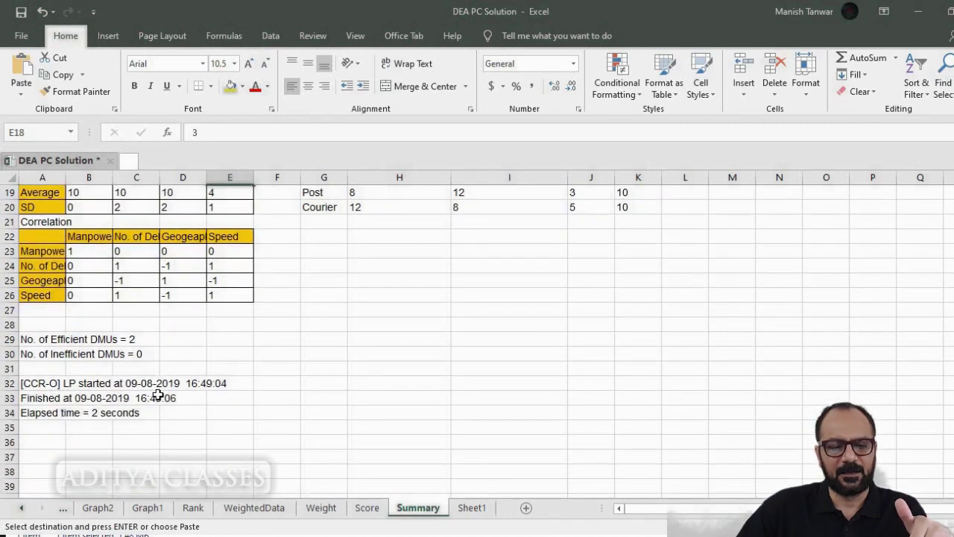
scroll(157, 394, "up", 1)
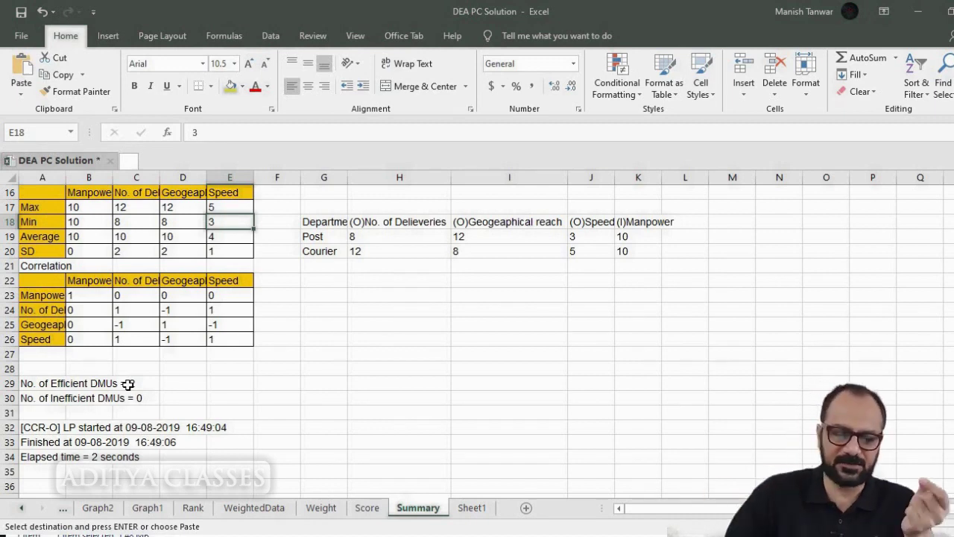
left_click_drag(41, 386, 133, 387)
left_click_drag(44, 401, 160, 414)
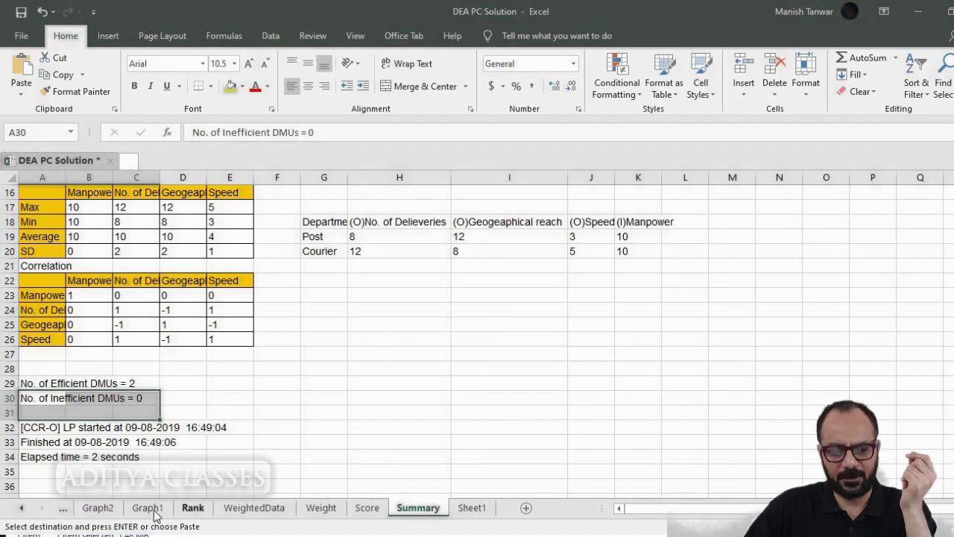
left_click(368, 509)
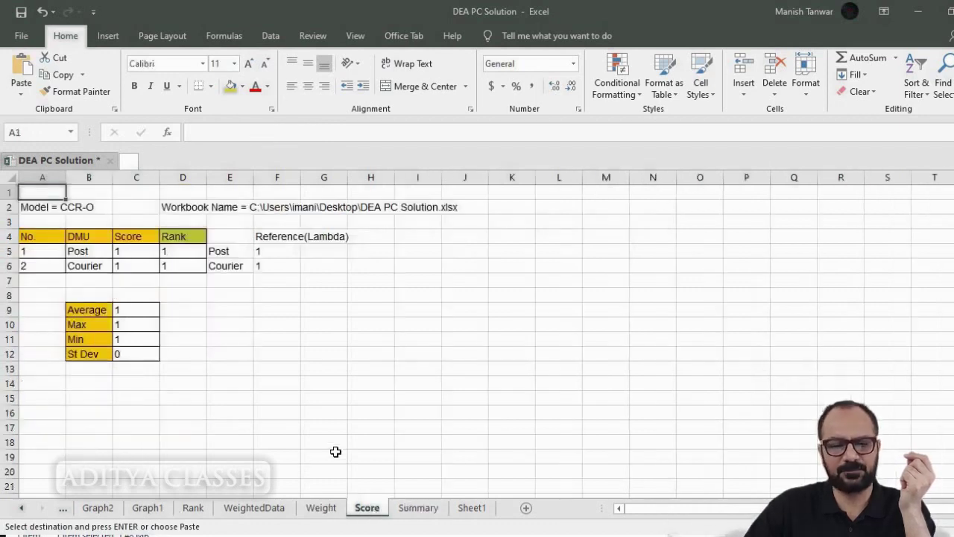
left_click(320, 440)
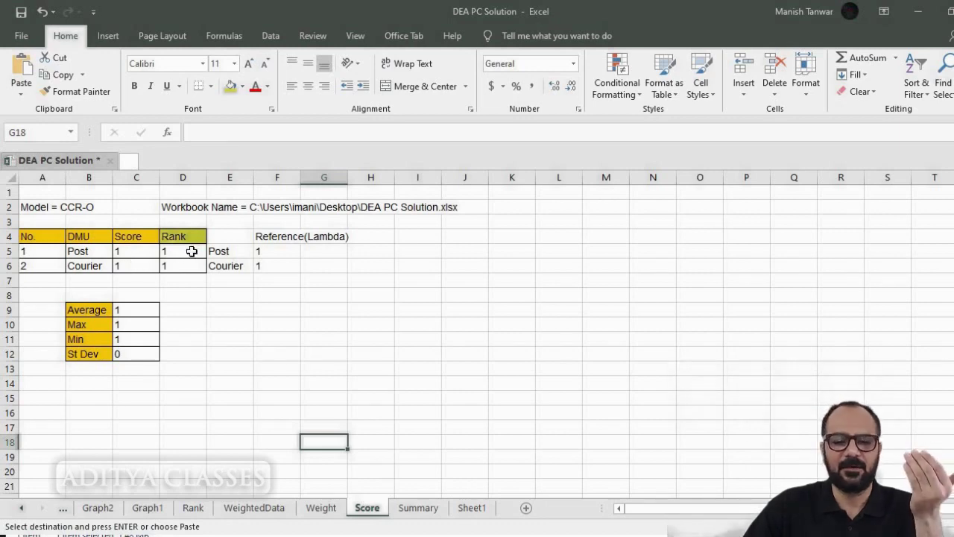
- Check both departments' efficiency scores in C5:C6 on Score and open the Weight sheet
left_click_drag(138, 251, 138, 269)
type("1 1")
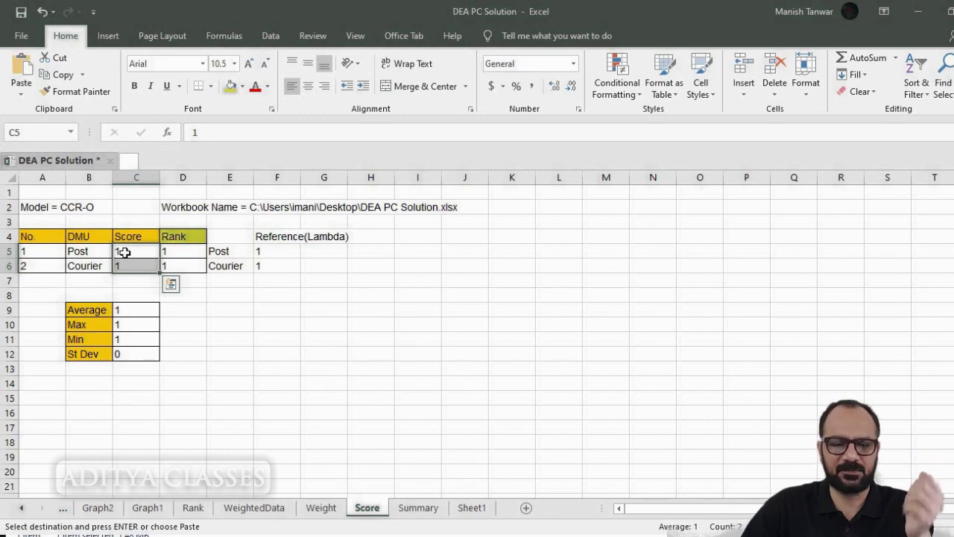
left_click(321, 509)
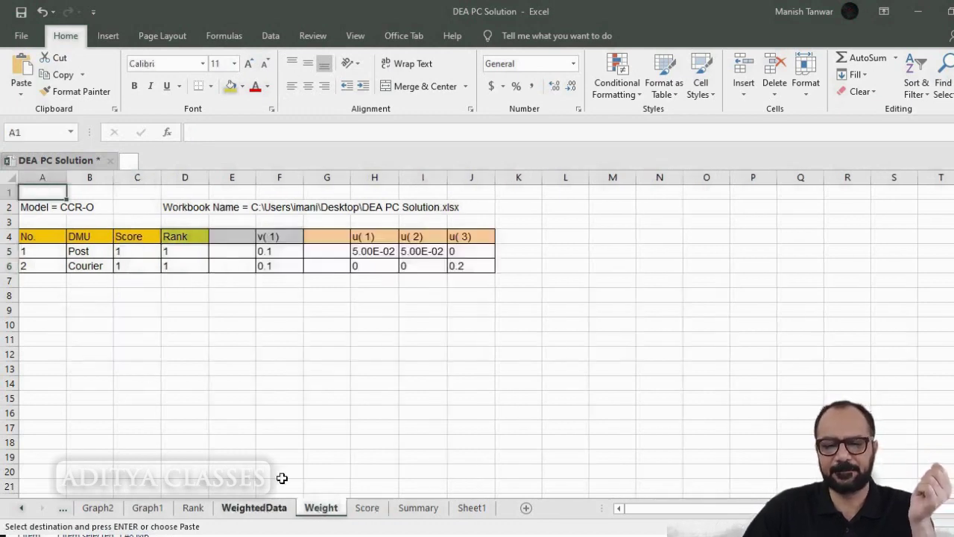
- Format Post's u(1) weight in H5 of the Weight sheet as a Number with four decimal places
left_click(377, 255)
right_click(377, 255)
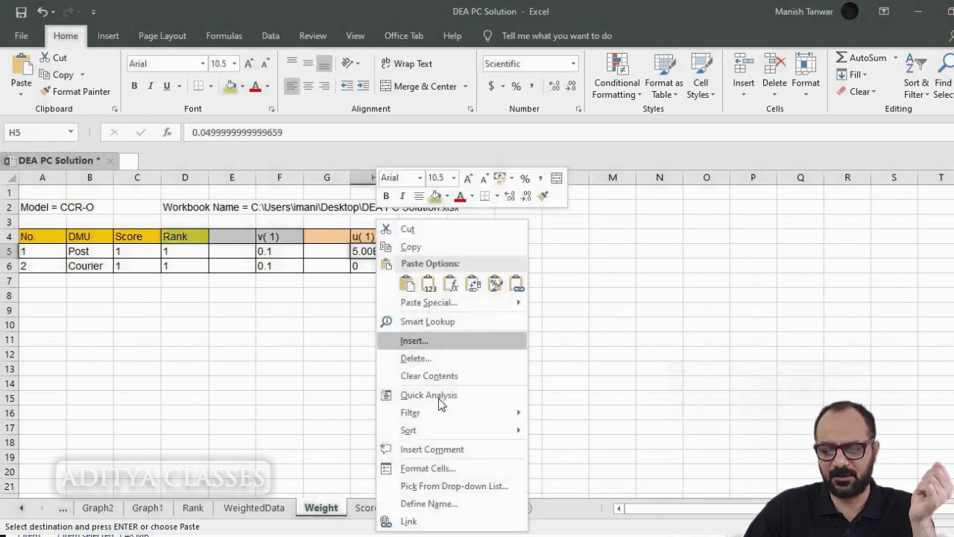
left_click(427, 468)
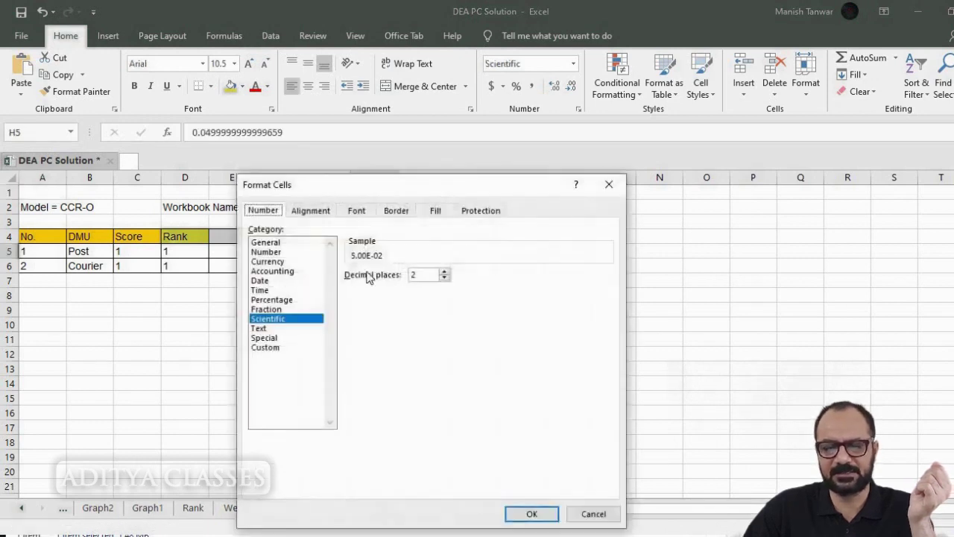
left_click(292, 253)
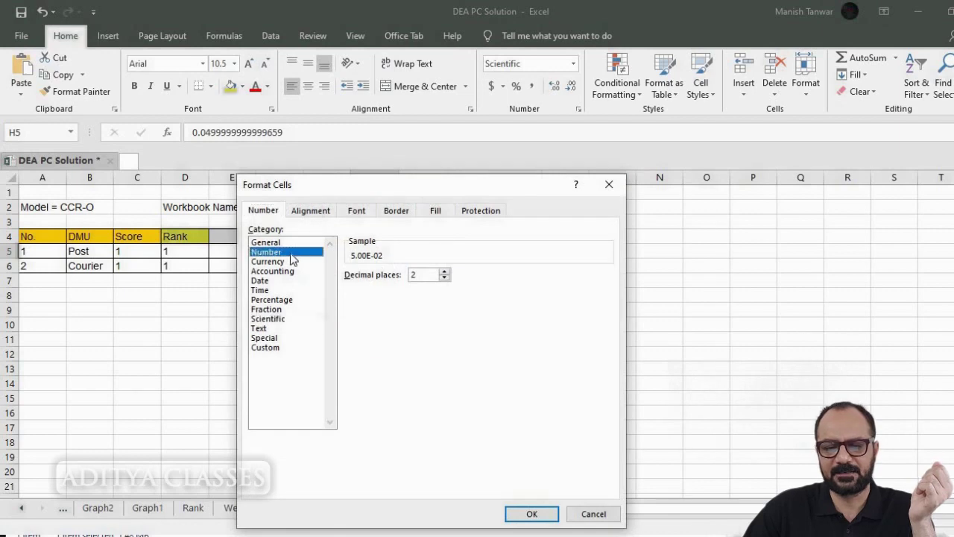
left_click(444, 272)
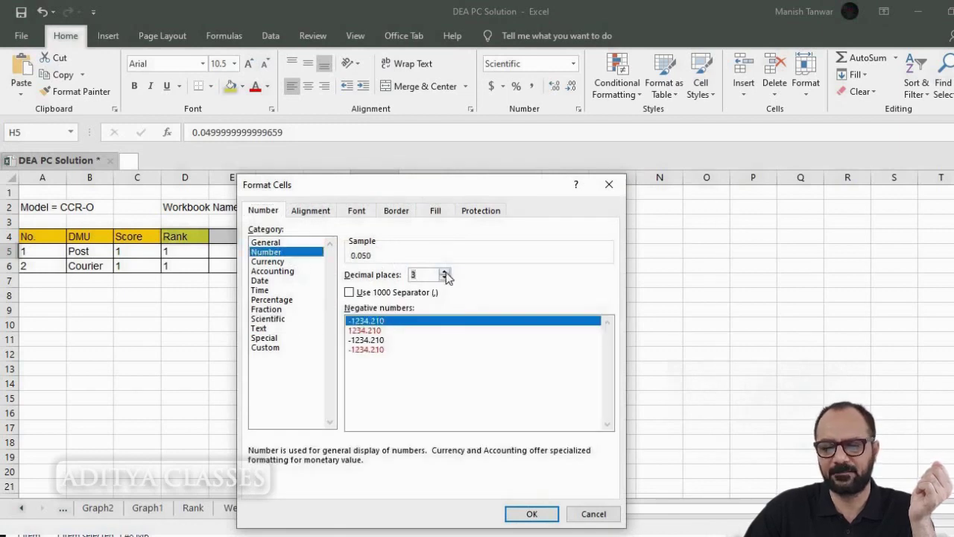
left_click(445, 272)
left_click(531, 513)
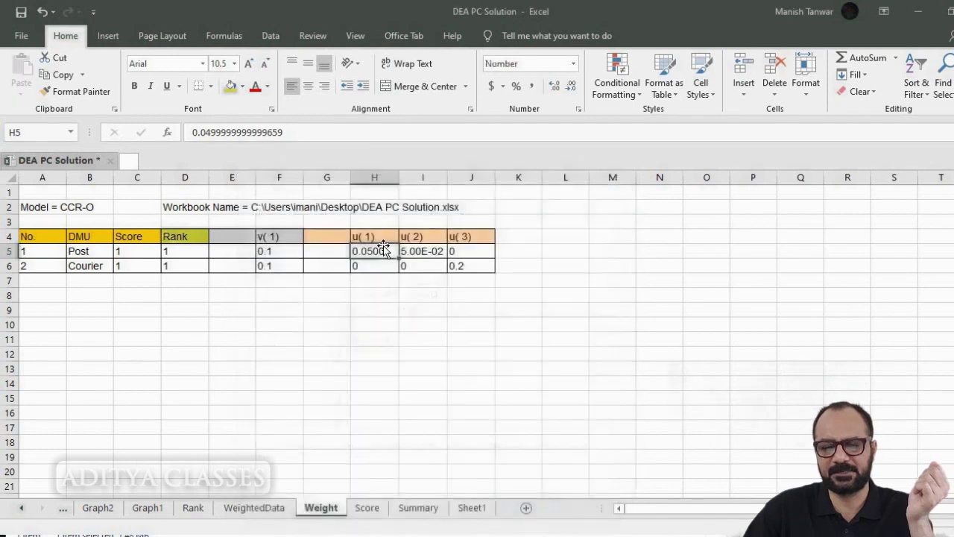
- Copy the number format of H5 to Post's u(2) weight in I5 and Courier's u(3) weight in J6
left_click(76, 91)
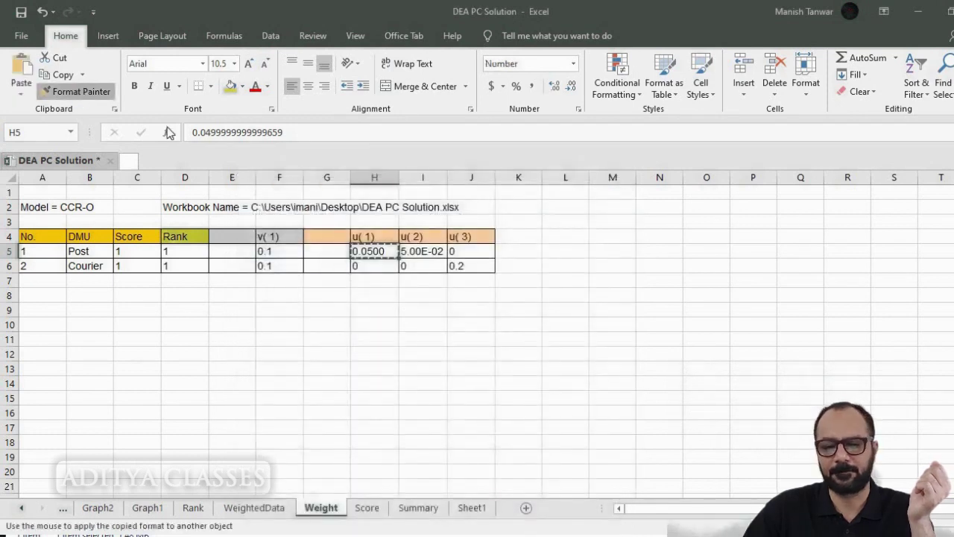
left_click(413, 250)
left_click(462, 265)
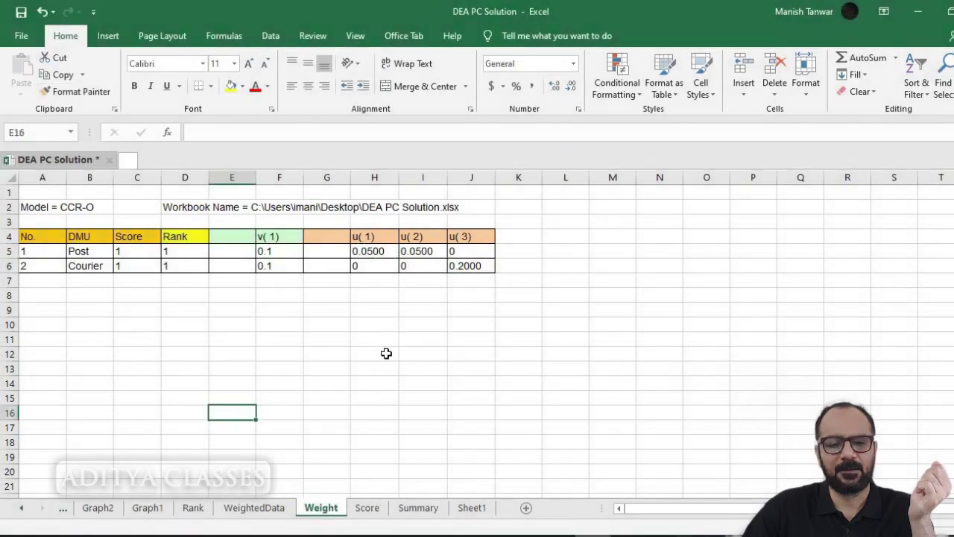
left_click(384, 354)
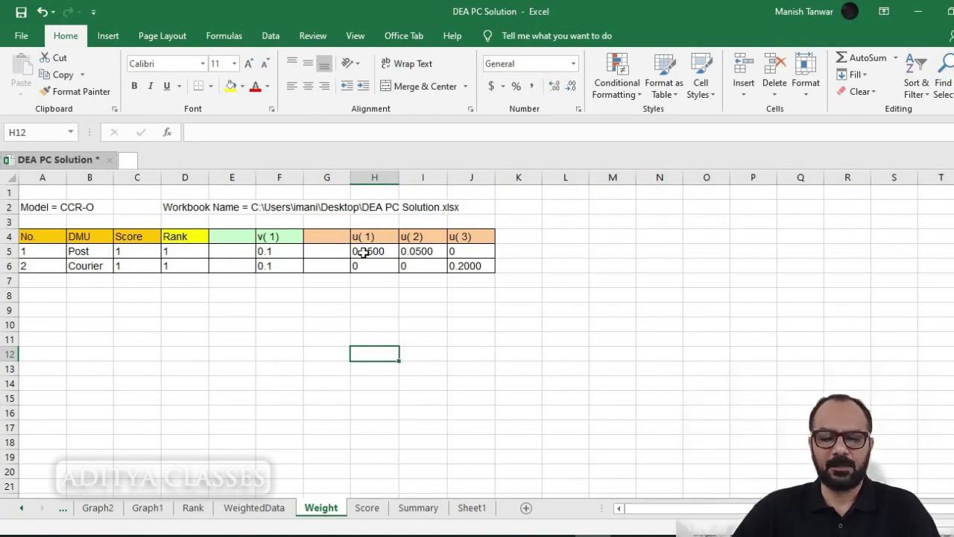
- Copy the department table A1:E3 from Sheet1 into the Weight sheet at H9, below the weights table
left_click(92, 252)
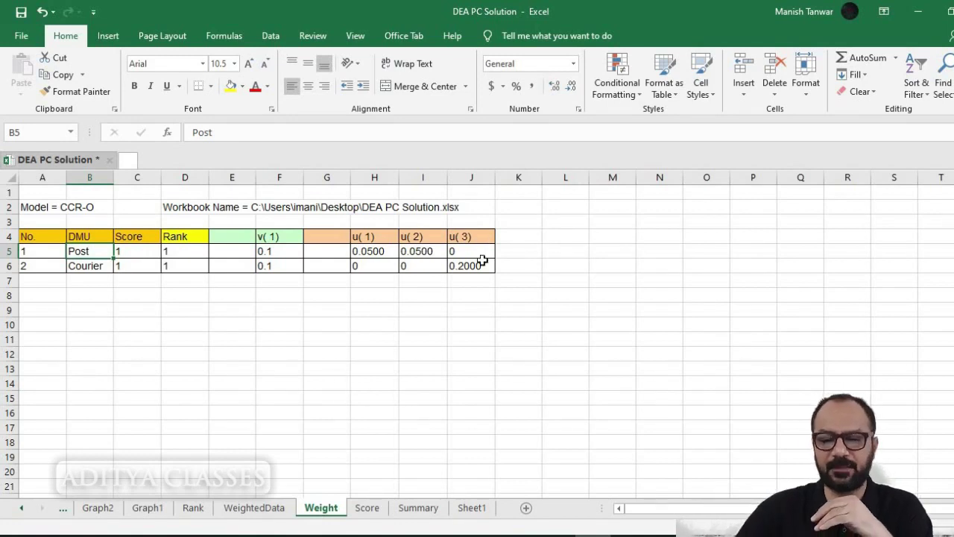
left_click(470, 508)
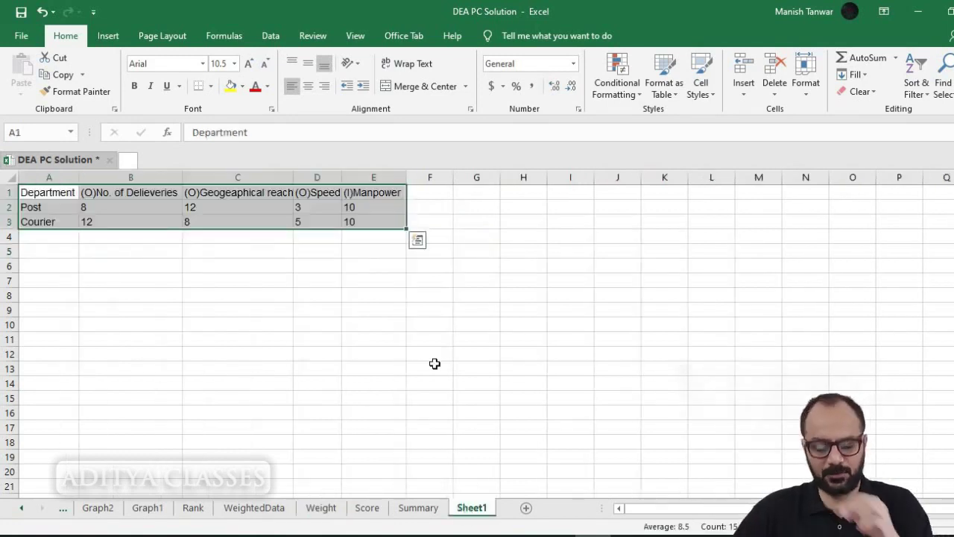
key("ctrl+c")
left_click(326, 509)
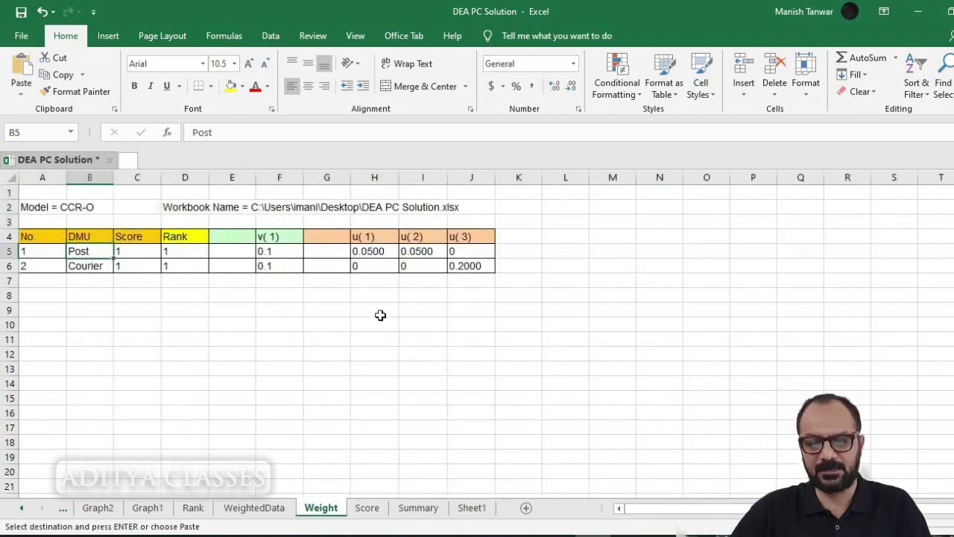
left_click(369, 313)
key("ctrl+v")
left_click(517, 426)
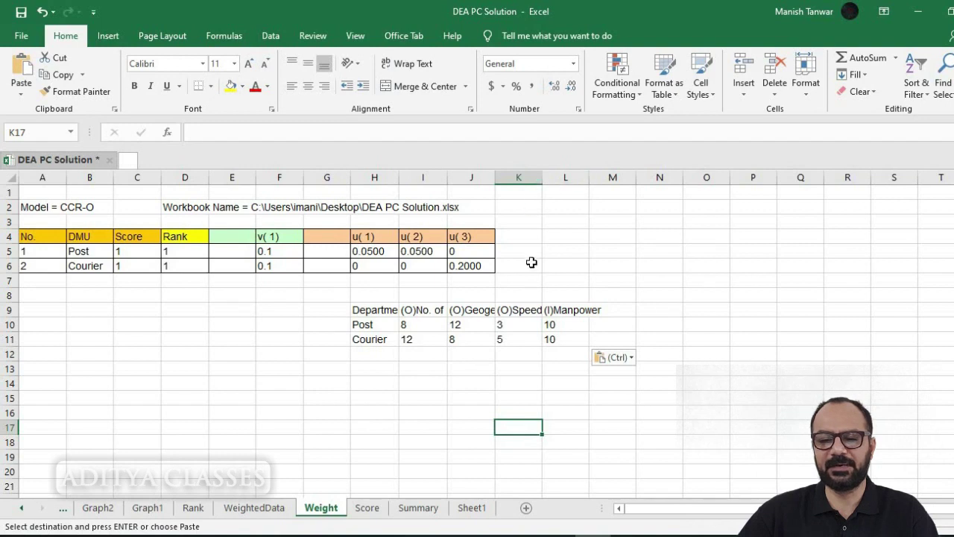
- Compare Post's u(1) to u(3) weights and Courier's u(3) weight with the pasted deliveries heading and Courier's speed value
left_click(465, 252)
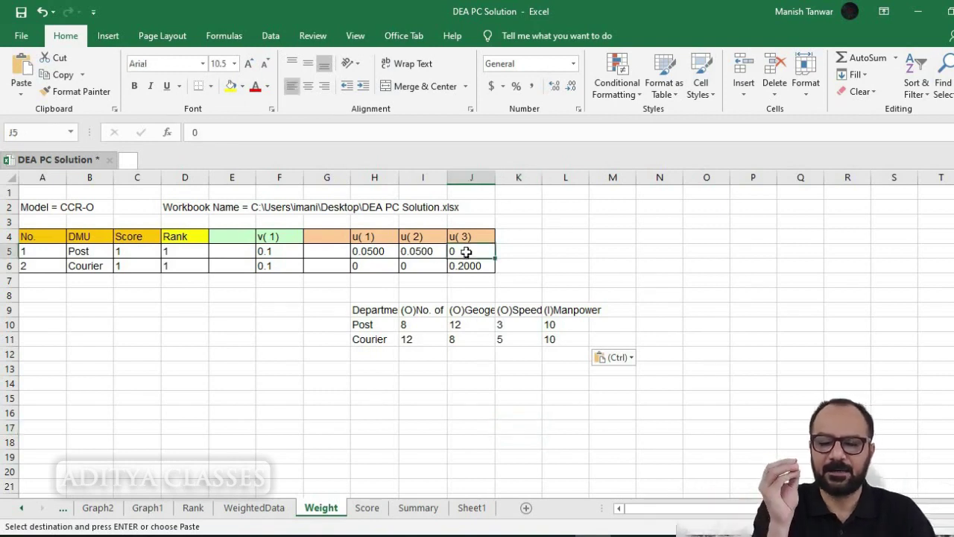
left_click(436, 312)
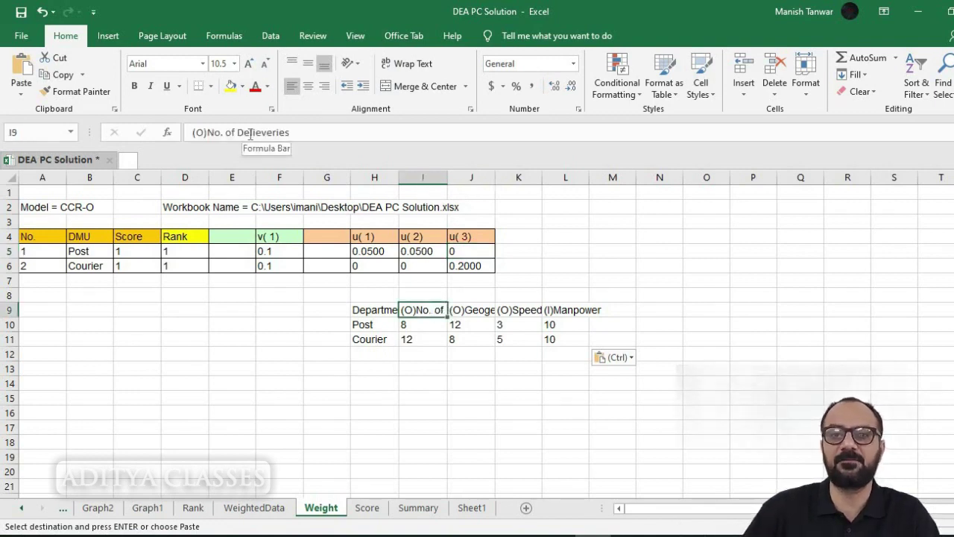
left_click(382, 251)
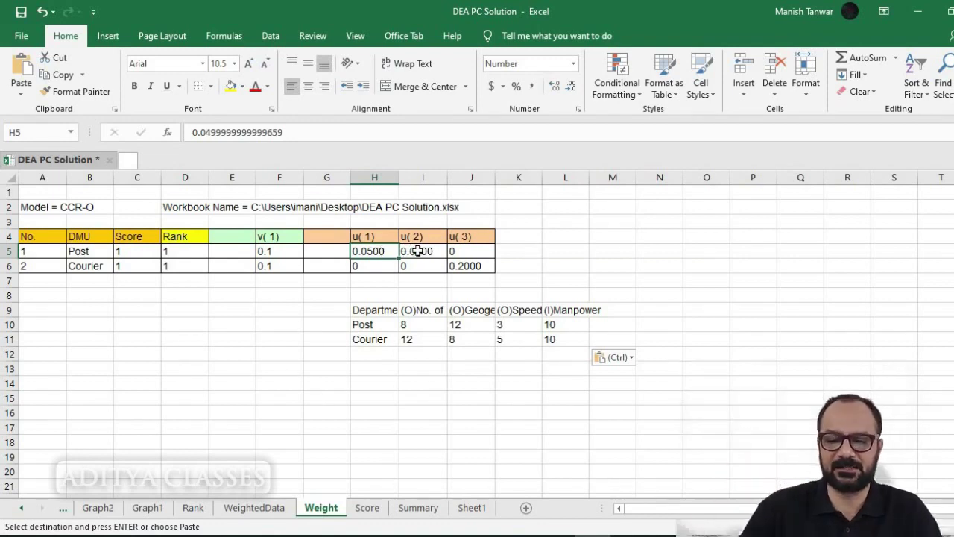
left_click(417, 251)
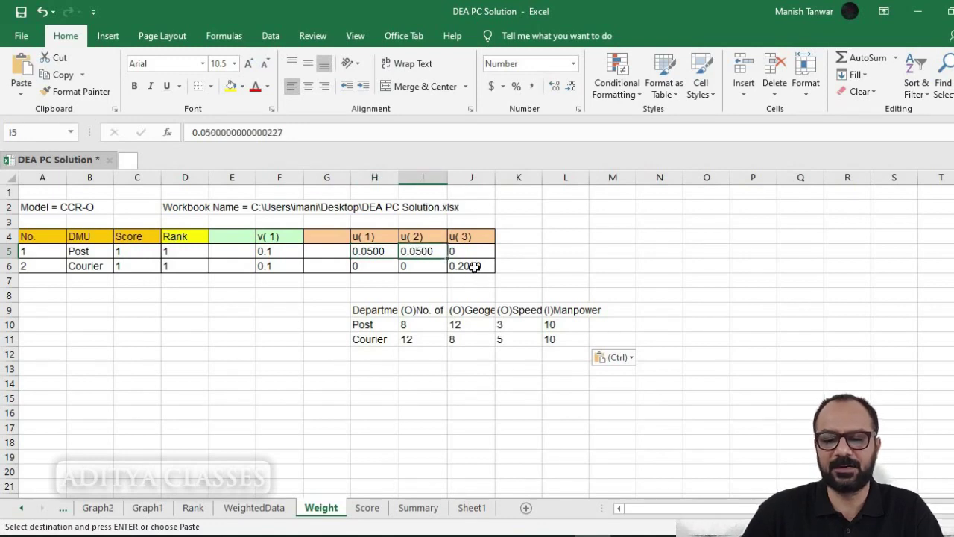
left_click(474, 267)
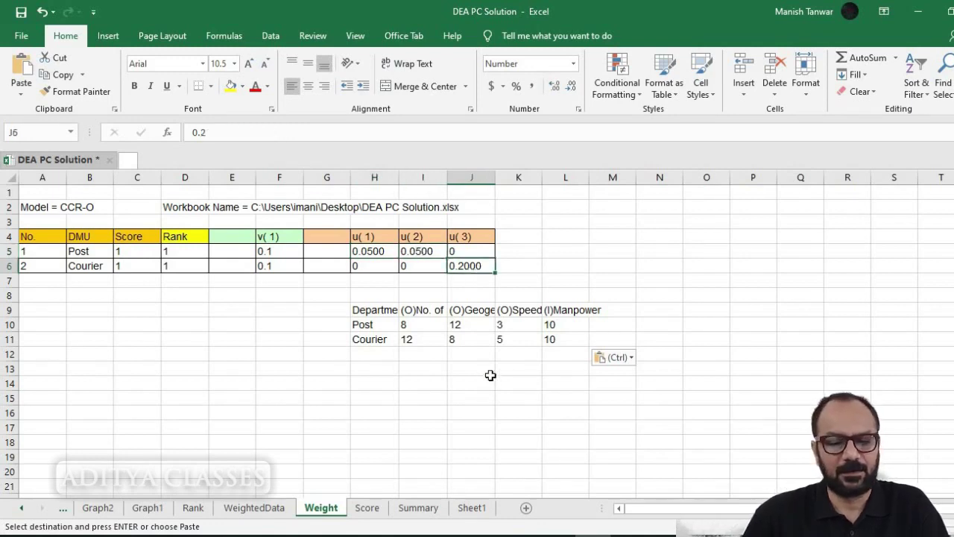
left_click(505, 340)
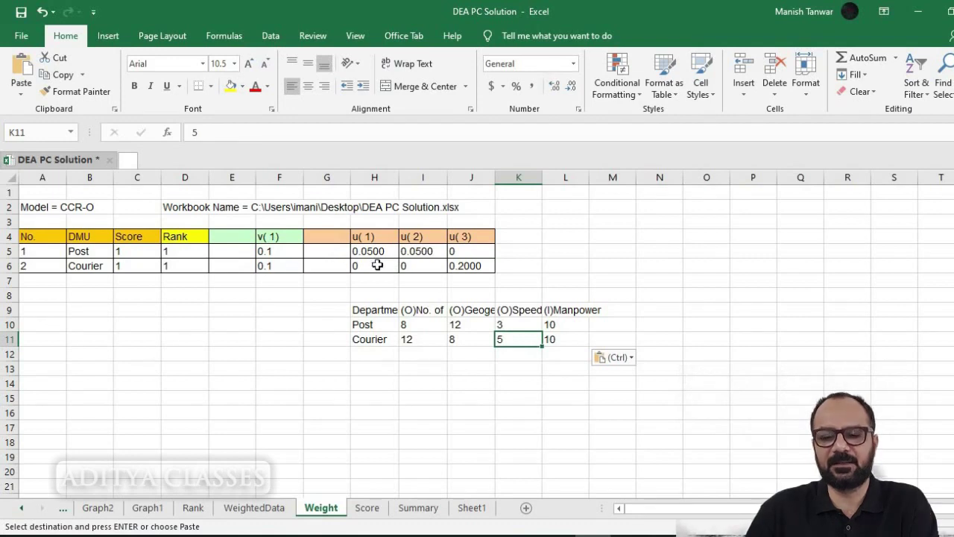
left_click(463, 269)
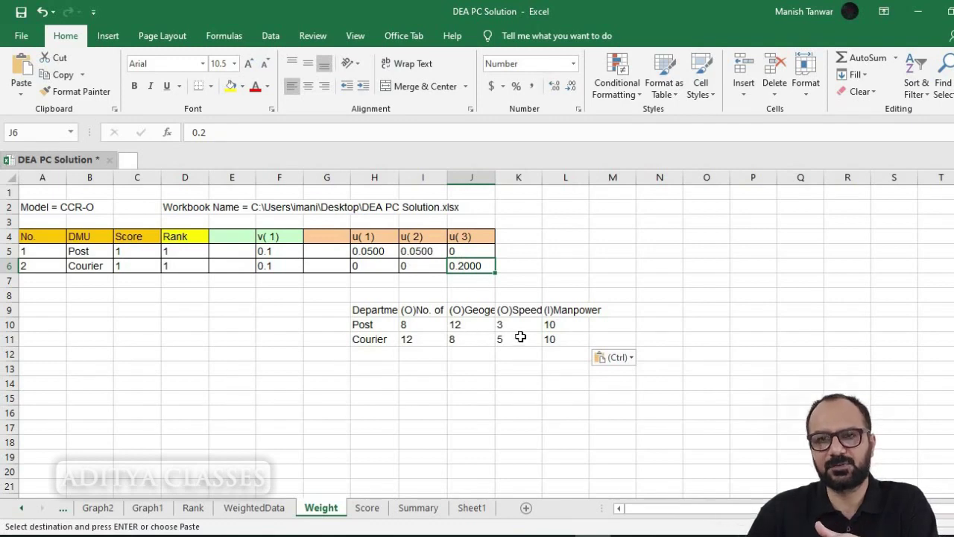
- Relate Post's u(1) and u(2) weights to deliveries and geographical reach, and check Courier's u(3) weight and both v(1) weights
left_click_drag(417, 251, 371, 258)
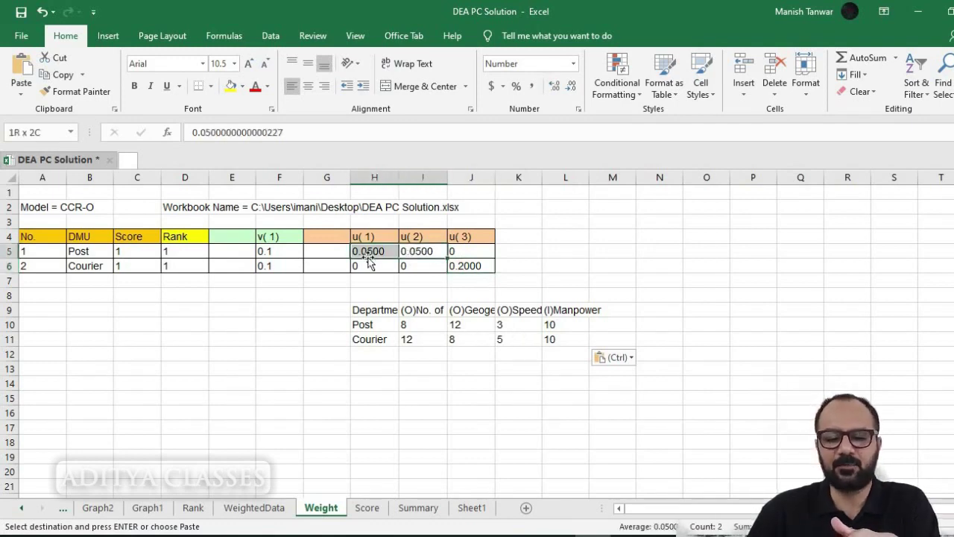
left_click(432, 310)
left_click(464, 310)
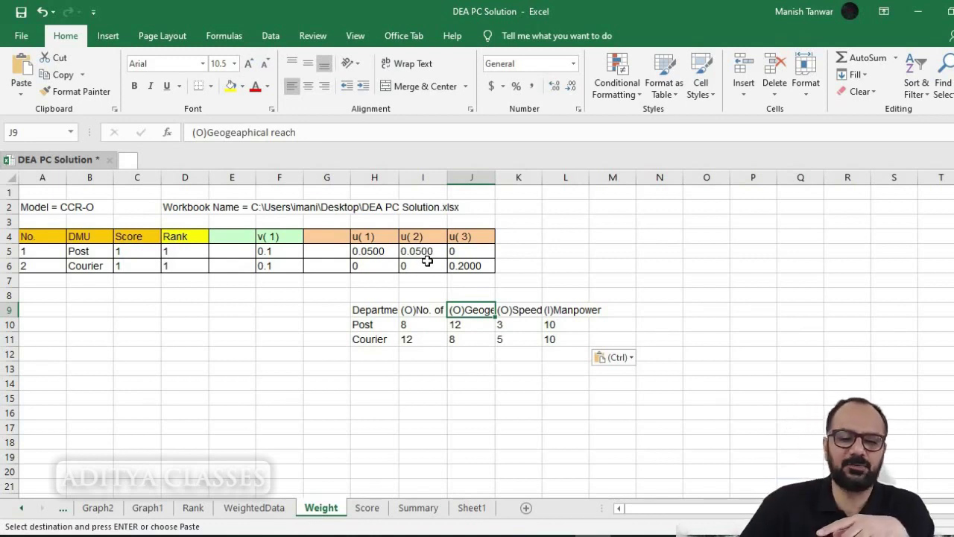
left_click(474, 272)
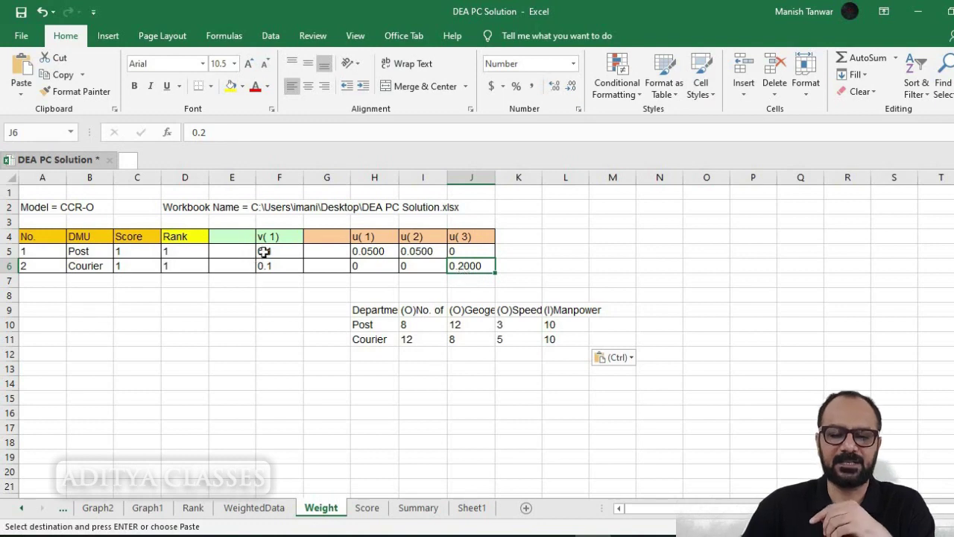
left_click_drag(270, 253, 270, 262)
key("ctrl+v")
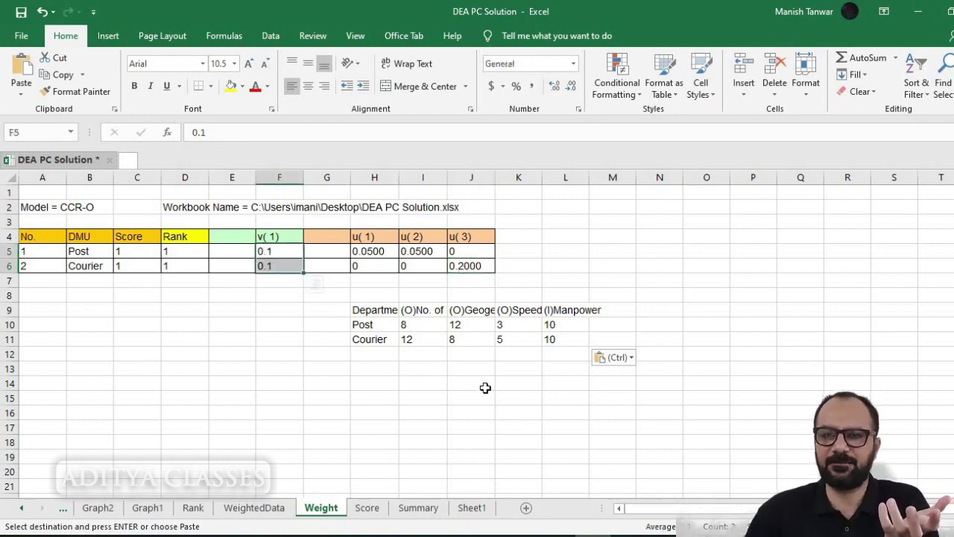
left_click_drag(422, 314, 460, 339)
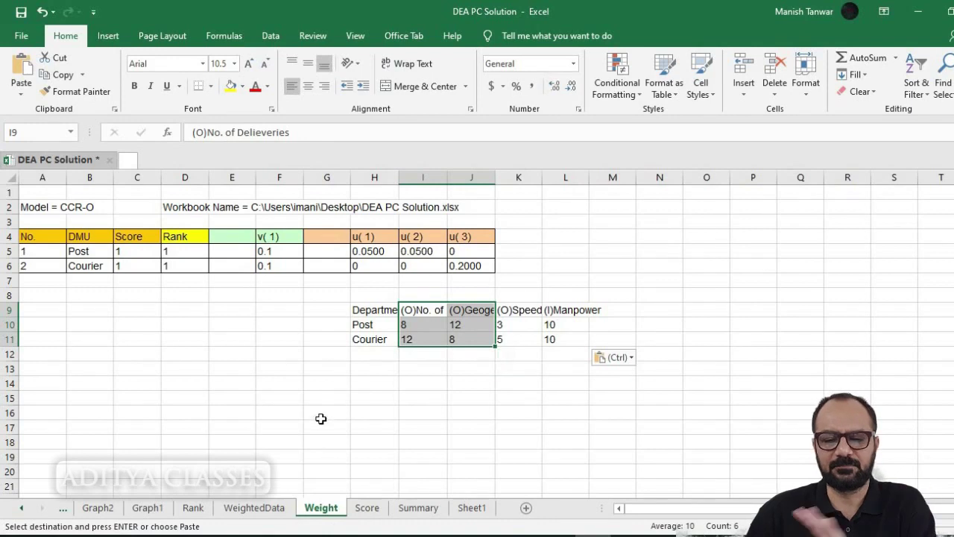
- Examine the weighted deliveries, geographical reach and speed values, plus the scores and ranks of Post and Courier, on WeightedData
left_click(254, 508)
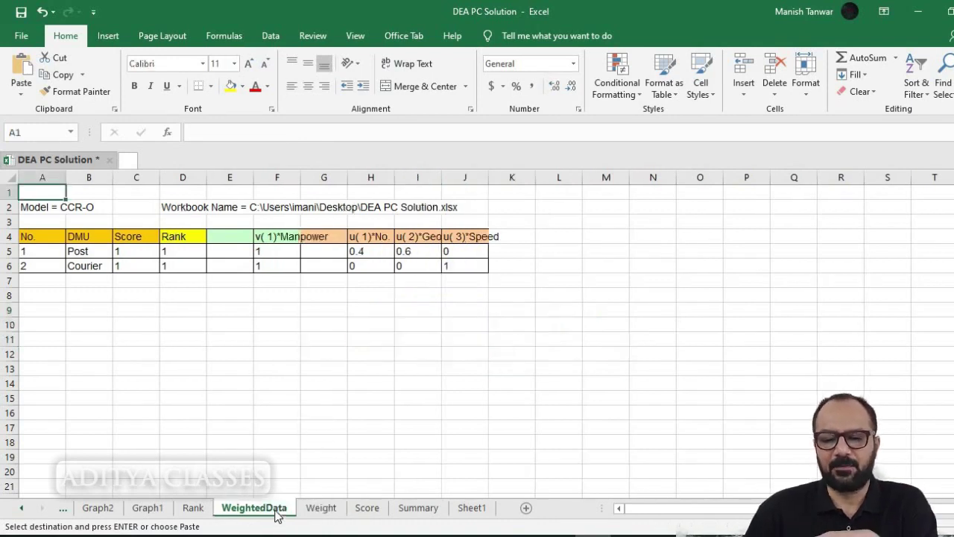
left_click(373, 254)
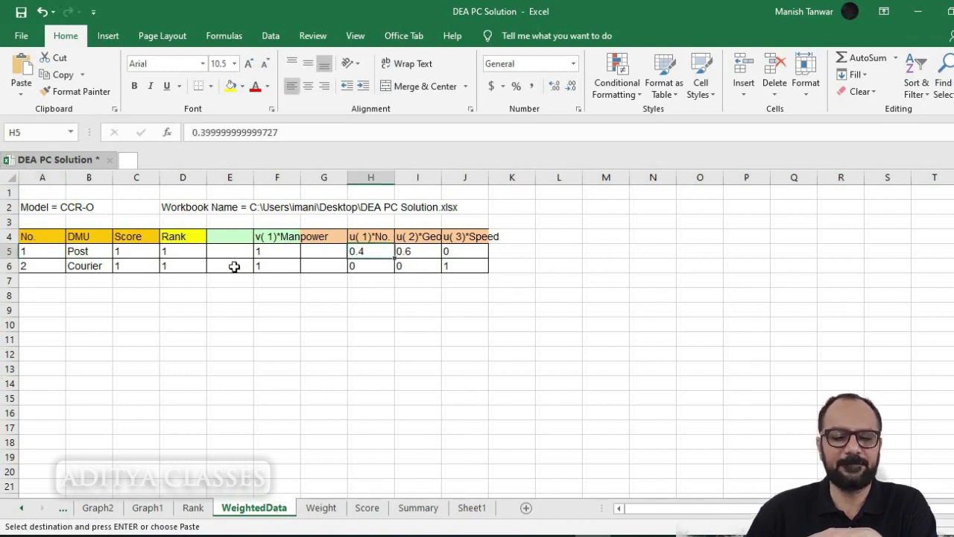
left_click_drag(417, 251, 359, 251)
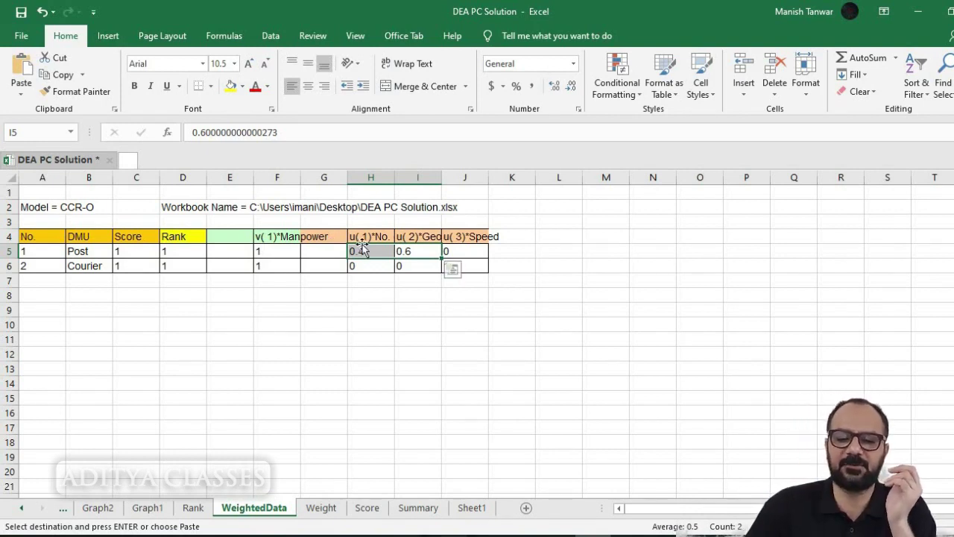
left_click(411, 250)
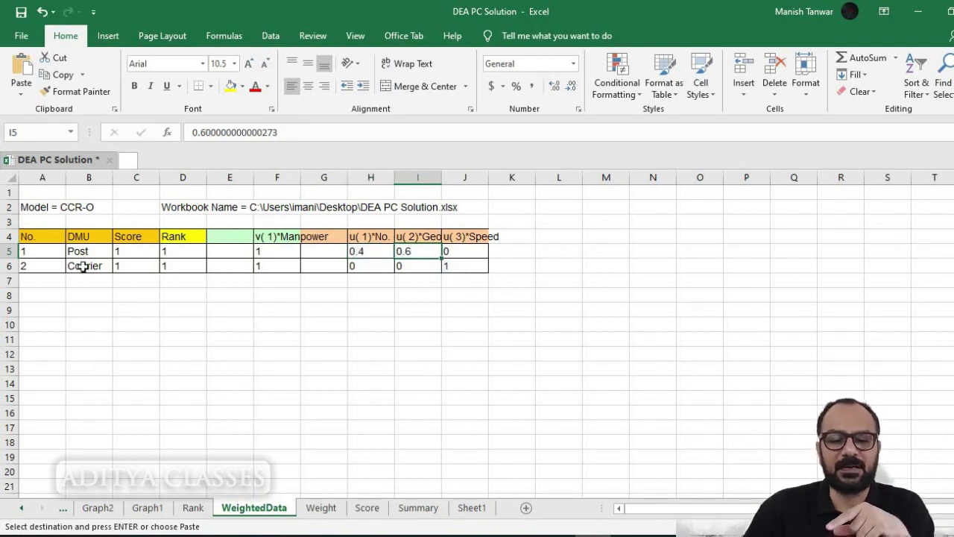
left_click(462, 269)
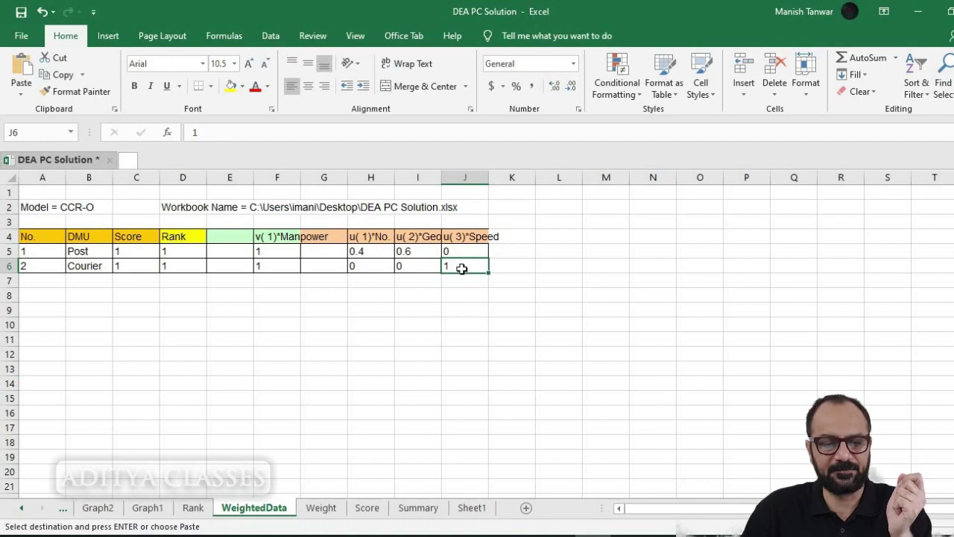
left_click_drag(127, 251, 216, 262)
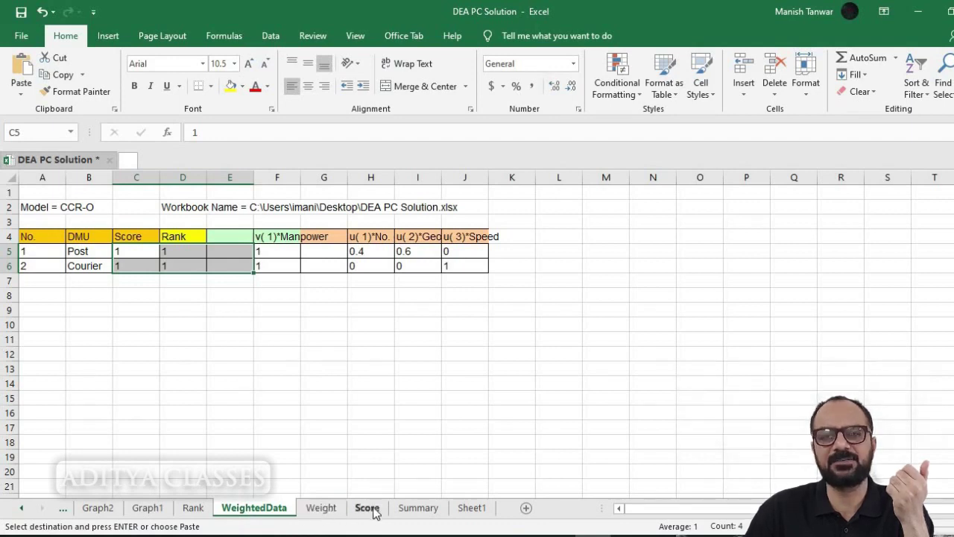
- Review the source data and result sheets again in order: Sheet1, Summary, Score, Weight and WeightedData
left_click(469, 512)
left_click(408, 514)
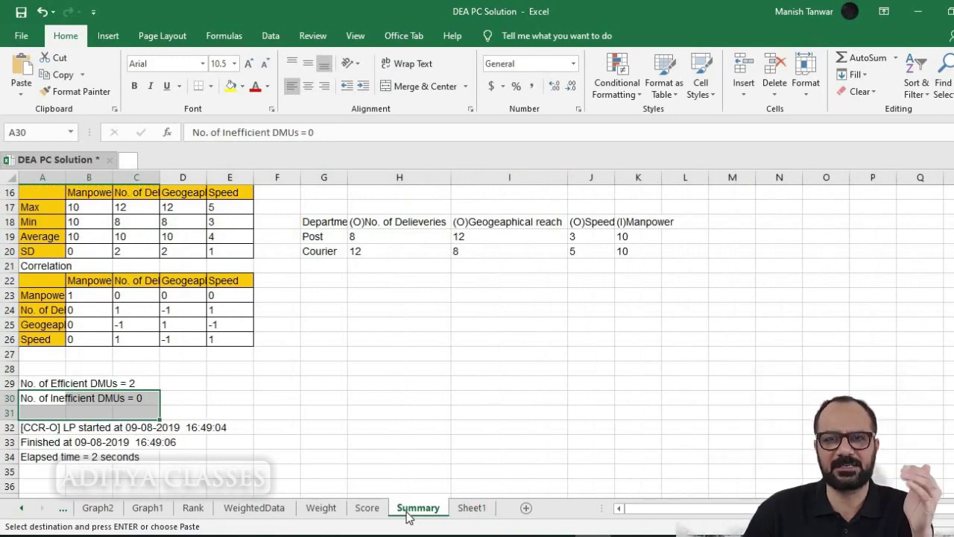
left_click(365, 509)
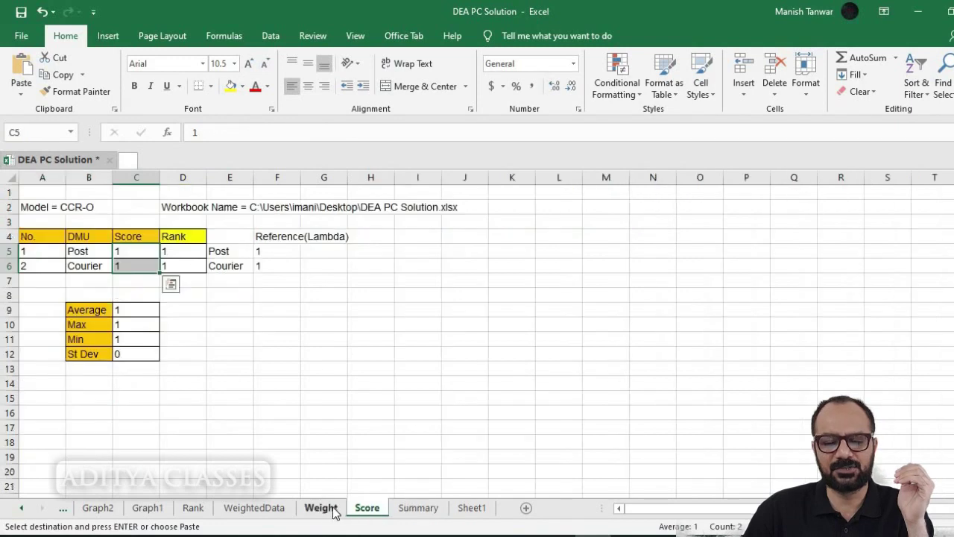
left_click(322, 509)
left_click(257, 510)
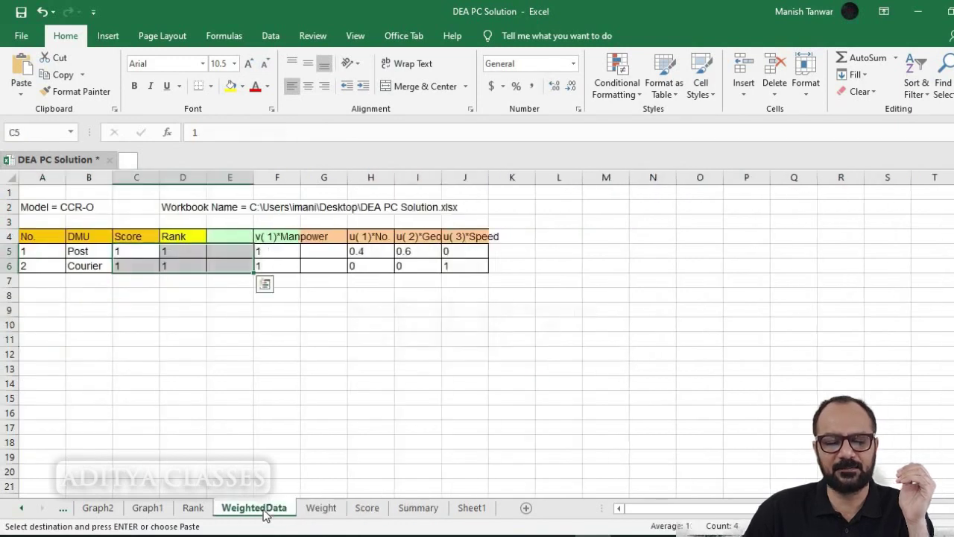
- Examine the scores, ranks and weighted values of Post and Courier on WeightedData, checking the Rank, Score and Weight sheets alongside
left_click(194, 509)
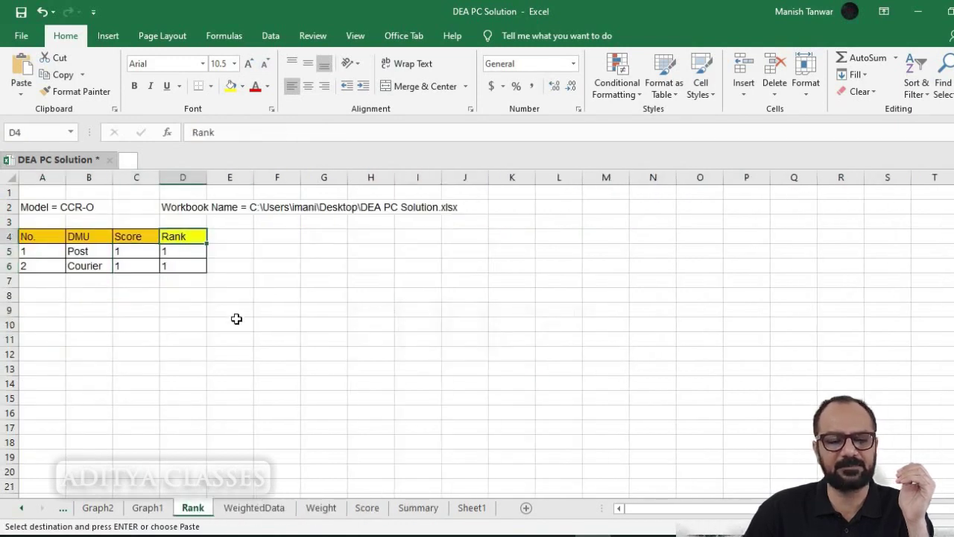
left_click(245, 509)
left_click(430, 365)
left_click_drag(128, 235, 472, 265)
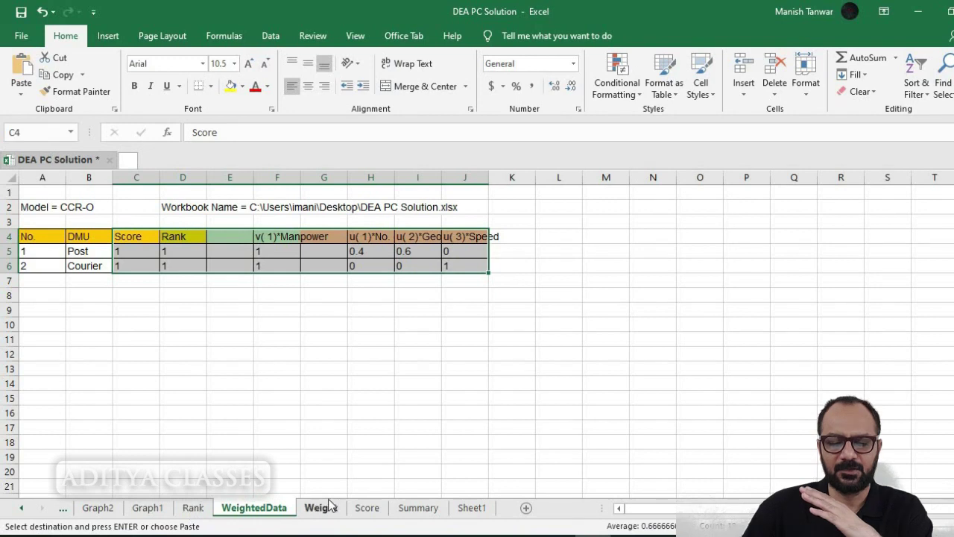
left_click(367, 508)
left_click(320, 508)
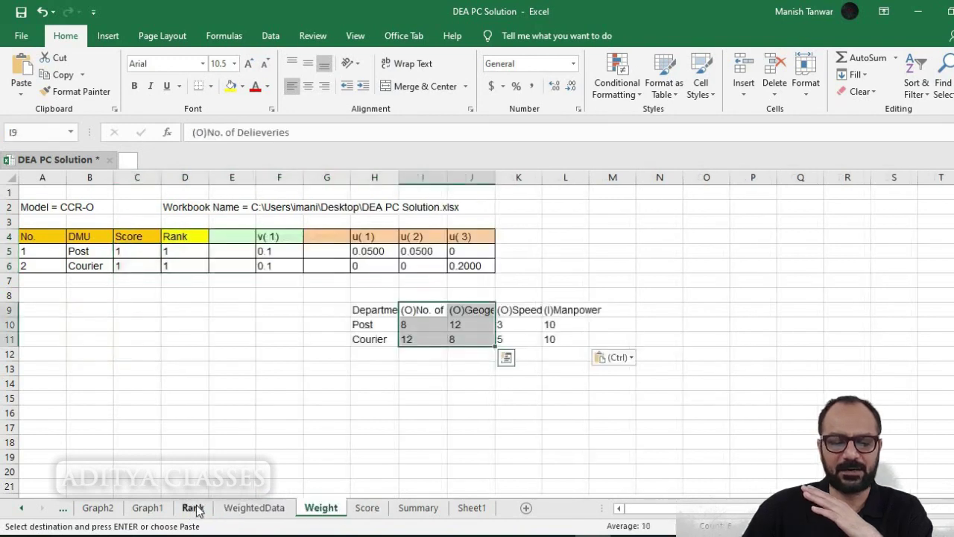
- Compare the Post and Courier scores and ranks on the Rank sheet with those on WeightedData
left_click(196, 507)
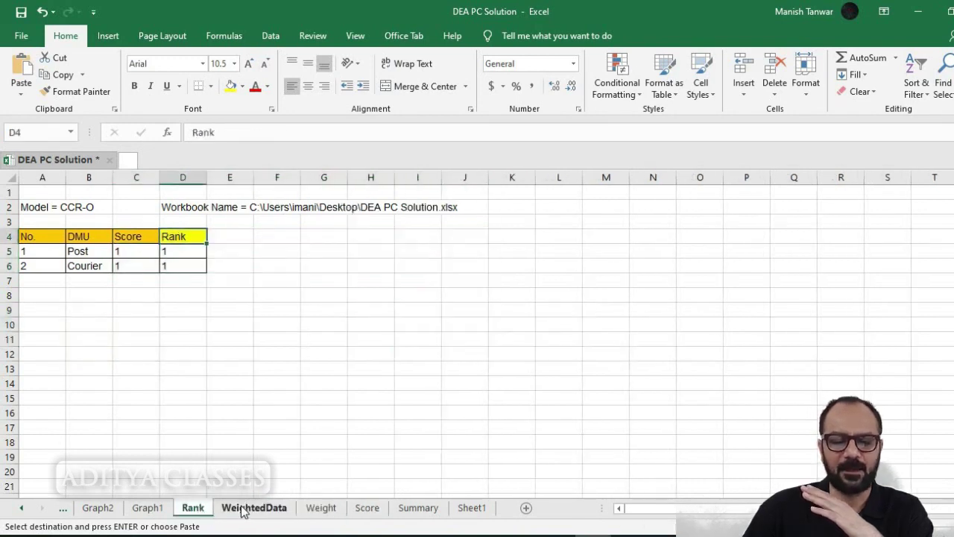
left_click(241, 508)
left_click(200, 508)
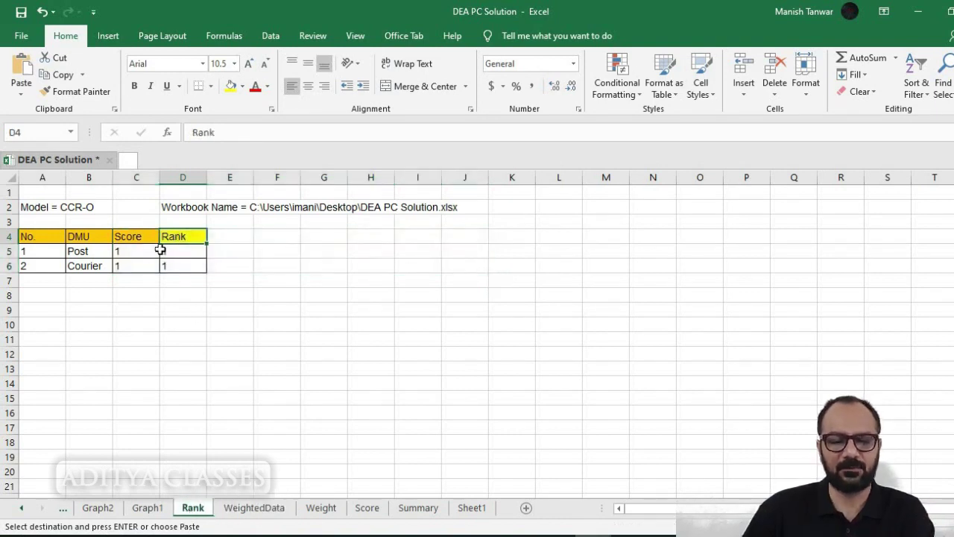
left_click_drag(65, 234, 196, 266)
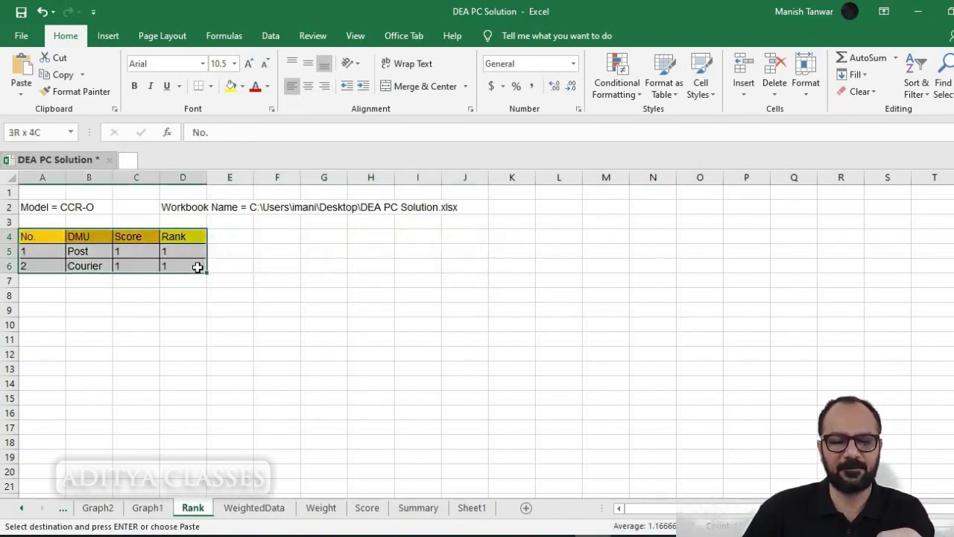
left_click(251, 508)
left_click_drag(78, 237, 182, 266)
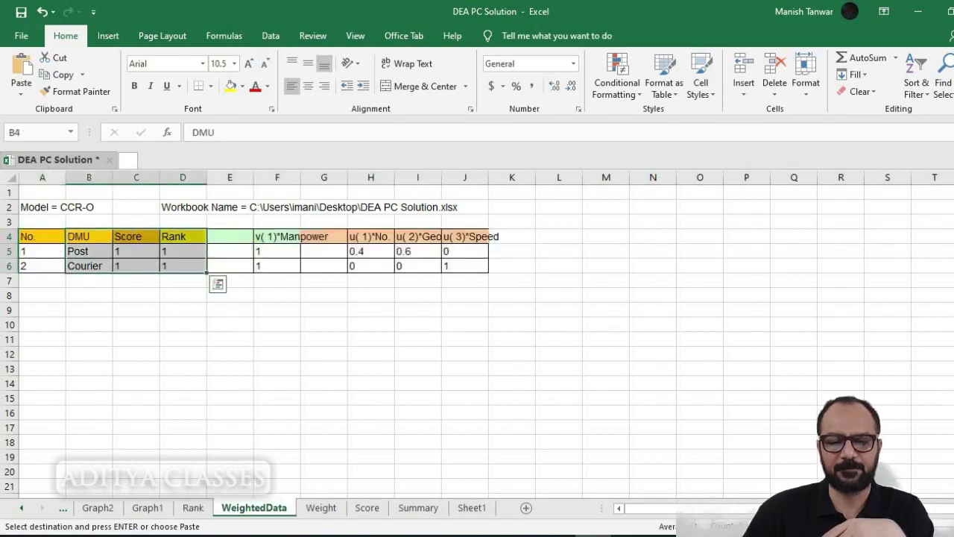
- Check the v(1), u(1) and u(2) columns on Weight and the department scores and ranks on Score against the Rank and WeightedData sheets
left_click(321, 509)
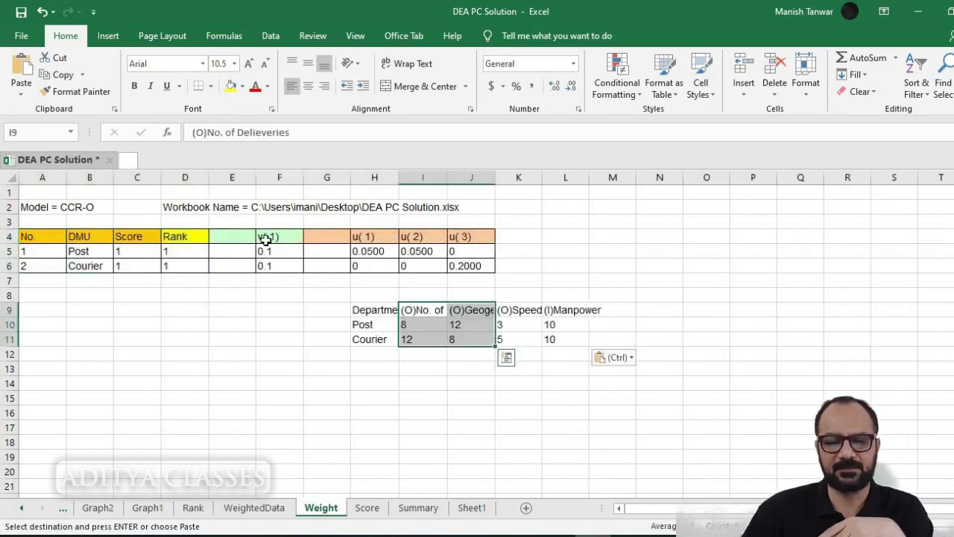
left_click_drag(265, 239, 425, 271)
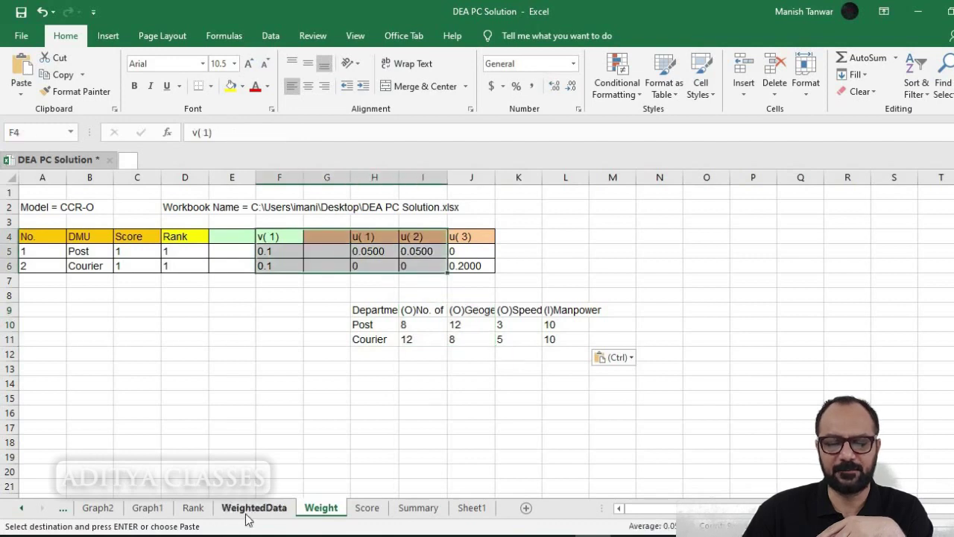
left_click(250, 512)
left_click(365, 511)
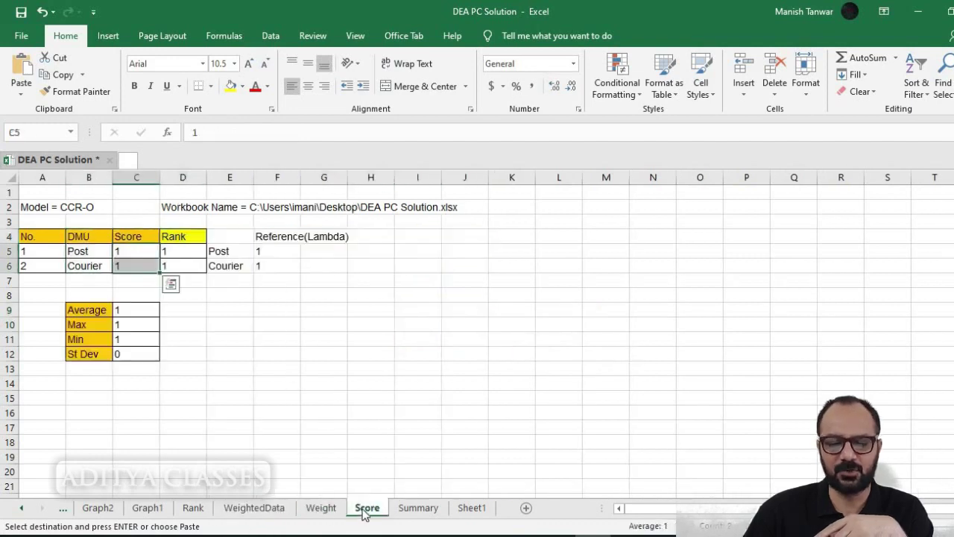
left_click_drag(72, 239, 190, 265)
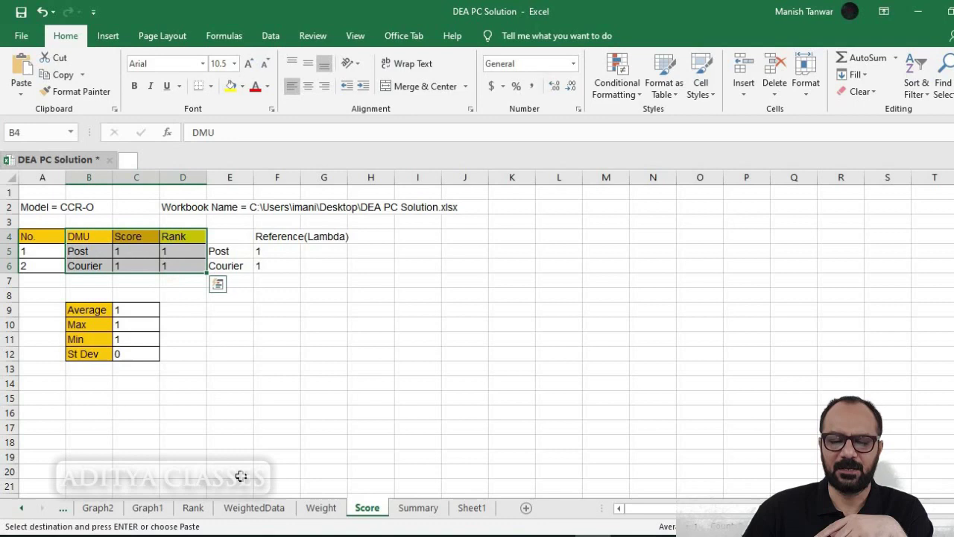
left_click(321, 511)
left_click(192, 509)
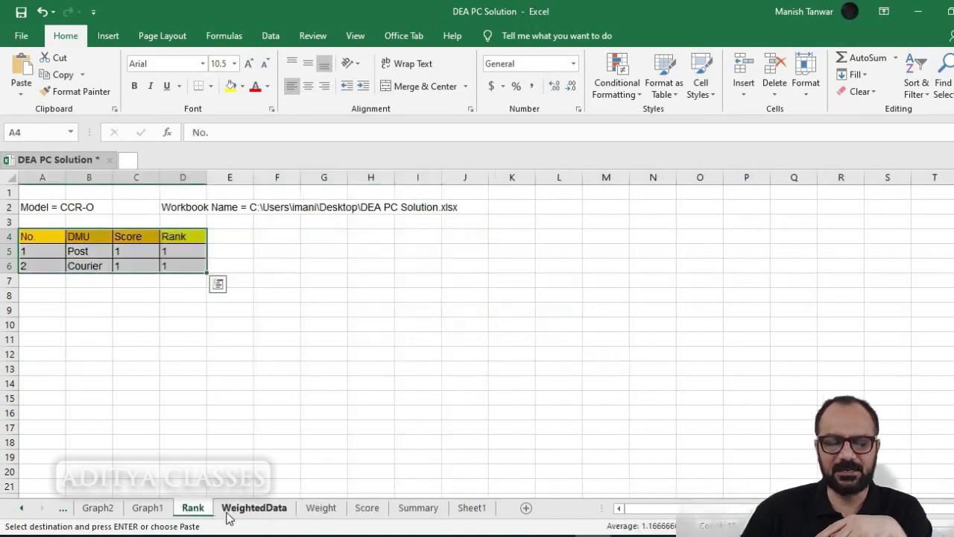
left_click(231, 511)
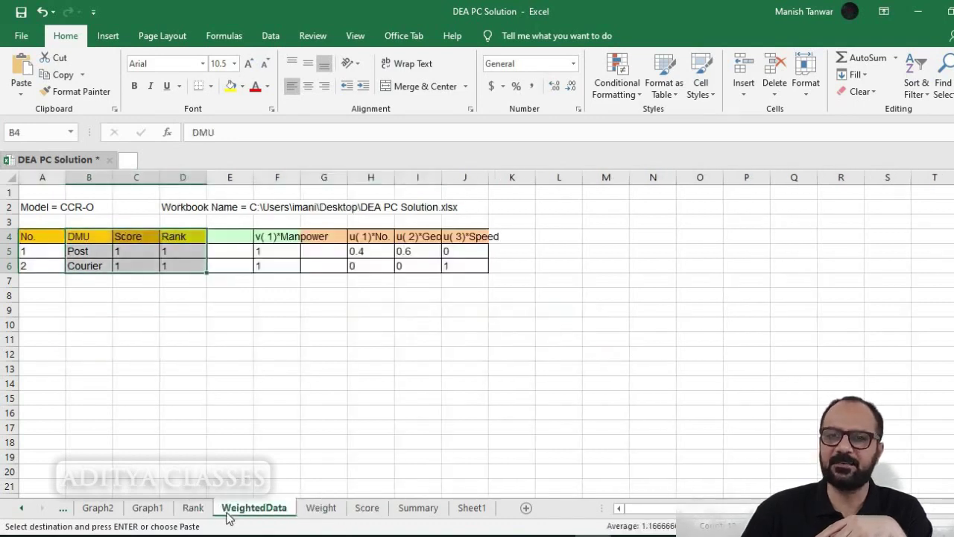
- Go over the source data on Sheet1 and the Summary, Score, Weight and WeightedData results once more
left_click(465, 509)
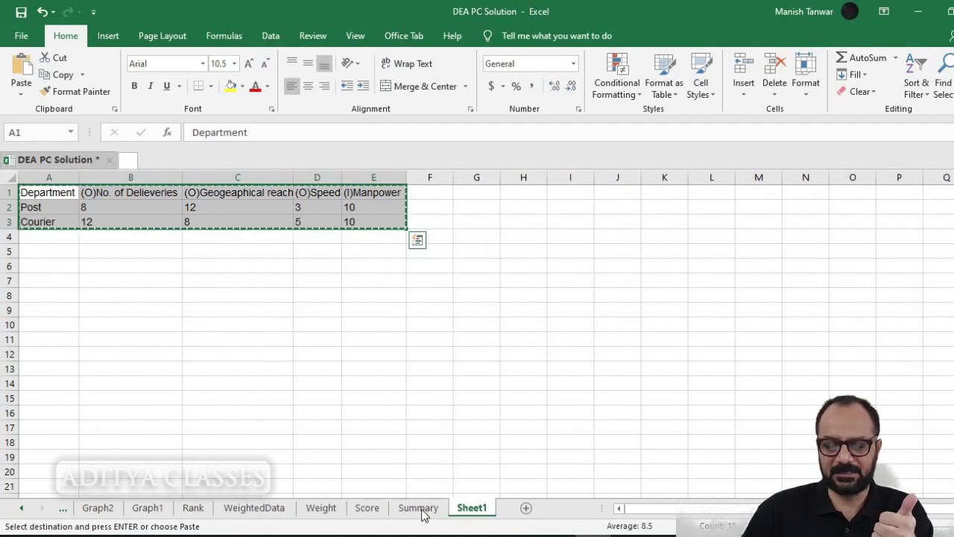
left_click(422, 509)
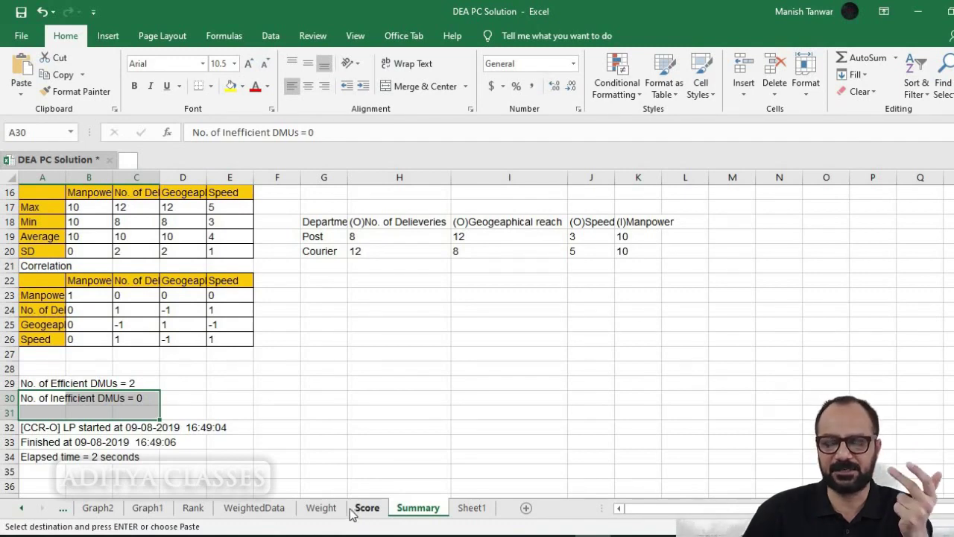
left_click(484, 512)
left_click(418, 512)
left_click(366, 511)
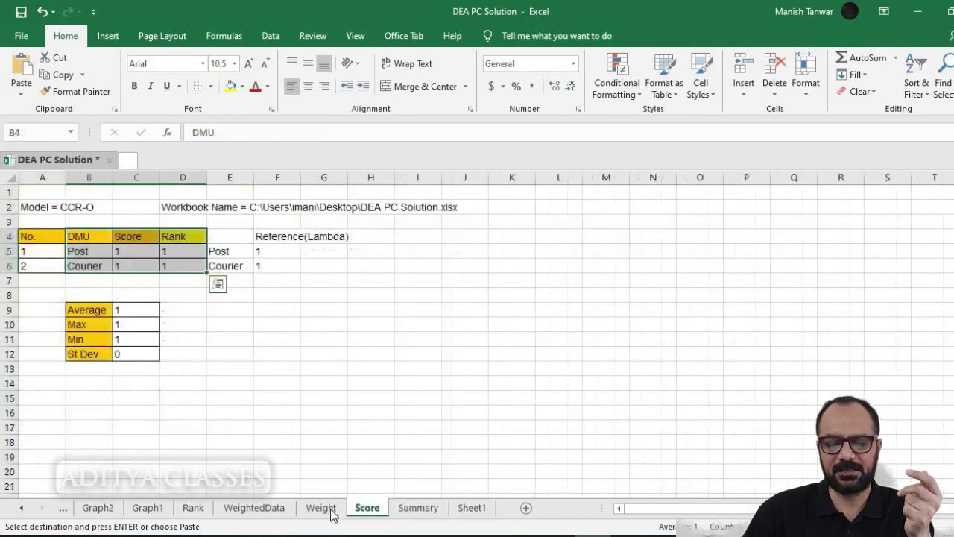
left_click(320, 511)
left_click(253, 512)
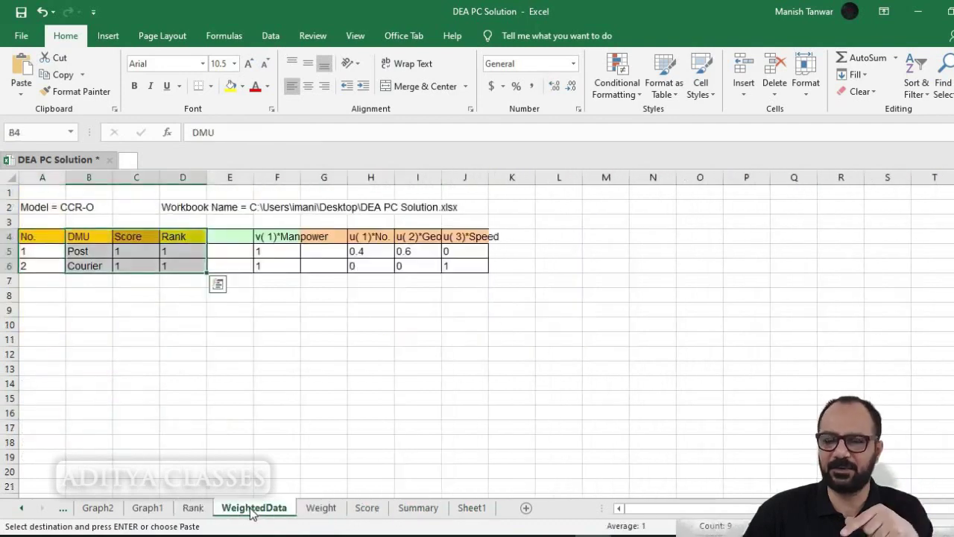
- Bring the first sheets of the workbook into reach and compare the efficiency bar charts on Graph1 and Graph2
left_click(22, 508)
left_click(22, 508)
left_click(252, 511)
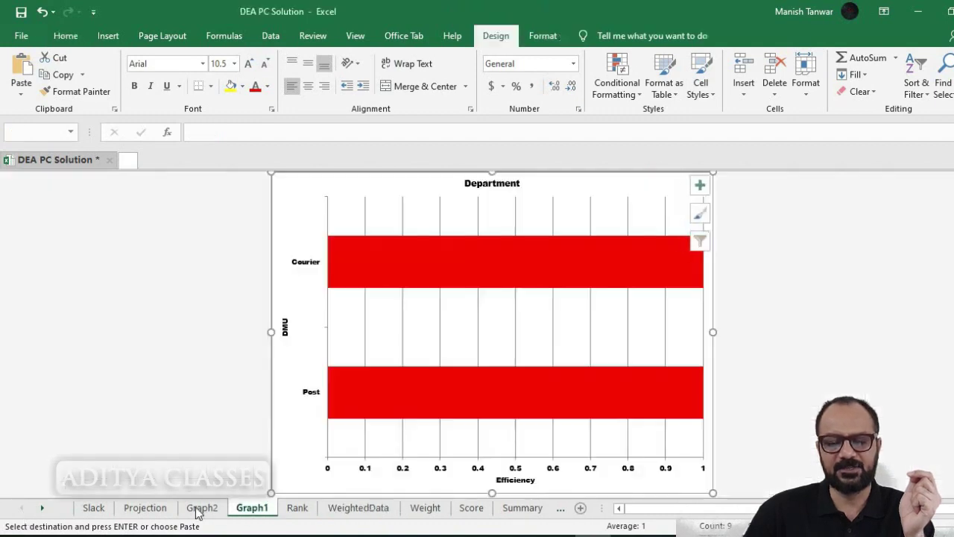
left_click(198, 511)
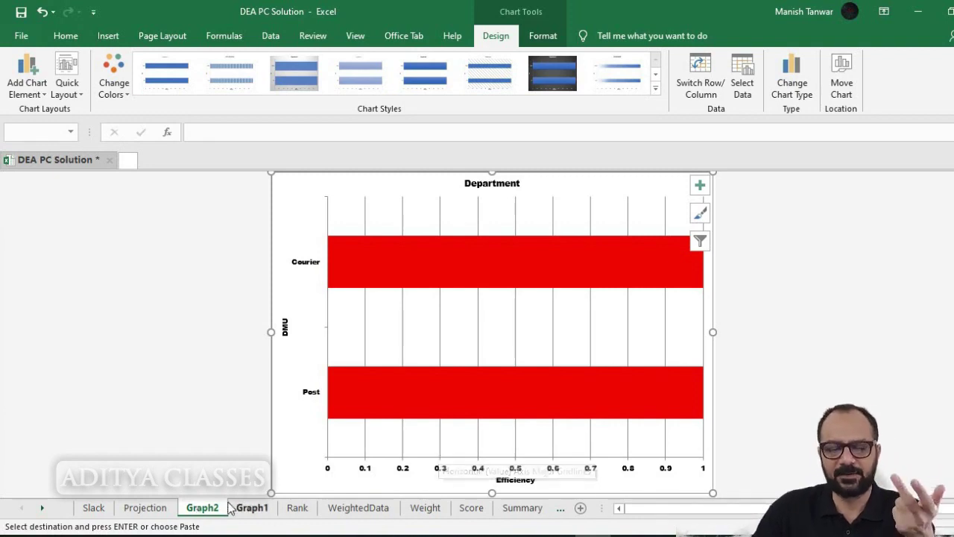
left_click(250, 508)
left_click(206, 510)
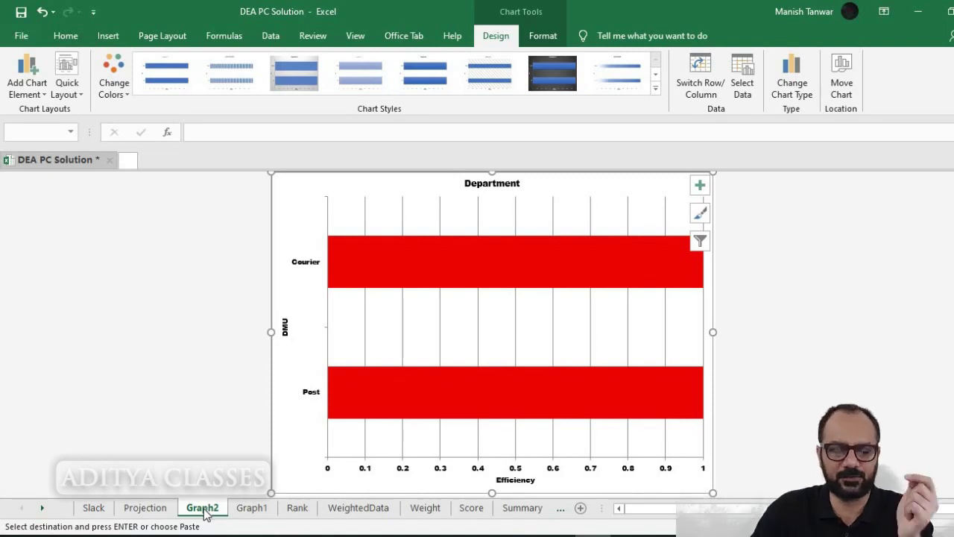
left_click(246, 510)
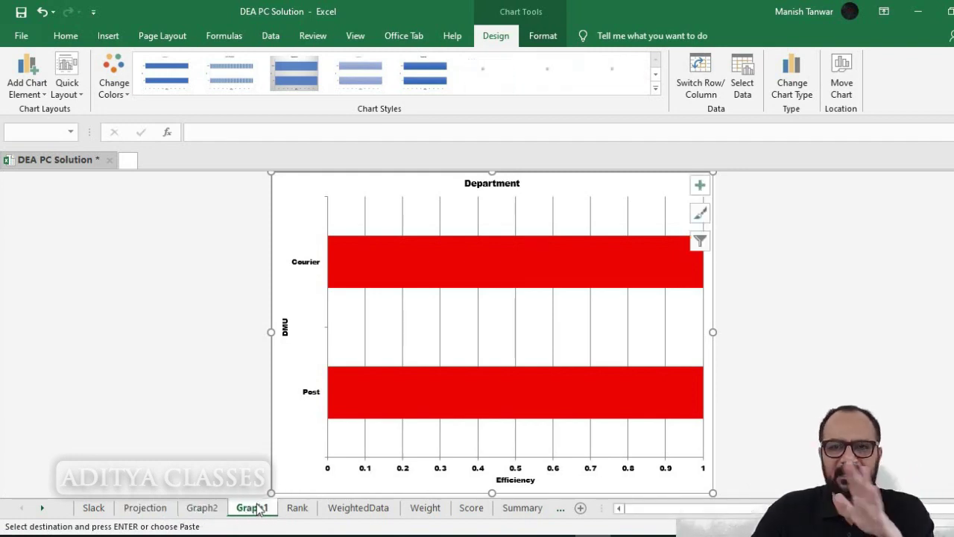
- Relate the Post and Courier categories in the Graph1 and Graph2 charts to their results on WeightedData
left_click(203, 508)
left_click(257, 508)
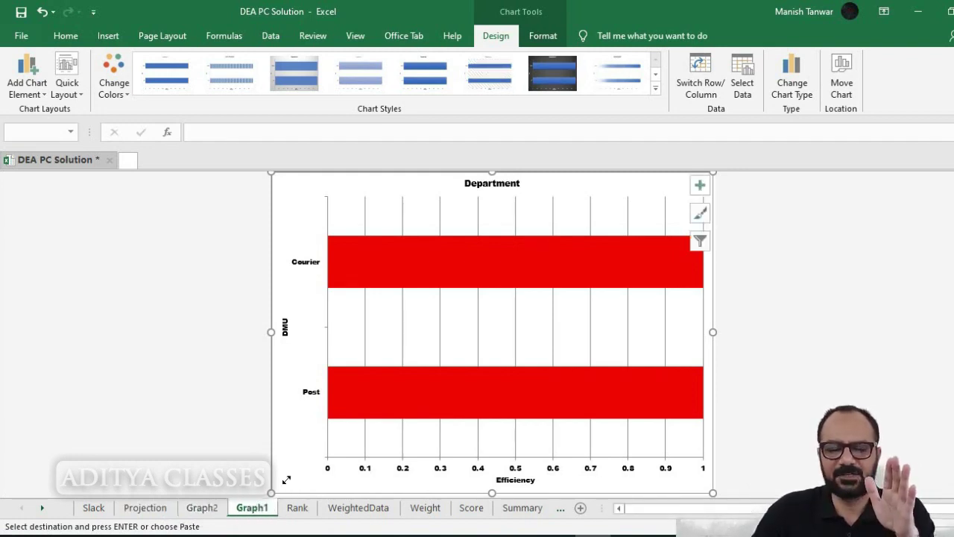
left_click(308, 391)
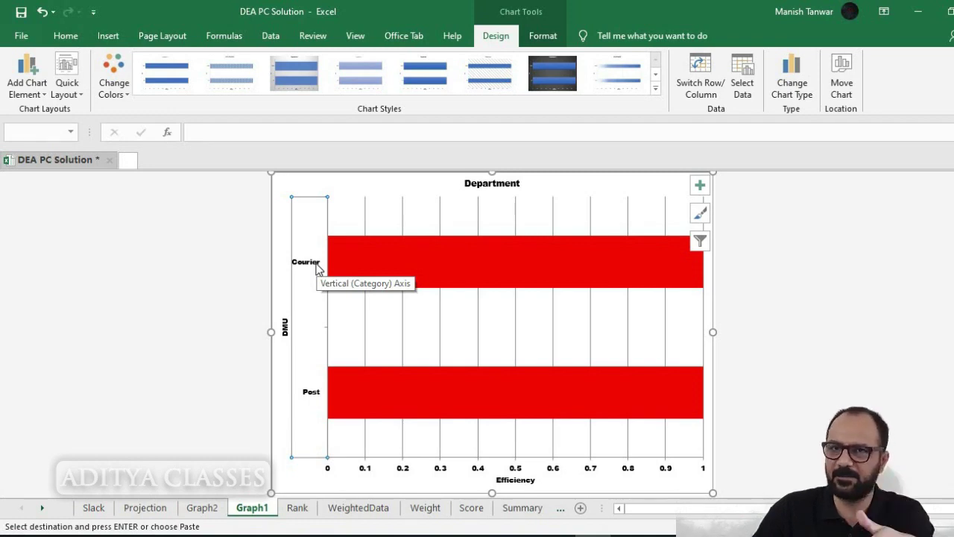
left_click(211, 512)
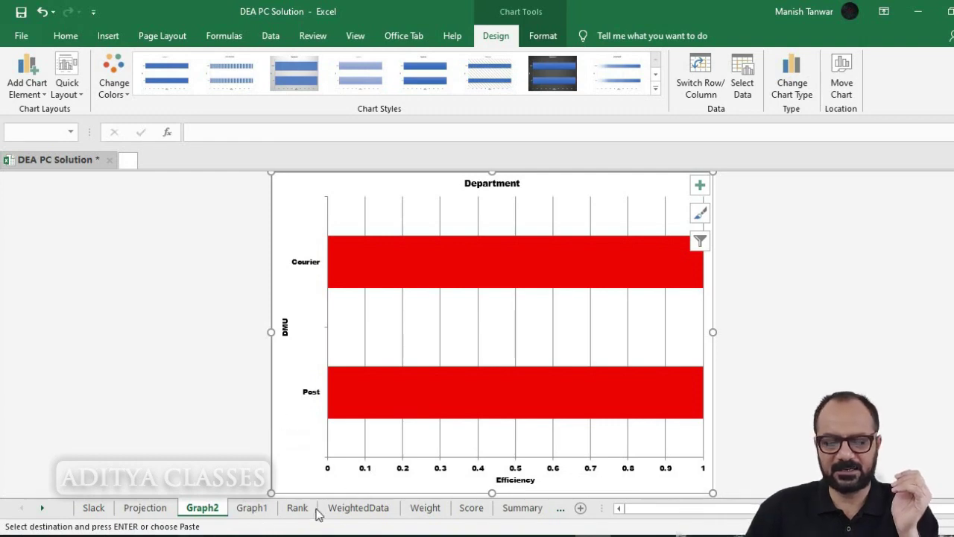
left_click(355, 510)
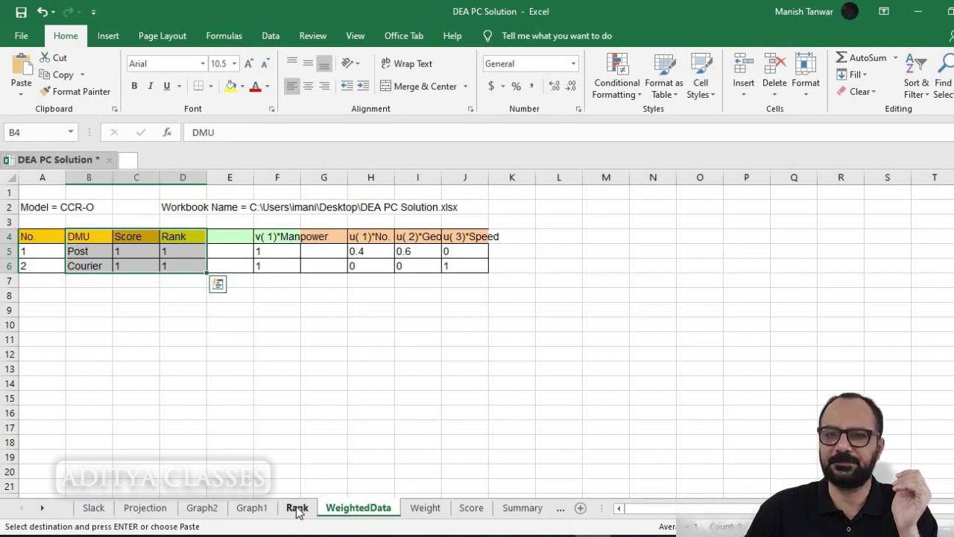
left_click(250, 510)
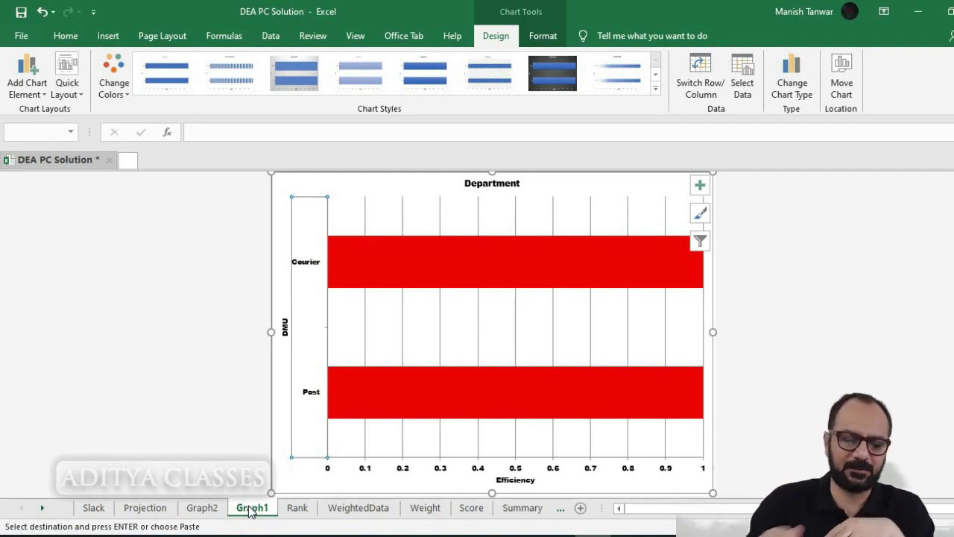
- View the Projection and Slack sheets and examine the DMU, score and rank columns for both departments on Projection
left_click(149, 510)
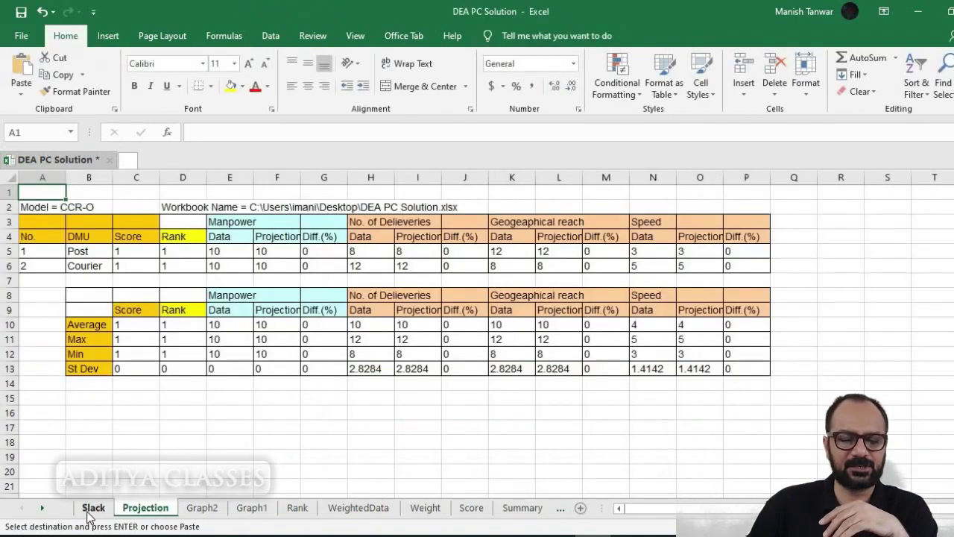
left_click(91, 510)
left_click(145, 510)
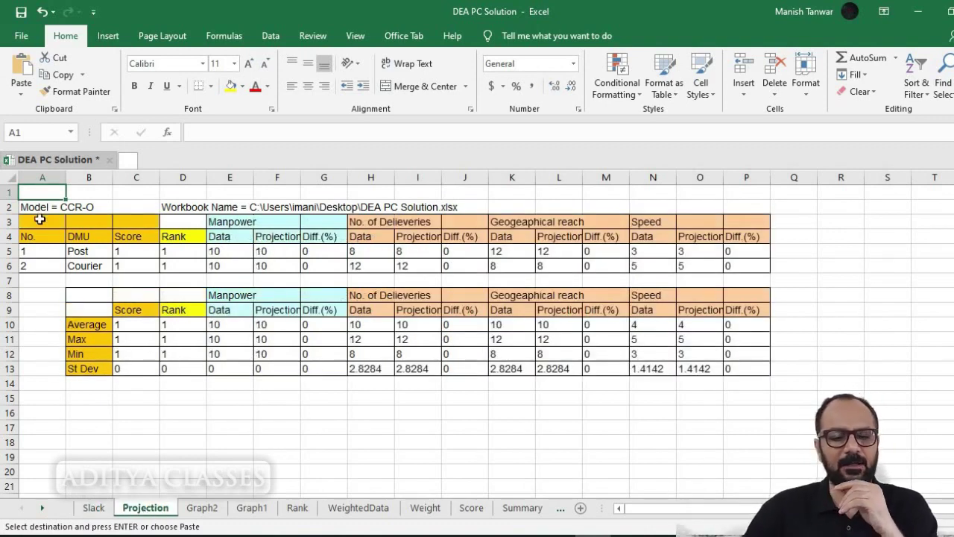
left_click_drag(40, 219, 182, 261)
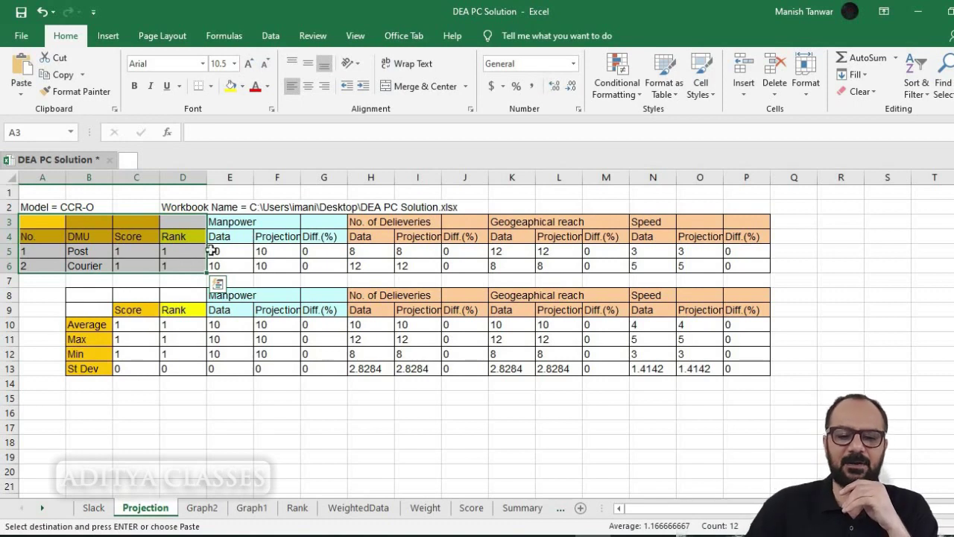
- Examine the Manpower data, projection and percentage difference for Post and Courier on Projection, relating them to both departments' scores and ranks
left_click_drag(225, 251, 318, 266)
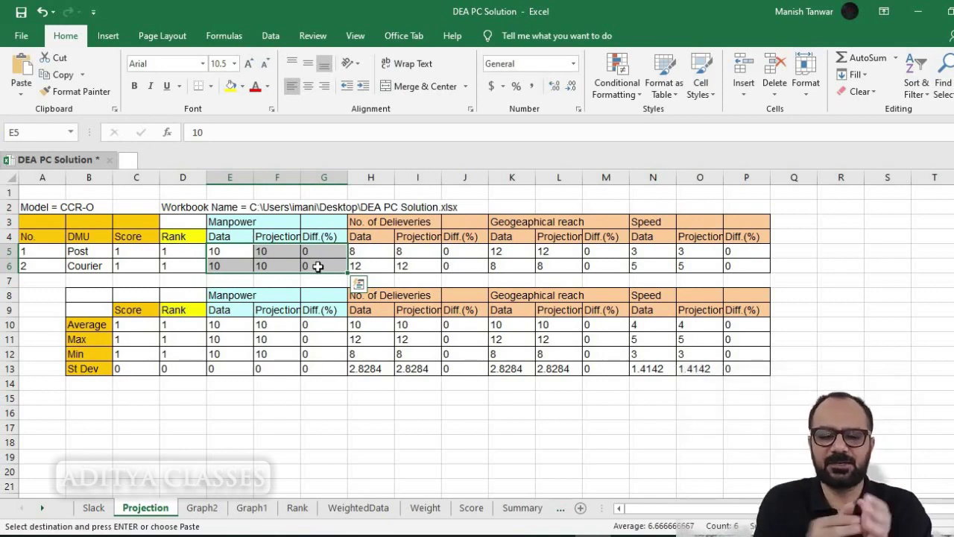
left_click_drag(239, 238, 240, 265)
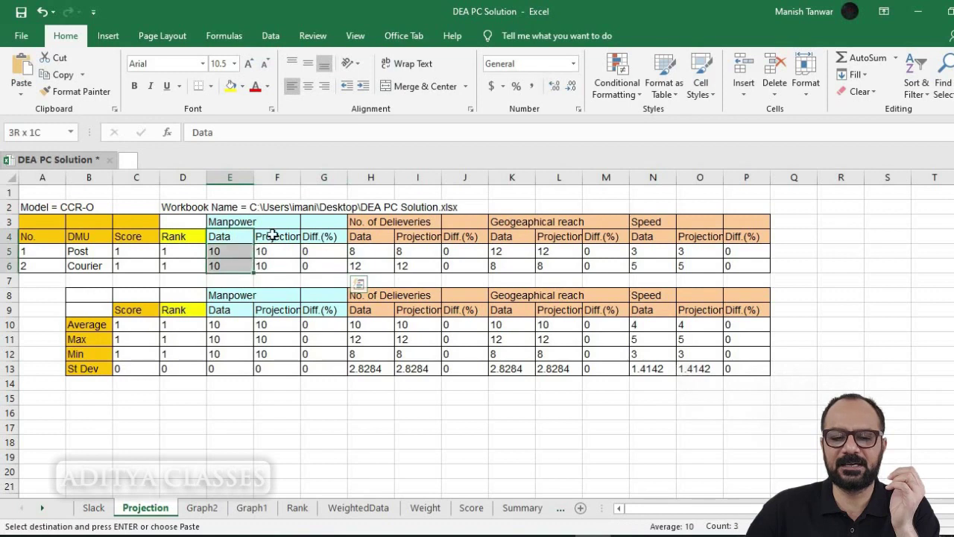
left_click_drag(273, 237, 273, 265)
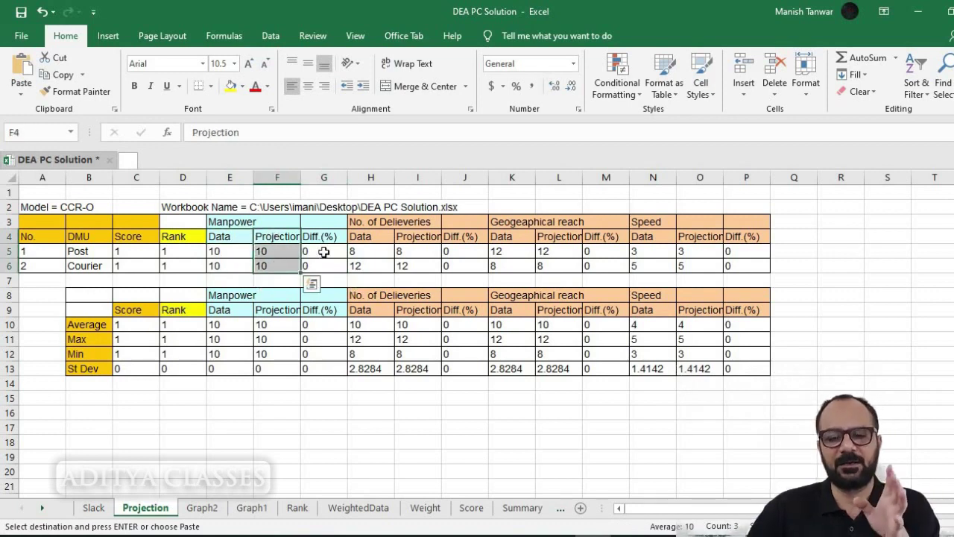
left_click_drag(322, 237, 322, 263)
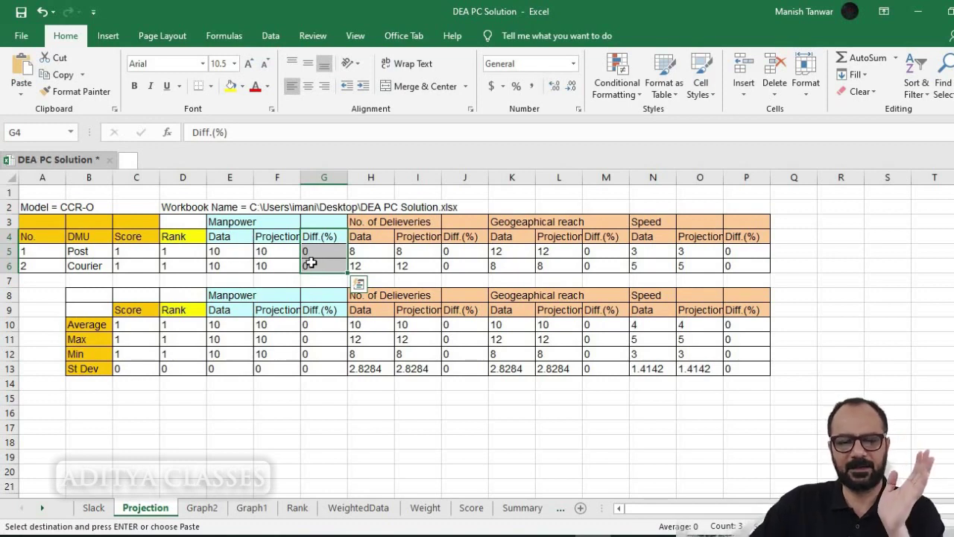
left_click(231, 267)
left_click(257, 267)
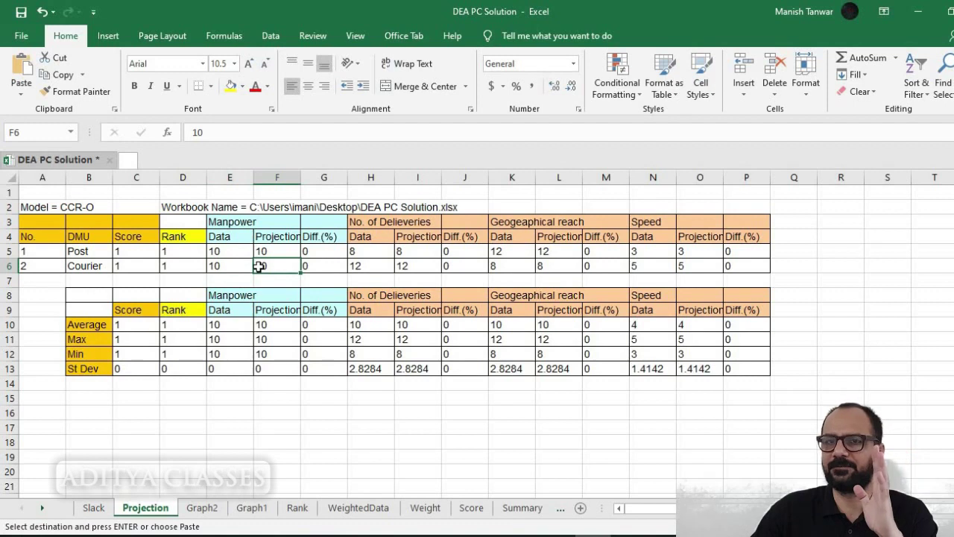
left_click(118, 238)
left_click_drag(153, 260, 172, 266)
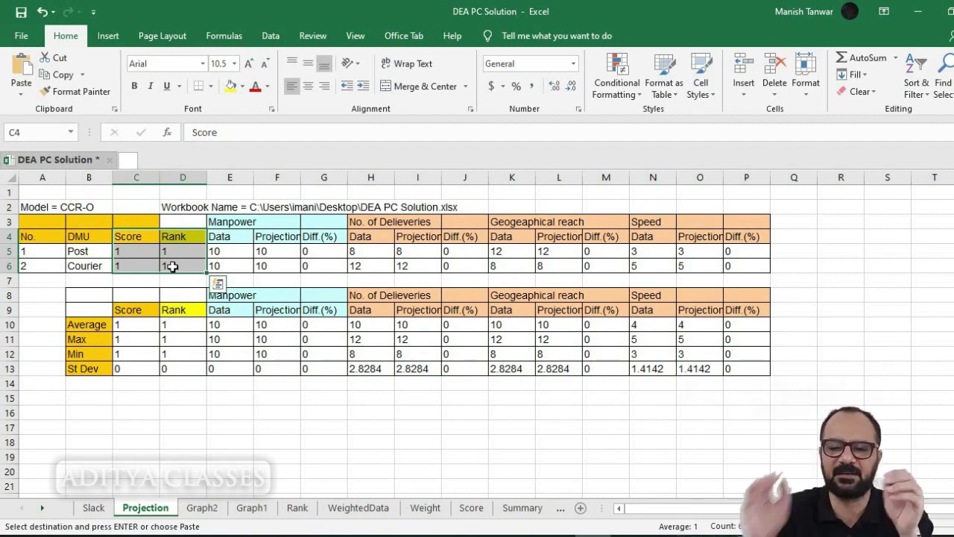
- Compare the data and projection values for deliveries, geographical reach and speed of Post and Courier on Projection
left_click(369, 252)
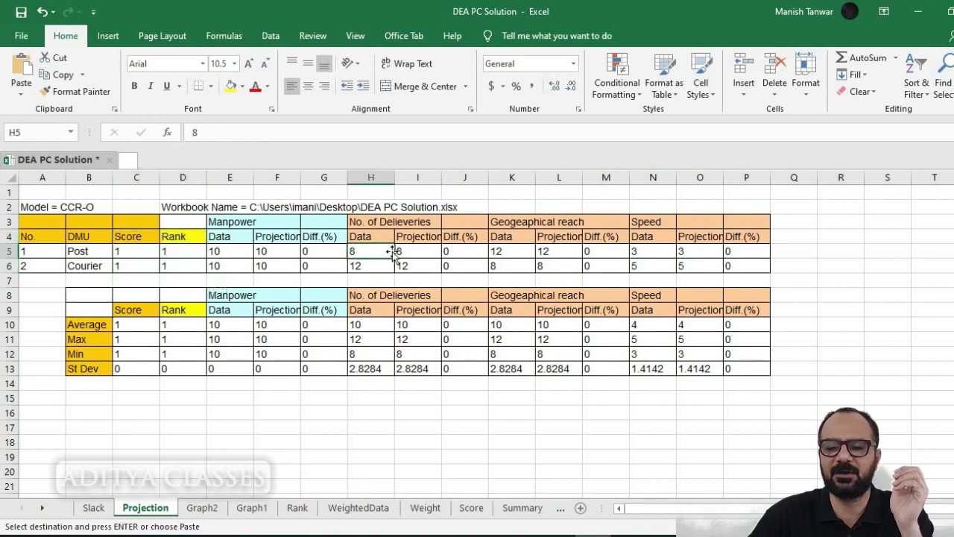
left_click(417, 254)
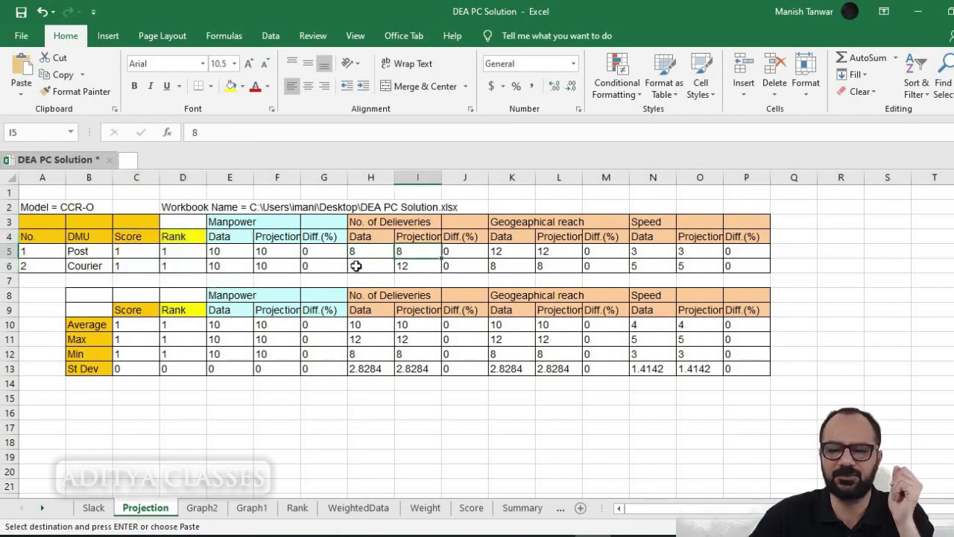
left_click(511, 251)
left_click(556, 251)
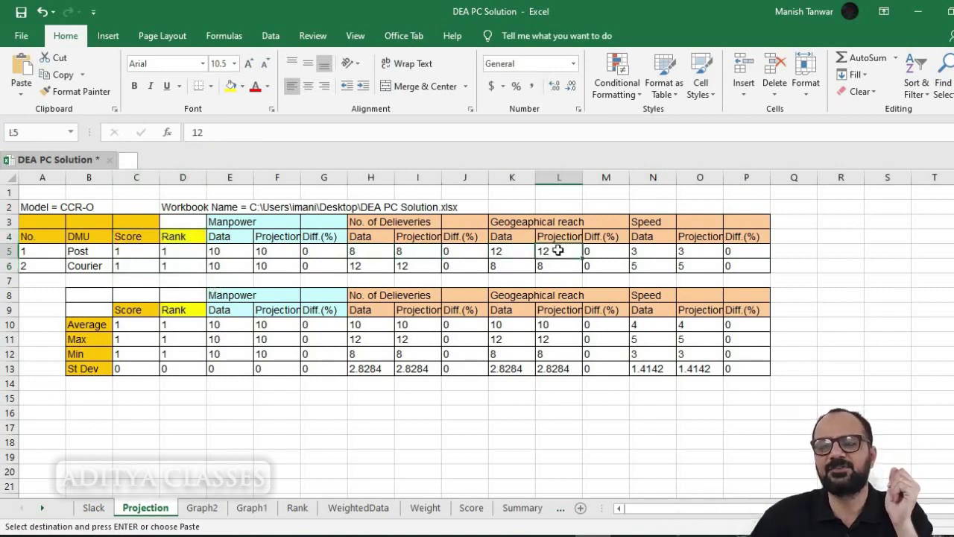
left_click(659, 251)
left_click(701, 251)
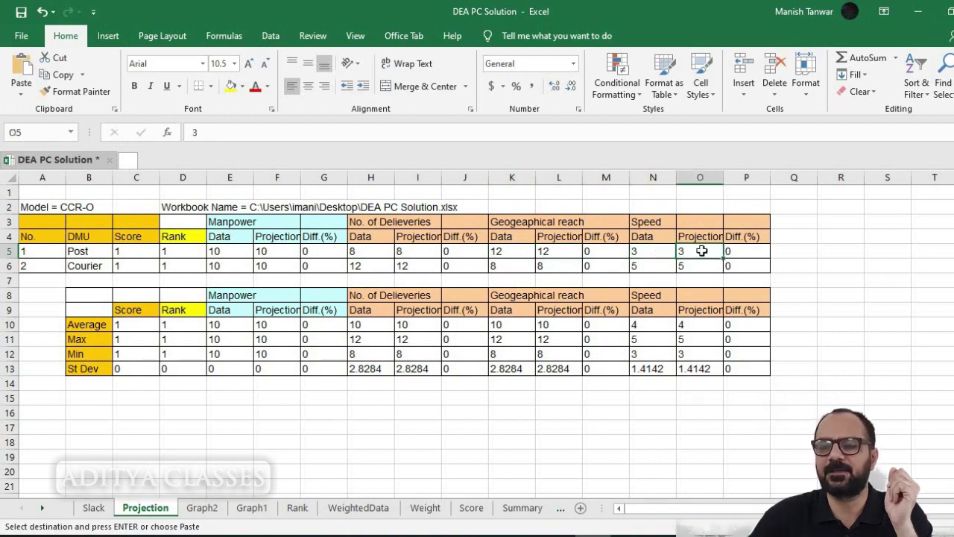
left_click_drag(357, 265, 697, 273)
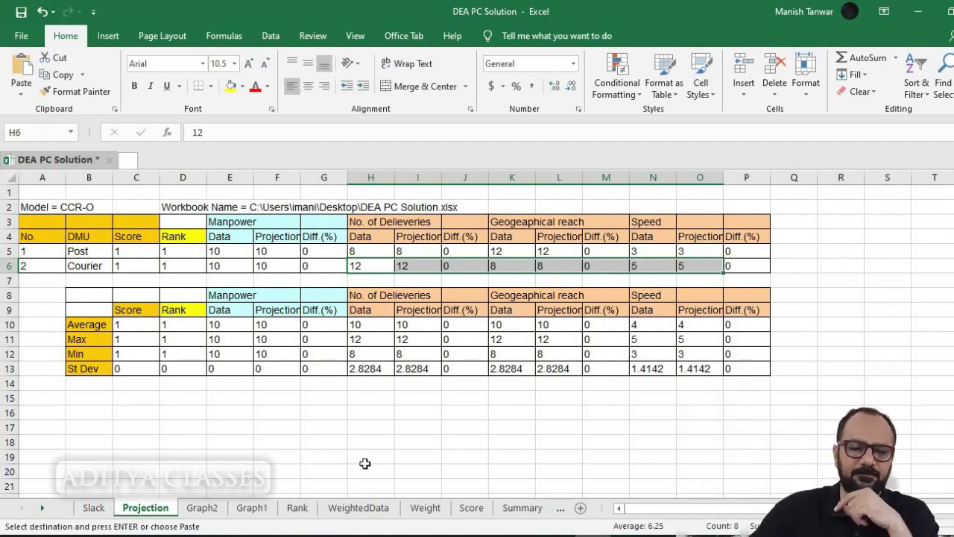
left_click(232, 400)
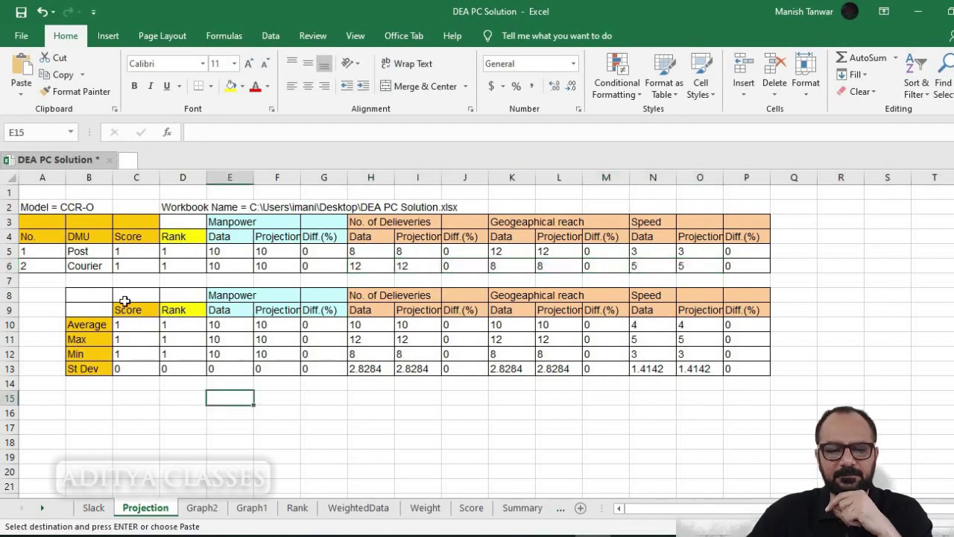
- Examine the average, max, min and standard deviation table on Projection, along with the source data and input/output statistics on Summary
left_click_drag(79, 300, 726, 370)
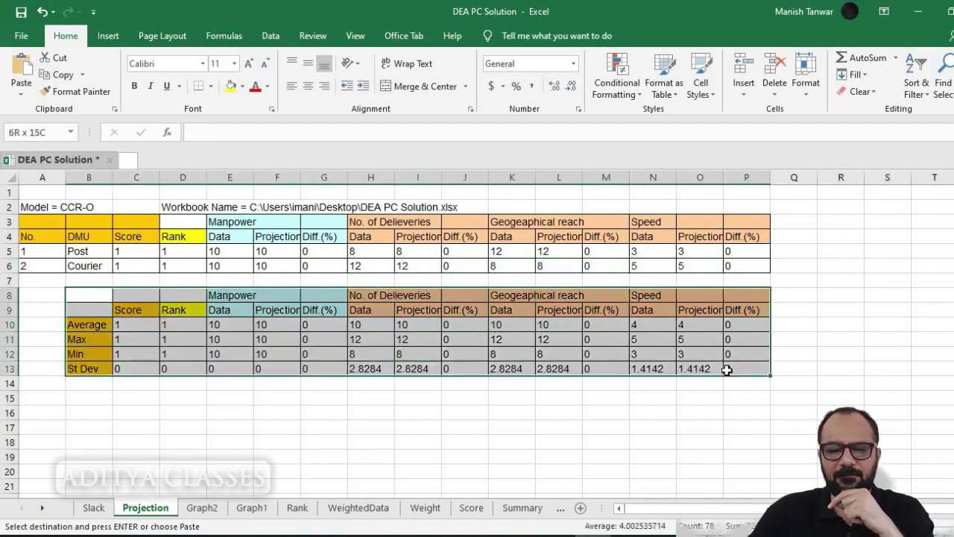
left_click(411, 453)
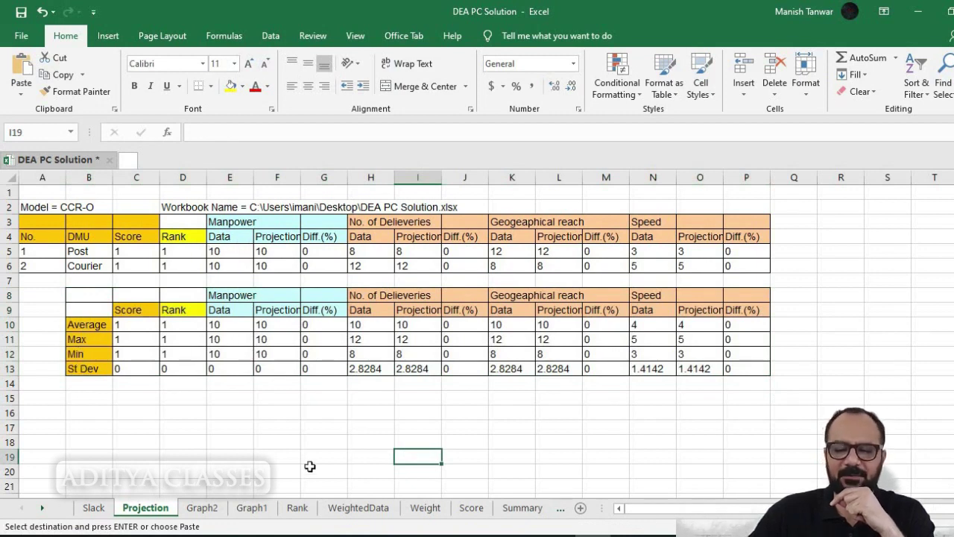
left_click(504, 510)
scroll(111, 326, "up", 2)
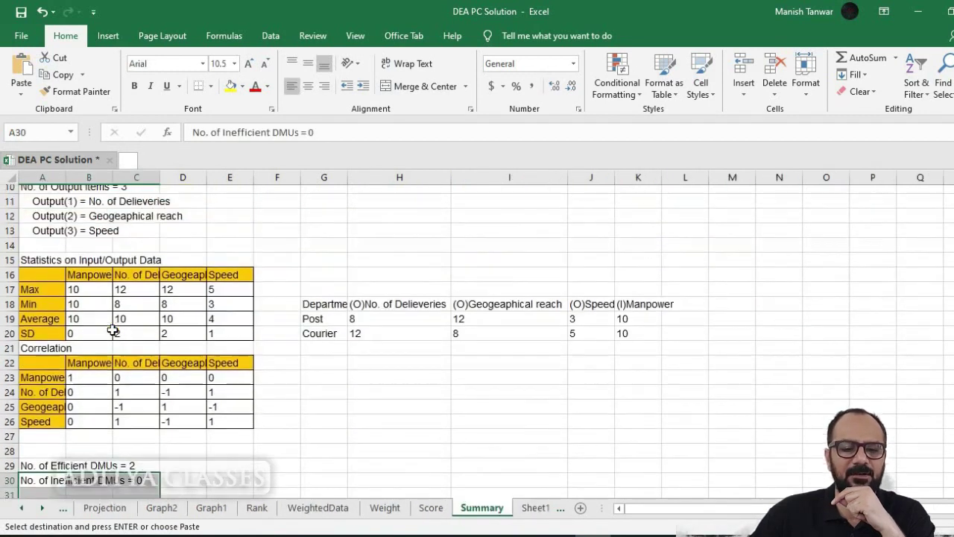
scroll(340, 353, "up", 2)
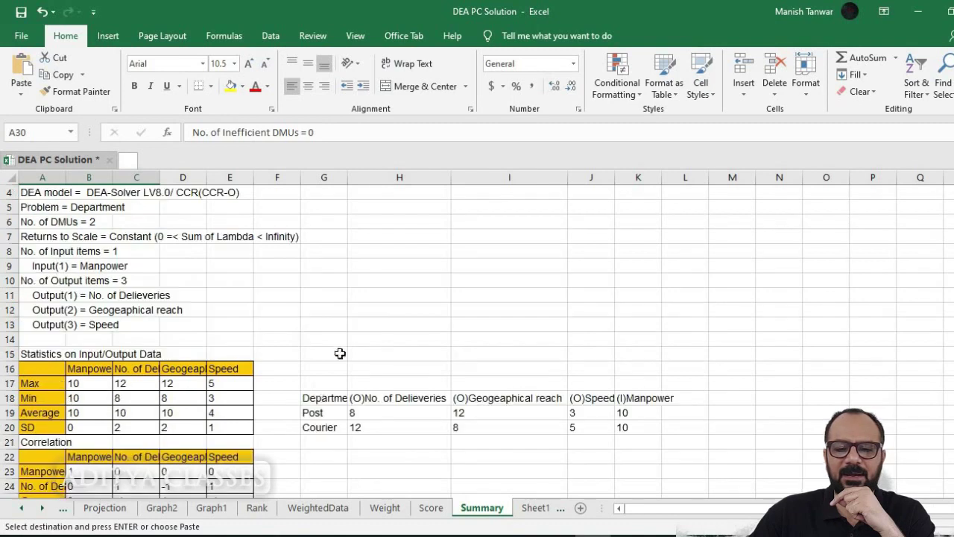
scroll(317, 407, "down", 1)
left_click_drag(313, 354, 596, 382)
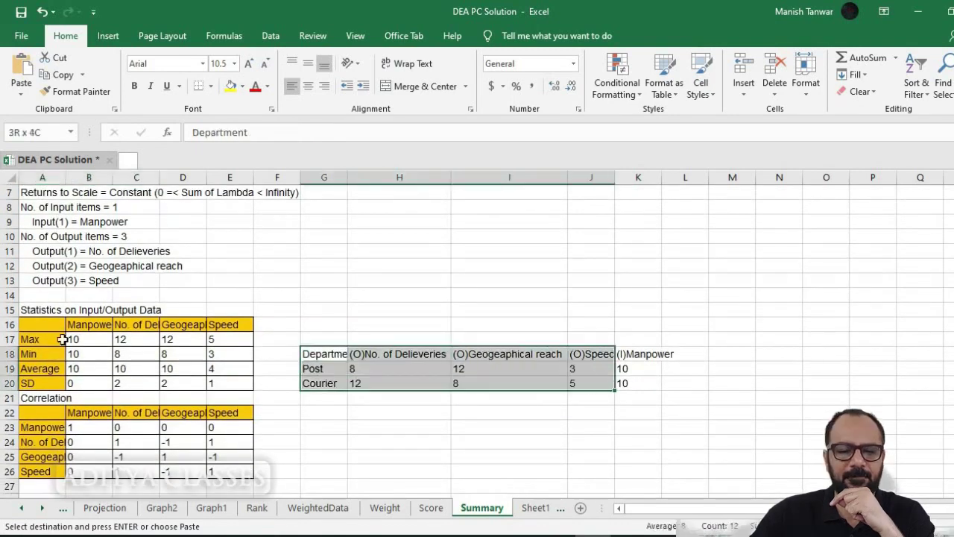
left_click_drag(33, 325, 228, 383)
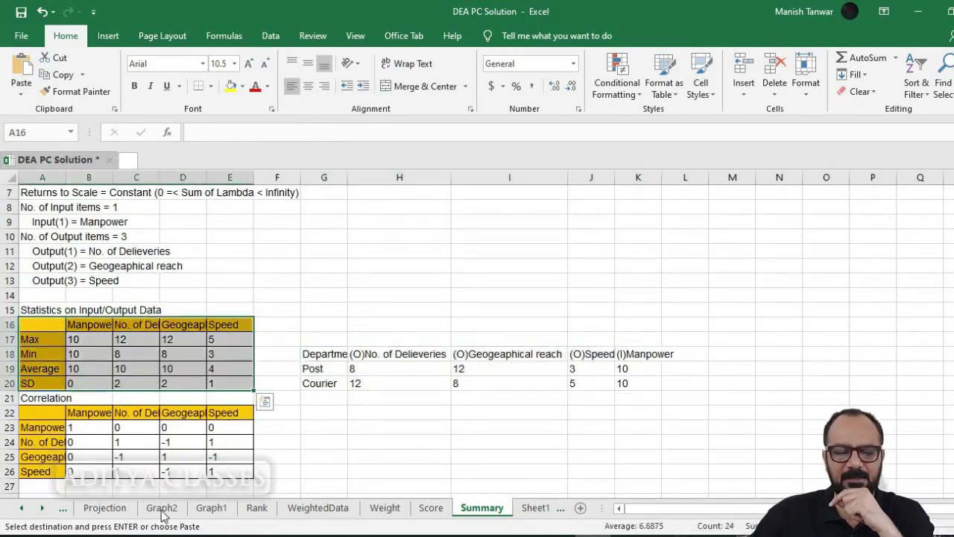
- Return to the Projection sheet and review its department results table together with the statistics table beneath it
left_click(105, 507)
left_click_drag(33, 222, 745, 266)
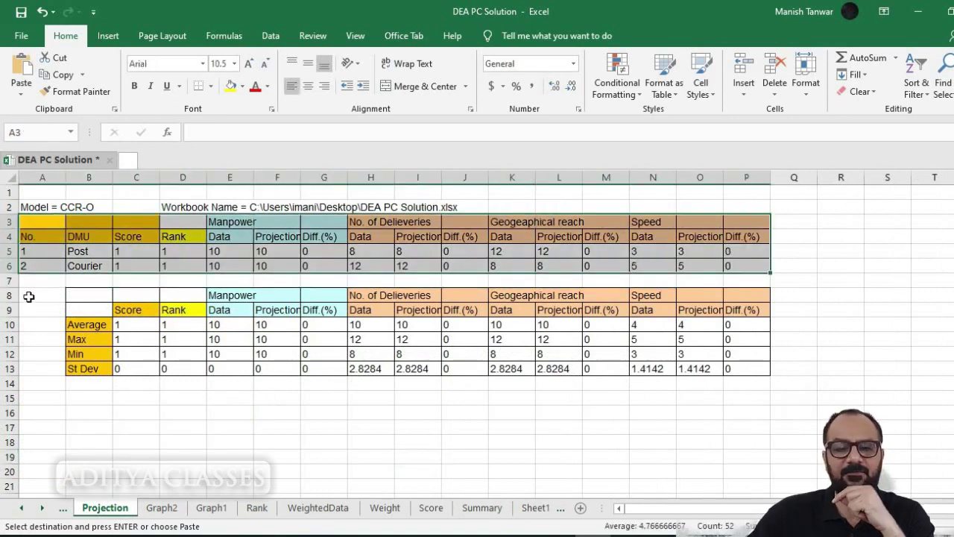
left_click_drag(28, 296, 747, 367)
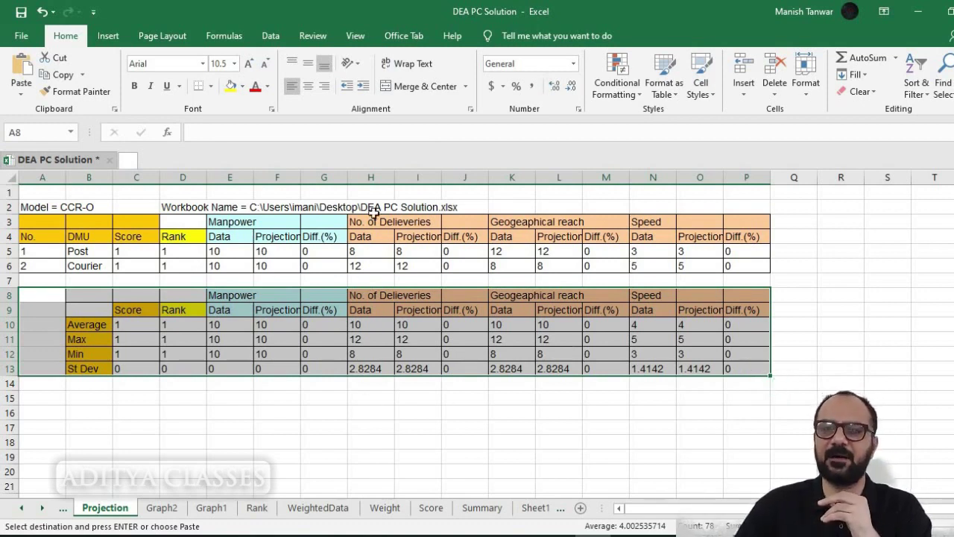
- Examine the manpower, deliveries, geographical reach and speed slacks of Post and Courier on the Slack sheet, including their summary statistics
left_click(22, 508)
left_click(94, 509)
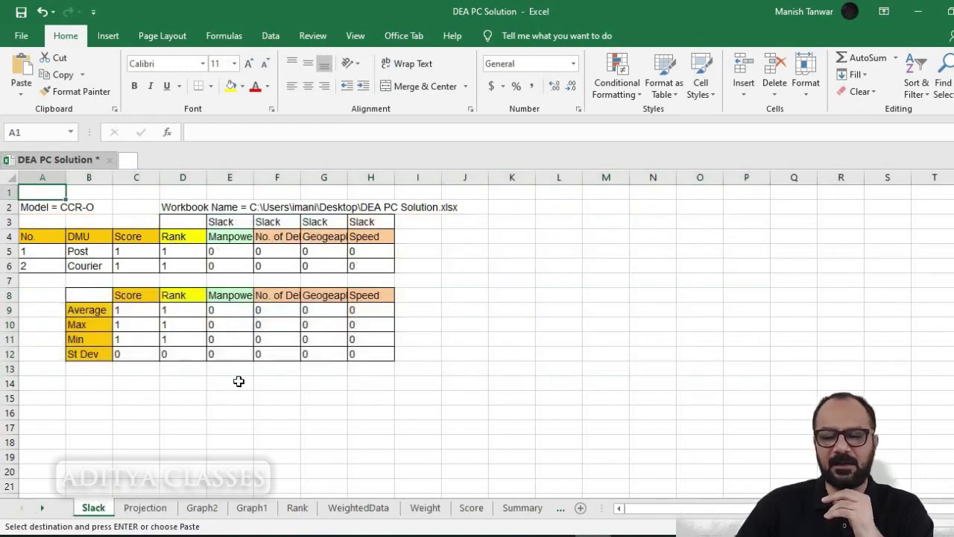
left_click(292, 423)
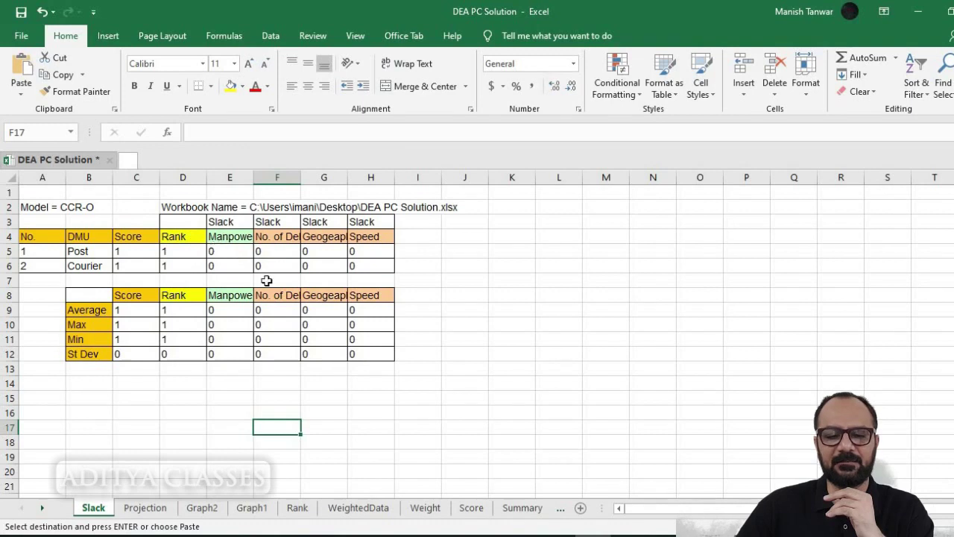
left_click_drag(223, 252, 365, 354)
key("ctrl+v")
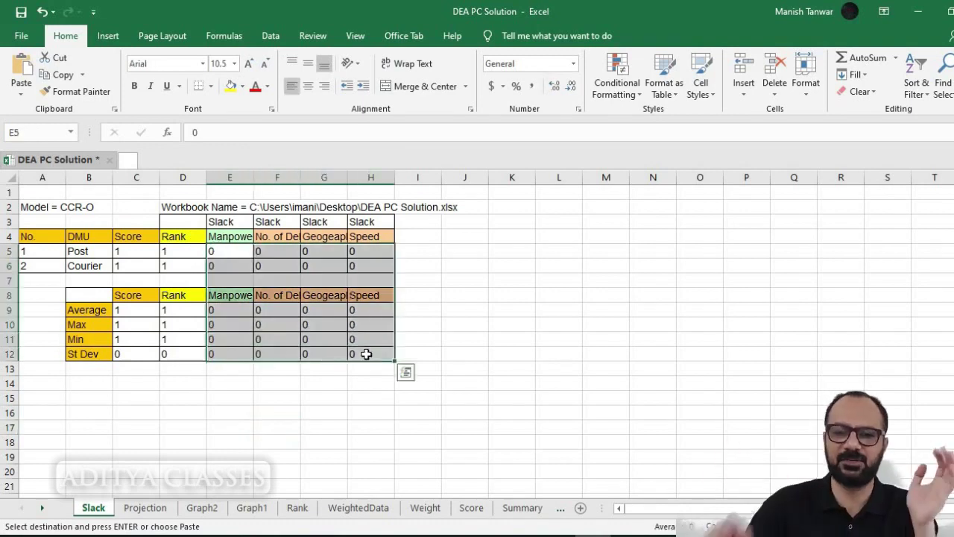
left_click(227, 281)
left_click_drag(225, 253, 369, 276)
left_click_drag(95, 308, 360, 356)
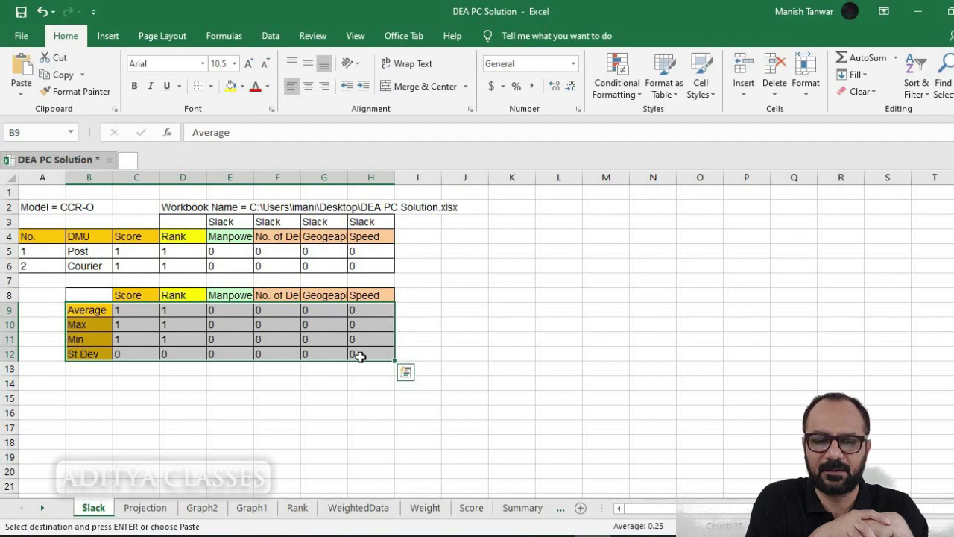
left_click_drag(183, 221, 356, 258)
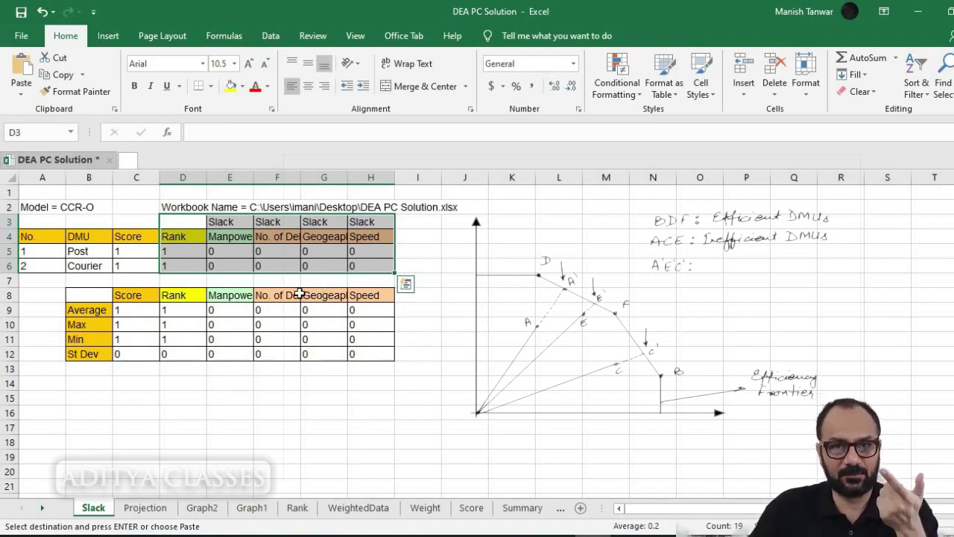
left_click(266, 257)
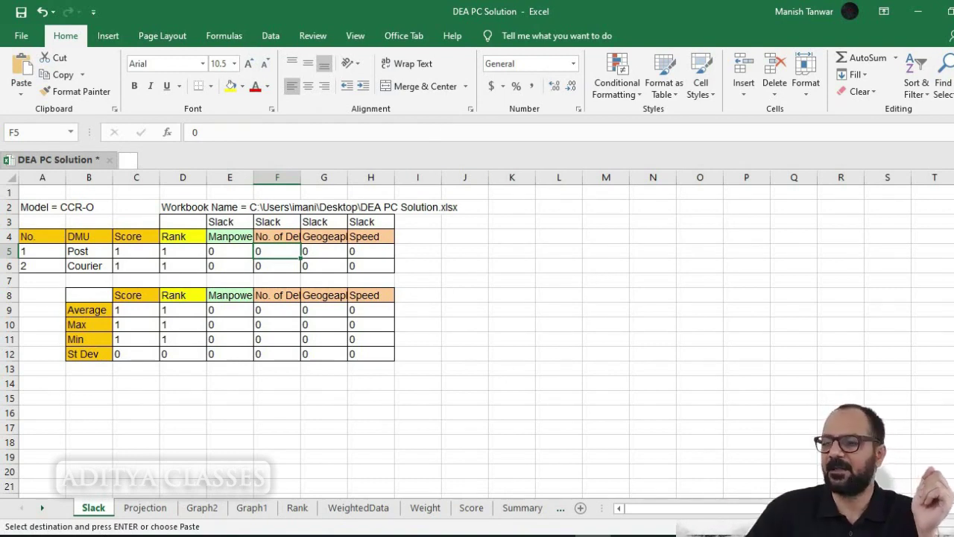
- Close Excel, saving the changes to both DEA PC Solution.xlsx and DEA.xlsm
key("alt+F4")
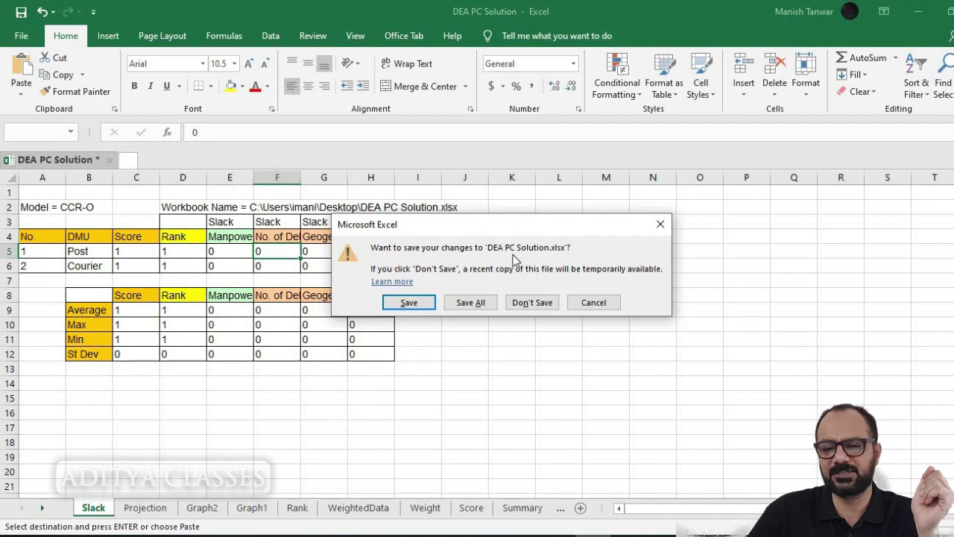
left_click(409, 303)
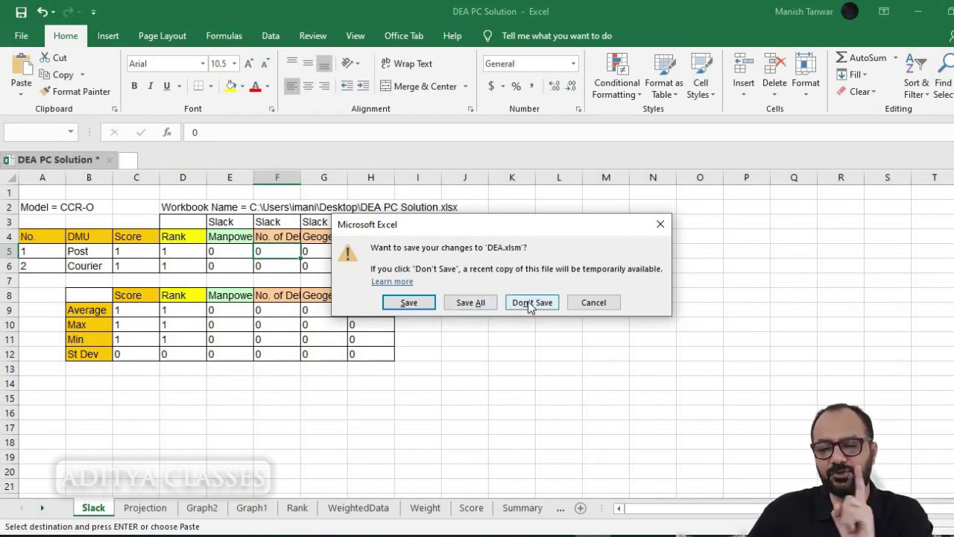
left_click(412, 303)
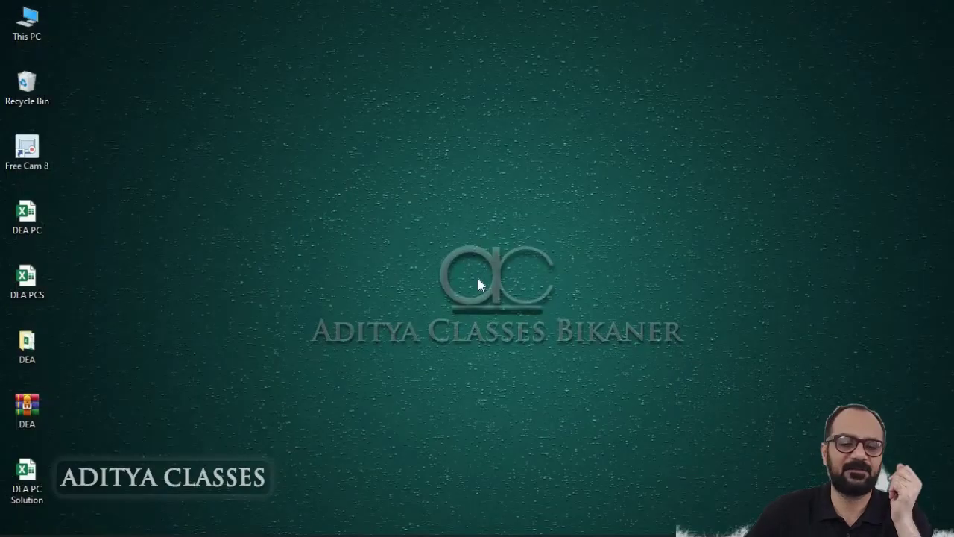
- Try to start DEA-Solver again from the DEA workbook in the desktop DEA folder and run a CCR model
double_click(27, 344)
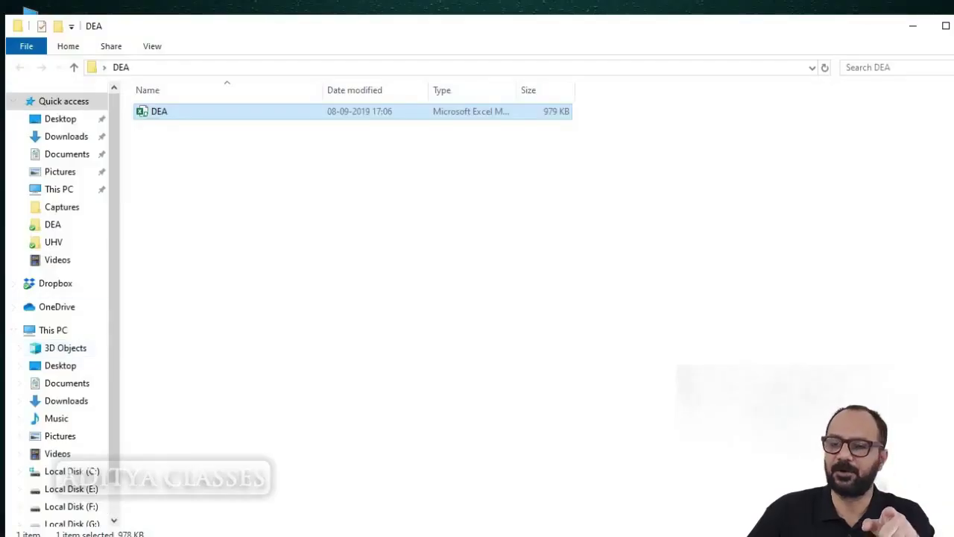
double_click(152, 116)
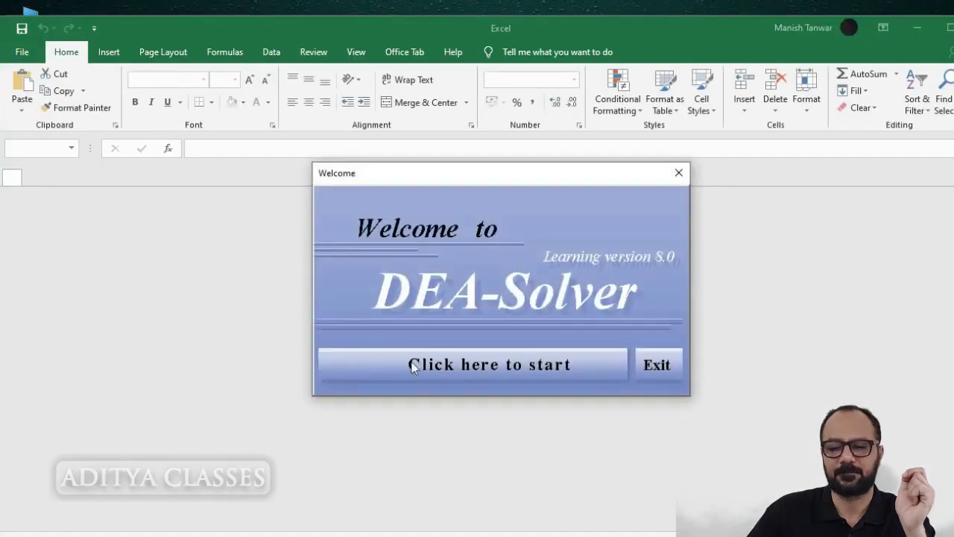
left_click(414, 365)
left_click(601, 348)
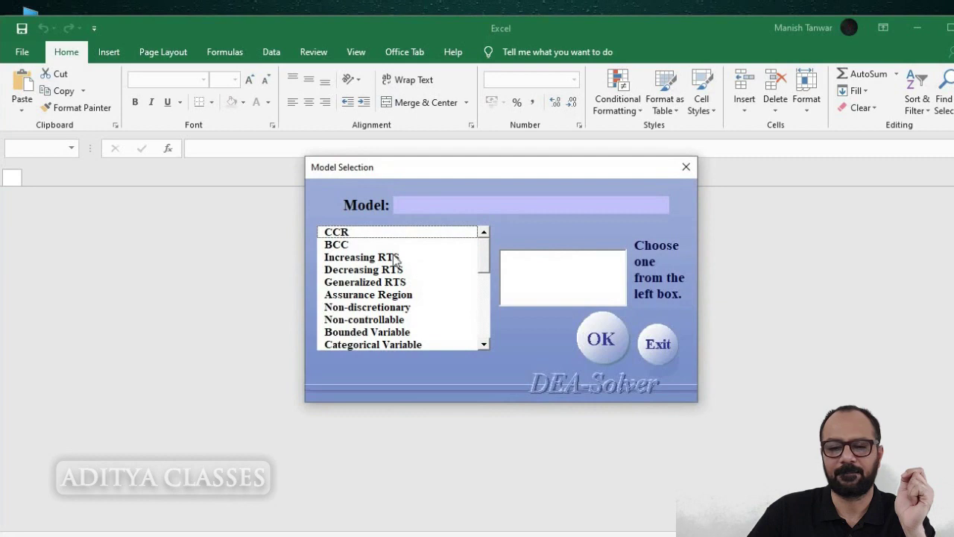
left_click(365, 234)
left_click(530, 270)
left_click(601, 340)
left_click(602, 341)
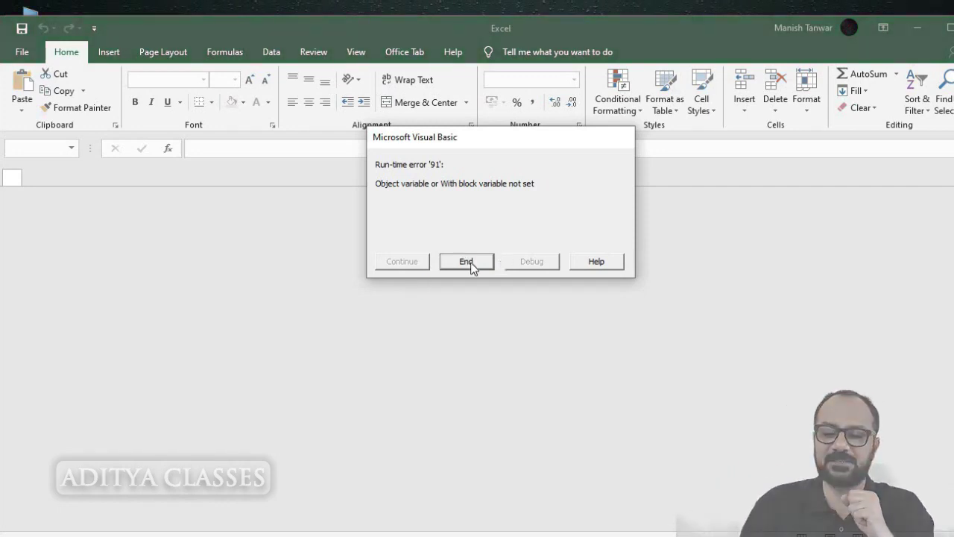
left_click(468, 263)
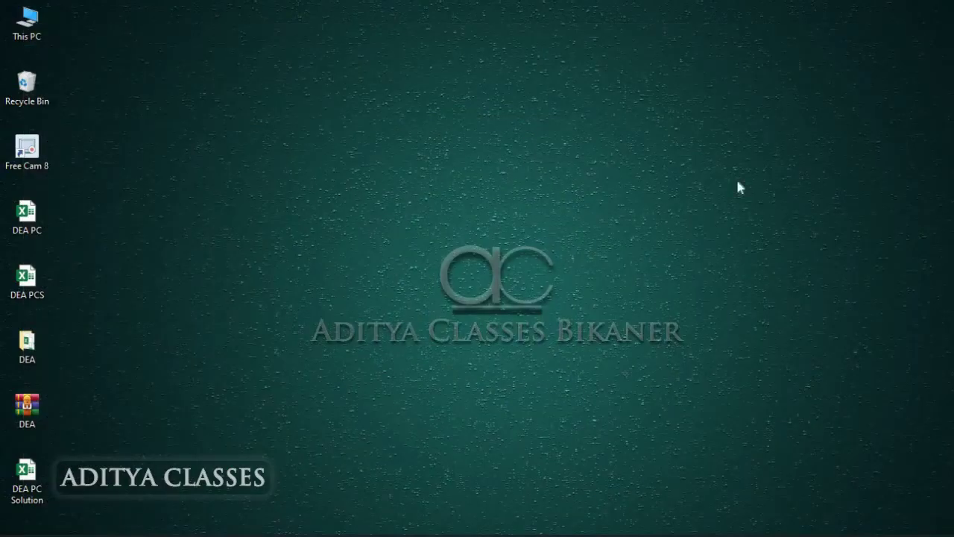
- Extract the desktop DEA.rar archive into the DEA folder, replacing all existing files
left_click(41, 411)
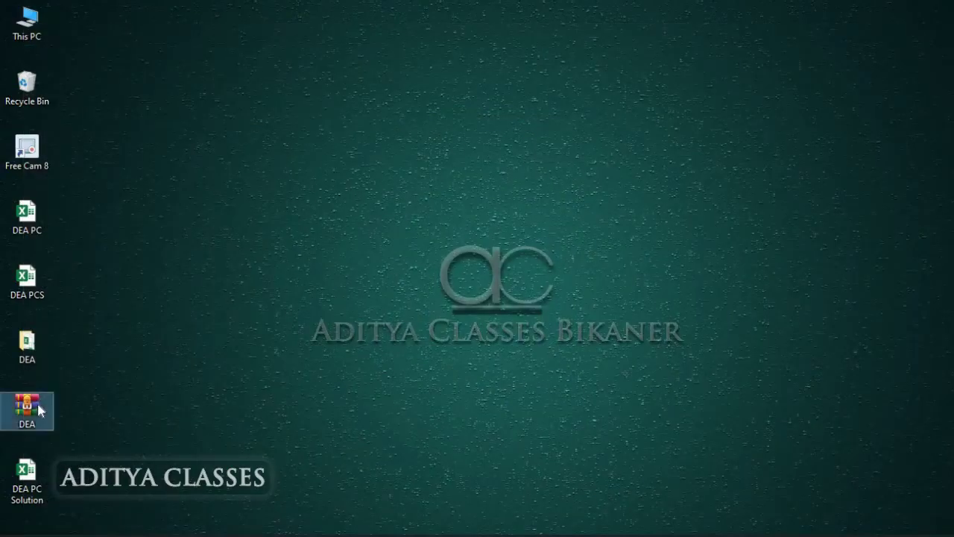
right_click(40, 411)
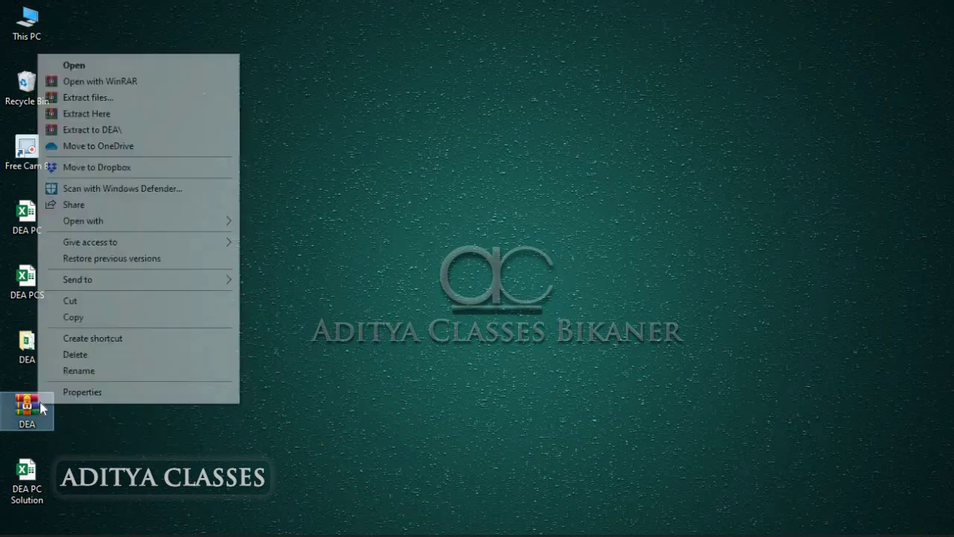
left_click(112, 136)
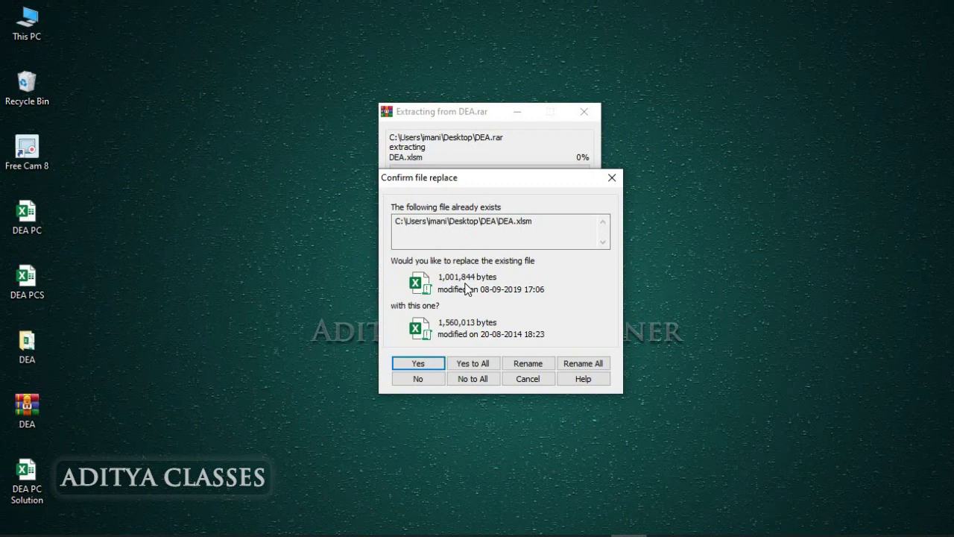
left_click(482, 364)
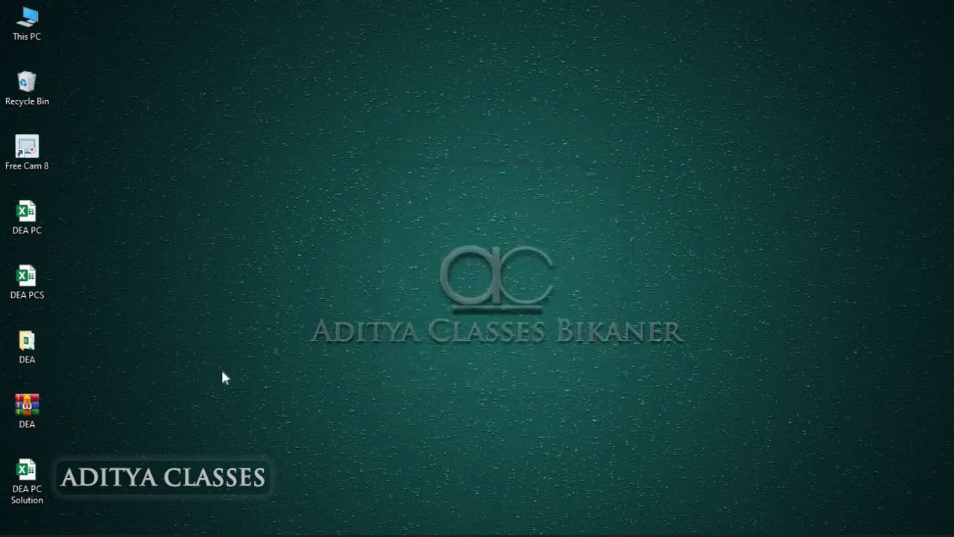
- Rename the desktop workbook DEA PCS as DEA PCSP
key("F2")
left_click(44, 296)
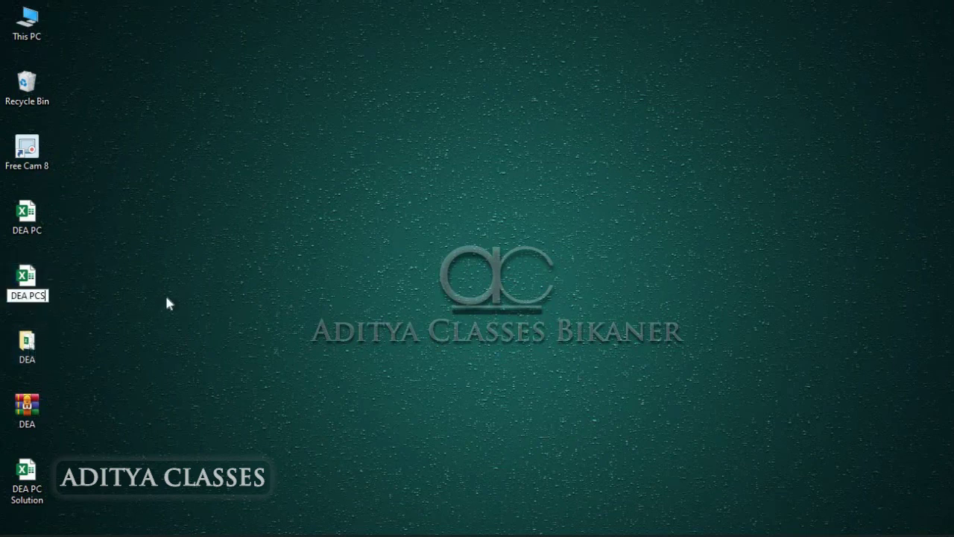
type("P")
key("Return")
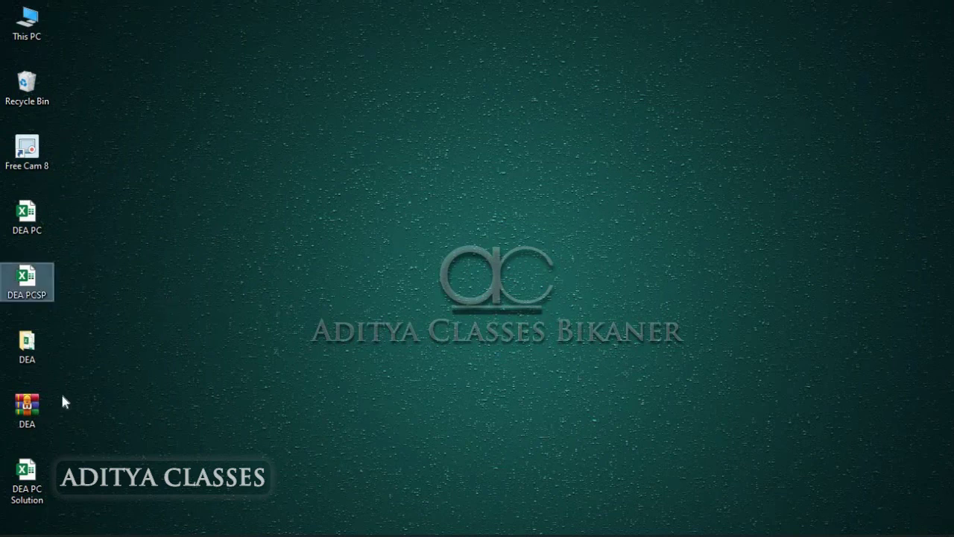
- Open the DEA macro workbook from the desktop DEA folder
left_click(26, 350)
double_click(26, 348)
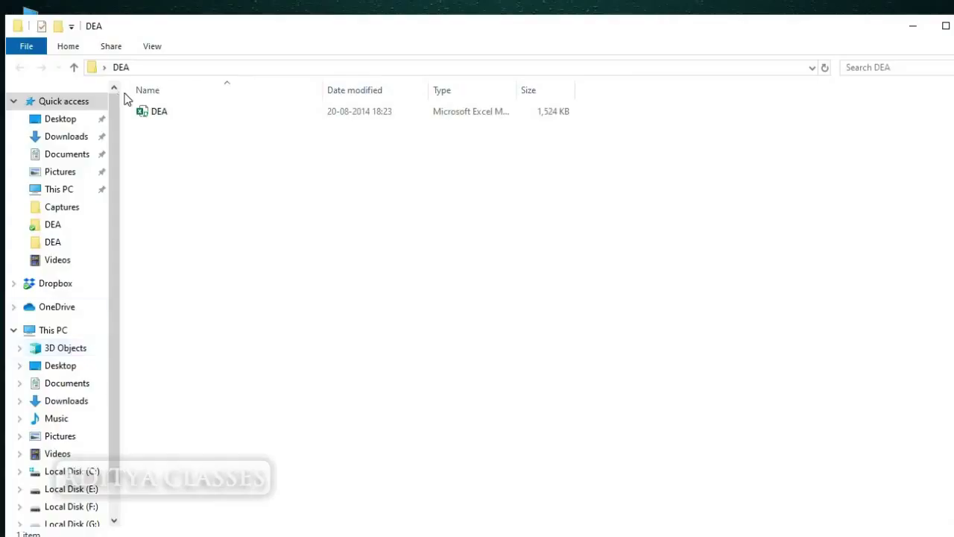
left_click(149, 113)
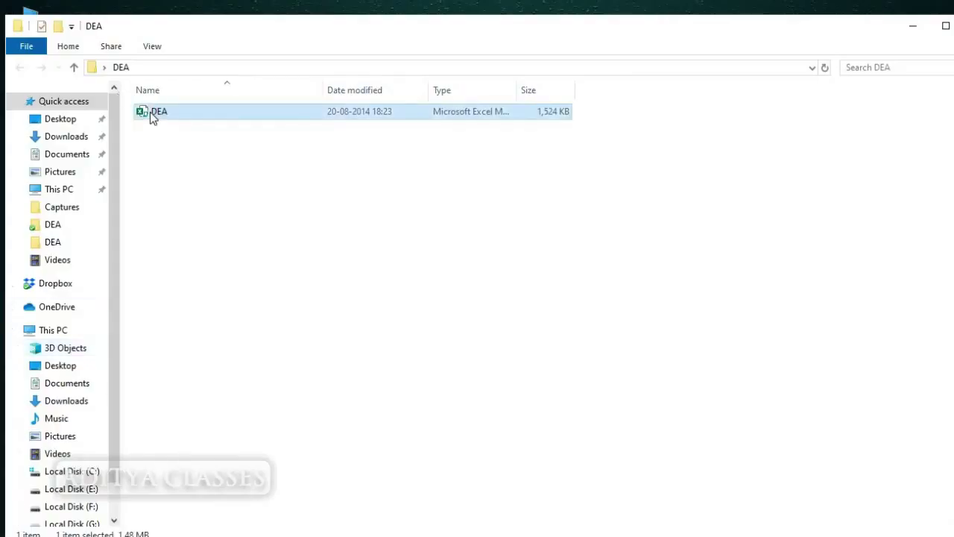
double_click(150, 111)
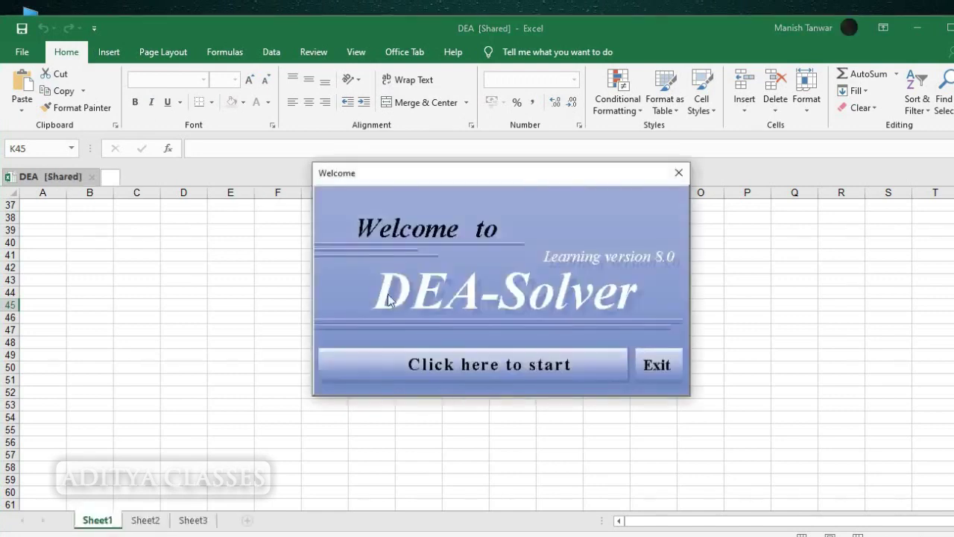
- Start DEA-Solver, pass the introduction and select the CCR-O model
left_click(454, 363)
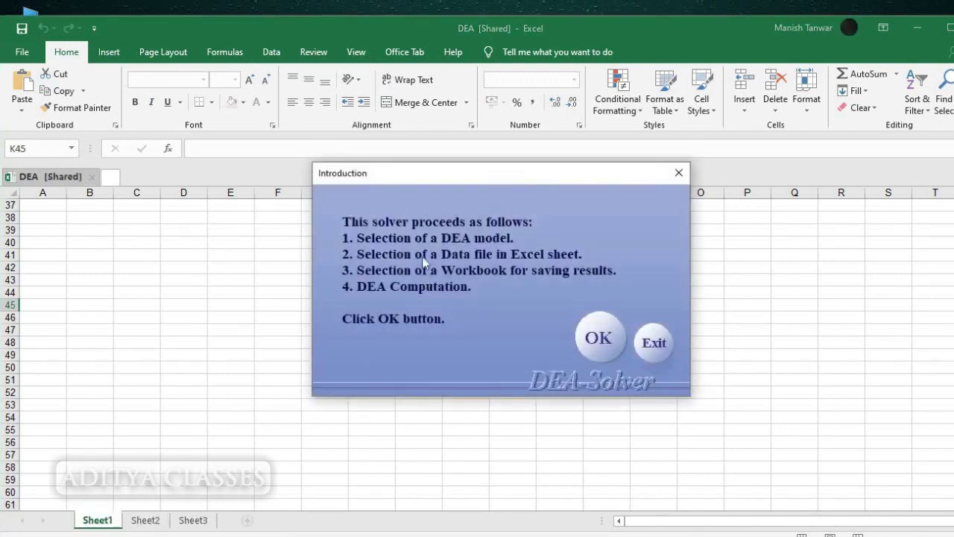
left_click(601, 343)
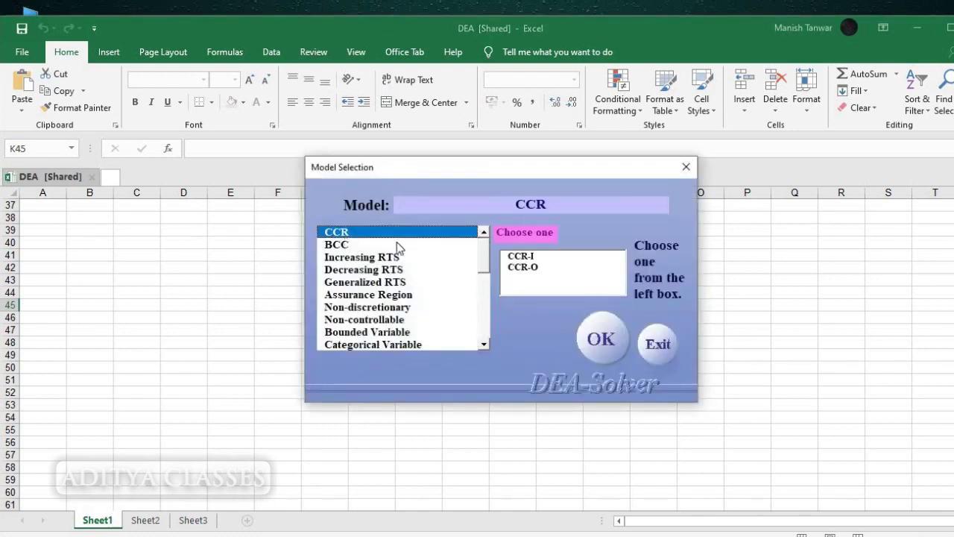
left_click(524, 267)
left_click(599, 341)
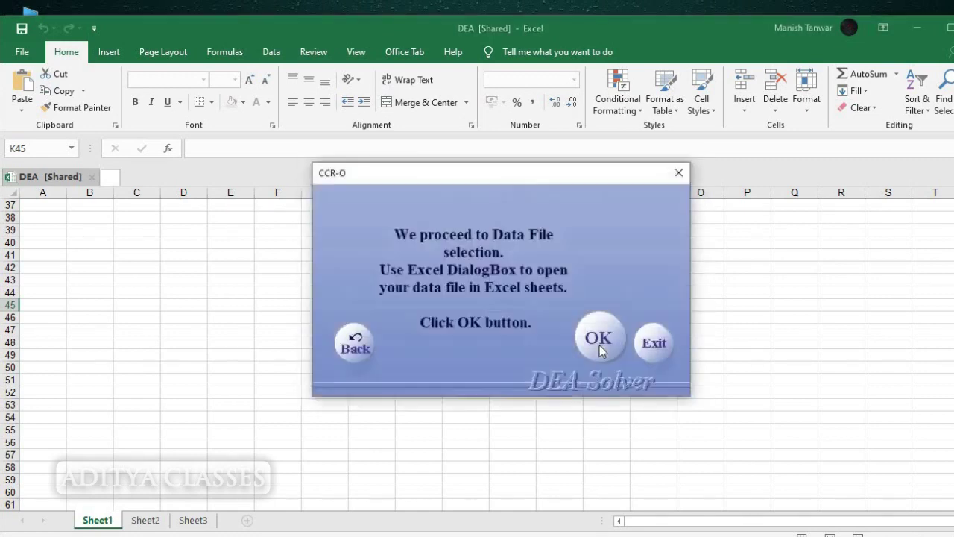
- Load DEA PCSP from the Desktop as the solver's data file and accept Sheet1 as the data sheet
left_click(600, 347)
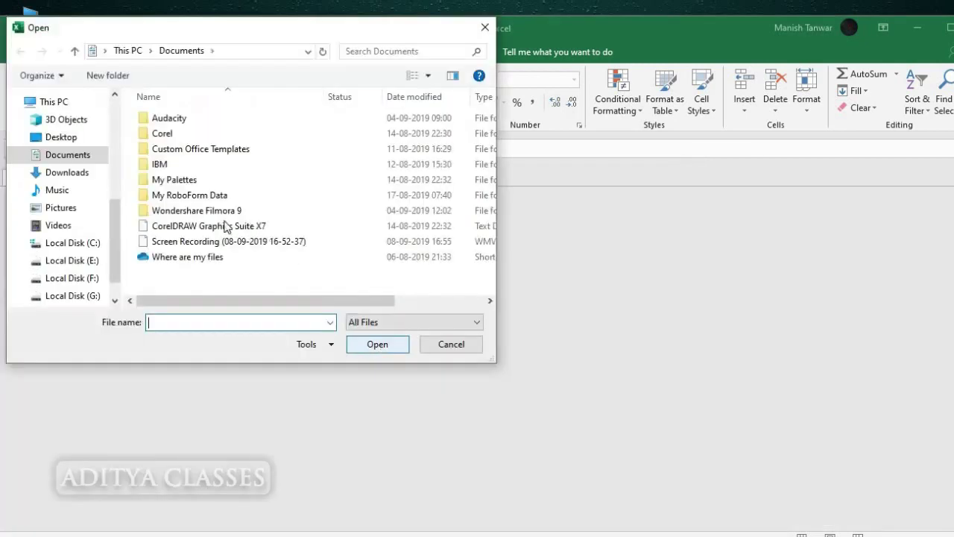
left_click(60, 137)
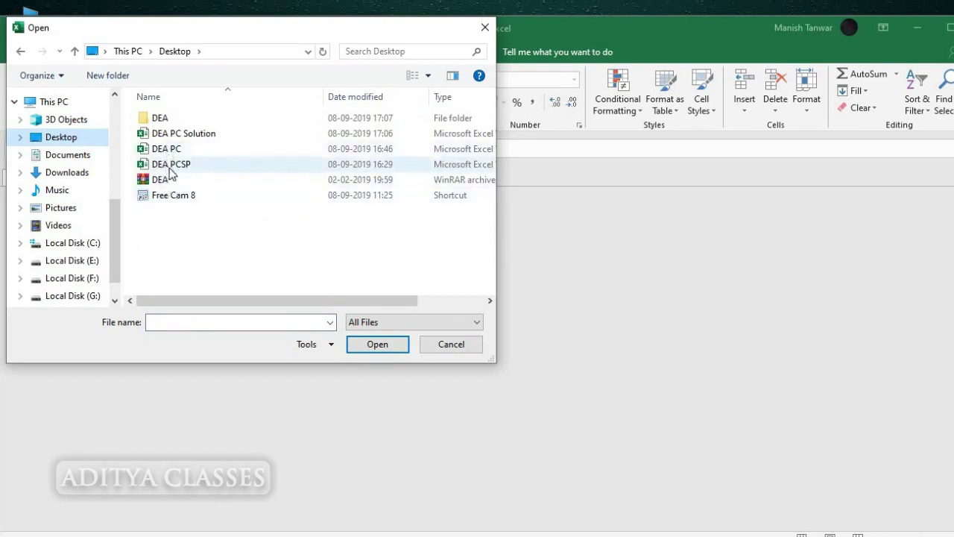
left_click(169, 167)
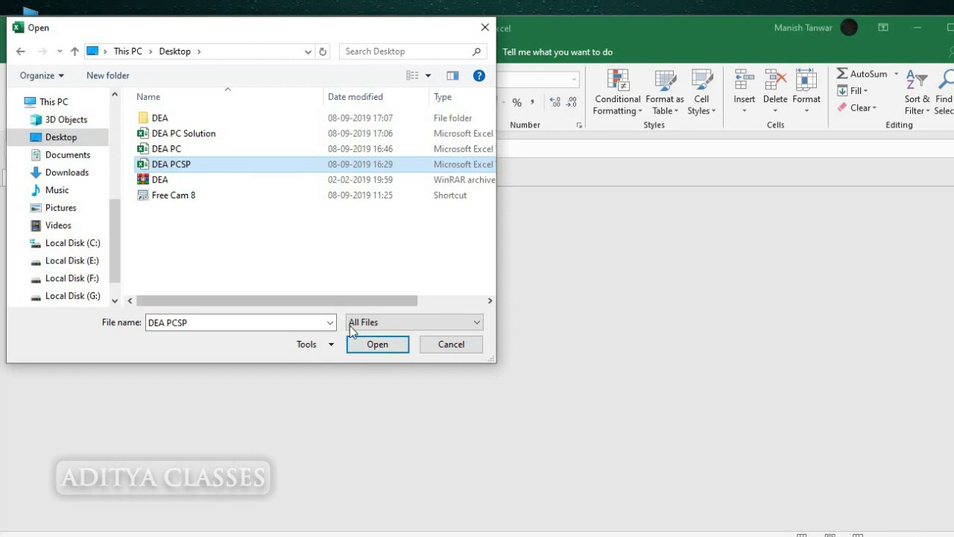
left_click(379, 345)
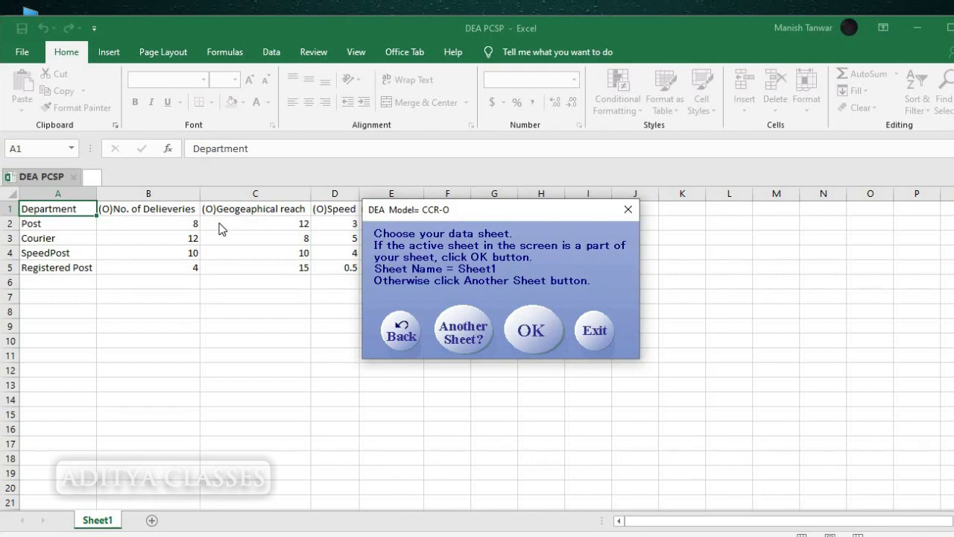
left_click(532, 337)
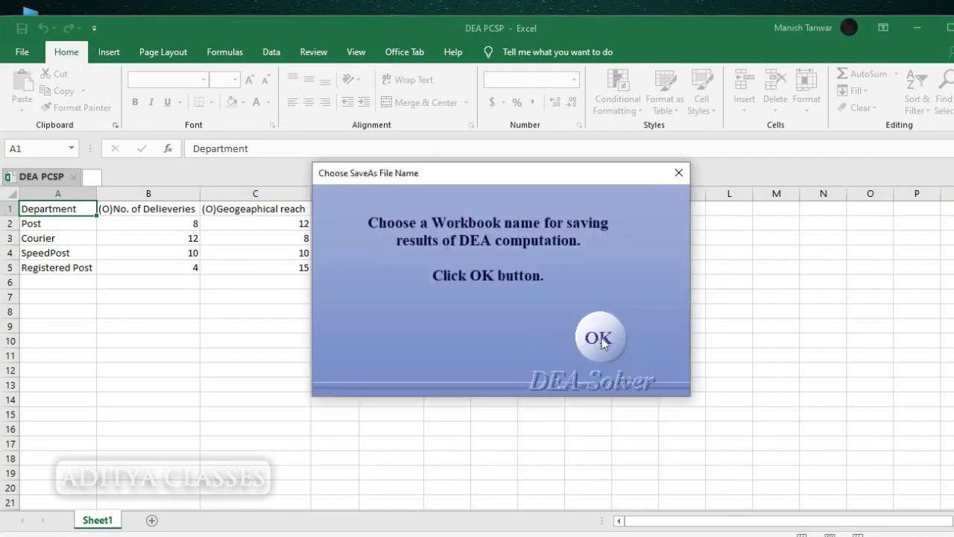
- Save the results workbook on the Desktop as DEA PCSP Solution
left_click(600, 339)
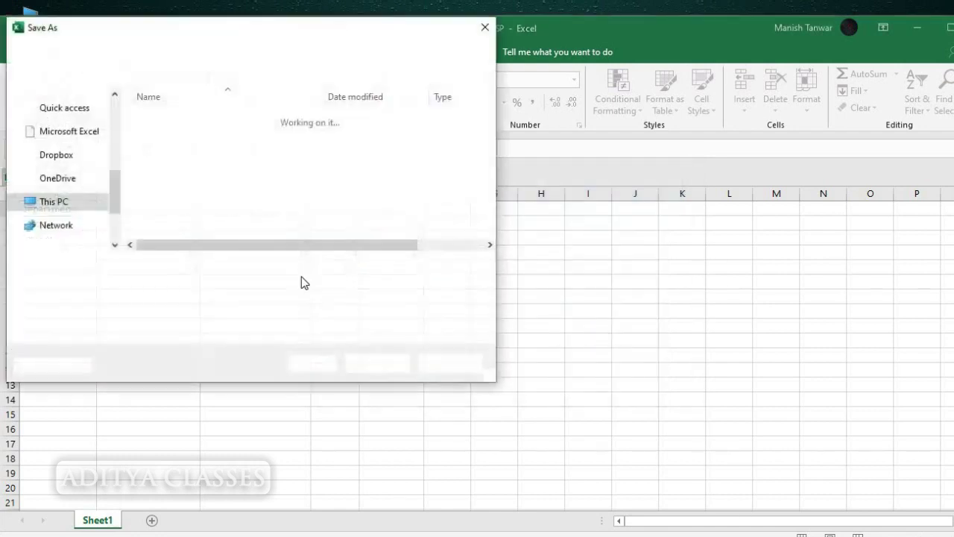
left_click(228, 269)
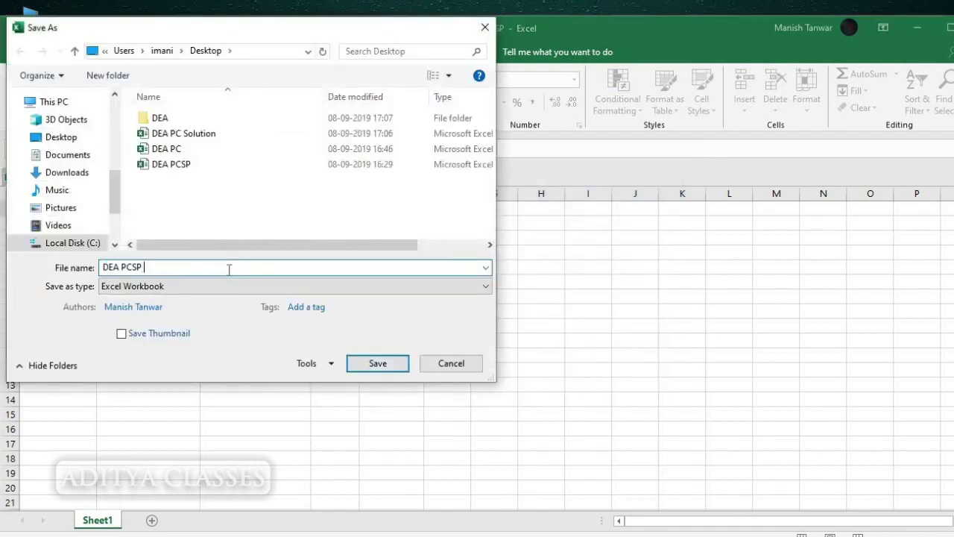
type("So")
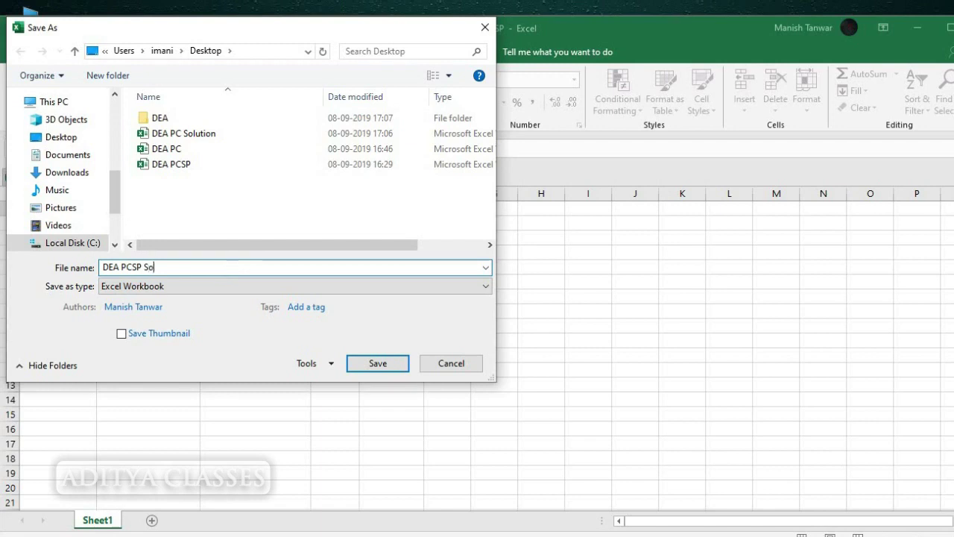
type("lution")
key("Return")
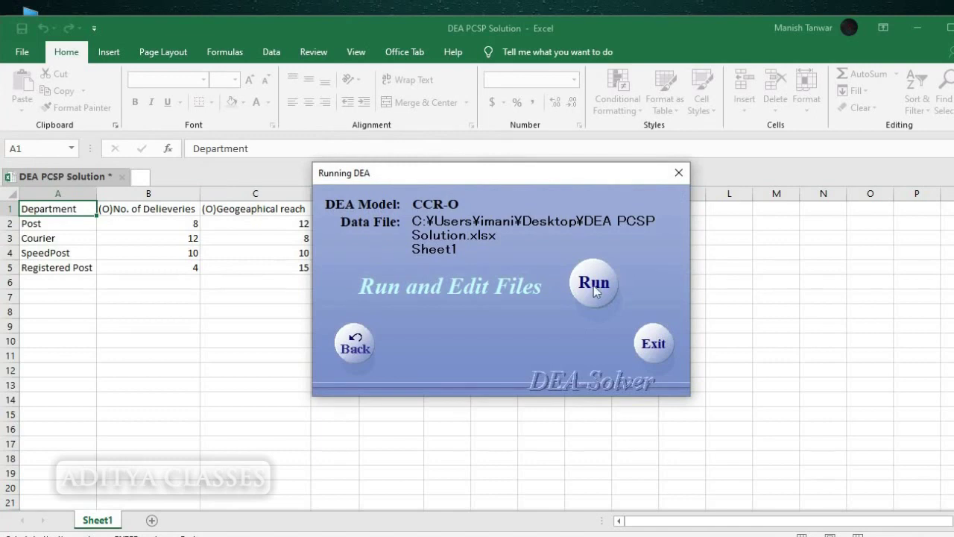
- Run the CCR-O computation, exit the solver and show the source data on Sheet1 of the results workbook
left_click(594, 286)
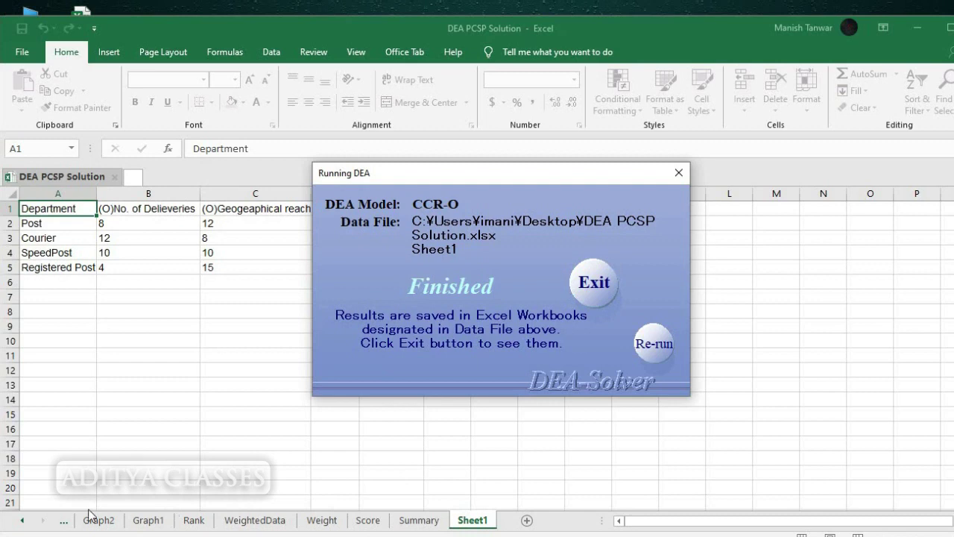
left_click(602, 290)
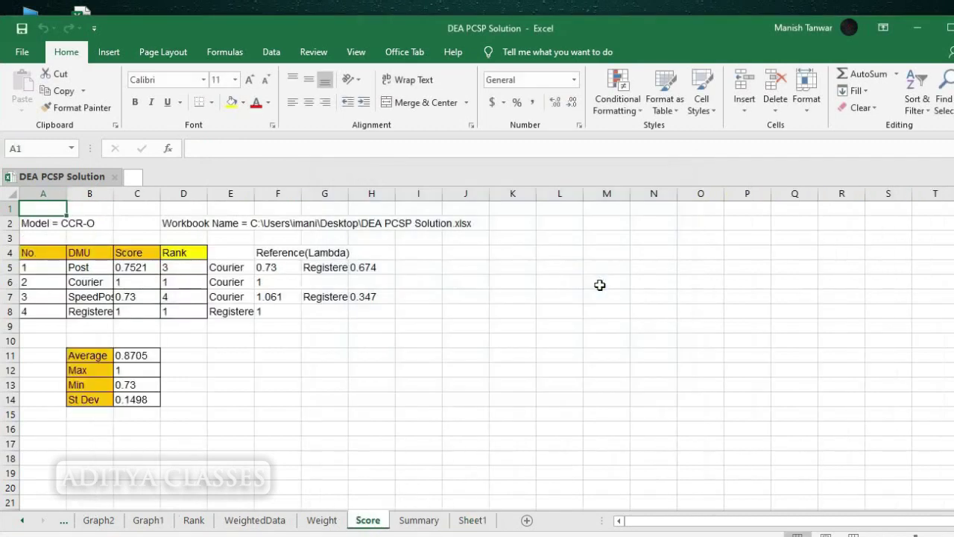
left_click(481, 523)
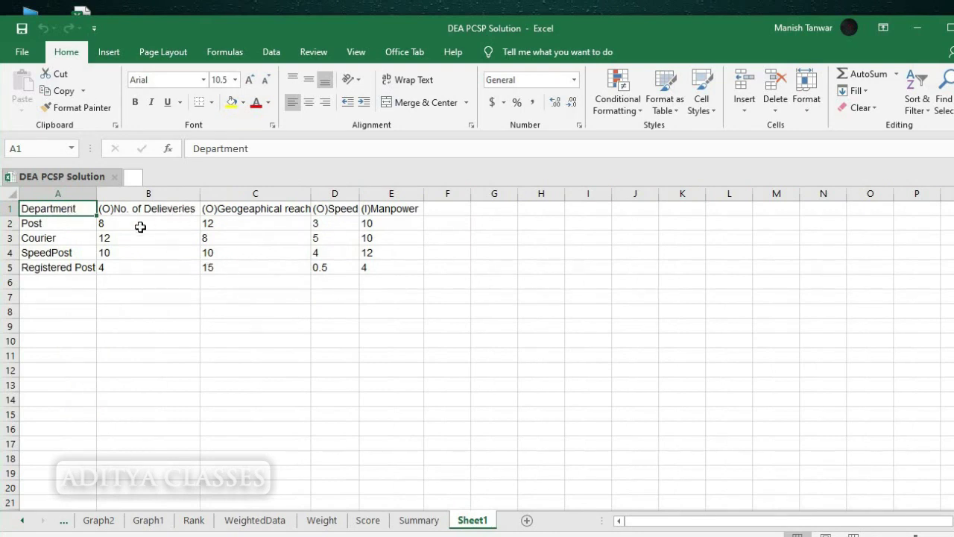
- Return to the desktop and open the DEA PCSP workbook
left_click(921, 28)
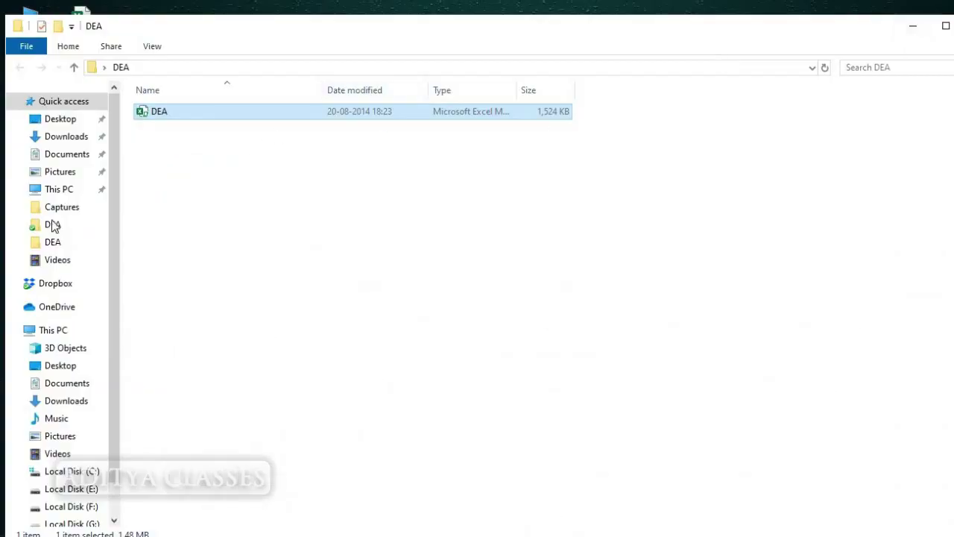
key("super+d")
double_click(25, 287)
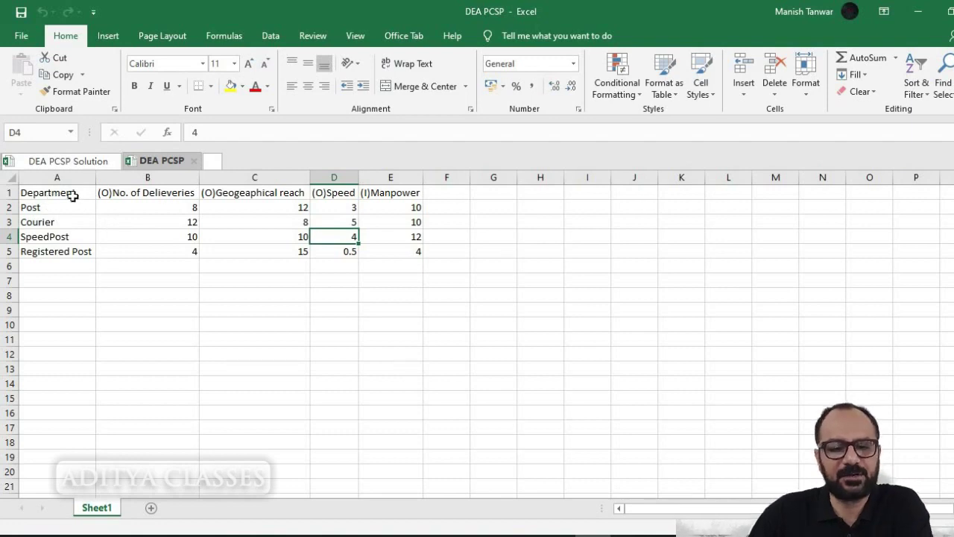
- Examine the SpeedPost and Registered Post rows against Post and Courier, including SpeedPost's deliveries, geographical reach and speed
left_click_drag(44, 237, 47, 252)
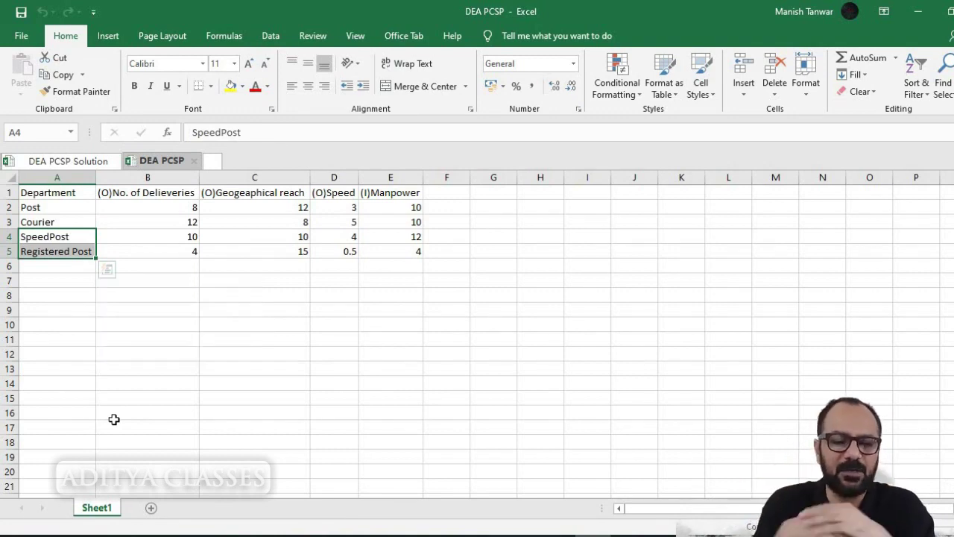
left_click(181, 237)
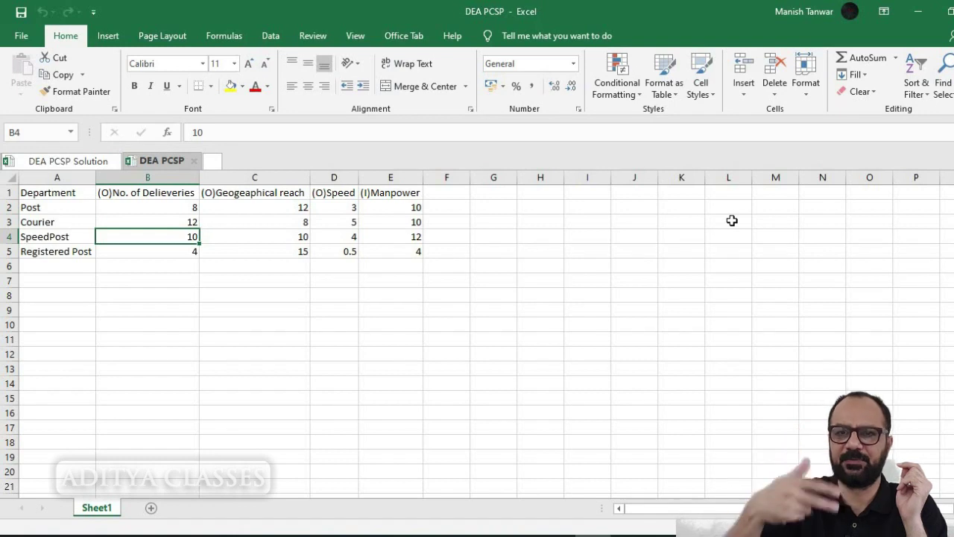
key("Right")
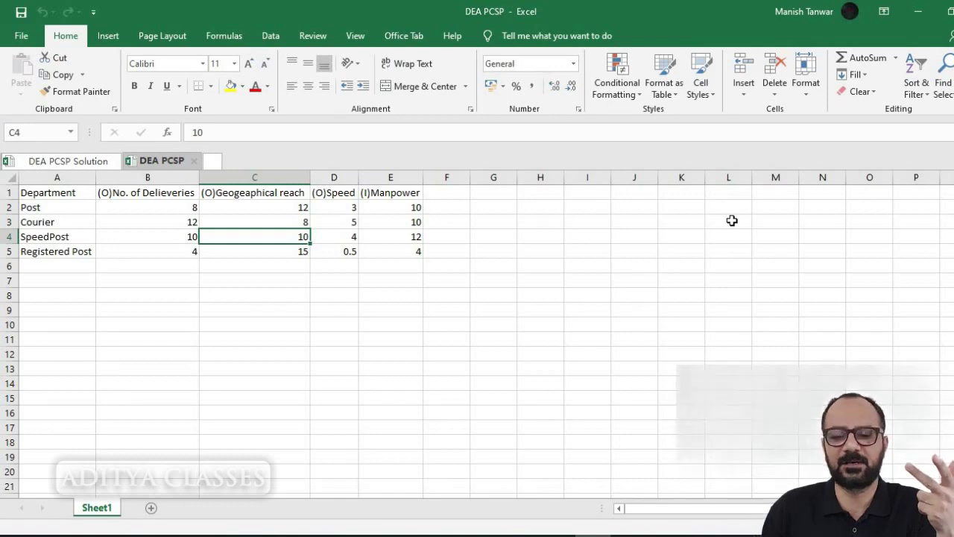
key("Right")
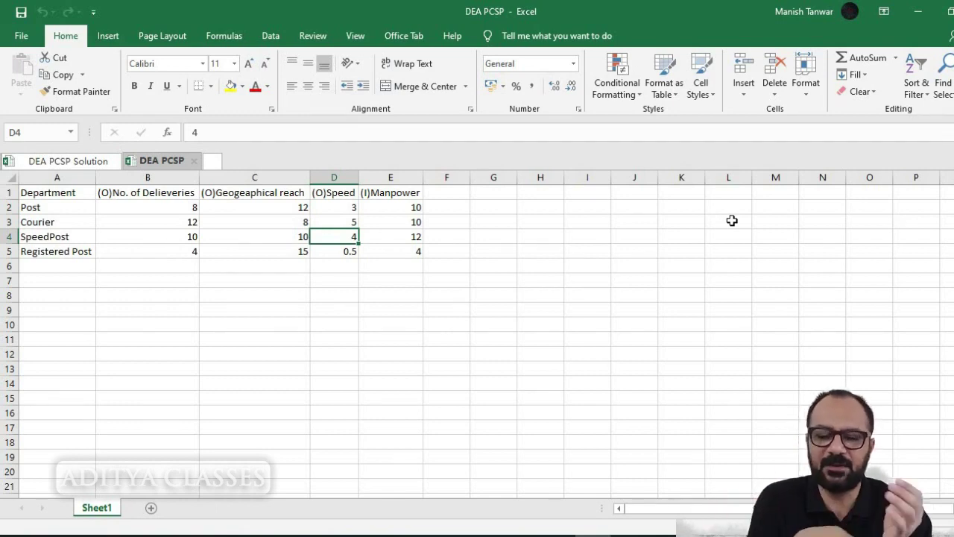
left_click(348, 208)
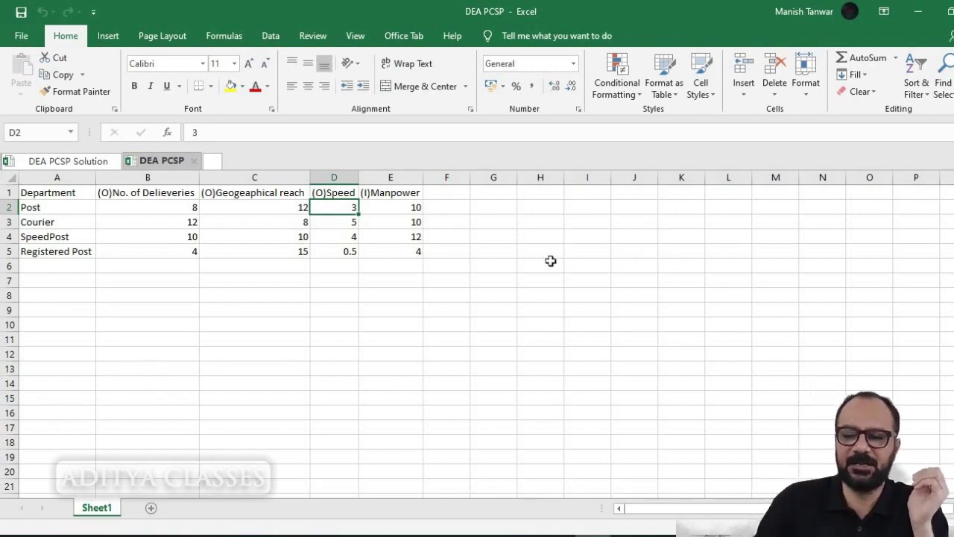
left_click_drag(426, 224, 35, 194)
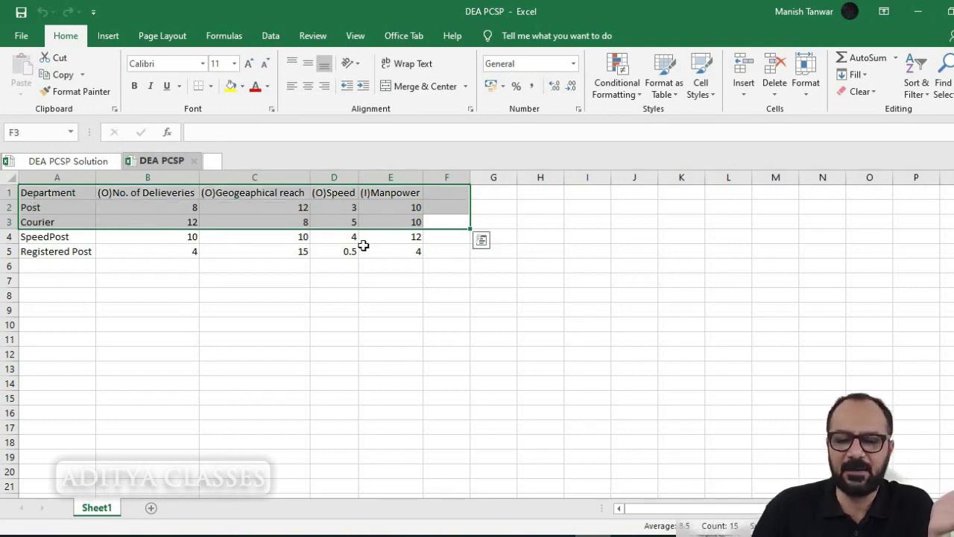
left_click(323, 242)
left_click_drag(30, 235, 144, 246)
left_click_drag(384, 243, 403, 246)
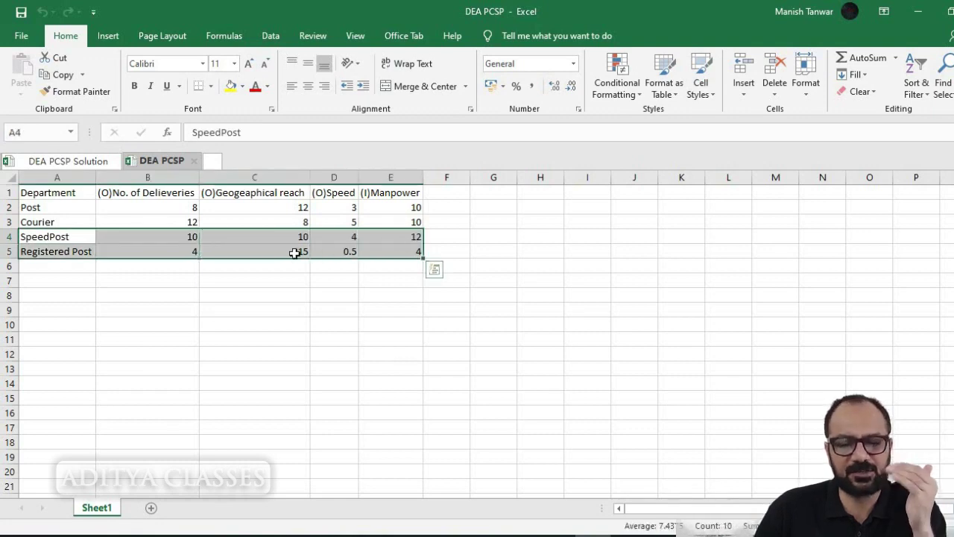
- Compare the departments' manpower and speed values, focusing on the Registered Post row
left_click_drag(392, 209, 399, 237)
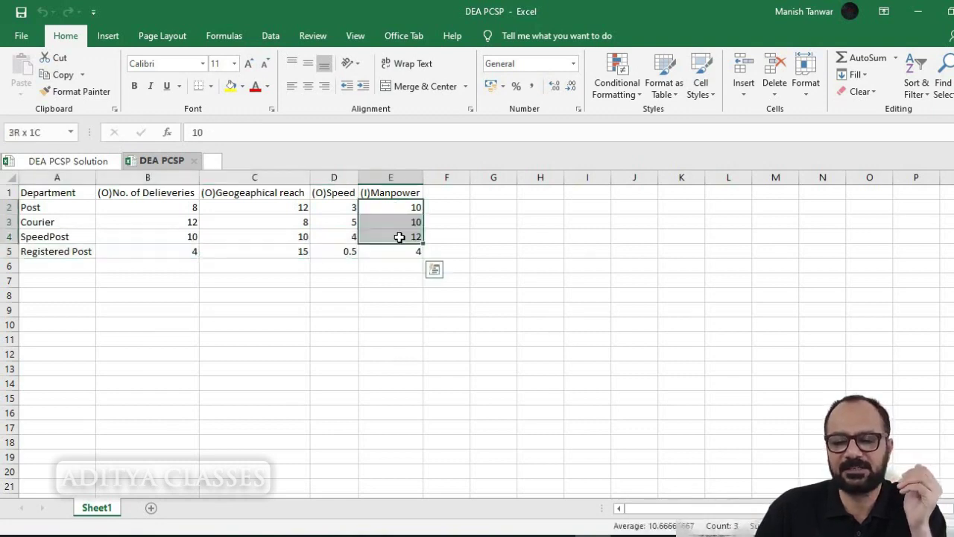
left_click_drag(330, 209, 328, 224)
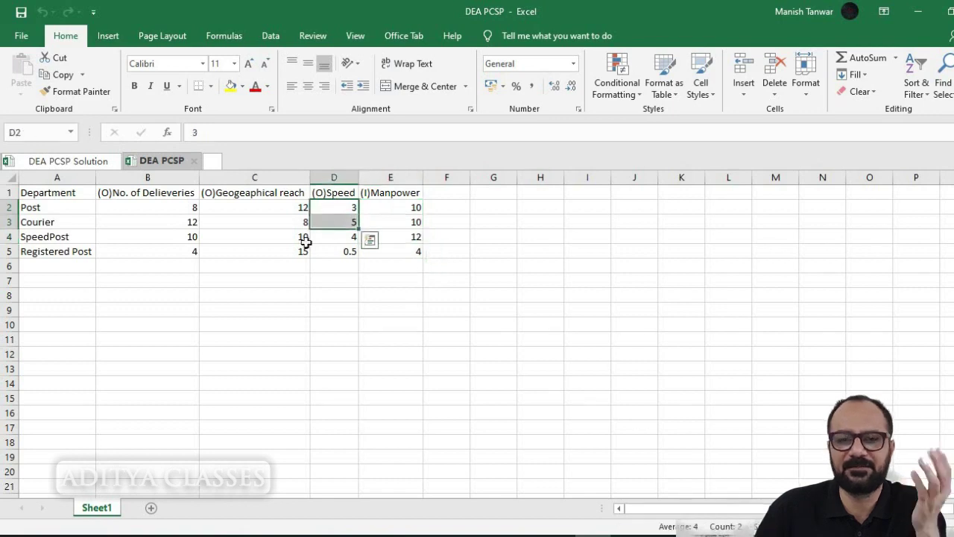
left_click_drag(44, 254, 410, 252)
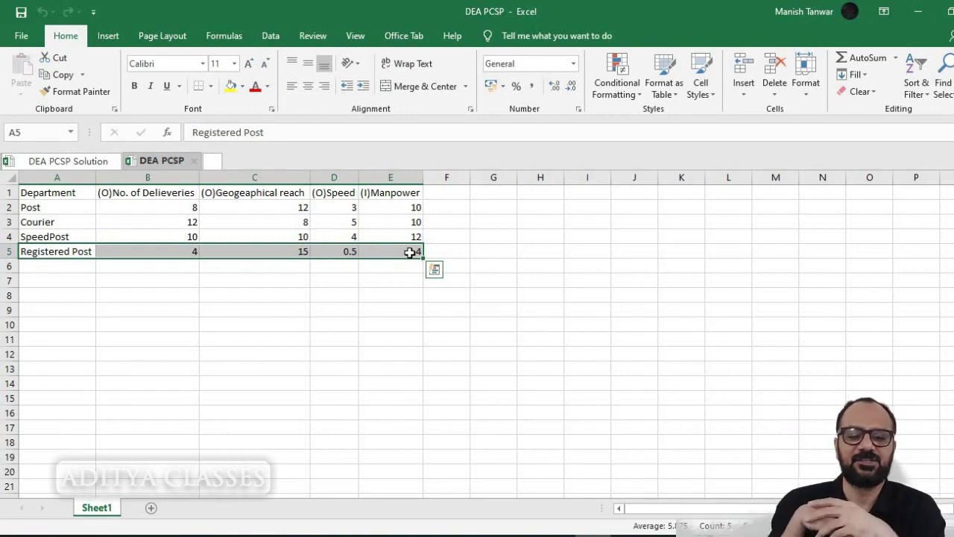
left_click(187, 266)
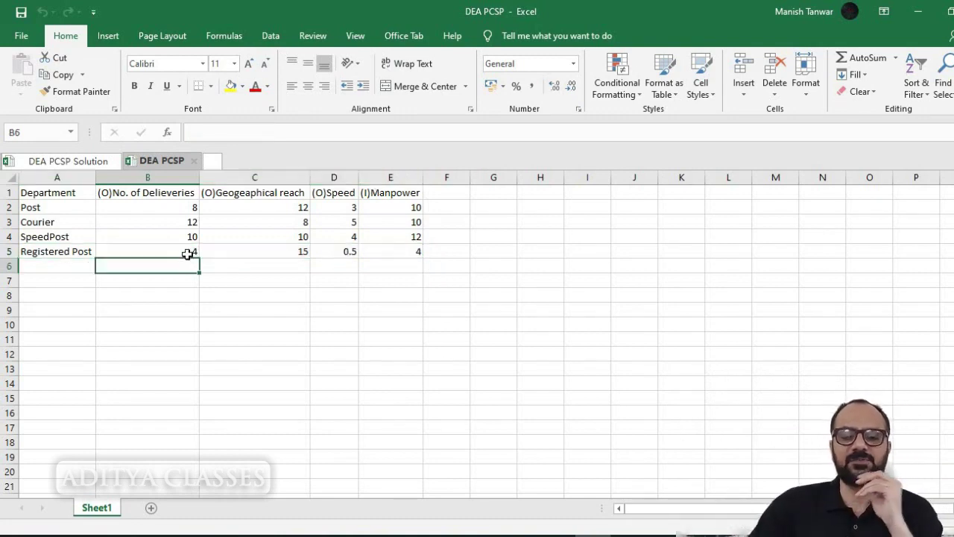
left_click(410, 253)
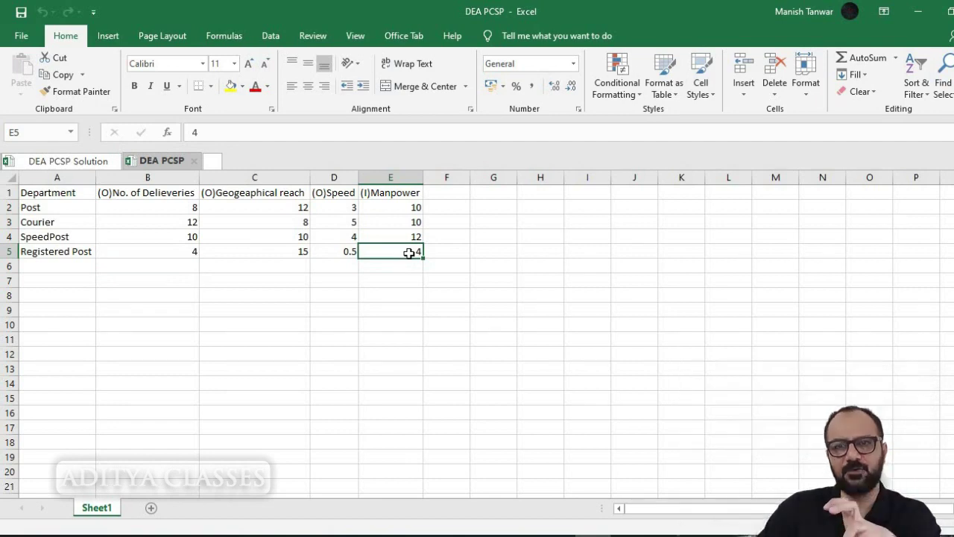
left_click(345, 250)
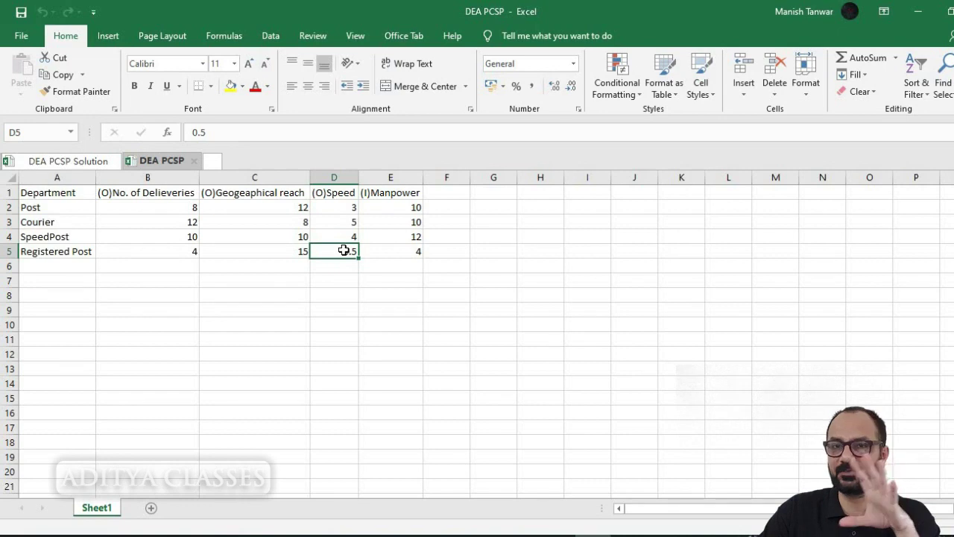
left_click(344, 209)
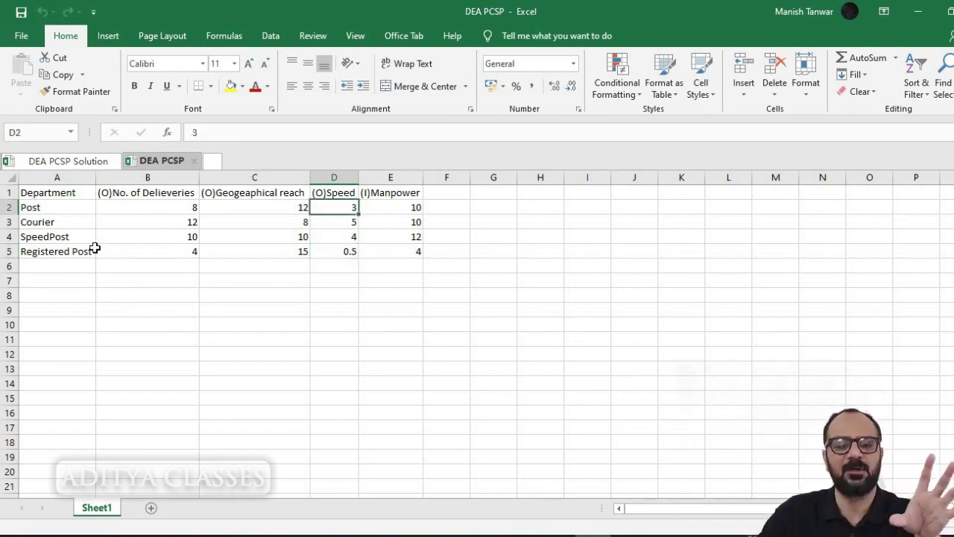
left_click(62, 252)
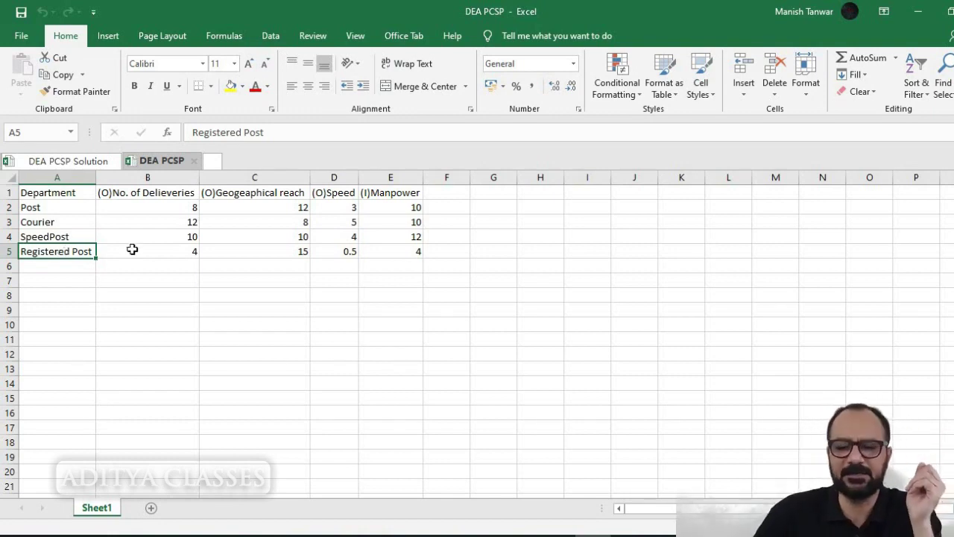
left_click(347, 251)
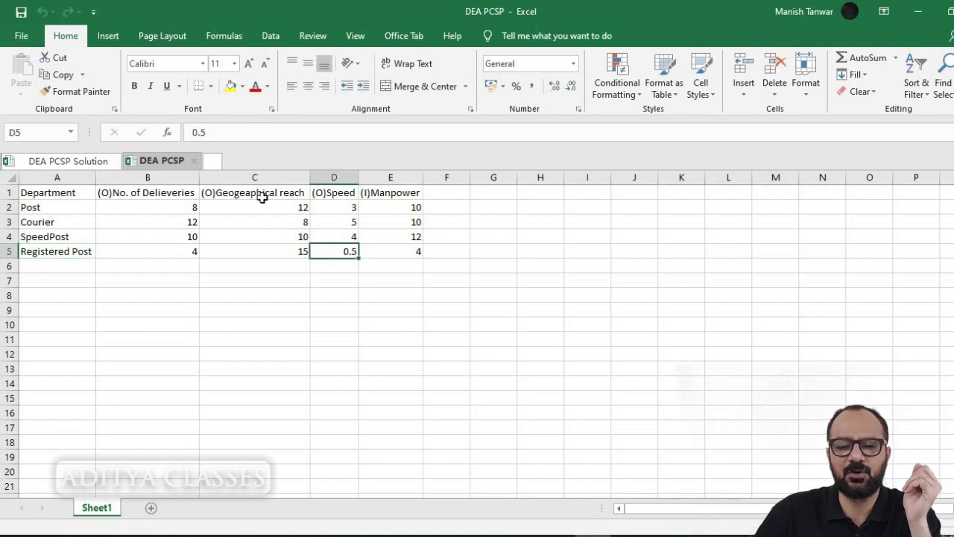
- Close the DEA PCSP workbook
left_click(282, 248)
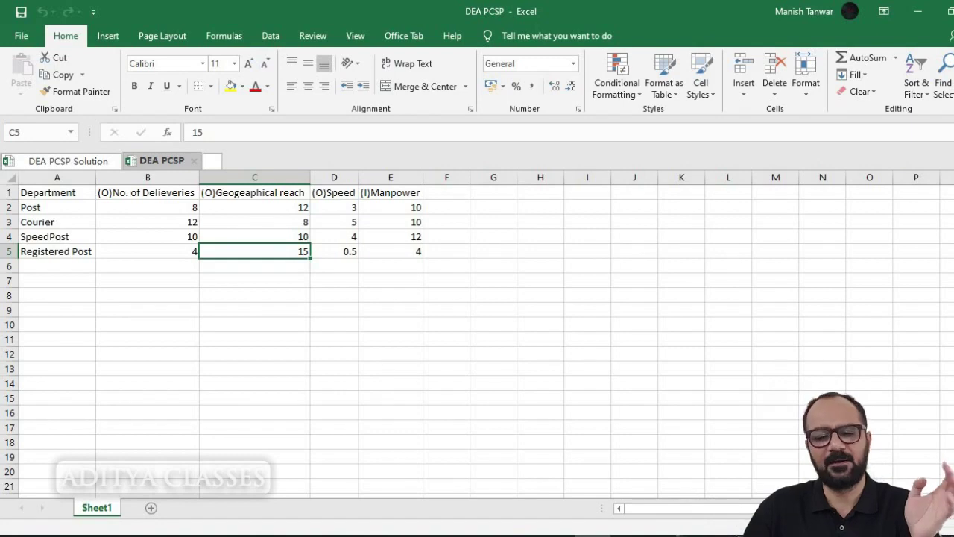
left_click(953, 12)
left_click(616, 304)
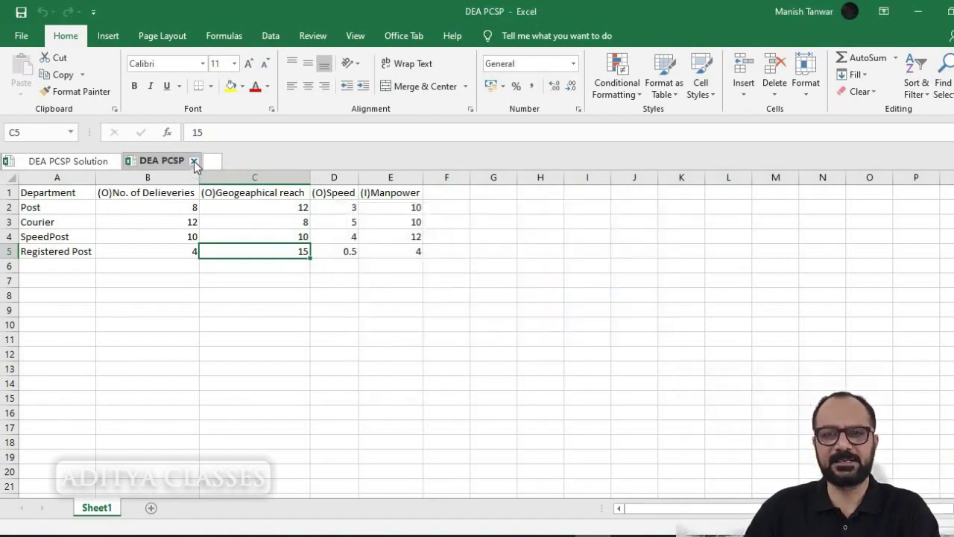
left_click(193, 161)
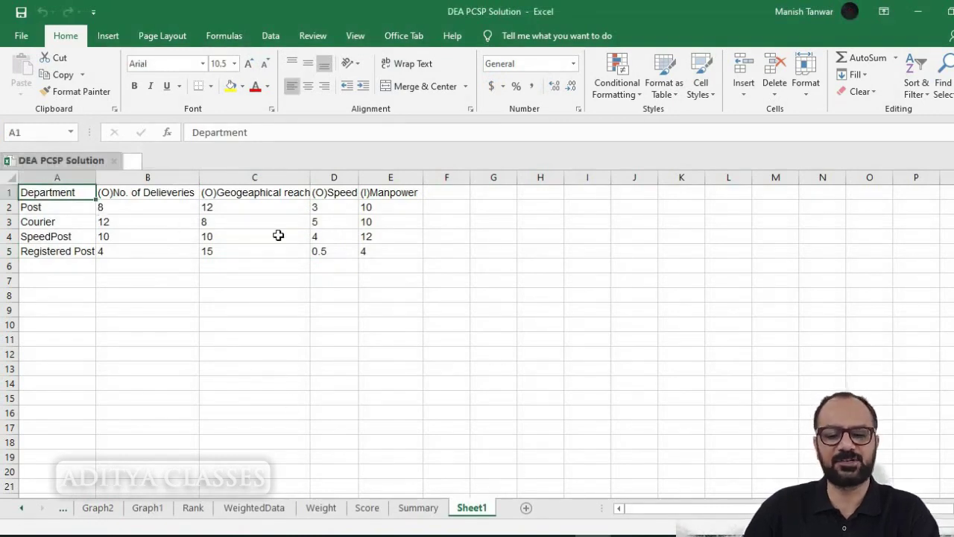
- Widen column A of the Summary sheet enough to show the full row labels of the statistics and correlation tables
left_click(419, 513)
scroll(411, 400, "down", 1)
scroll(411, 400, "down", 4)
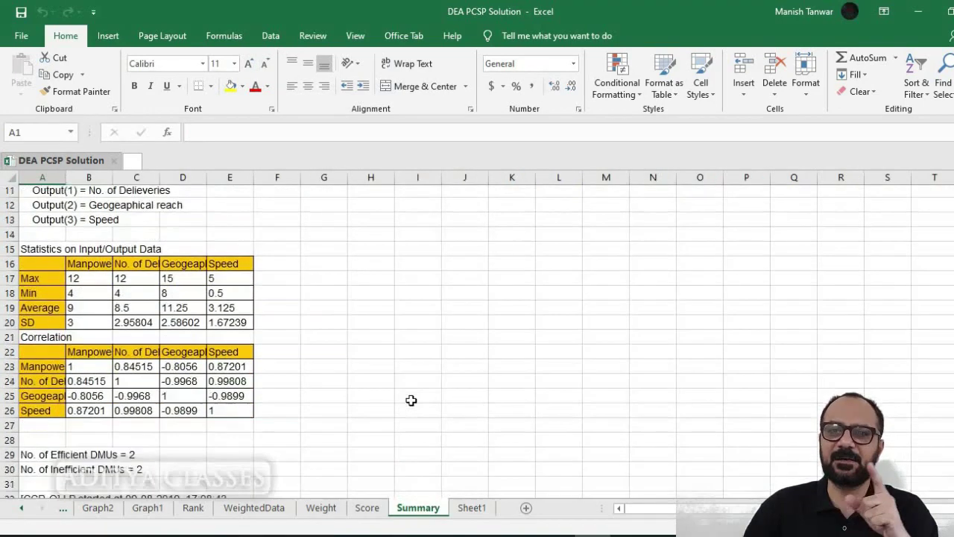
left_click_drag(74, 251, 231, 335)
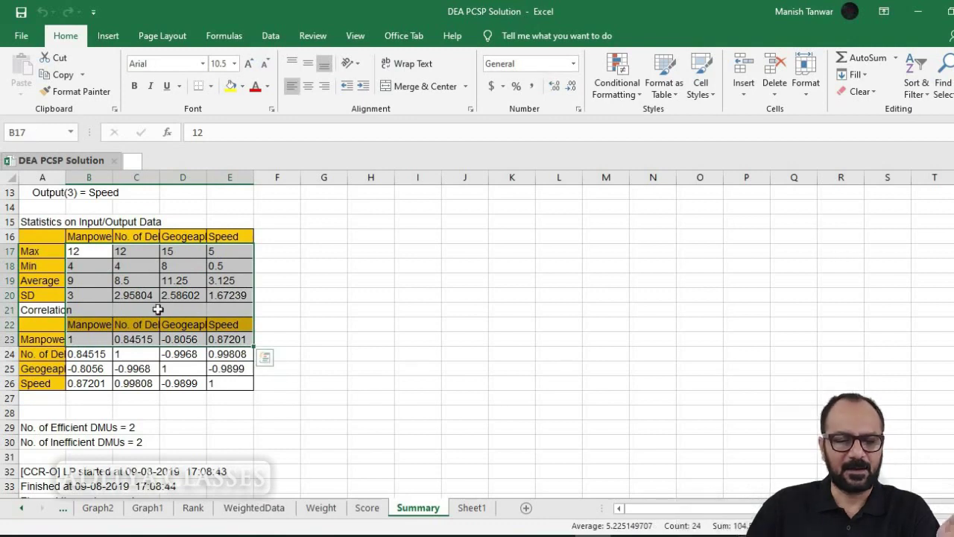
left_click(66, 180)
double_click(74, 180)
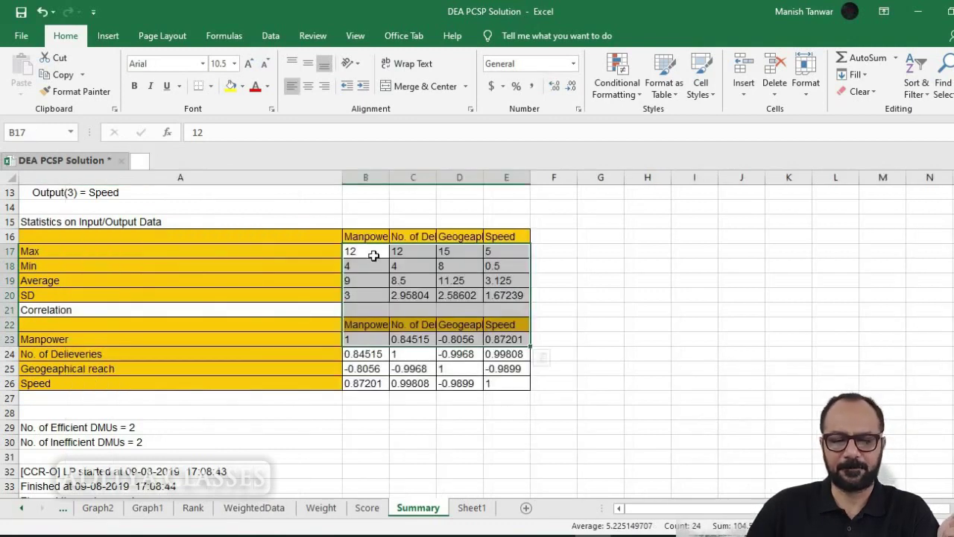
left_click_drag(340, 181, 179, 187)
left_click(496, 397)
- Copy the department data table A1:E5 from Sheet1 to the Summary sheet at G16, beside the statistics table
left_click(471, 507)
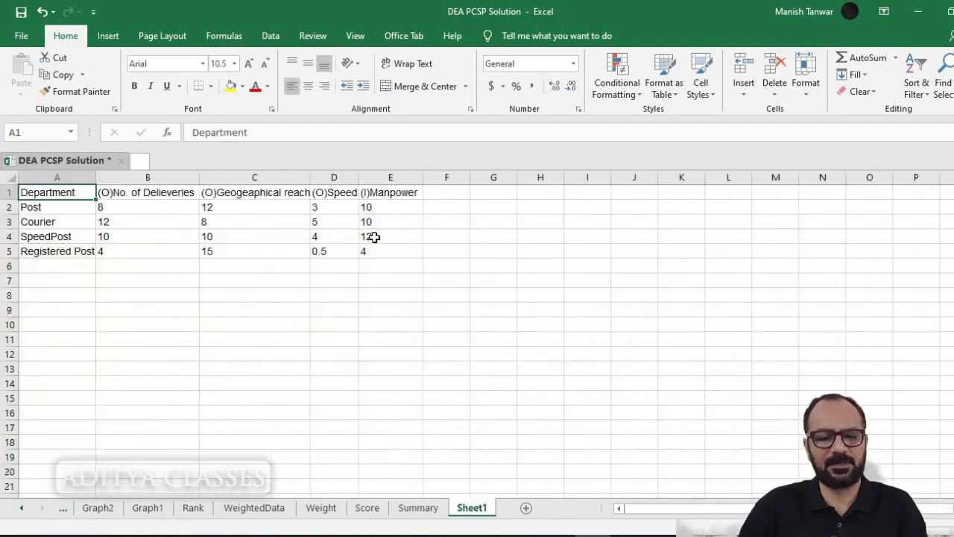
left_click_drag(390, 253, 44, 176)
key("ctrl+c")
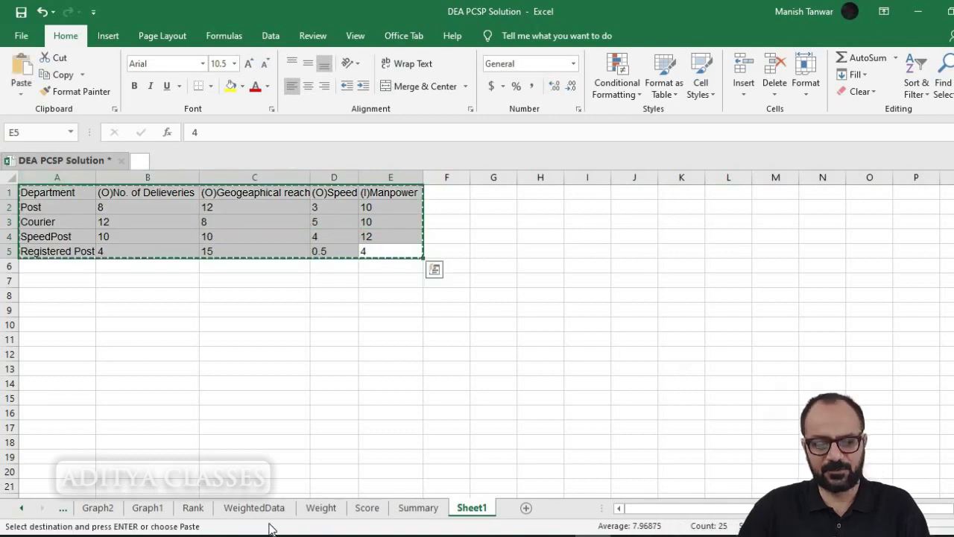
left_click(418, 508)
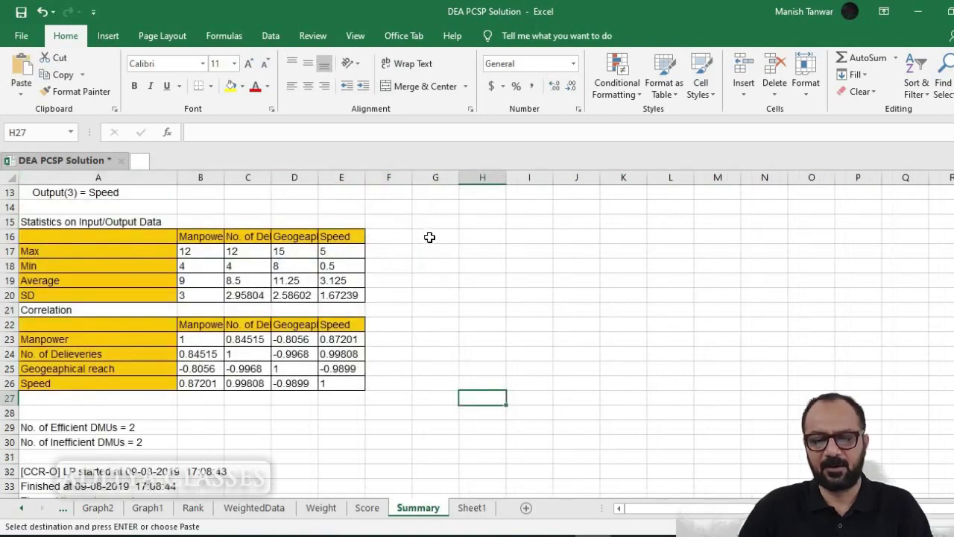
left_click(431, 237)
key("ctrl+v")
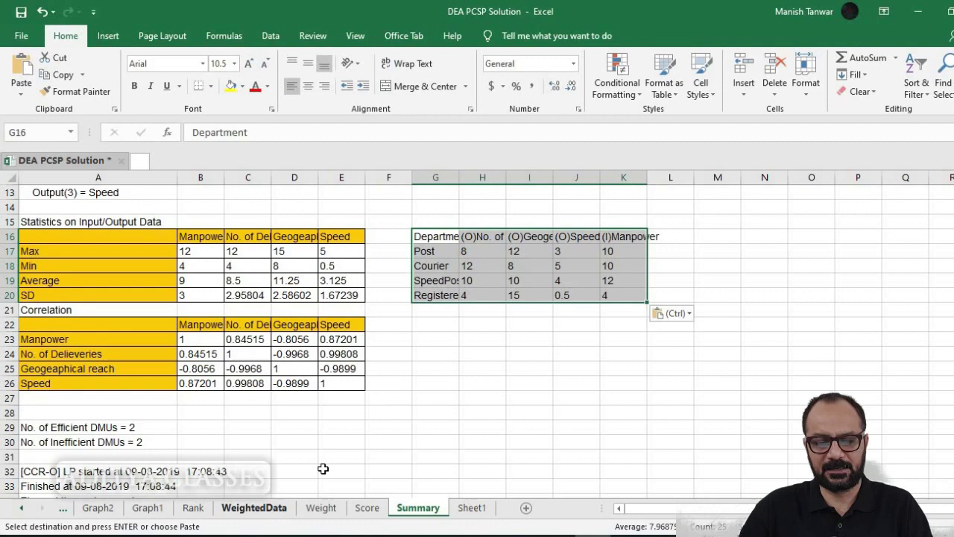
- Paste the copied department data table into the WeightedData sheet starting at M4
left_click(277, 510)
left_click(585, 239)
key("ctrl+v")
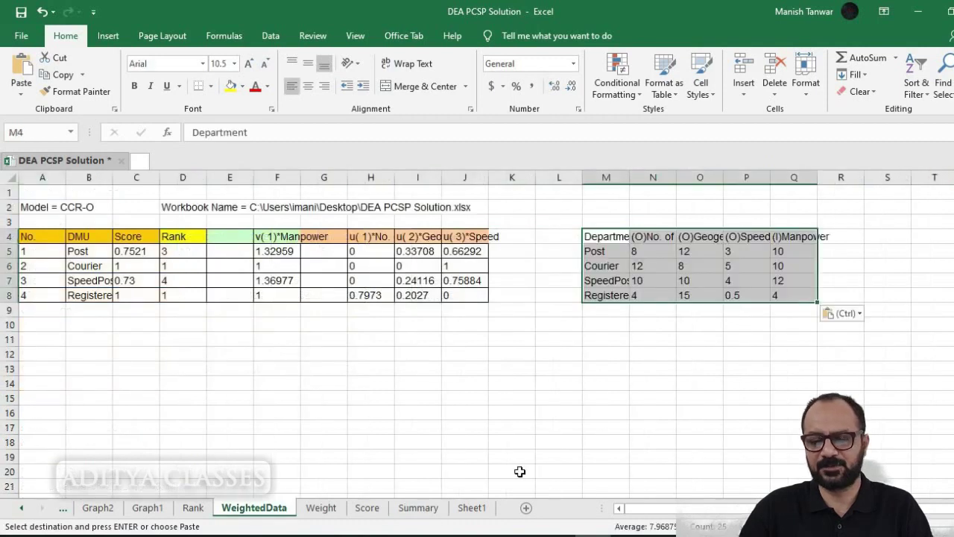
- Compare the Manpower and Speed figures in the pasted data with their max, min, average and SD on the Summary sheet
left_click(417, 513)
left_click(542, 400)
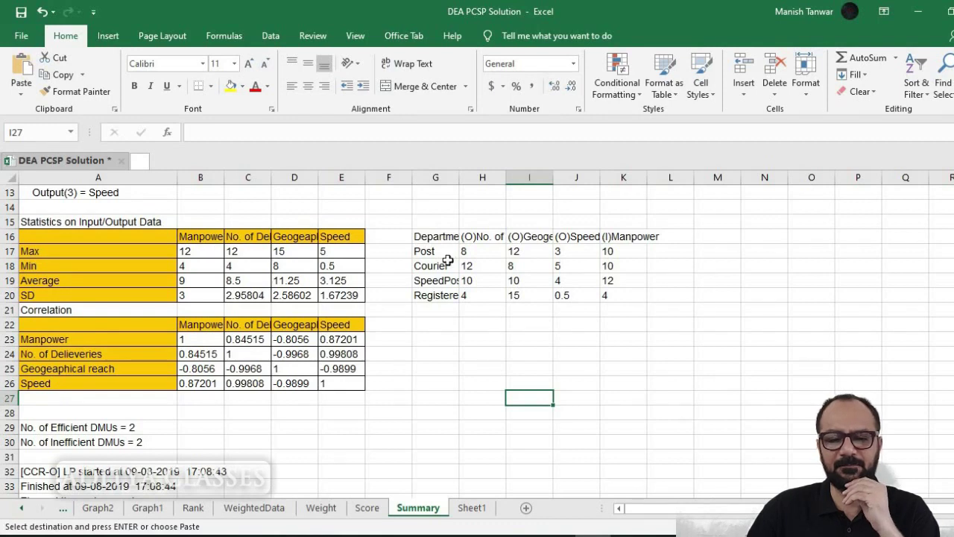
left_click_drag(617, 256, 617, 295)
left_click(617, 280)
left_click(616, 293)
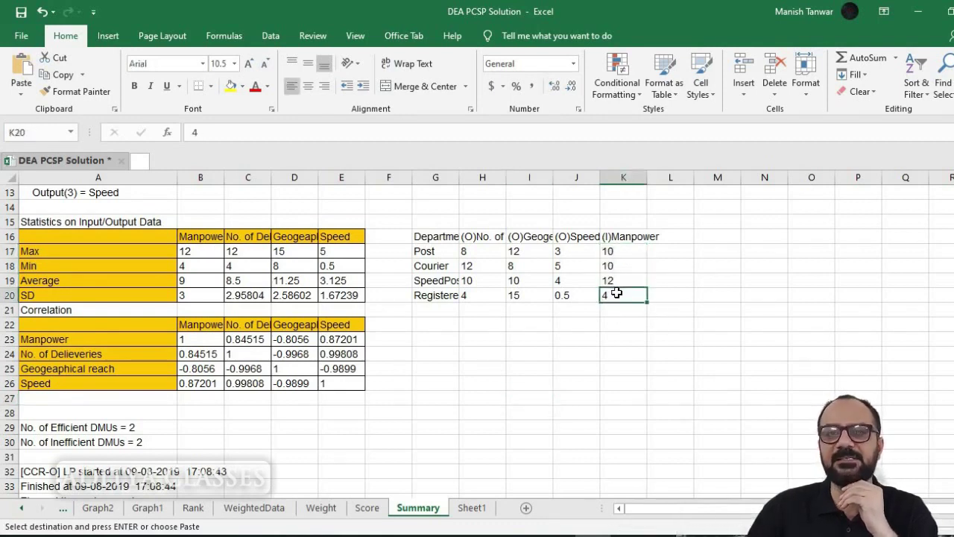
left_click(193, 251)
left_click(195, 270)
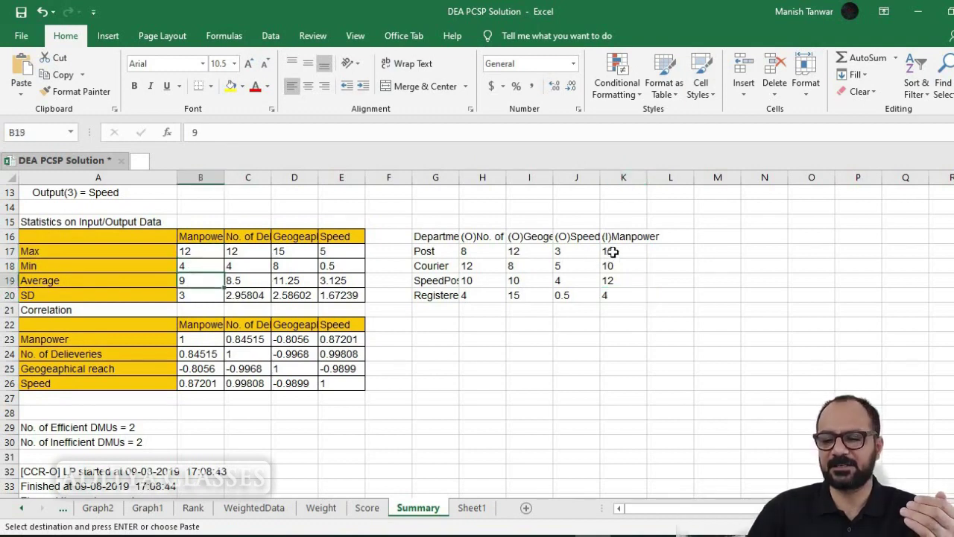
left_click_drag(614, 252, 613, 296)
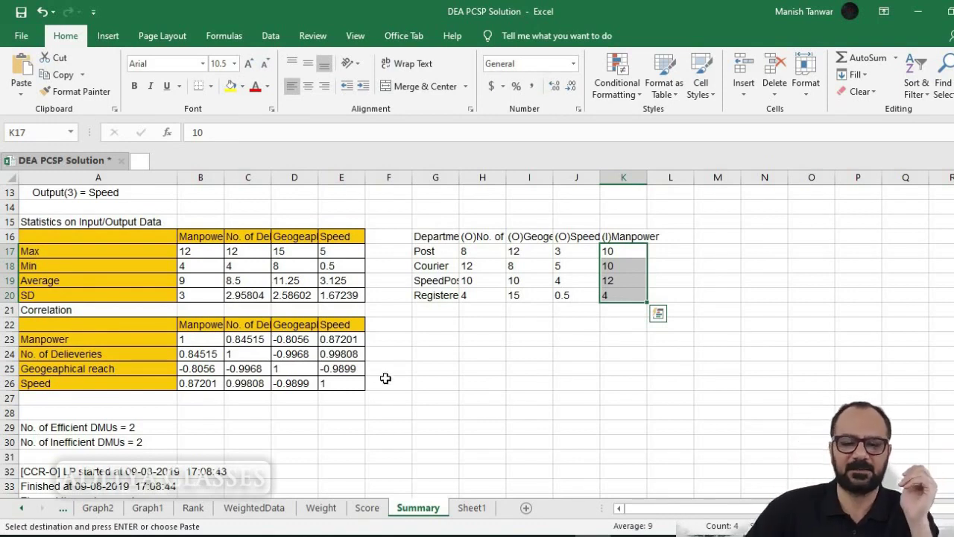
left_click_drag(562, 254, 559, 292)
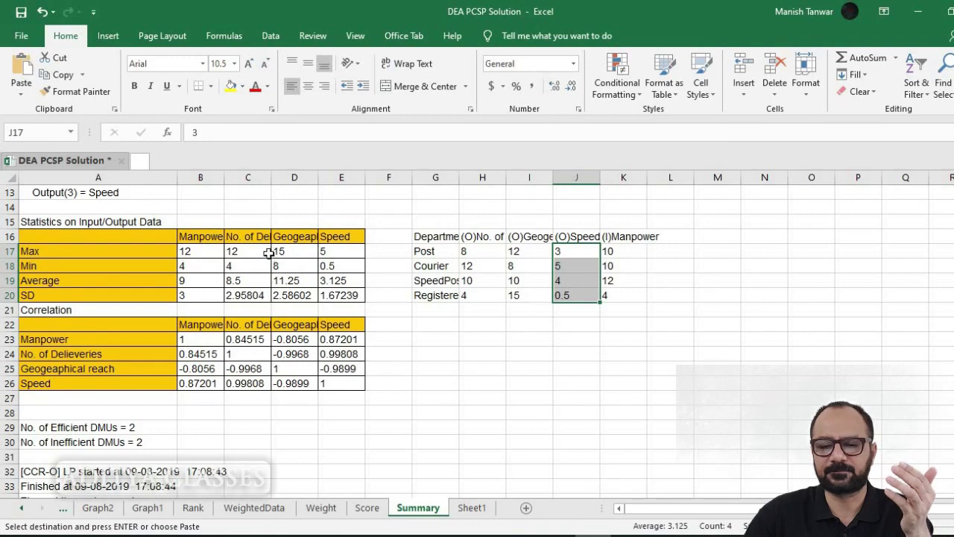
left_click_drag(336, 252, 339, 296)
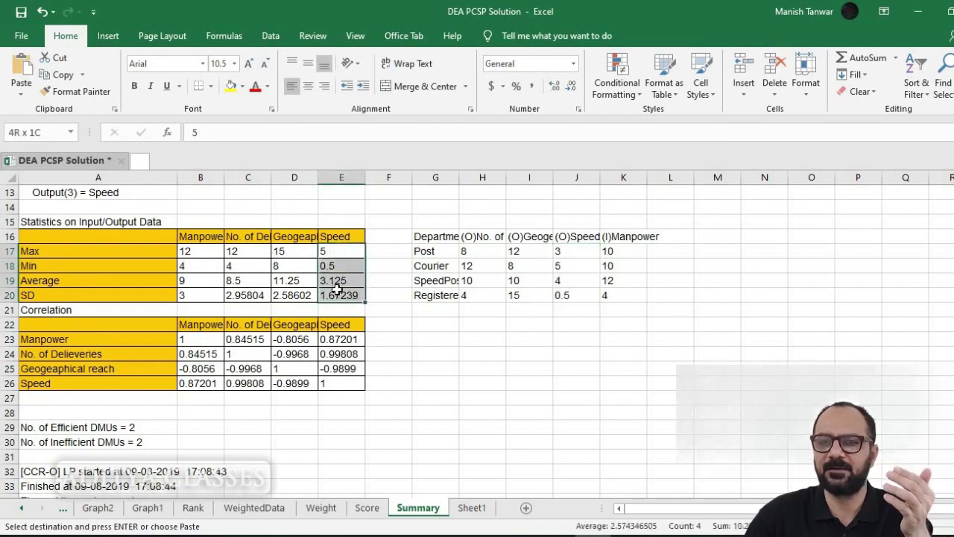
key("ctrl+v")
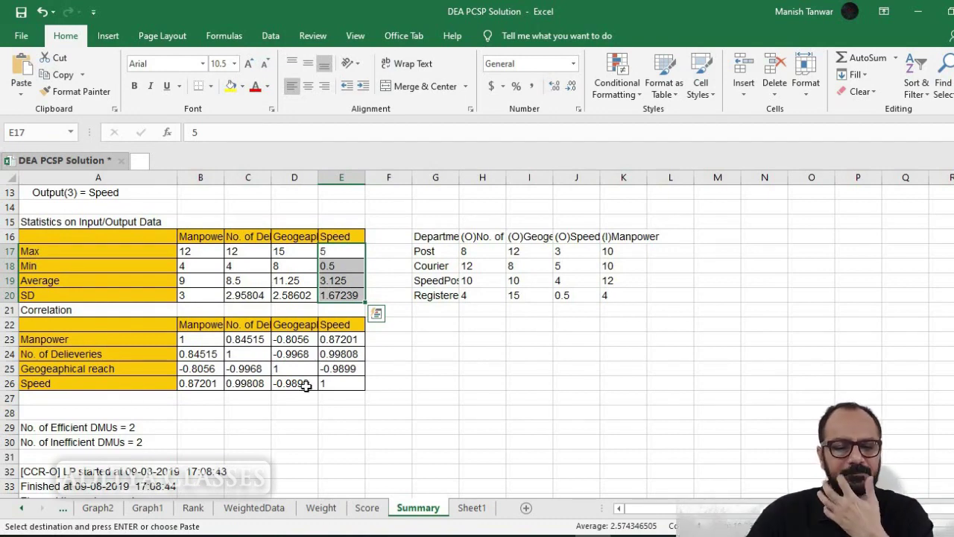
- Examine the numbers of efficient and inefficient DMUs below the correlation table
scroll(246, 437, "down", 2)
scroll(246, 437, "up", 2)
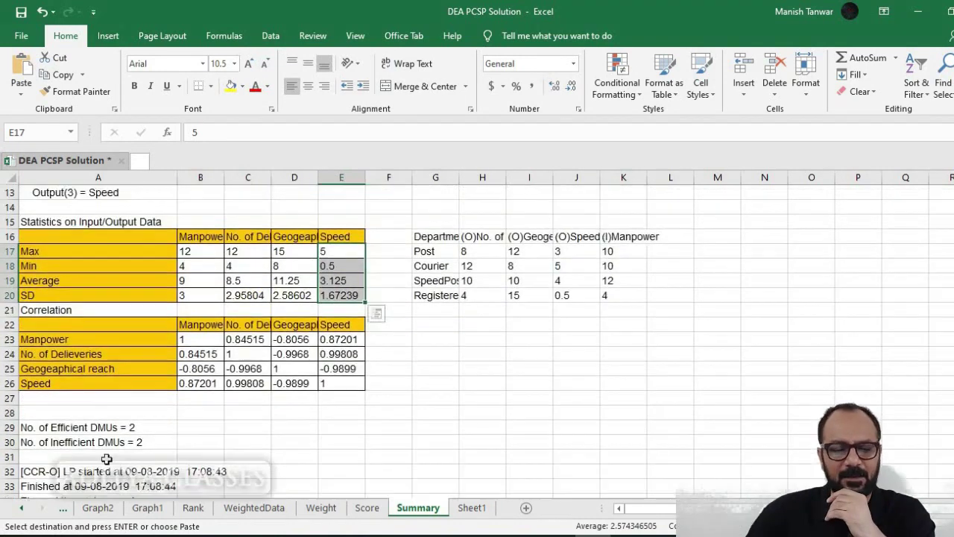
left_click_drag(101, 430, 157, 436)
key("ctrl+v")
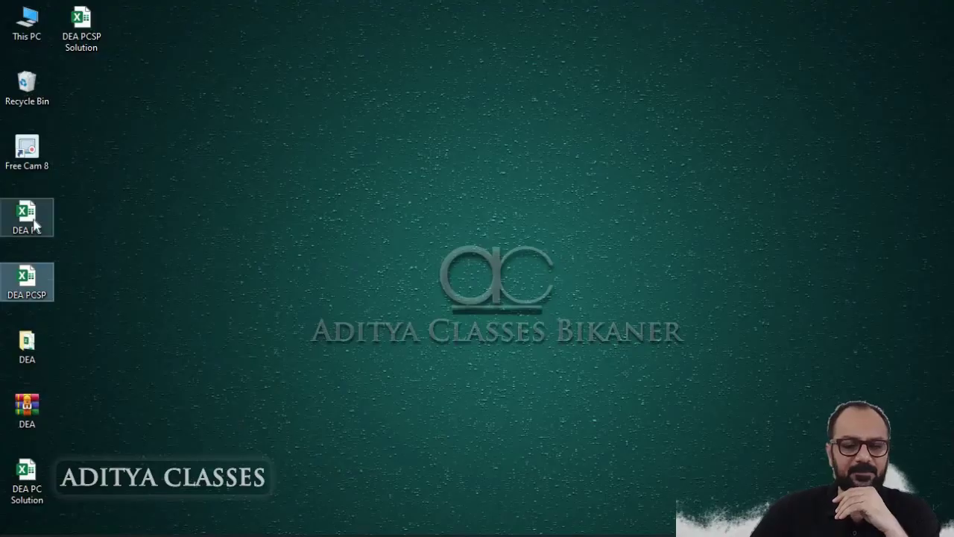
- Open the DEA PC Solution workbook from the desktop alongside DEA PCSP Solution and maximize its window
double_click(25, 477)
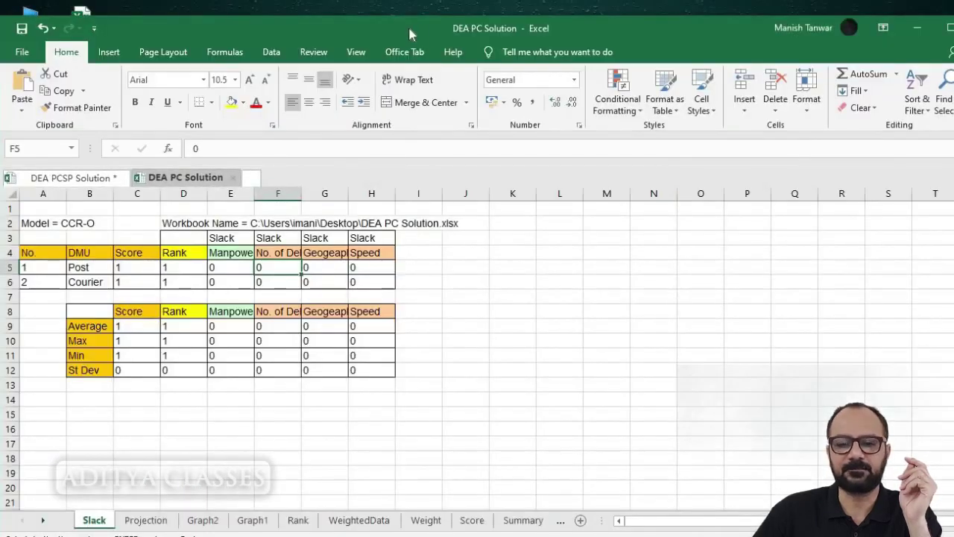
double_click(407, 24)
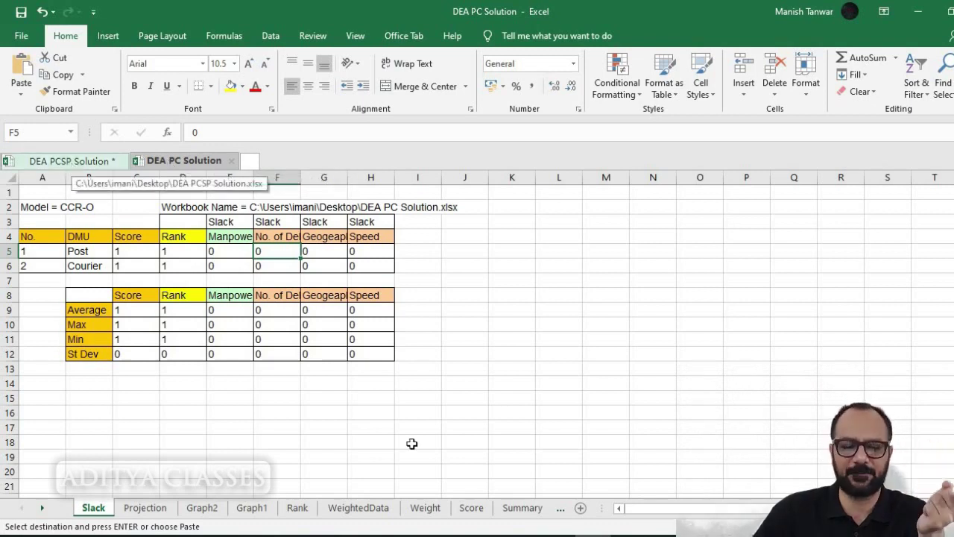
left_click(95, 165)
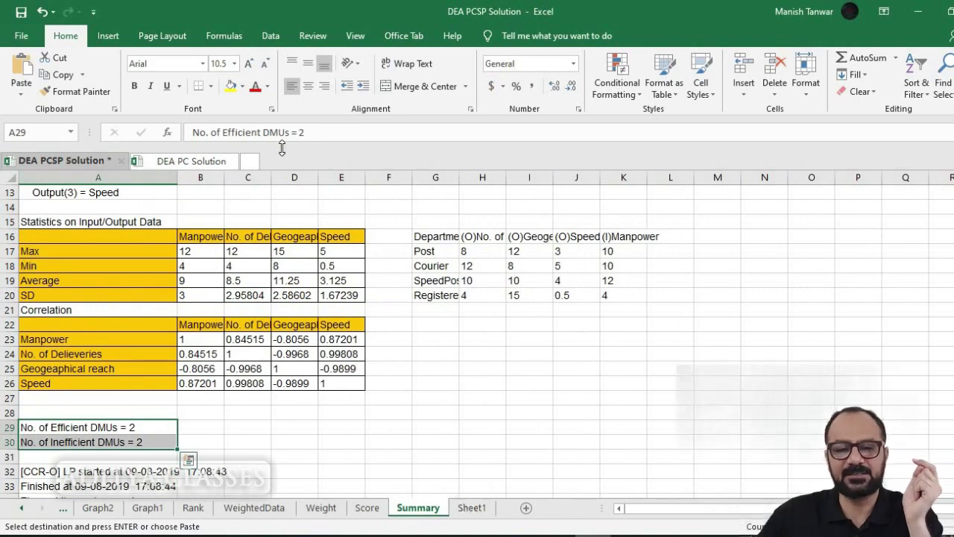
left_click(222, 163)
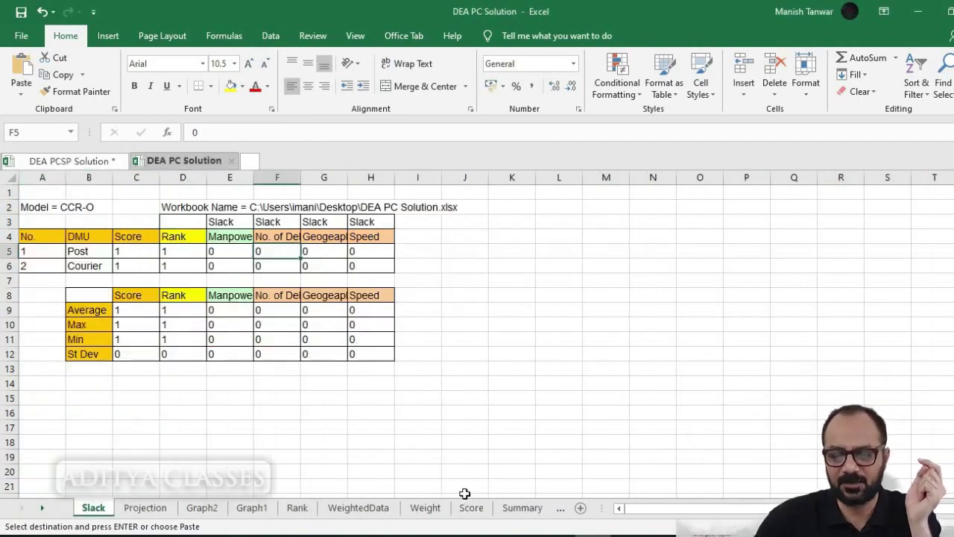
- Examine the number of efficient DMUs on the Summary sheet of DEA PC Solution
left_click(526, 508)
scroll(328, 455, "down", 1)
scroll(330, 454, "down", 4)
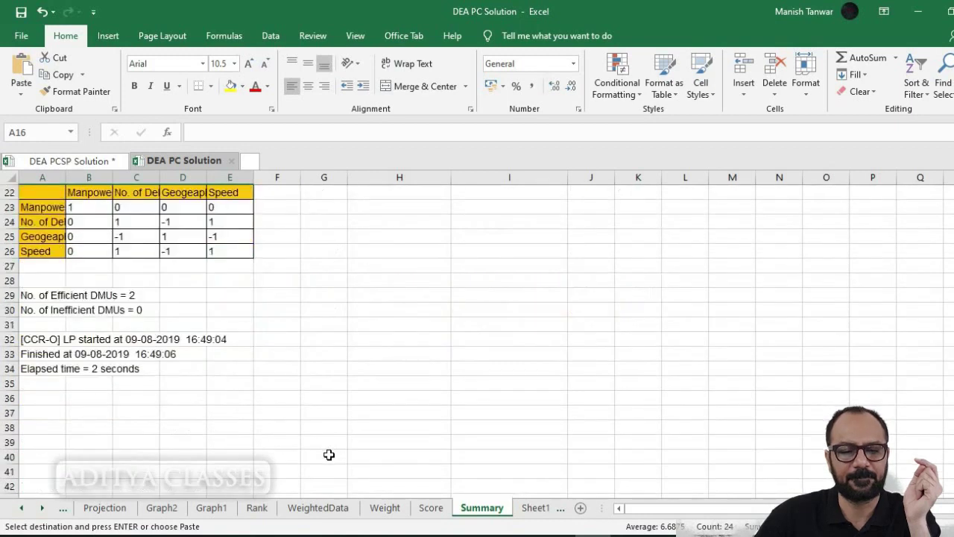
scroll(296, 451, "up", 1)
left_click(287, 456)
left_click_drag(30, 338, 173, 339)
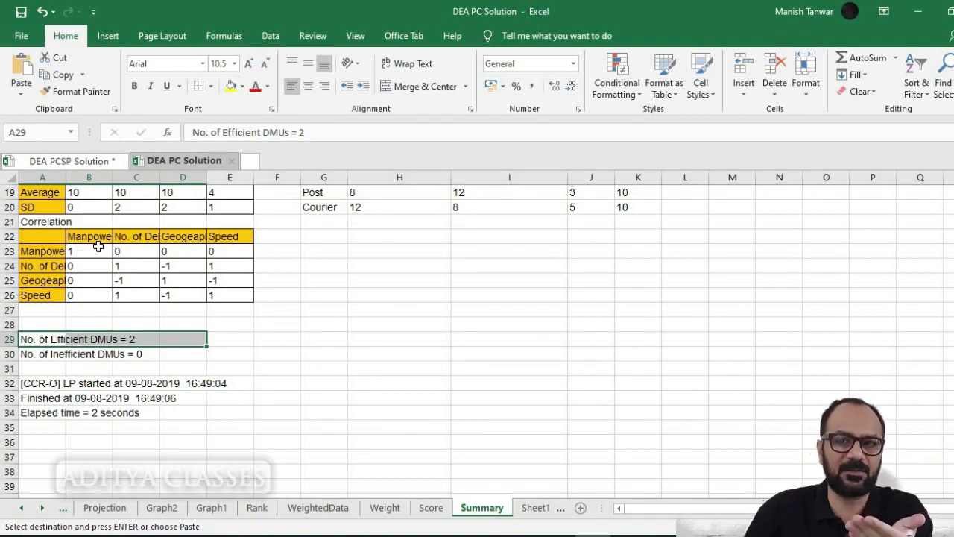
- Return to DEA PCSP Solution and review its DMU counts and the Score, Weight, Rank and WeightedData sheets
left_click(83, 163)
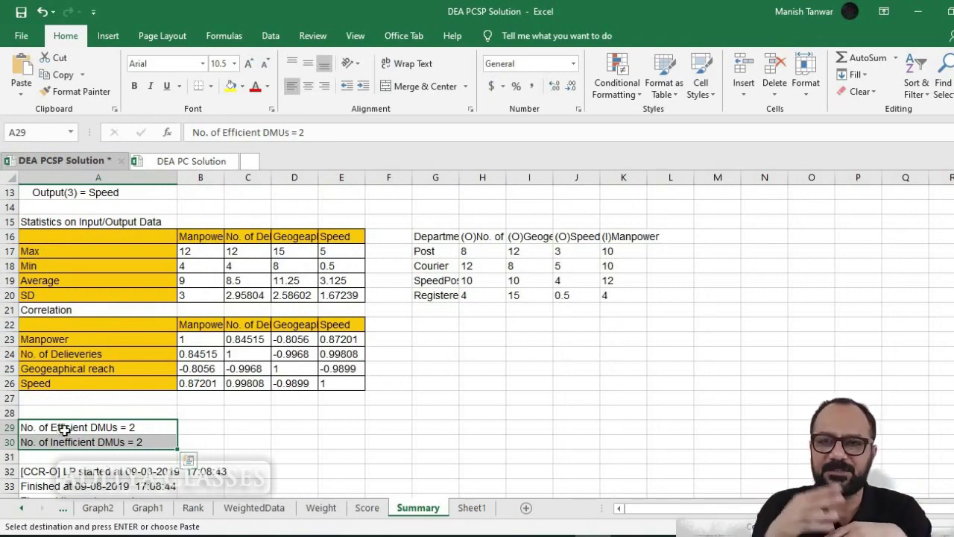
scroll(134, 415, "down", 3)
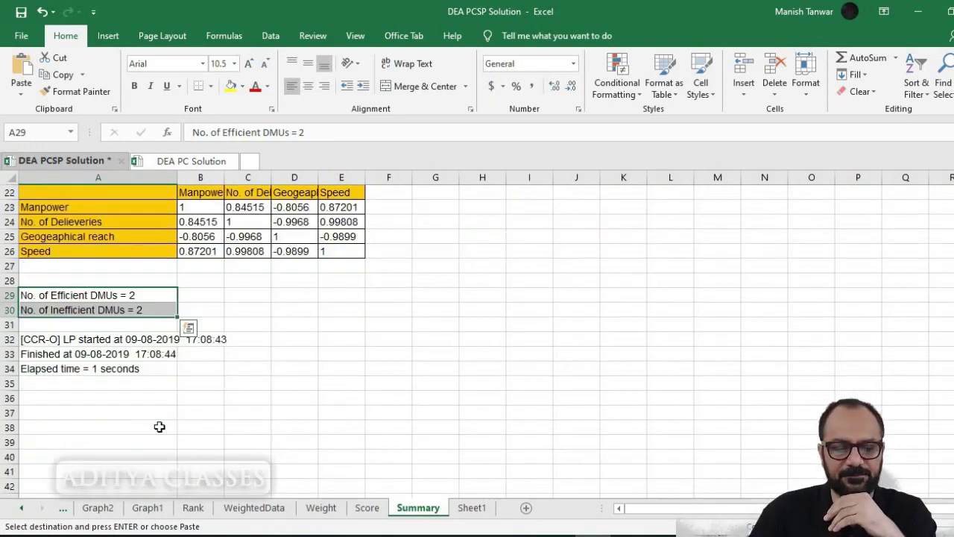
left_click(365, 508)
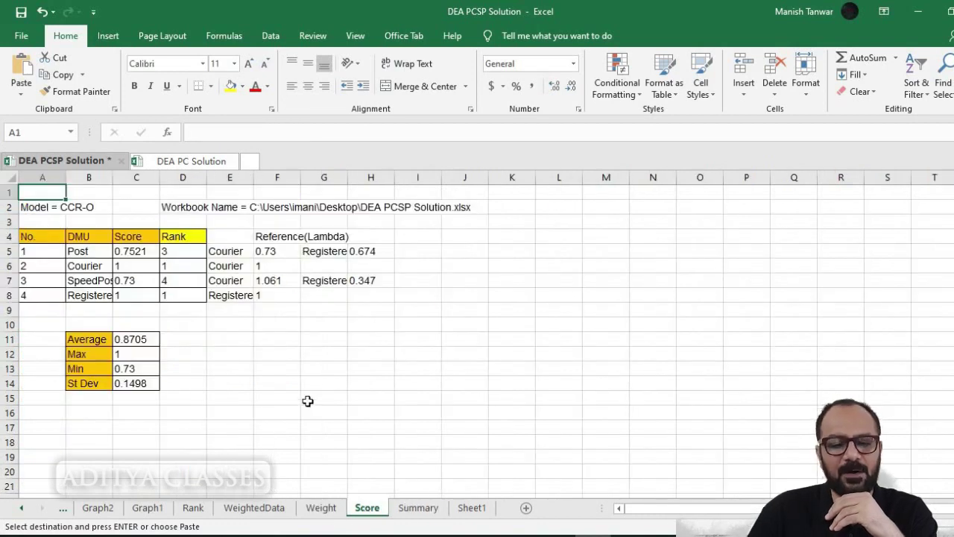
left_click(273, 509)
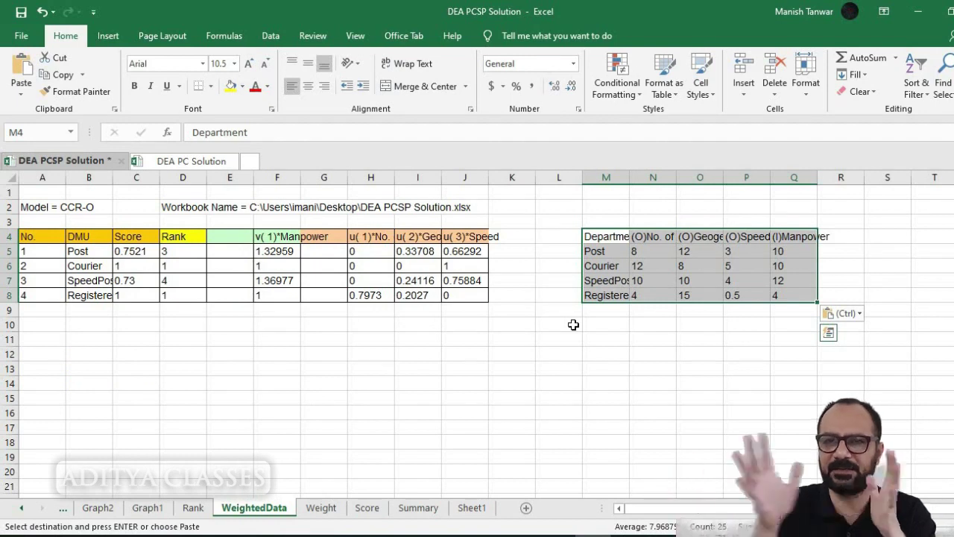
left_click(370, 510)
left_click(321, 510)
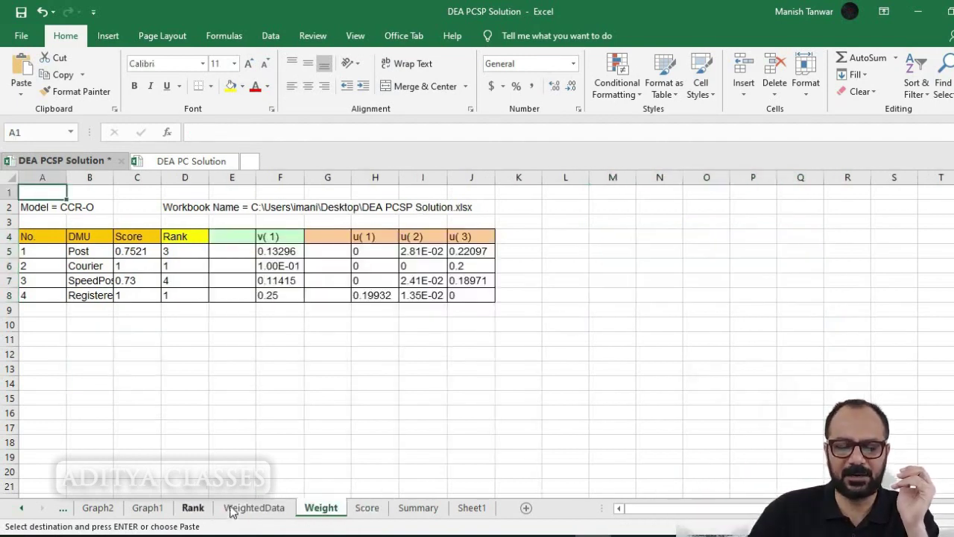
left_click(194, 509)
left_click(253, 510)
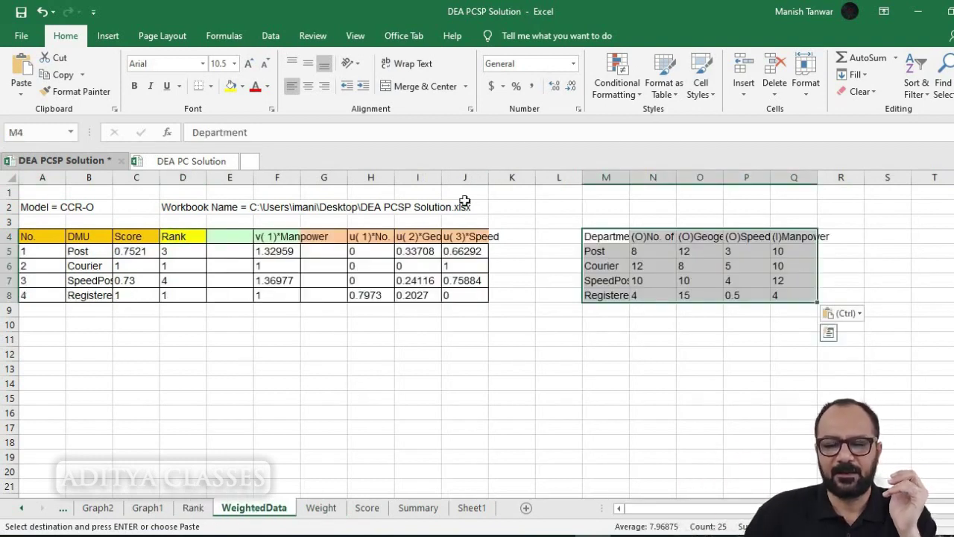
- Examine Courier's speed and Registered Post's manpower in the pasted data against the weighted results on WeightedData
left_click(512, 369)
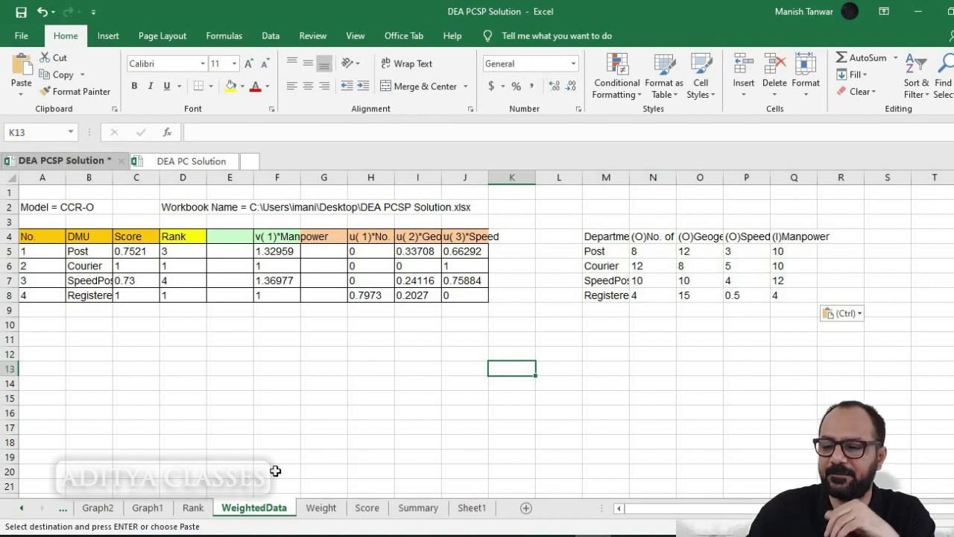
left_click(737, 264)
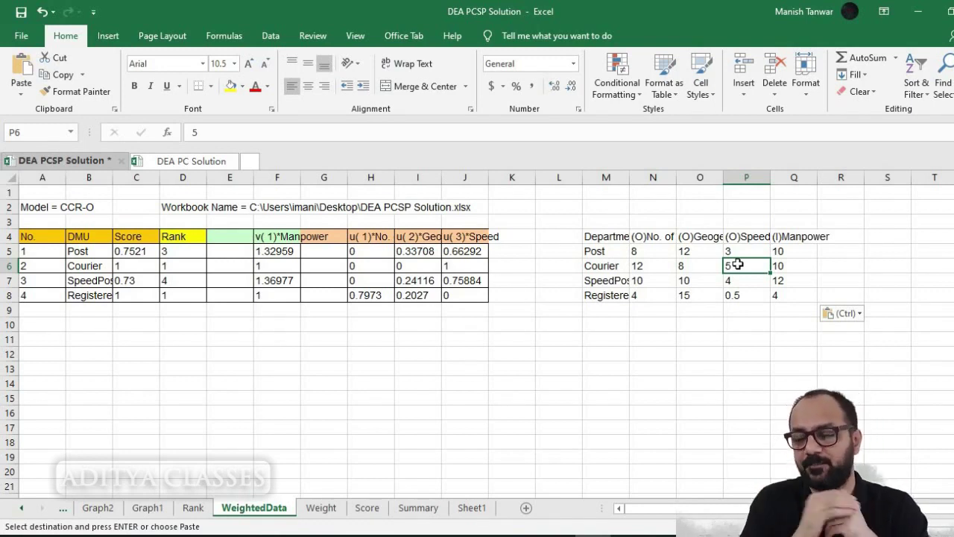
left_click(775, 296)
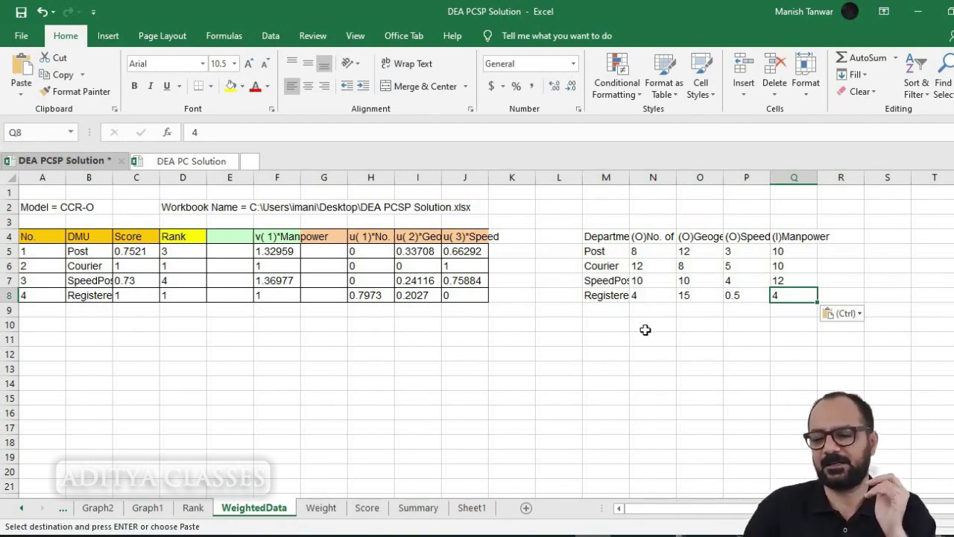
- Autofit the No. of Delieveries, Geogeaphical reach and Speed columns of the pasted source data on WeightedData
left_click(641, 297)
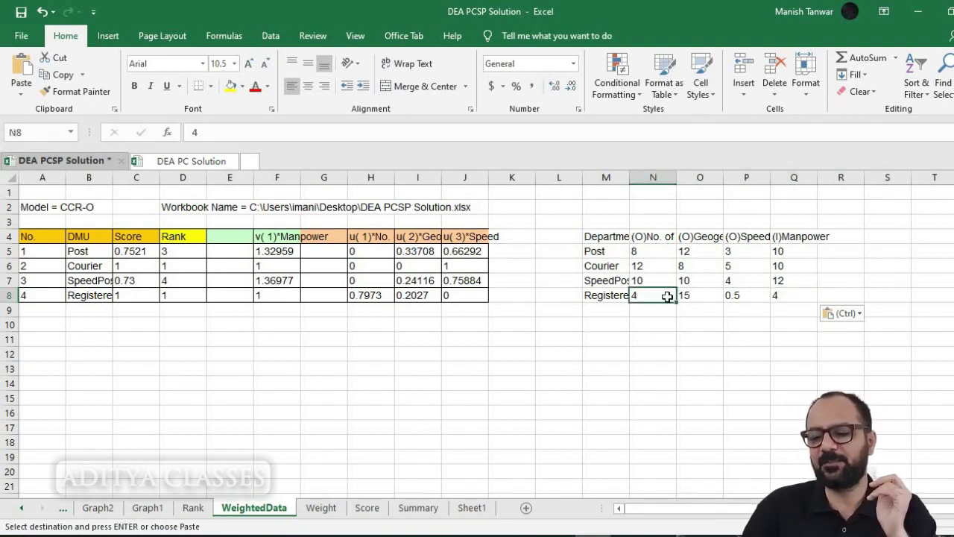
left_click(679, 192)
double_click(676, 177)
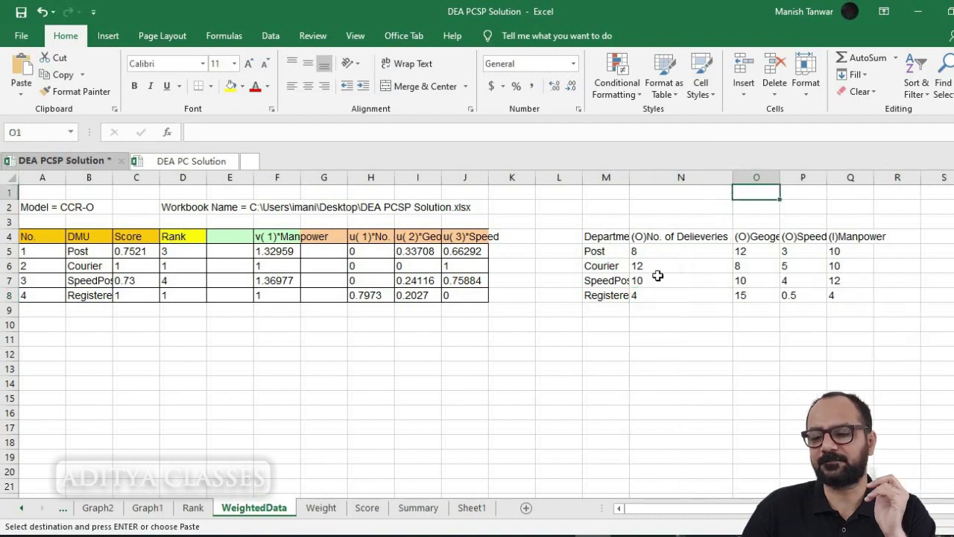
double_click(780, 177)
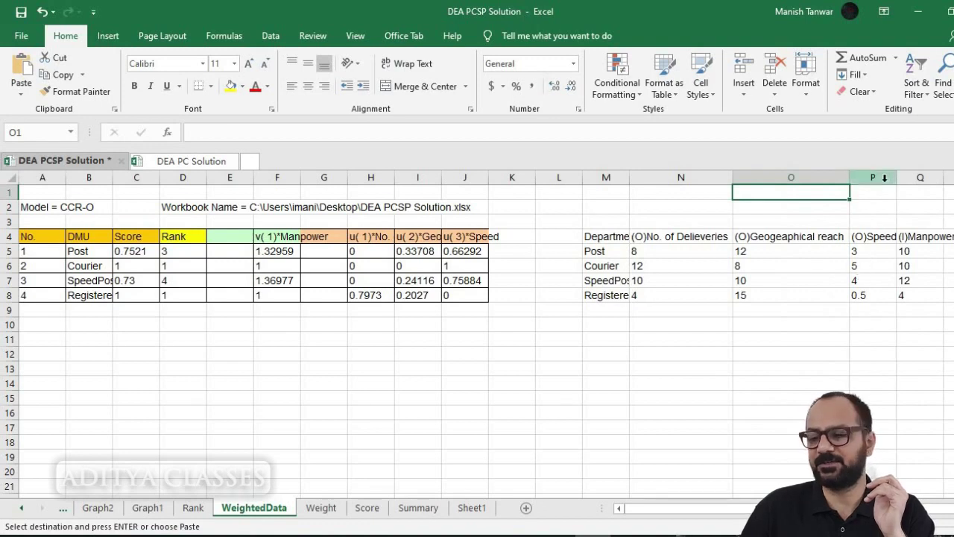
double_click(896, 177)
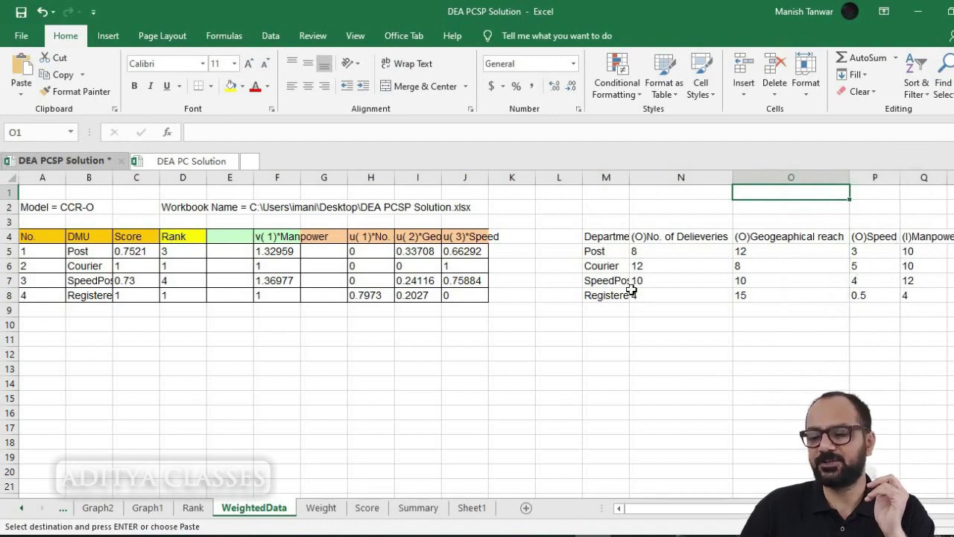
- Examine Registered Post's deliveries, geographical reach and manpower in the source data, and compare the departments' speed values
left_click(652, 295)
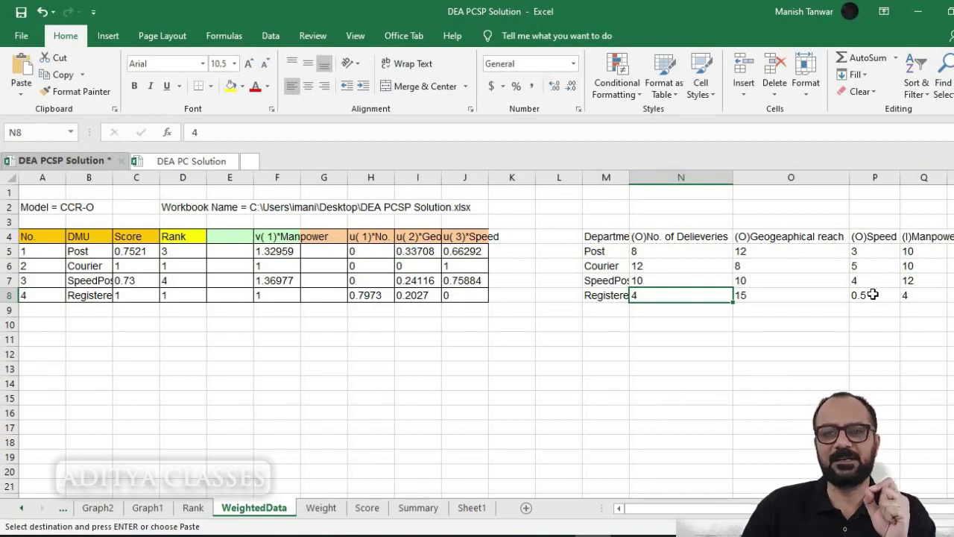
left_click(771, 296)
left_click(930, 295)
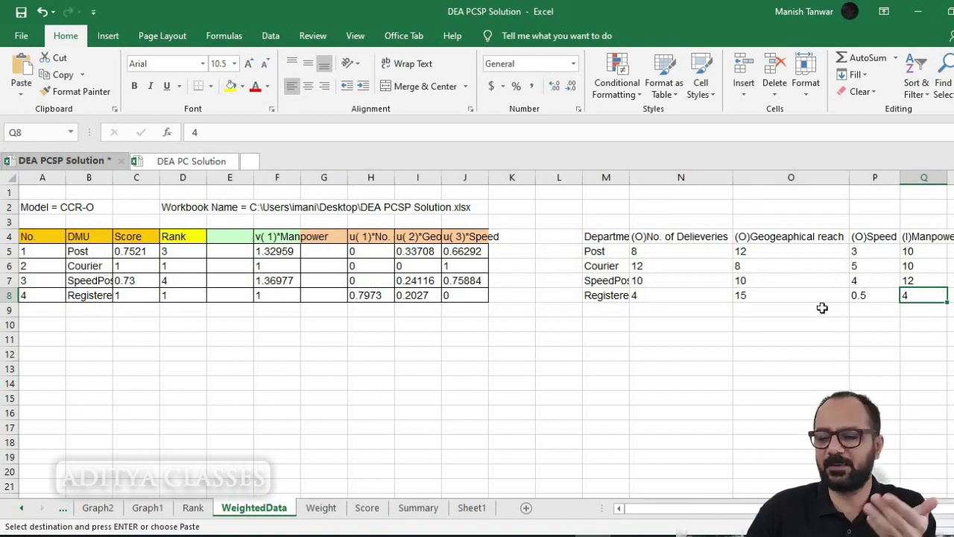
left_click(863, 269)
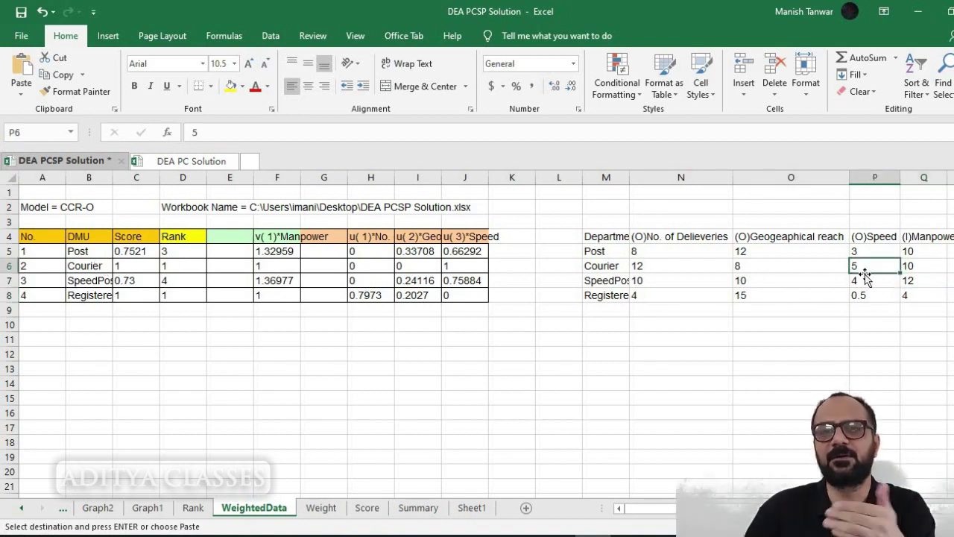
left_click_drag(868, 249, 869, 294)
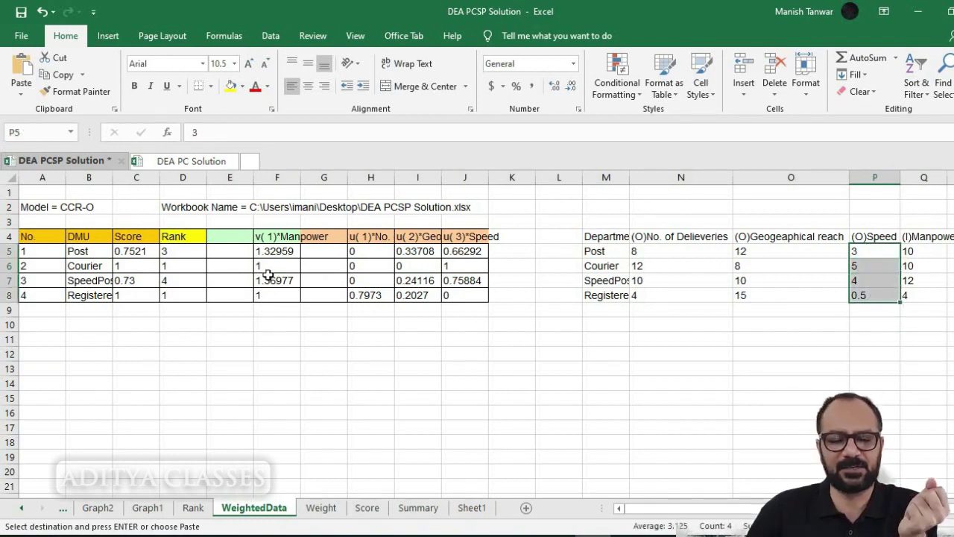
- Examine Courier's deliveries, geographical reach, speed and manpower in the source data
left_click(645, 266)
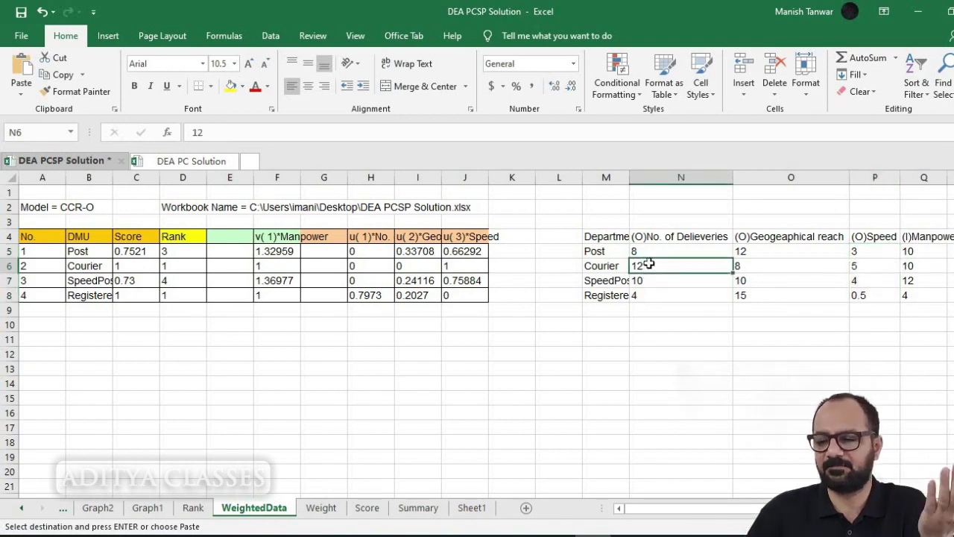
left_click(770, 268)
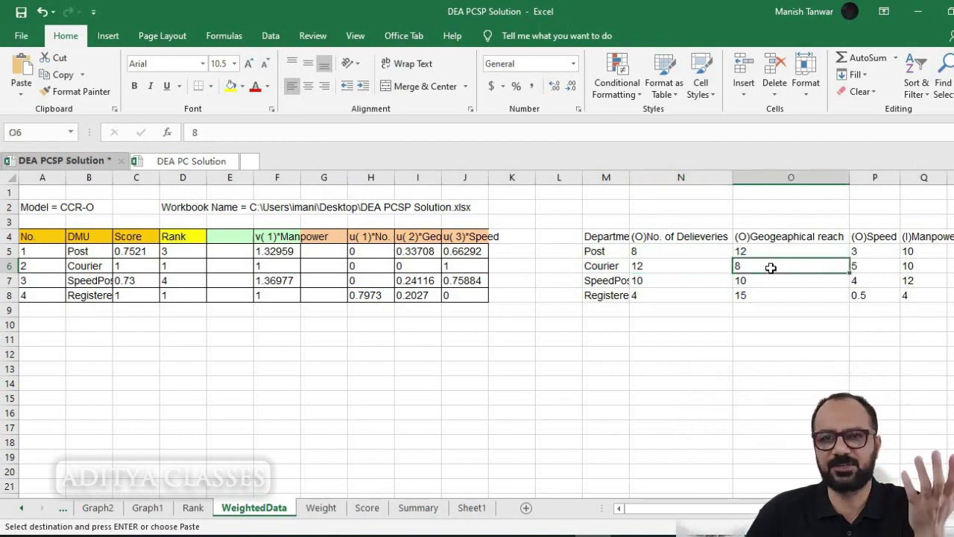
left_click(871, 267)
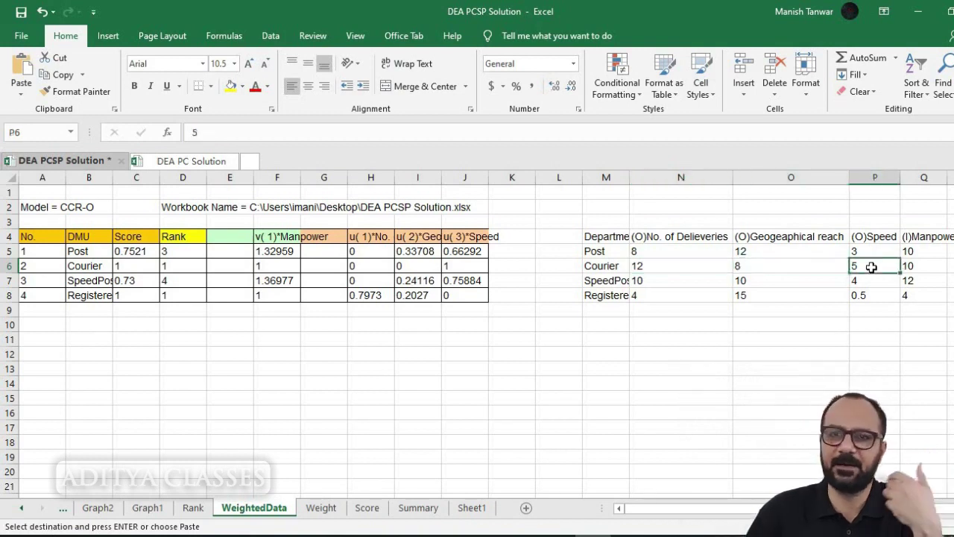
left_click(924, 267)
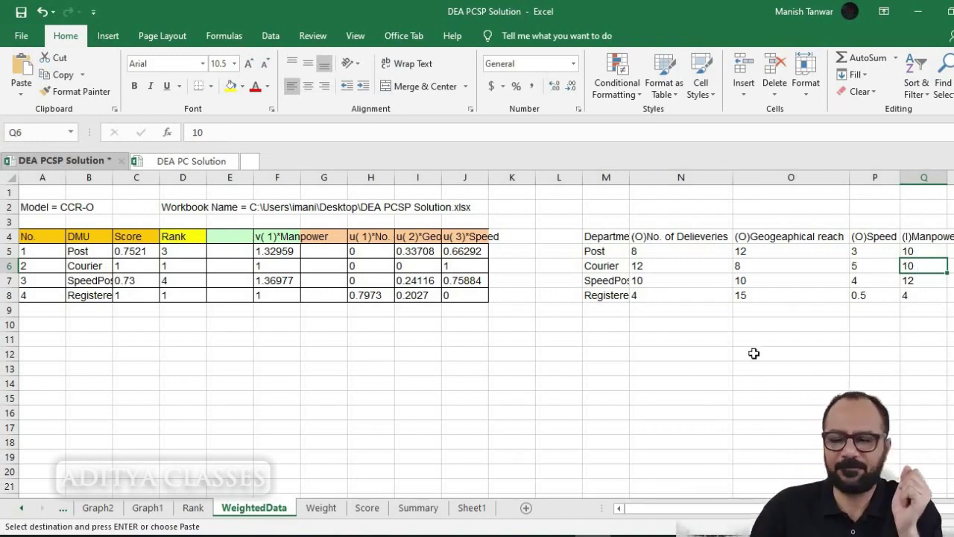
- Review the four departments' ranks, scores and weighted values, including Courier's score and weighted speed
left_click(175, 271)
left_click(183, 299)
left_click(184, 252)
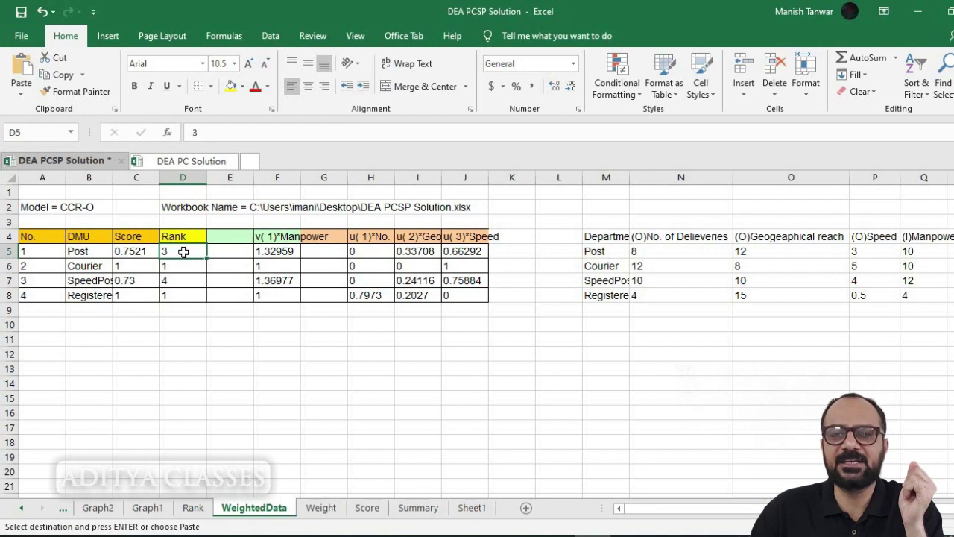
left_click(180, 279)
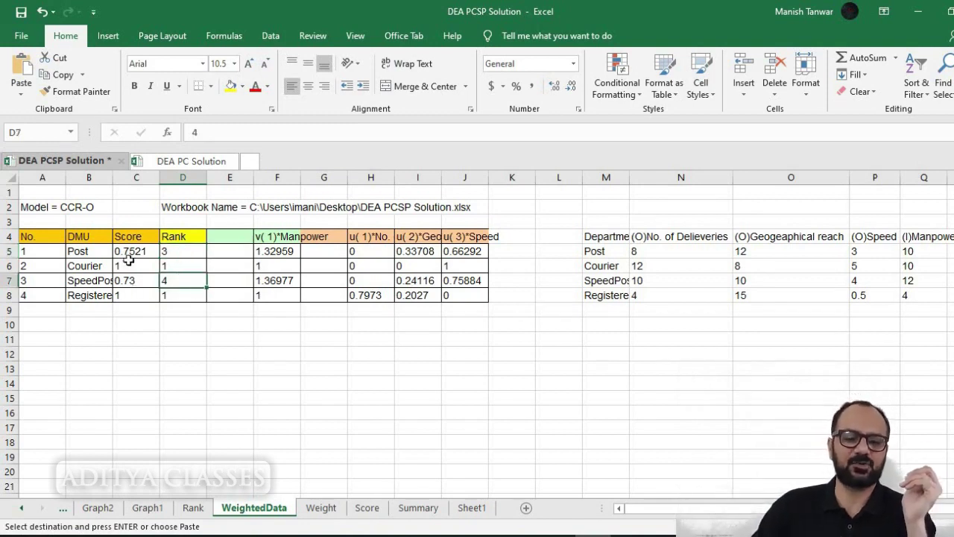
left_click_drag(129, 255, 133, 294)
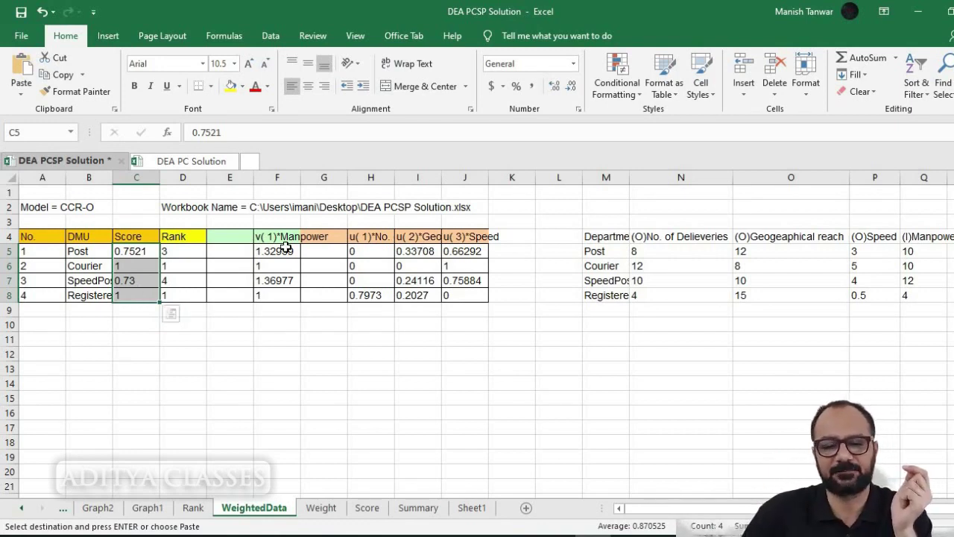
left_click_drag(284, 249, 446, 290)
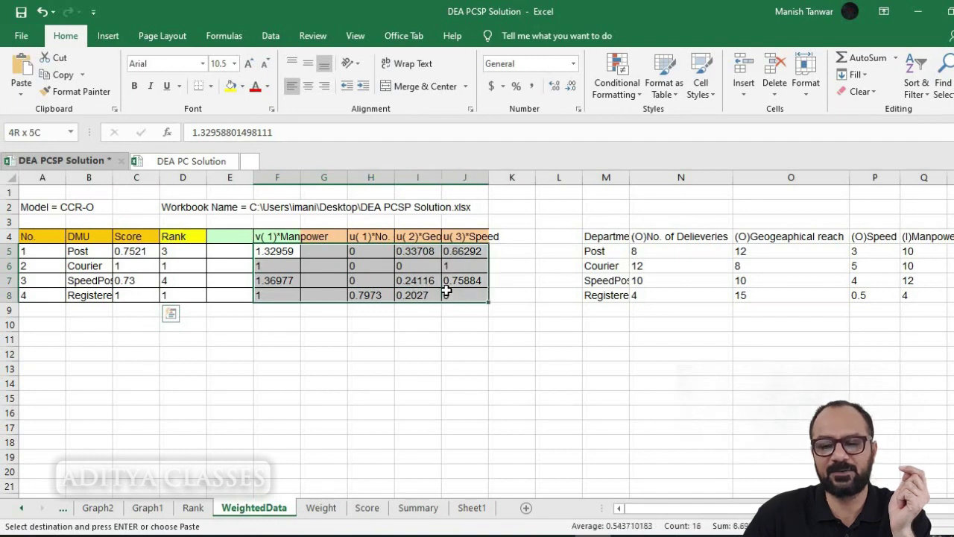
left_click(355, 415)
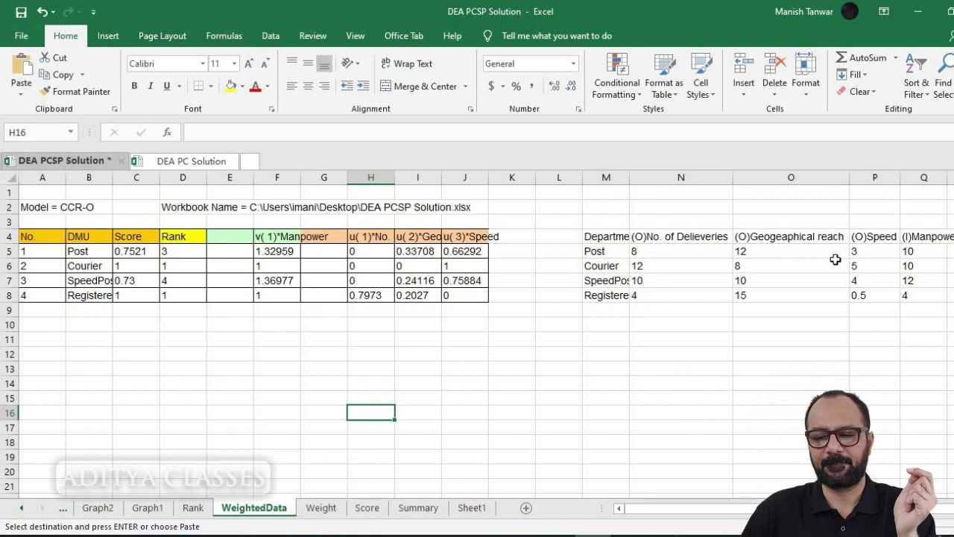
left_click(147, 268)
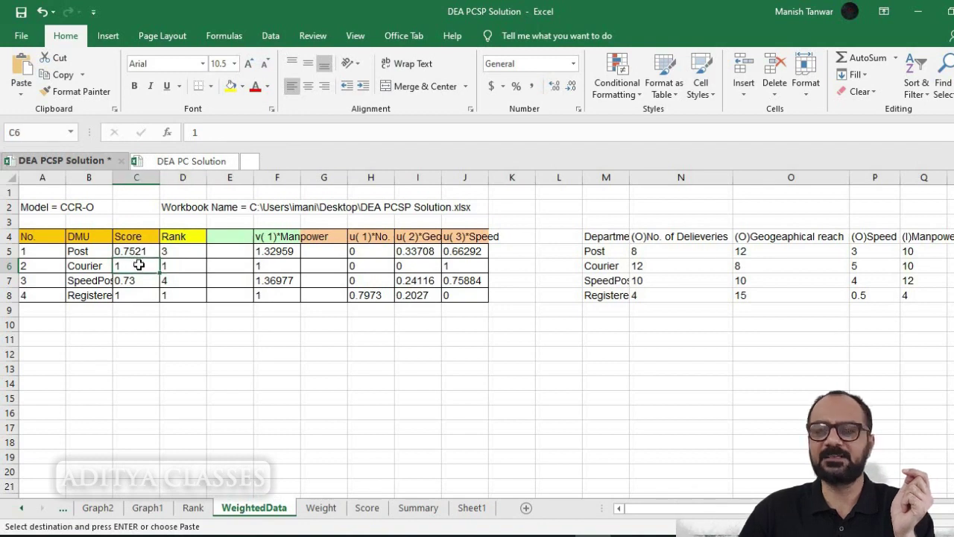
left_click(466, 265)
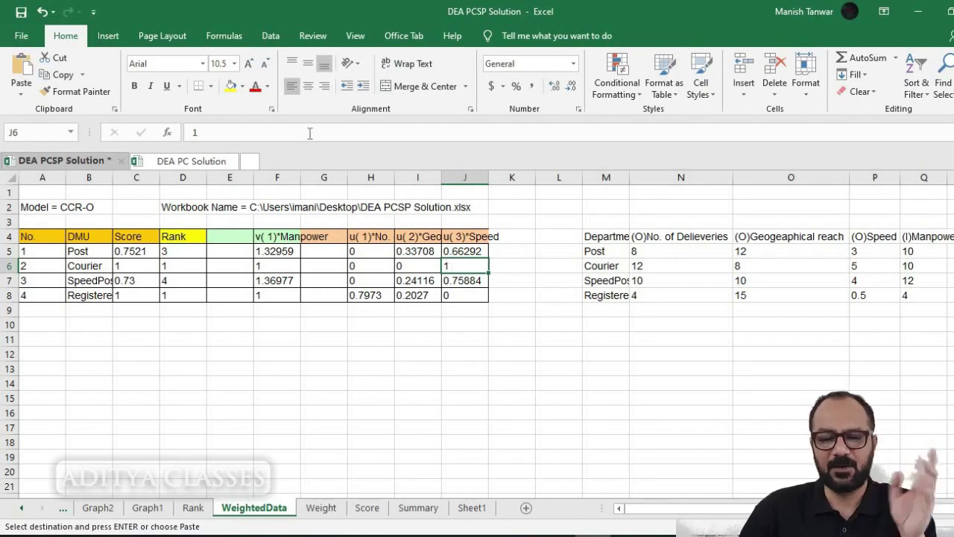
- Switch to DEA PC Solution and examine Courier's row and Post's weighted deliveries and geographical reach on its WeightedData sheet
left_click(215, 163)
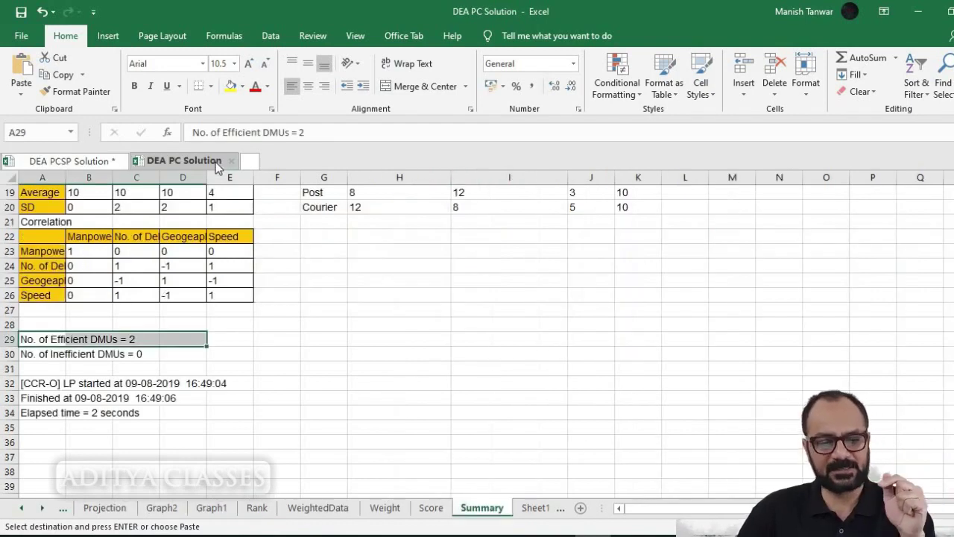
left_click(310, 505)
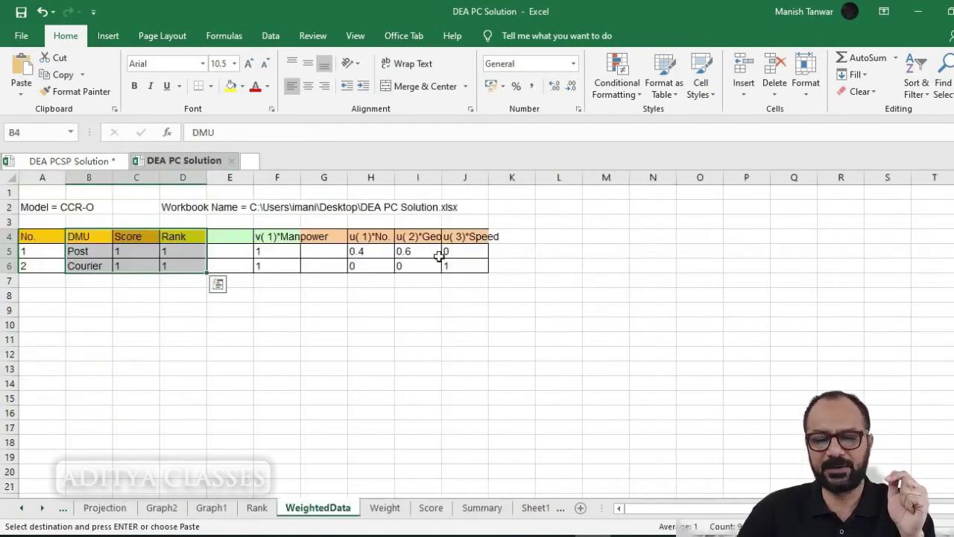
left_click(451, 343)
left_click_drag(68, 263, 453, 265)
type("Courier\t1\t1\t\t1\t\t0\t0\t1")
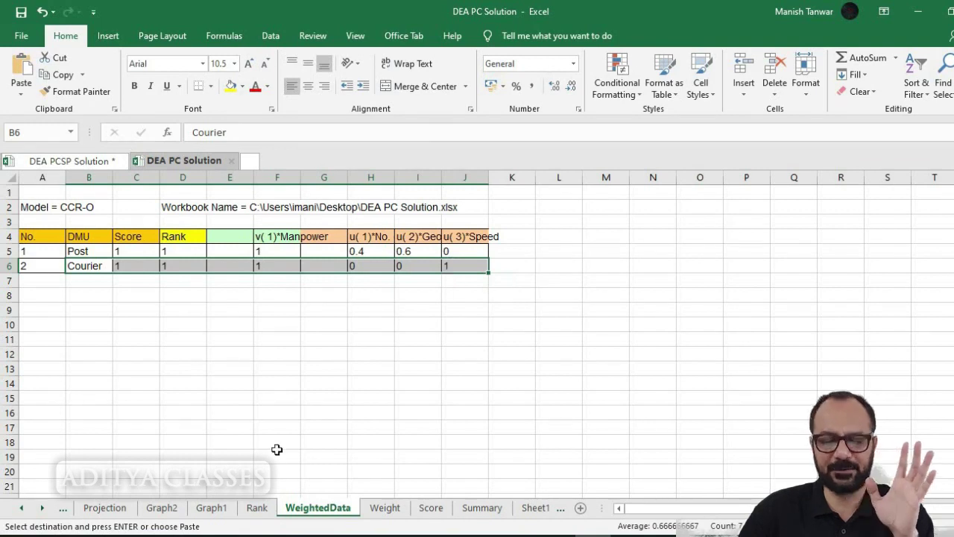
left_click_drag(353, 251, 410, 253)
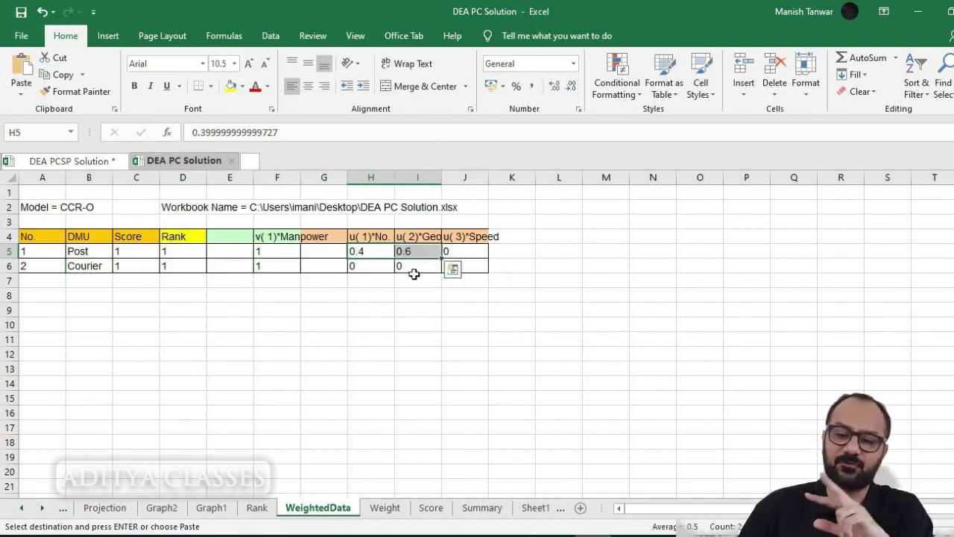
- Autofit the weighted No. of Delieveries and Geogeaphical reach columns in DEA PC Solution and check Post's deliveries value
double_click(394, 178)
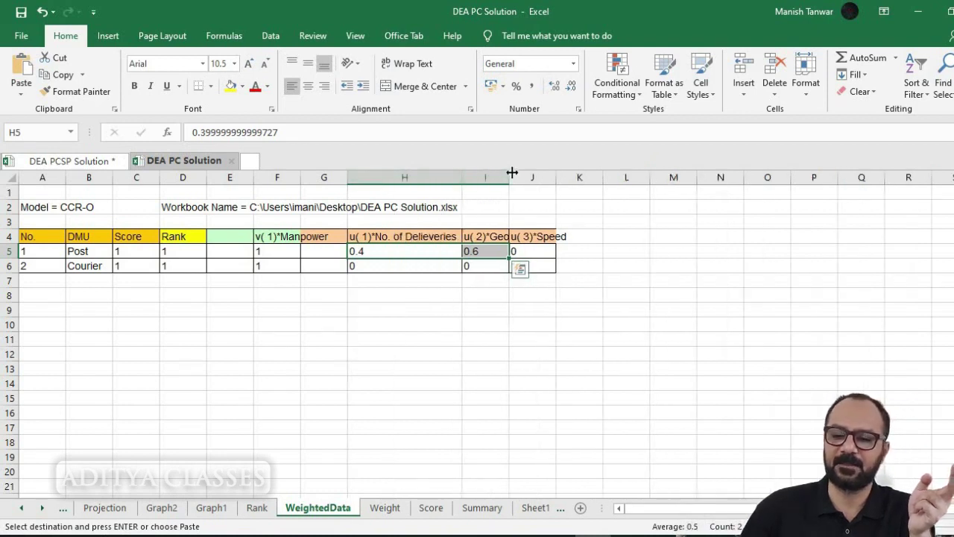
double_click(509, 177)
left_click(403, 252)
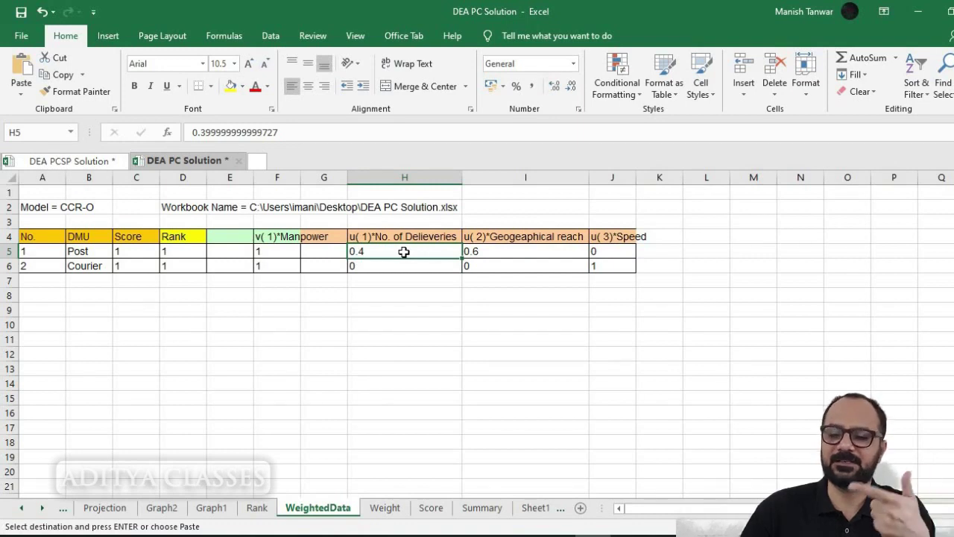
- Return to DEA PCSP Solution and autofit the weighted No. of Delieveries and Geogeaphical reach columns
left_click(82, 162)
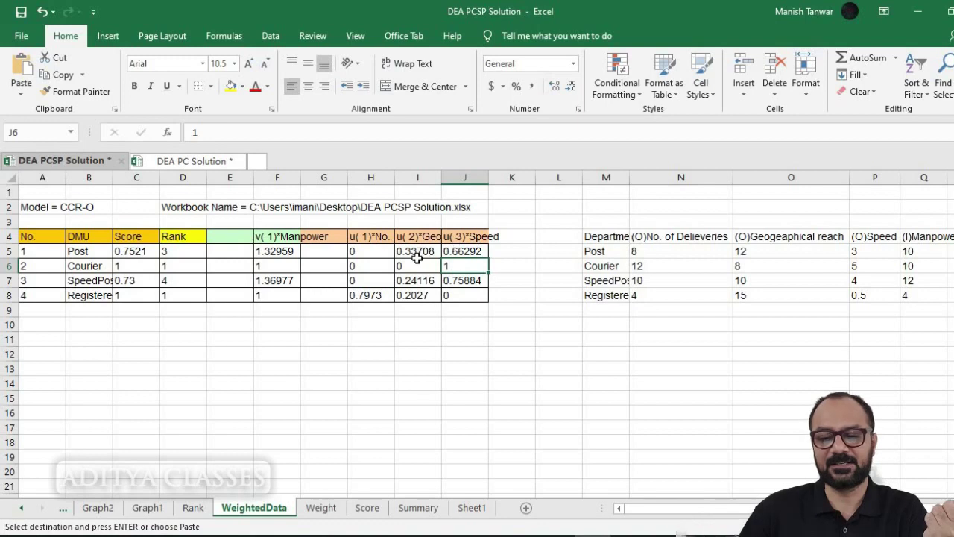
double_click(395, 177)
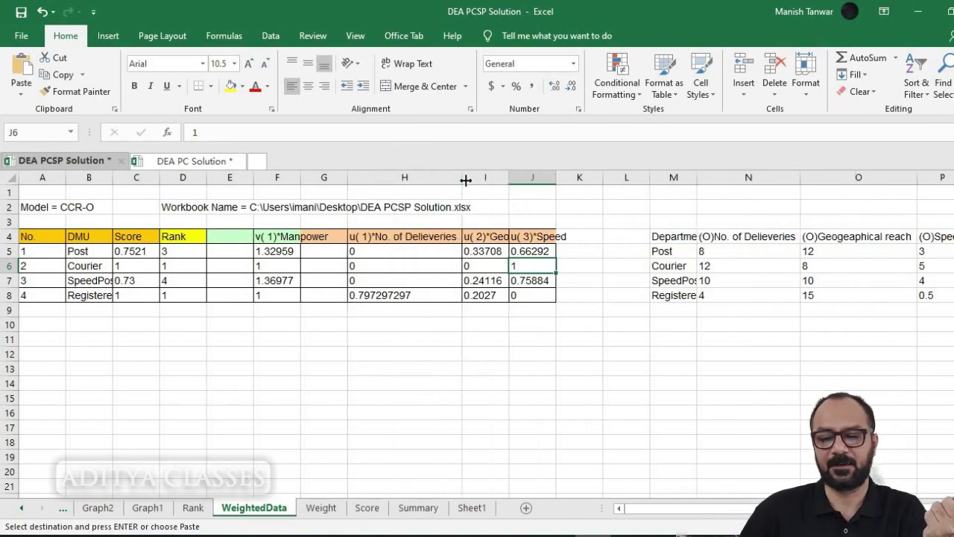
double_click(509, 177)
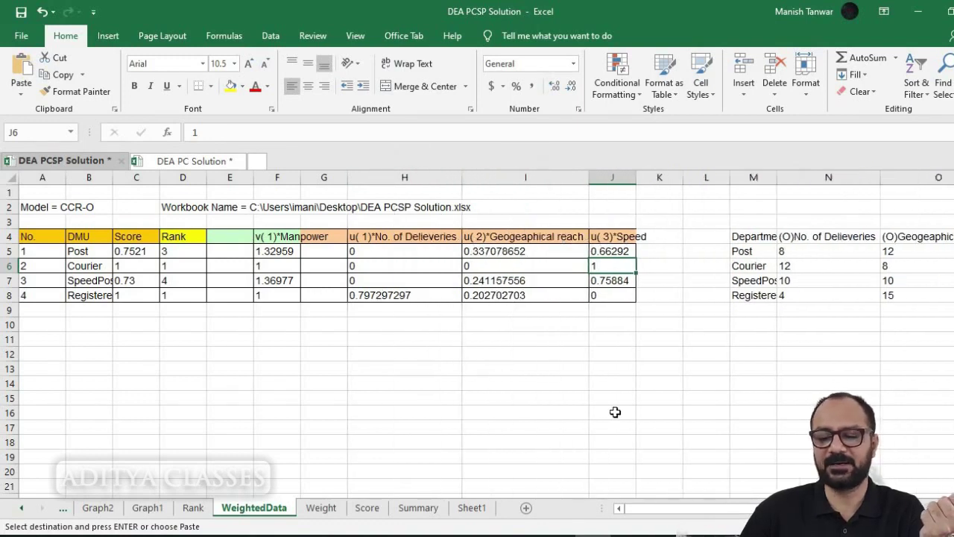
- Move the pasted source data table below the weighted results so that it starts at cell D12
left_click_drag(753, 236, 952, 310)
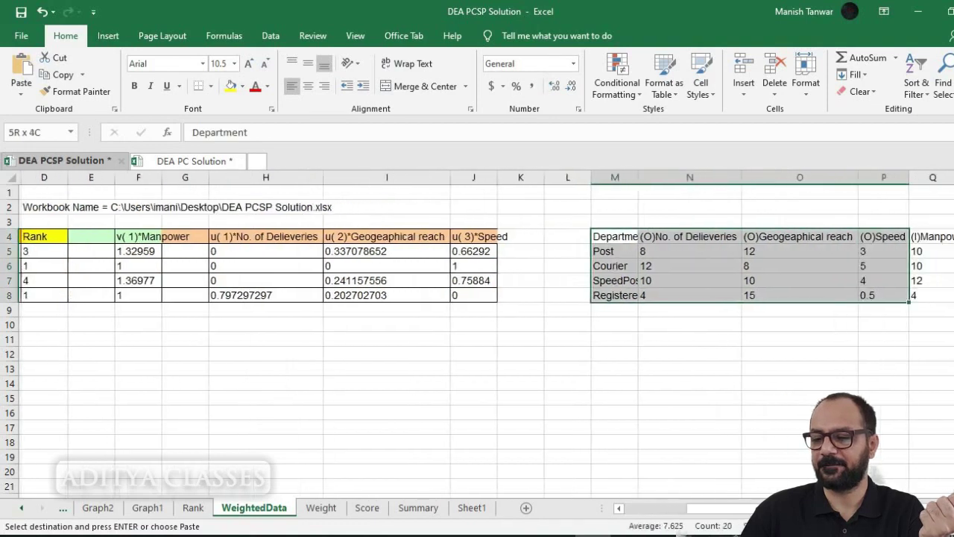
left_click_drag(565, 223, 142, 364)
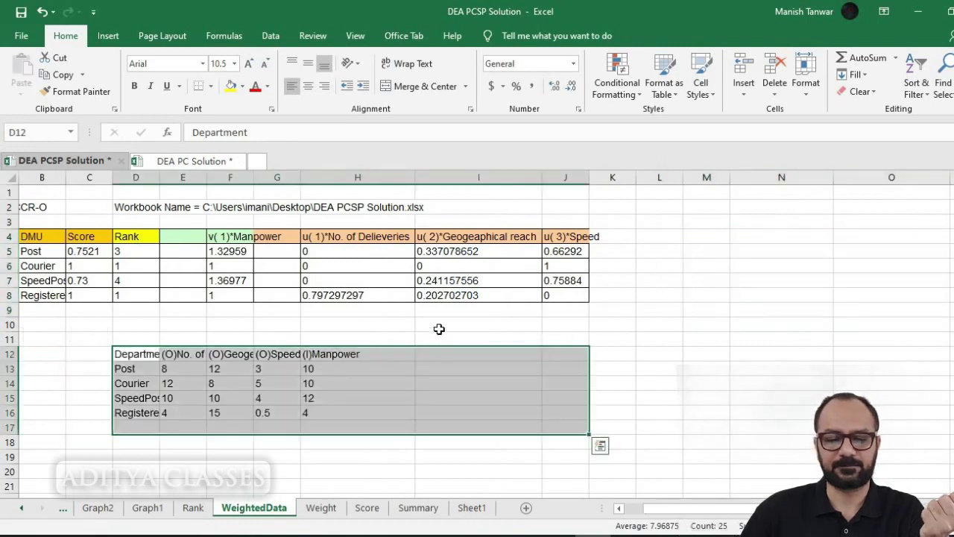
left_click(440, 328)
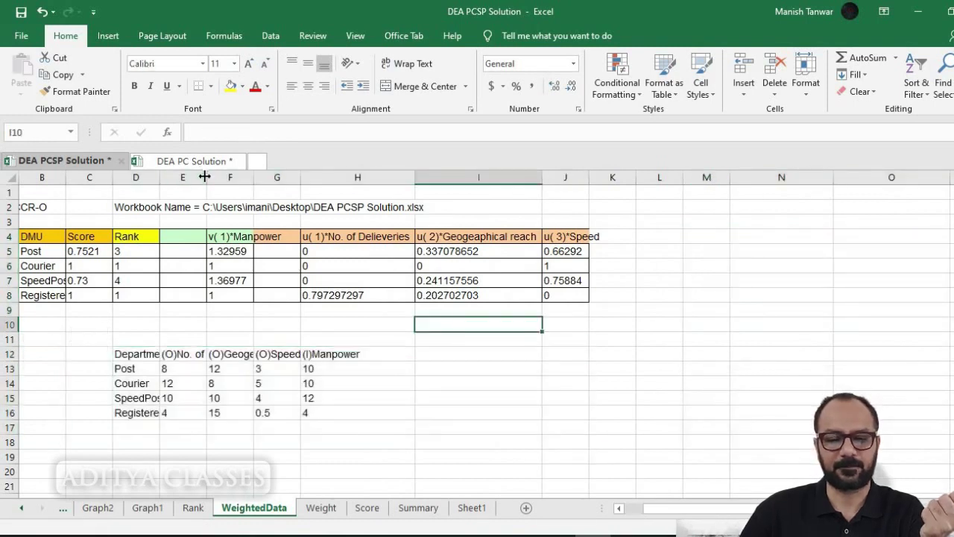
- Autofit columns E and F so the moved table's No. of Delieveries and Geogeaphical reach headings fit
double_click(205, 173)
left_click(313, 191)
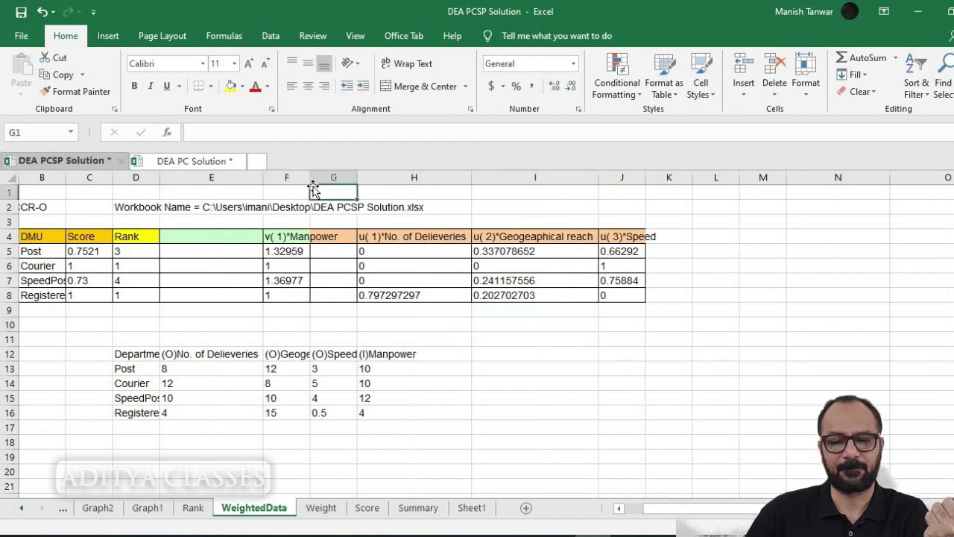
double_click(312, 176)
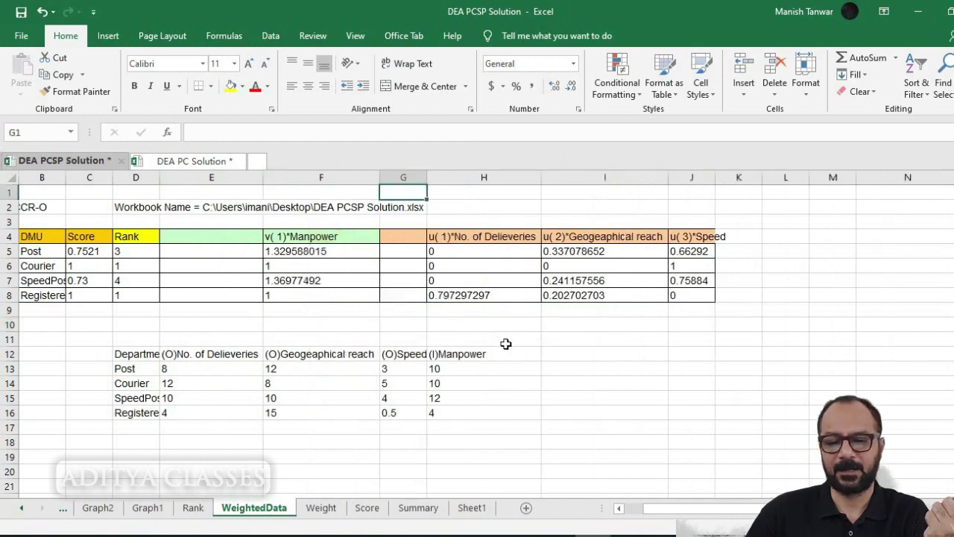
left_click(535, 396)
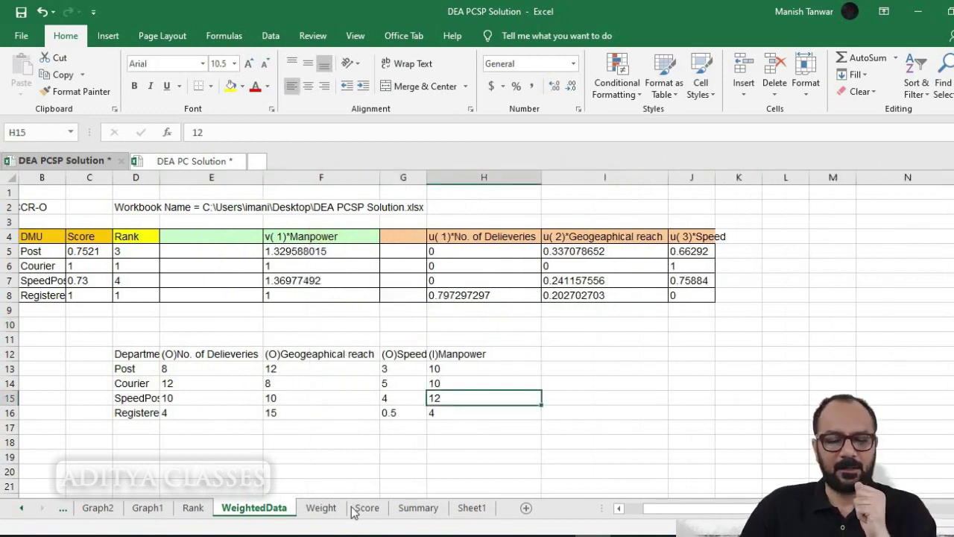
left_click(622, 508)
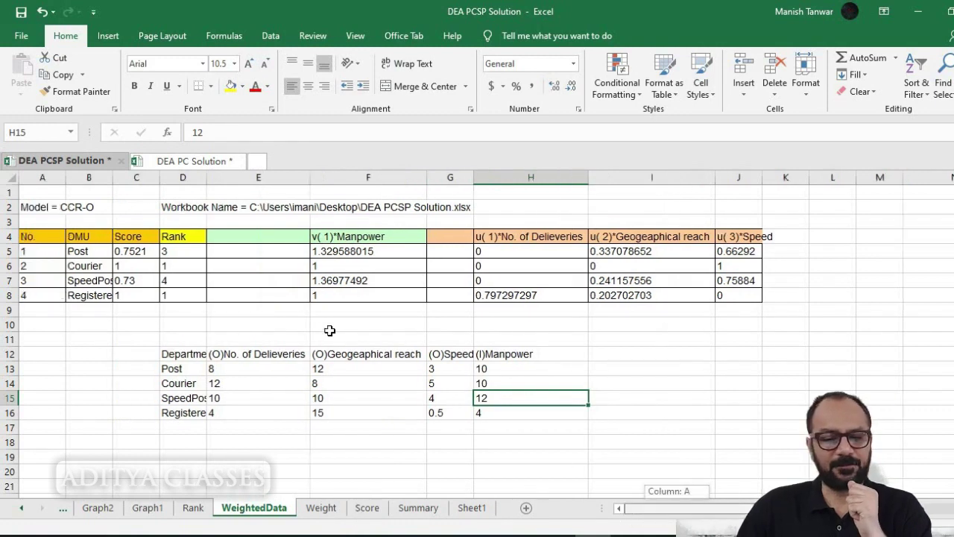
- Switch to DEA PC Solution and examine Post's weighted No. of Delieveries value, leaving the cell unedited
left_click(82, 252)
left_click(205, 166)
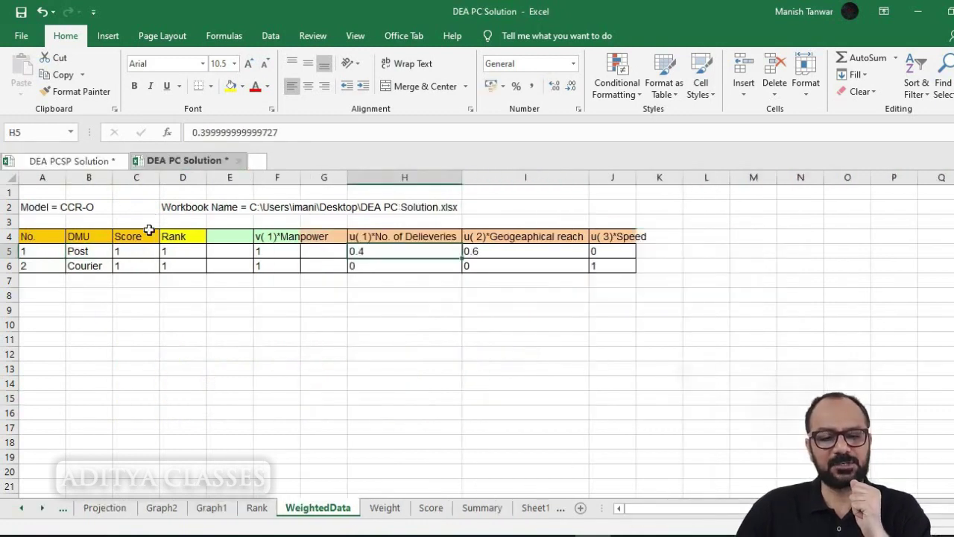
left_click_drag(79, 252, 466, 256)
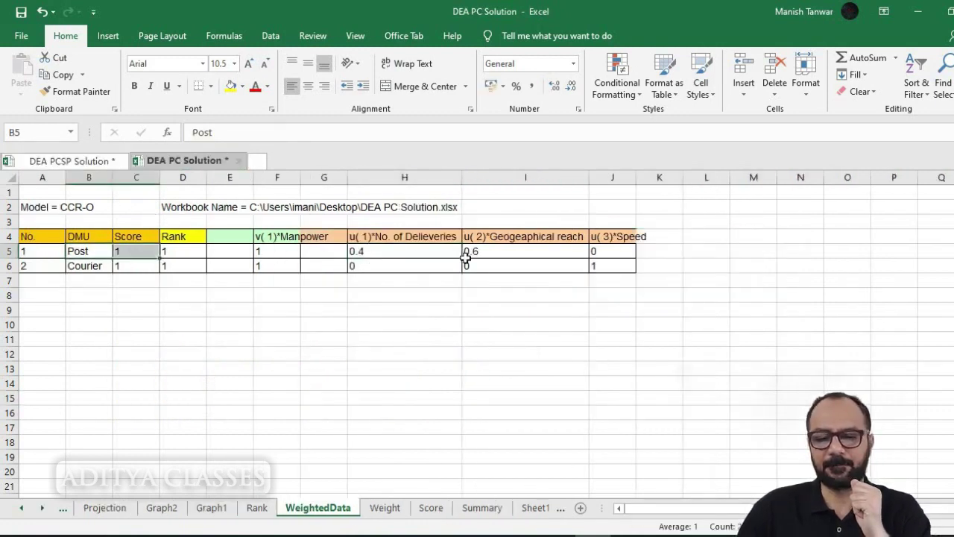
double_click(383, 251)
left_click_drag(387, 251, 514, 255)
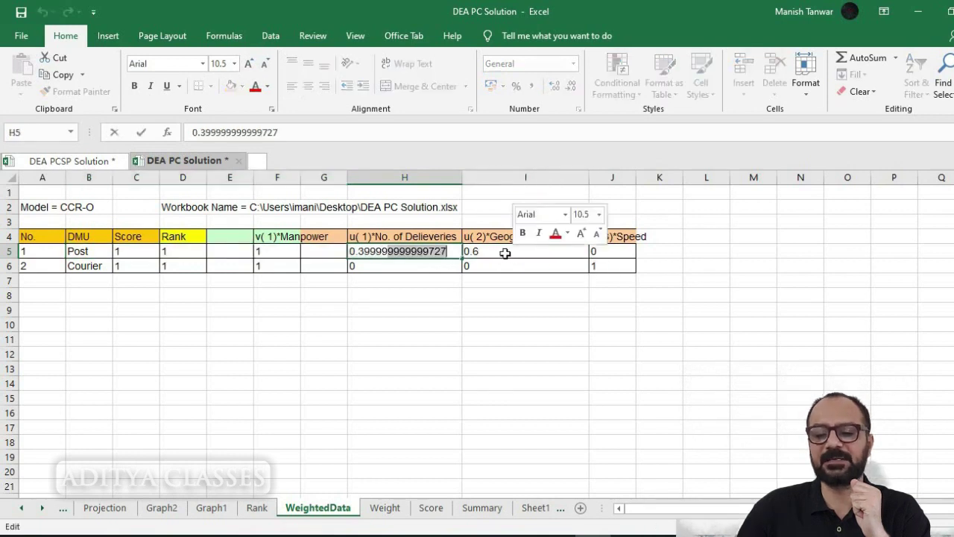
key("Escape")
- Return to DEA PCSP Solution and compare Post's source Geogeaphical reach with its weighted Speed value
left_click(75, 160)
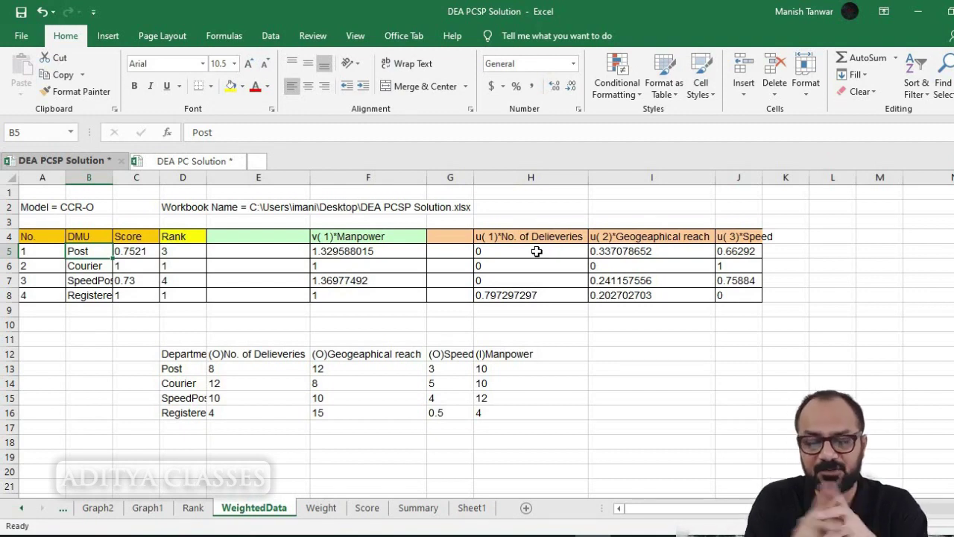
left_click(357, 371)
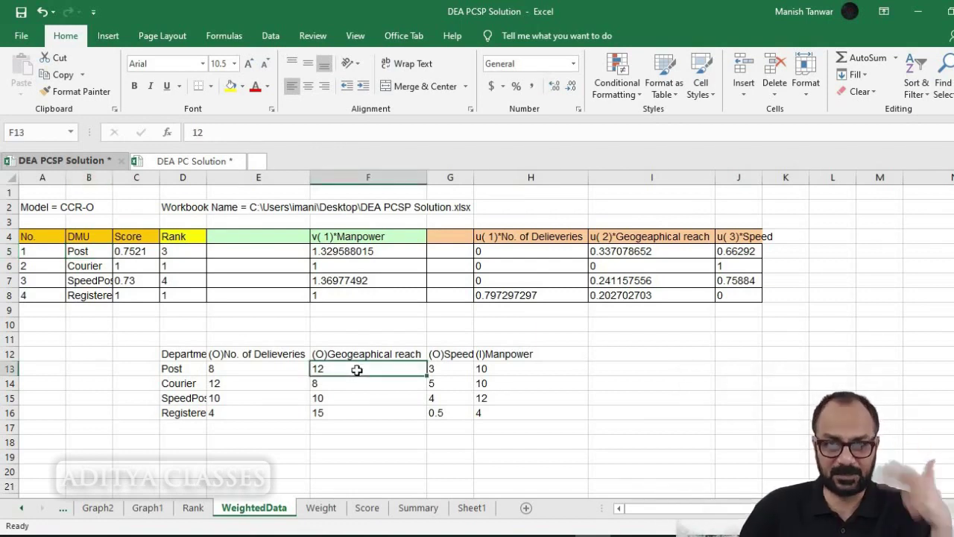
left_click(736, 252)
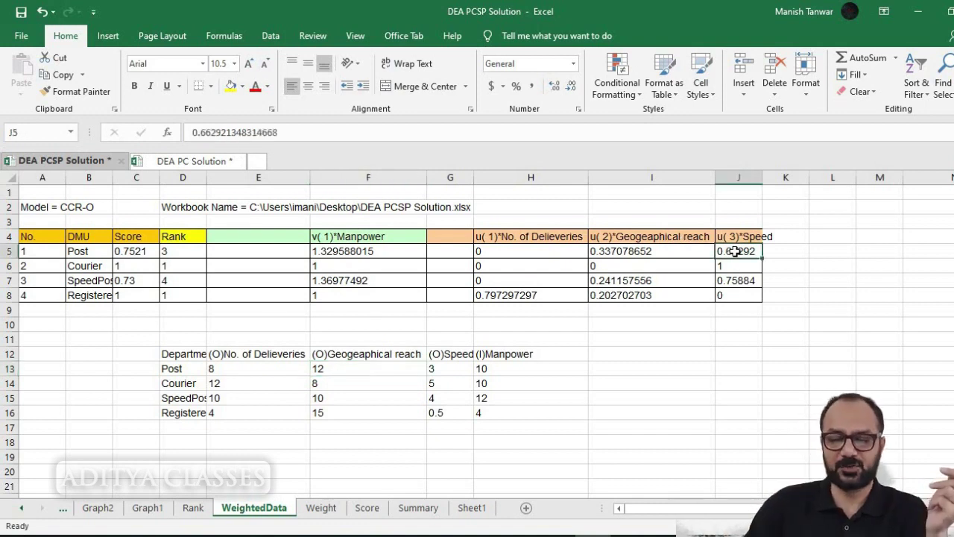
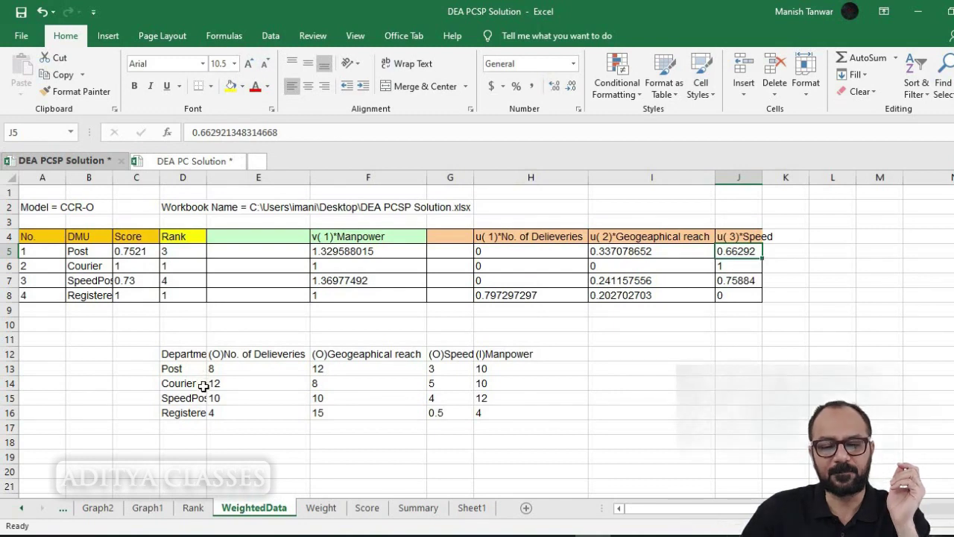
- Autofit column D so the full department names in the source table fit
left_click(164, 382)
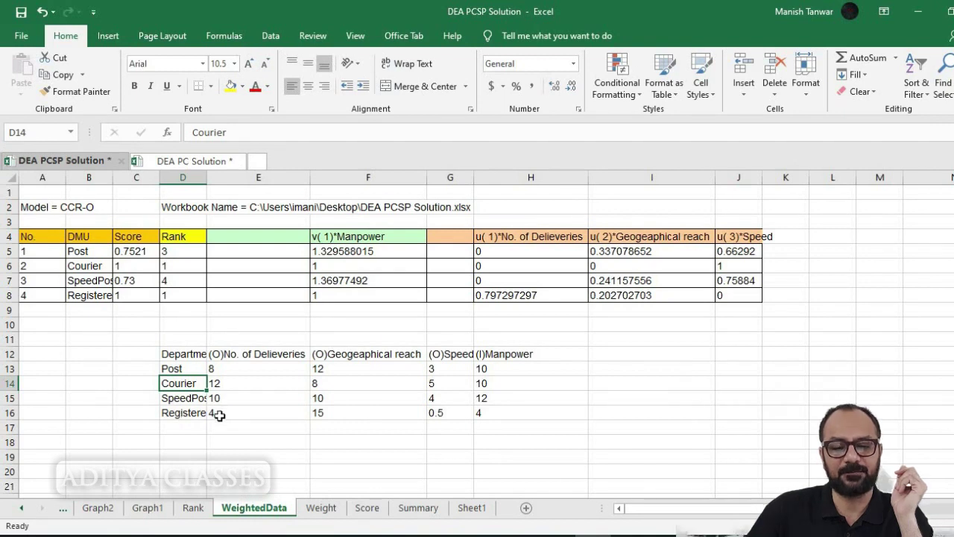
double_click(206, 177)
left_click_drag(483, 179, 298, 187)
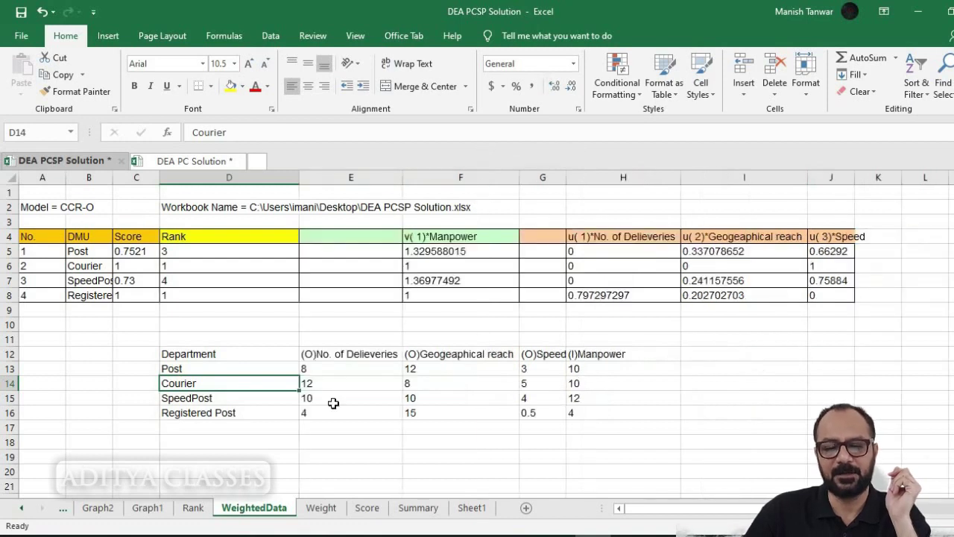
- Compare Registered Post's source deliveries and speed with its weighted No. of Delieveries, Geogeaphical reach and Speed values, checking Post's source speed as well
left_click(323, 412)
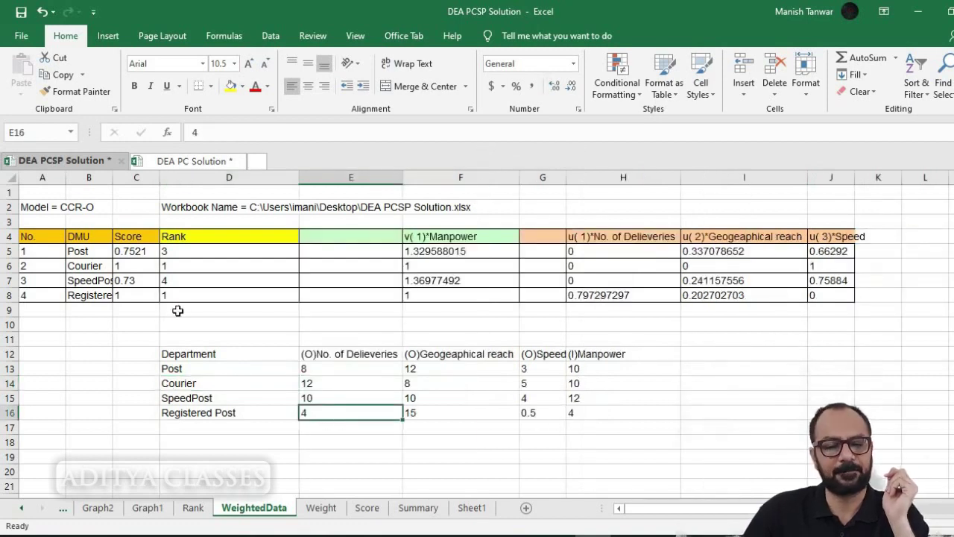
left_click(644, 298)
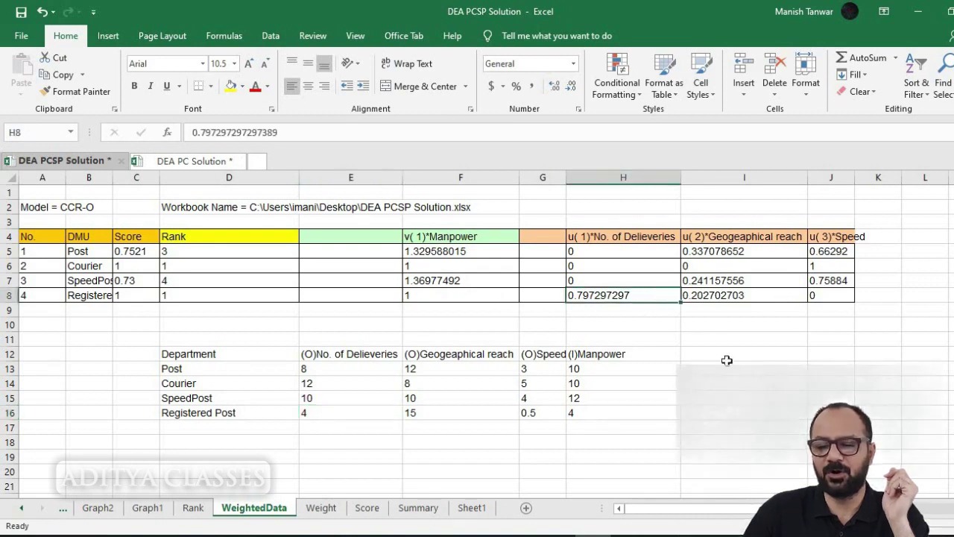
left_click(739, 297)
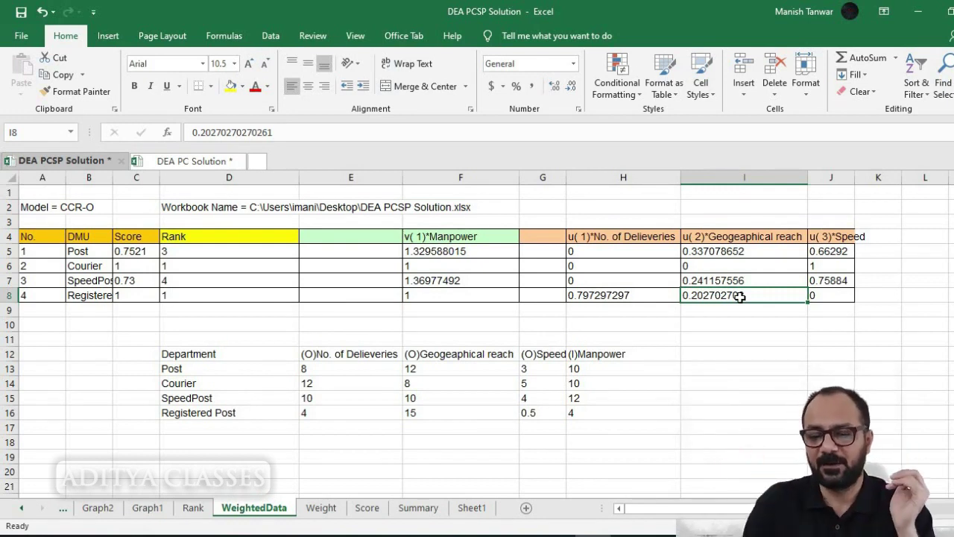
left_click(530, 371)
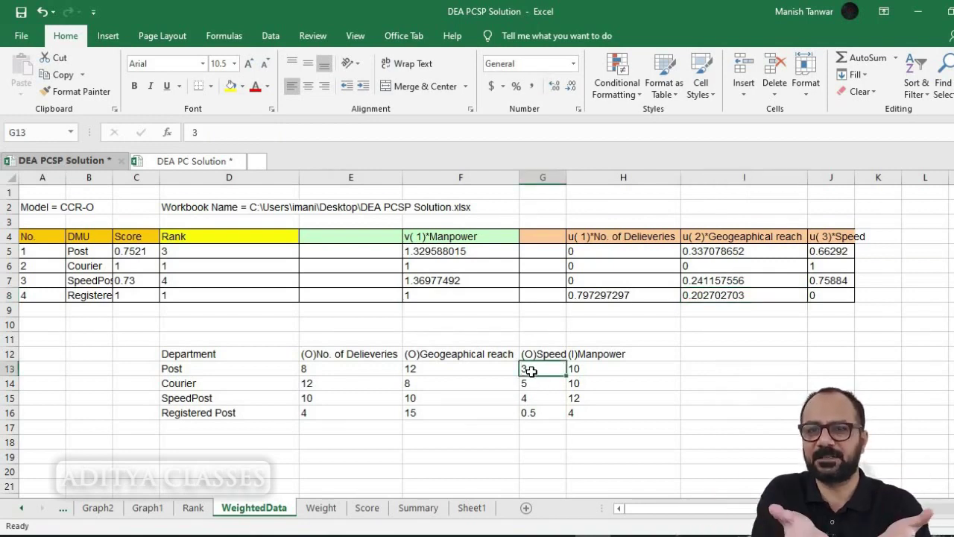
left_click(535, 415)
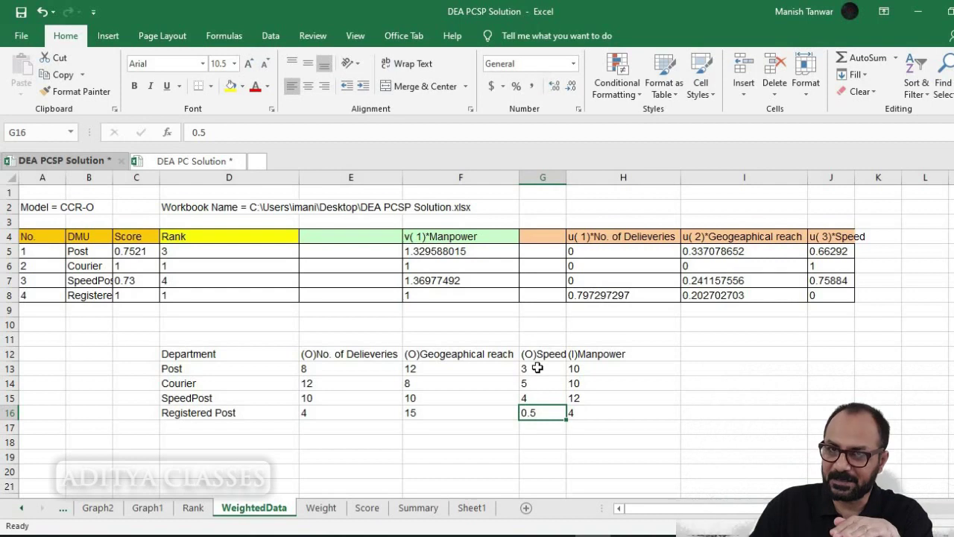
left_click(835, 298)
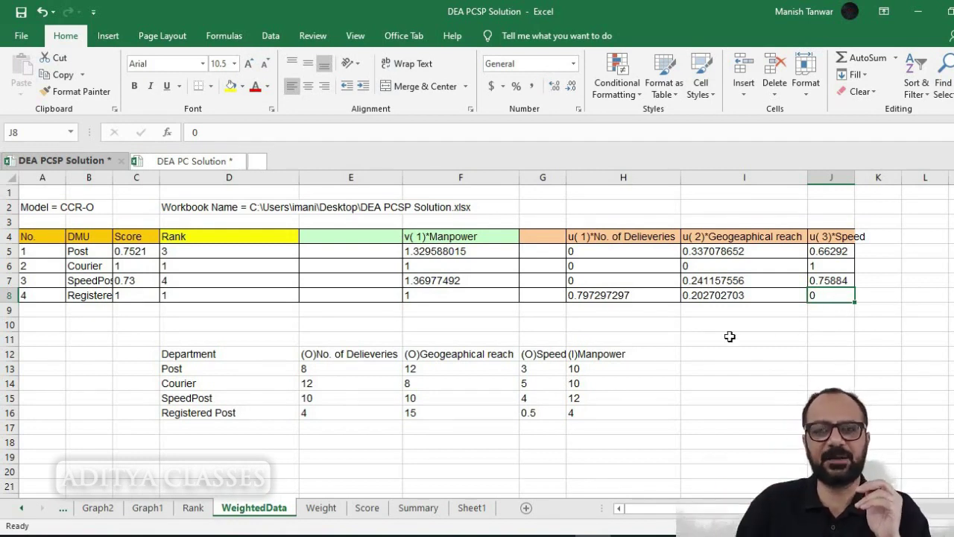
- Examine Registered Post's weighted No. of Delieveries and Geogeaphical reach together, focusing on the deliveries value
left_click_drag(667, 292, 709, 295)
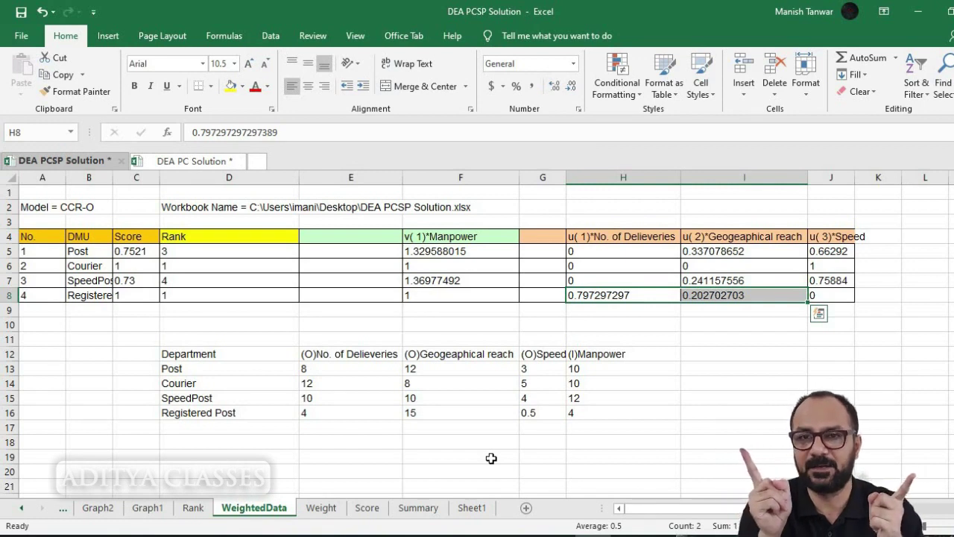
left_click(598, 297)
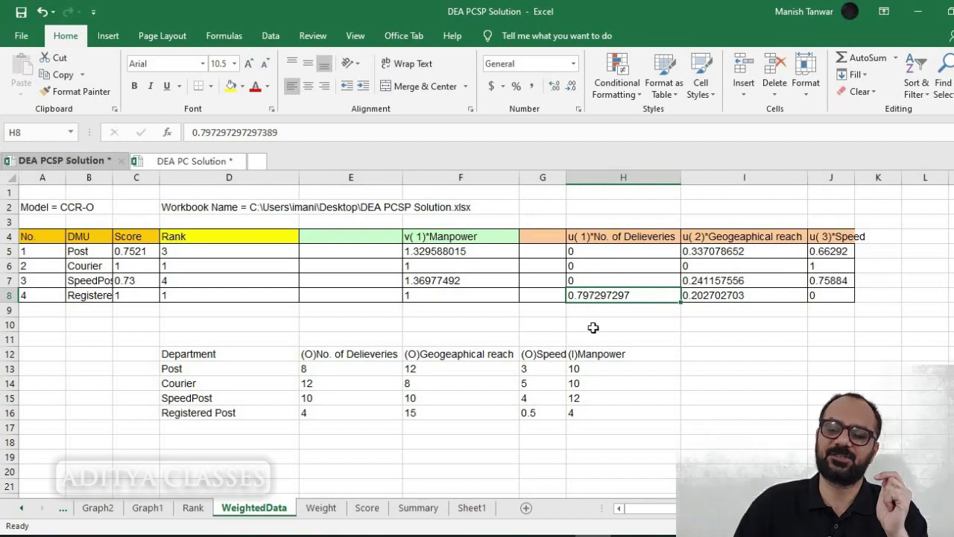
key("Down")
key("Down")
key("Down")
left_click(595, 295)
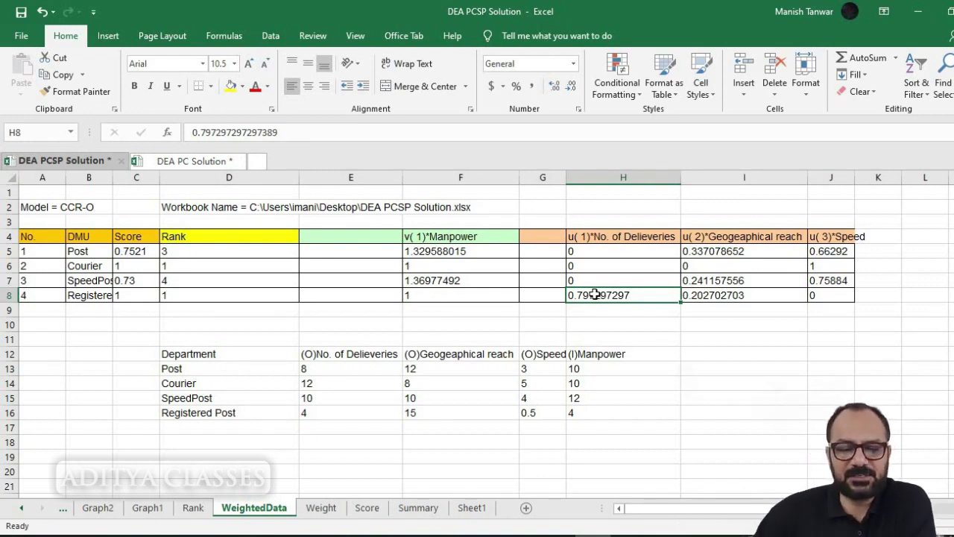
- Review SpeedPost's No. of Delieveries, Geogeaphical reach and Speed in the source table
left_click(395, 403)
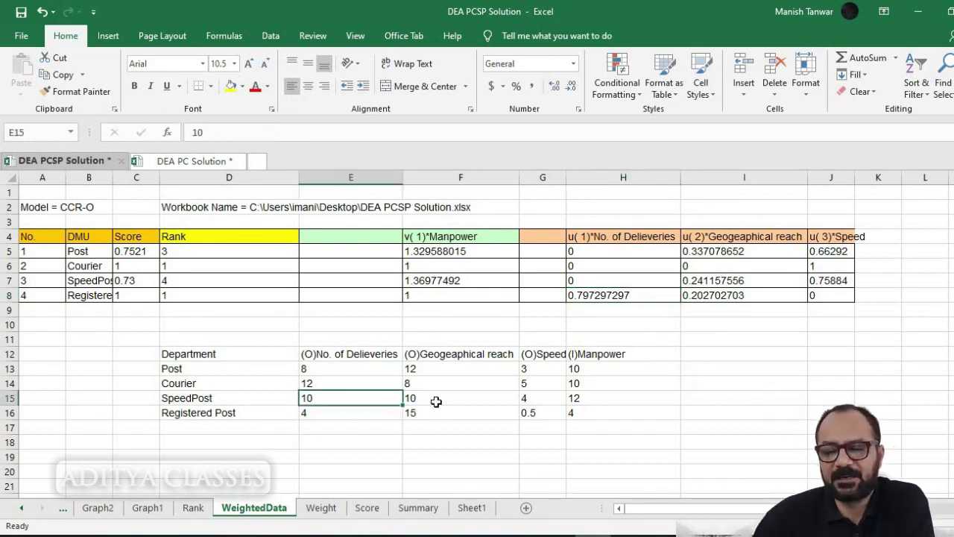
left_click(436, 401)
left_click(543, 401)
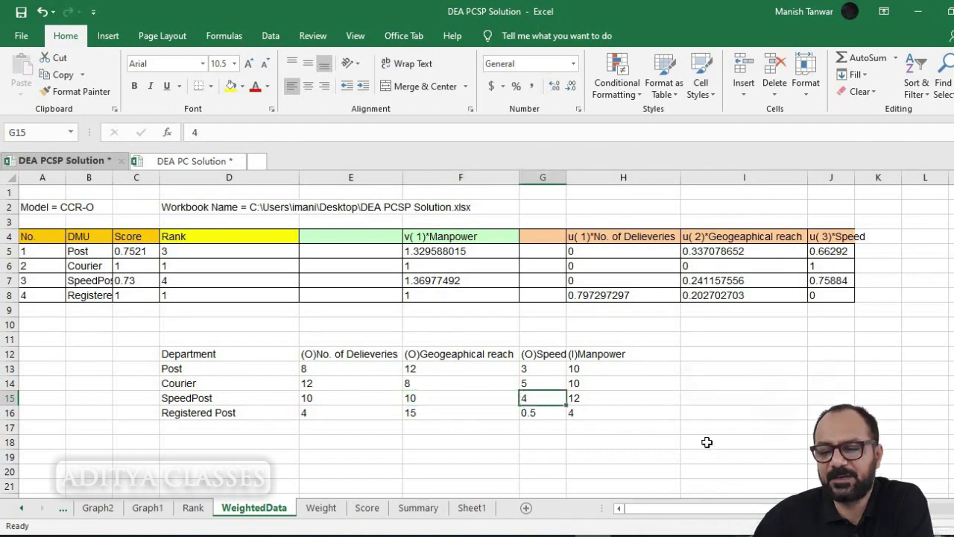
left_click(309, 399)
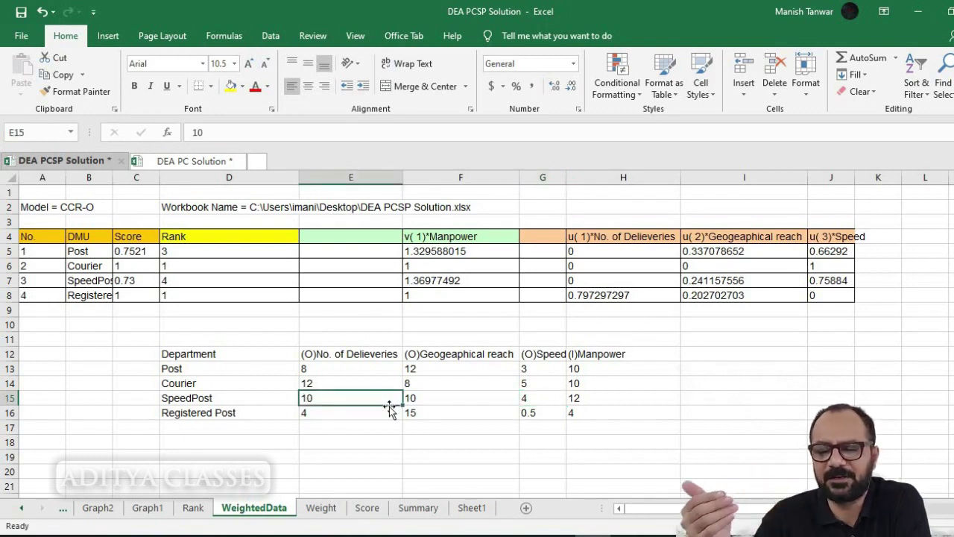
left_click(552, 401)
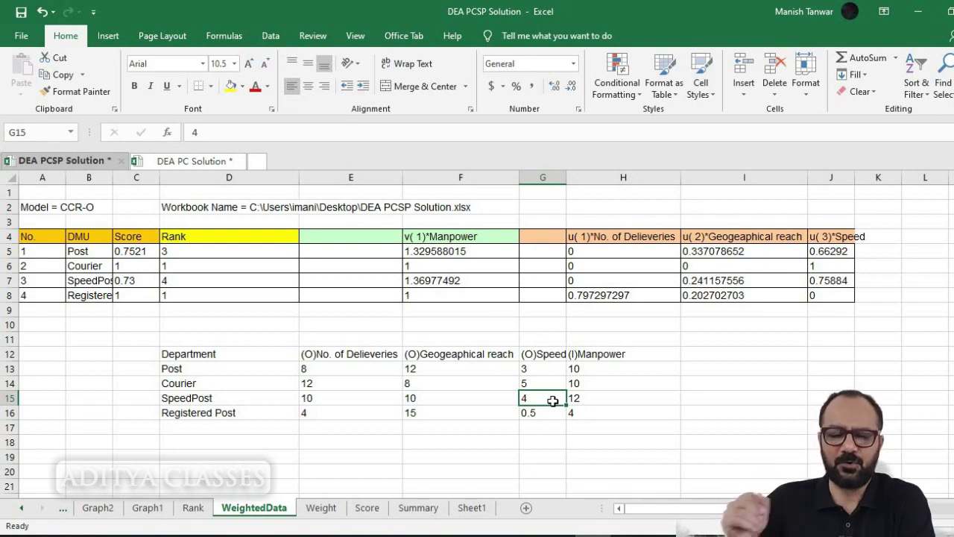
- Compare SpeedPost's weighted Geogeaphical reach and Speed with its matching source values
left_click(693, 281)
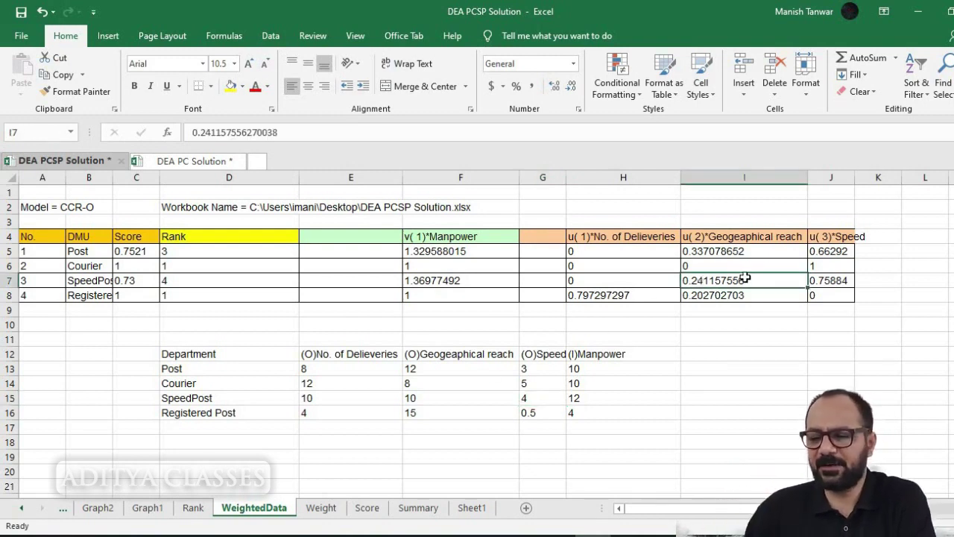
left_click(820, 282)
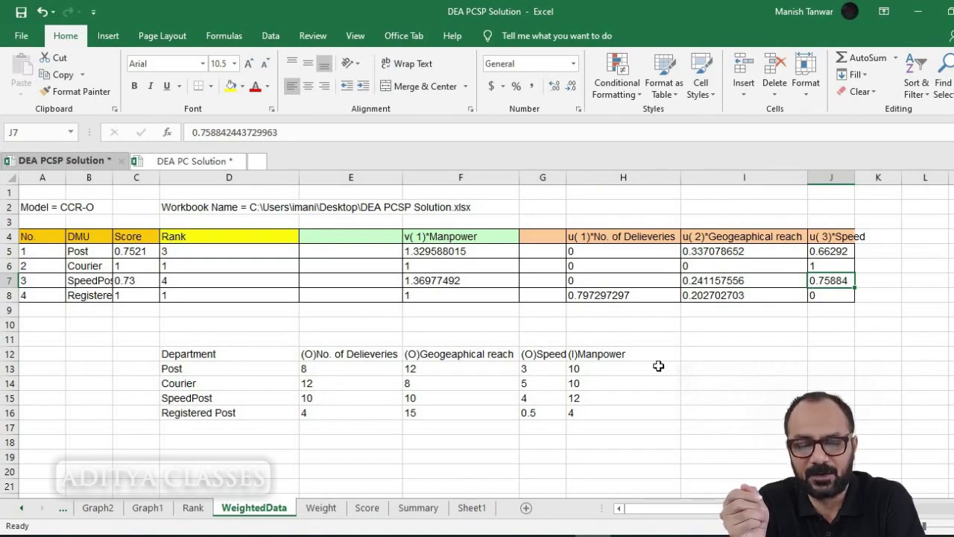
left_click(544, 395)
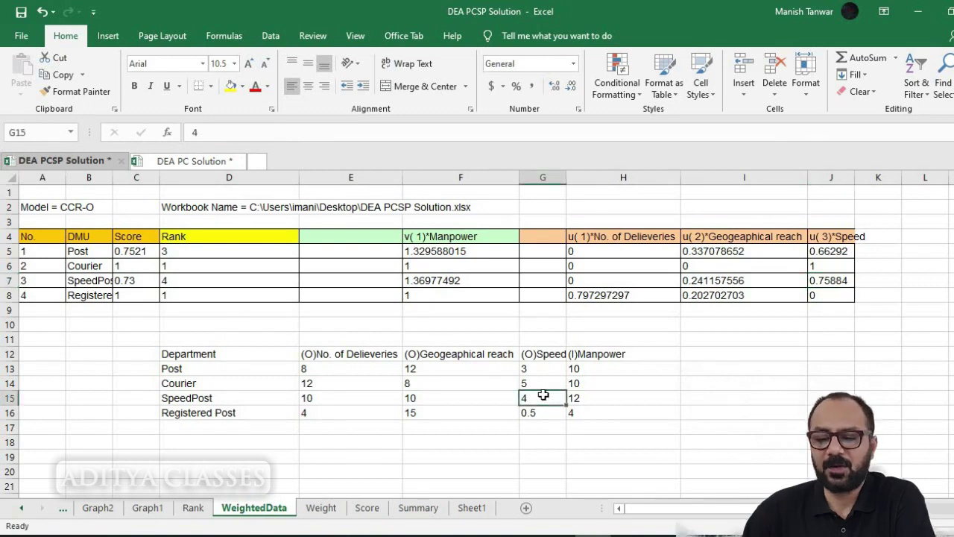
left_click(454, 398)
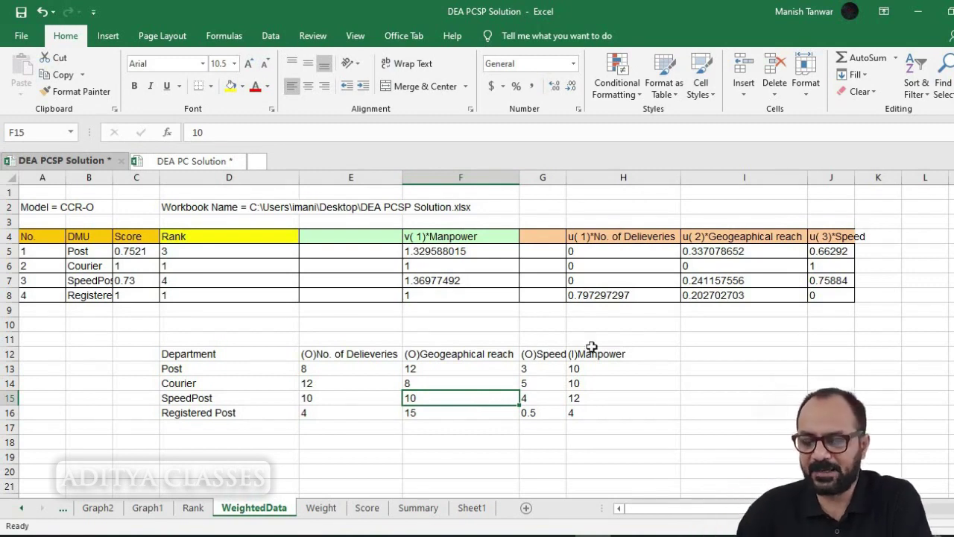
left_click(748, 283)
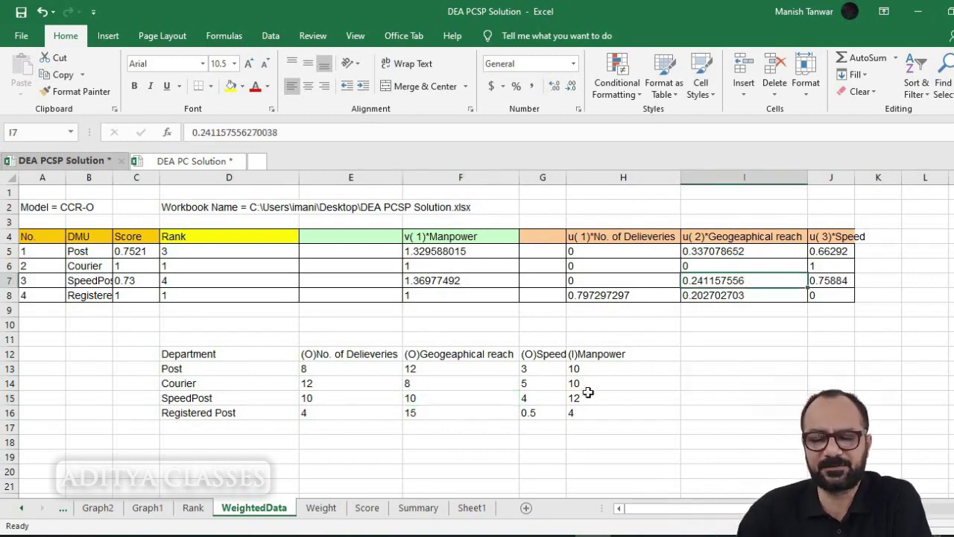
- Compare SpeedPost's source Geogeaphical reach with Post's, and its source Speed with Courier's
left_click(432, 399)
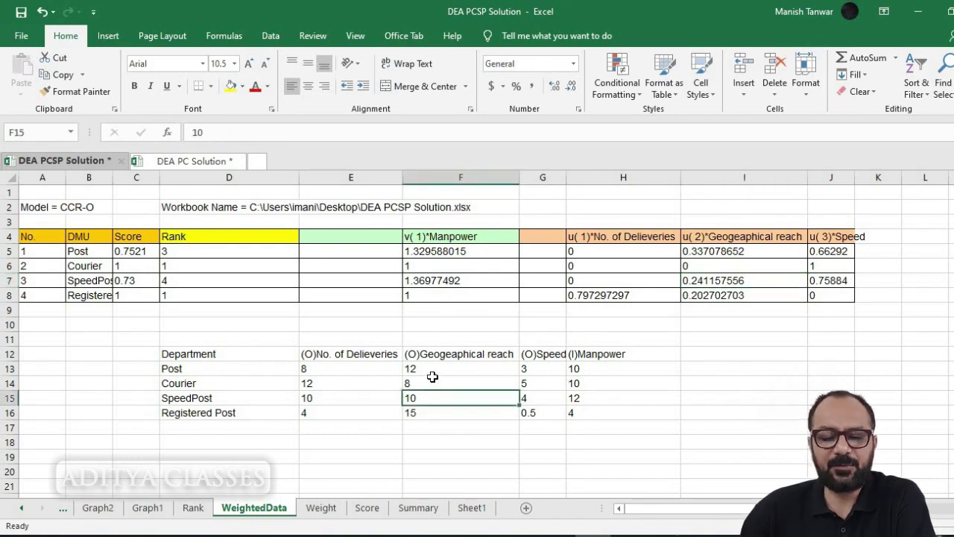
left_click(432, 367)
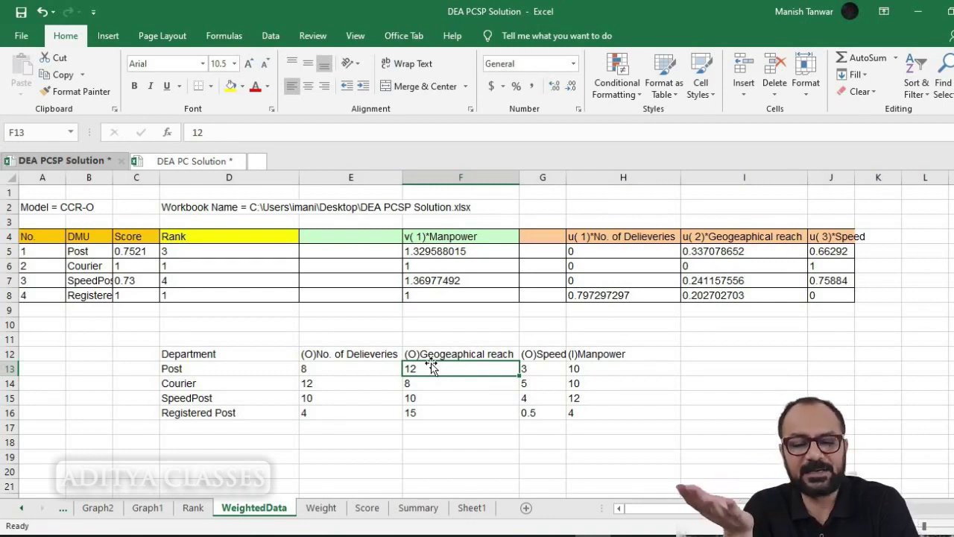
left_click(541, 401)
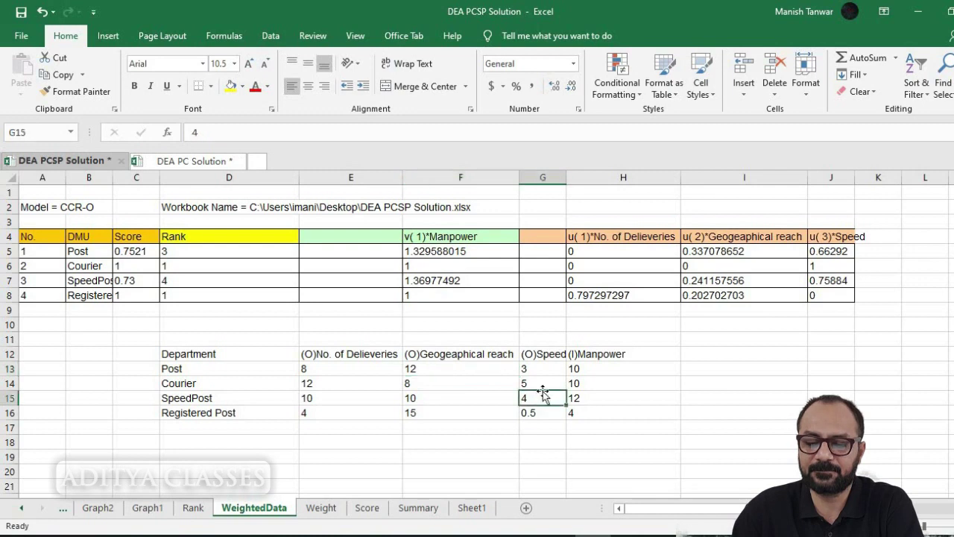
left_click(542, 382)
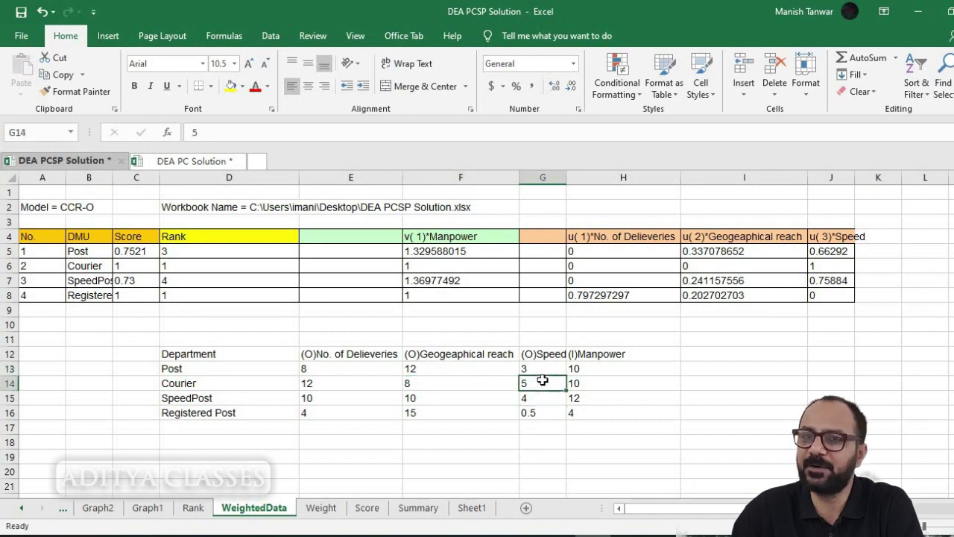
left_click(448, 397)
left_click(443, 369)
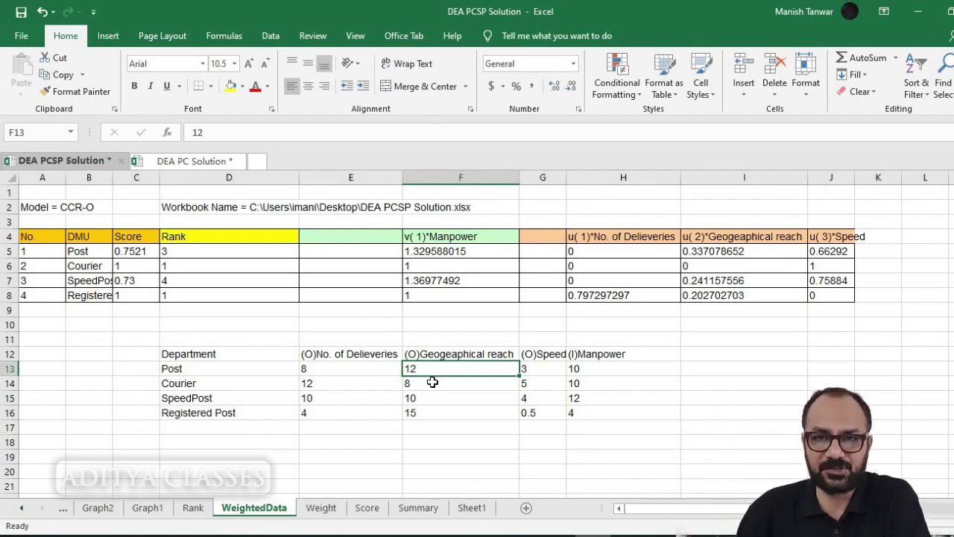
- Select SpeedPost's weighted Geogeaphical reach and Speed, and examine the weighted Manpower column for all departments
left_click_drag(688, 284, 814, 279)
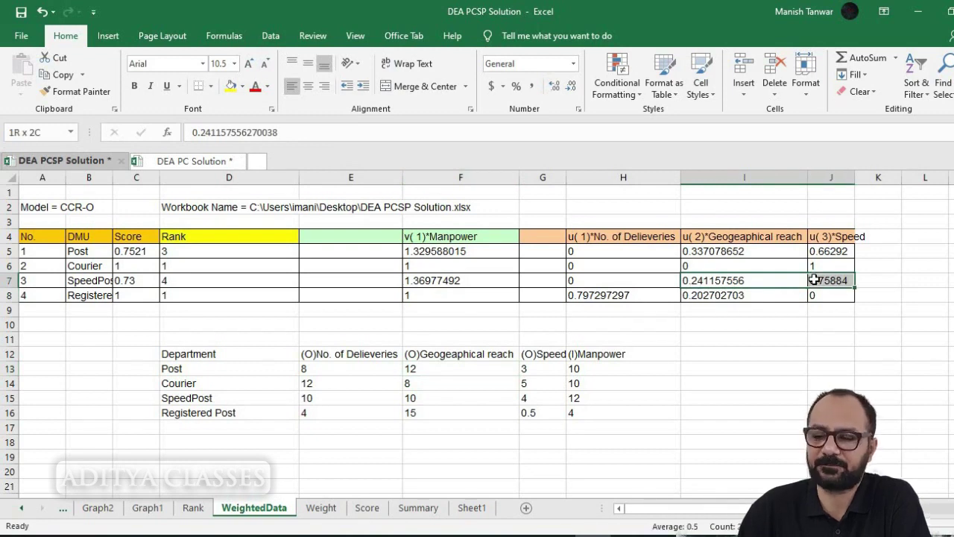
left_click_drag(814, 280, 814, 280)
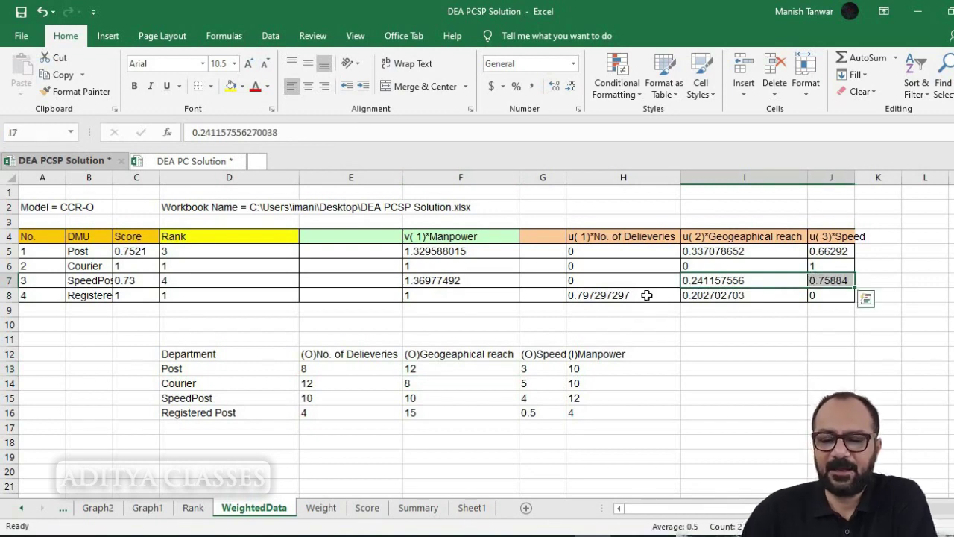
left_click_drag(406, 237, 462, 306)
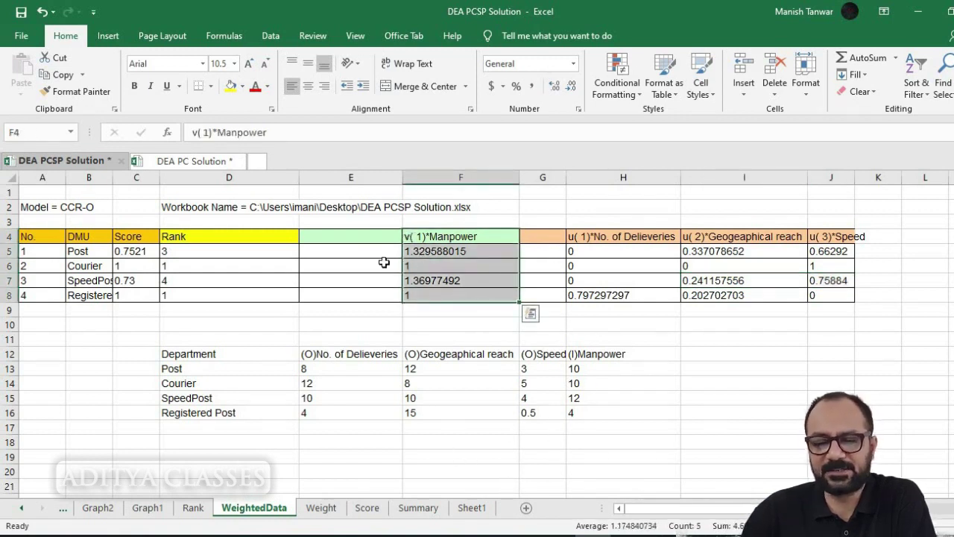
- Check Post's weighted Manpower, and look through the Score, Weight and Rank sheets before returning to WeightedData
left_click(437, 250)
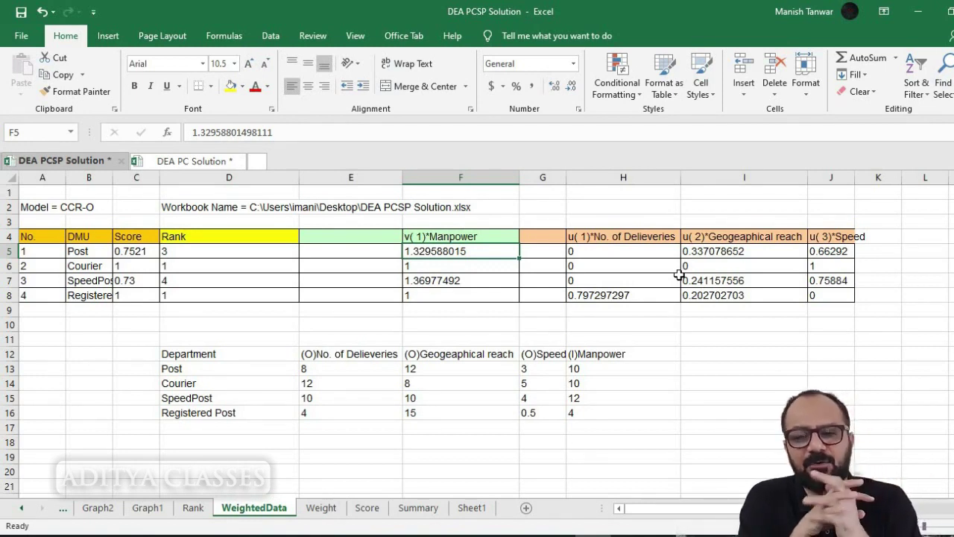
left_click(367, 509)
left_click(321, 509)
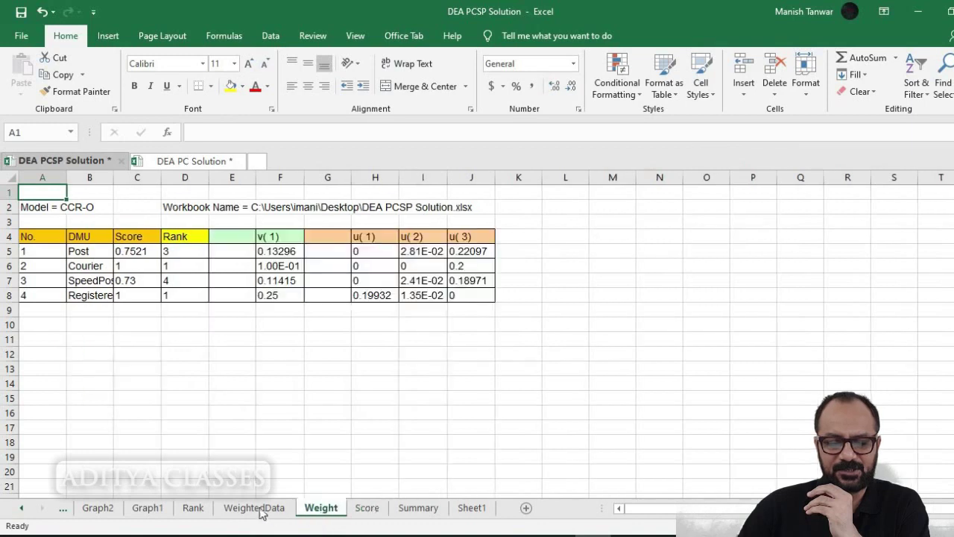
left_click(193, 509)
left_click(257, 509)
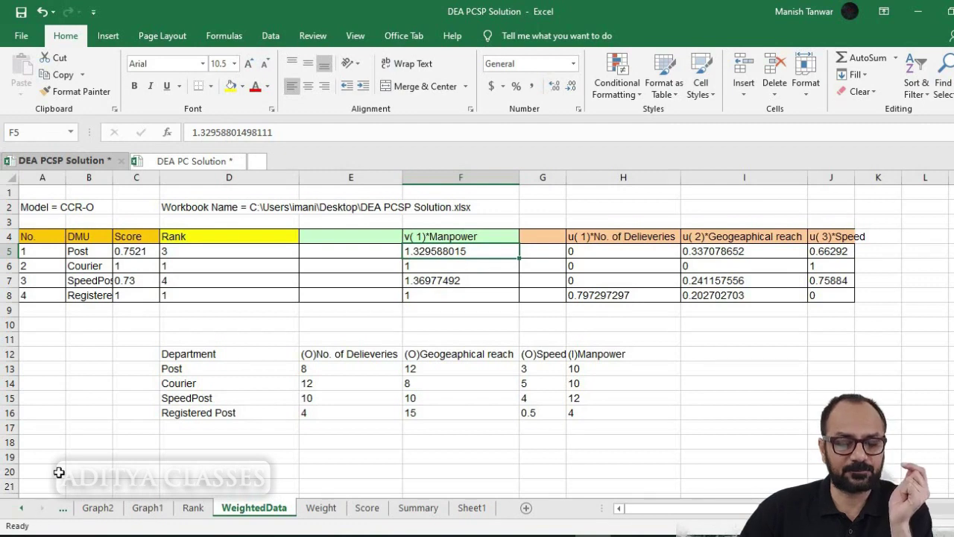
- Compare the Graph1 efficiency charts of the DEA PC Solution and DEA PCSP Solution workbooks
left_click(211, 160)
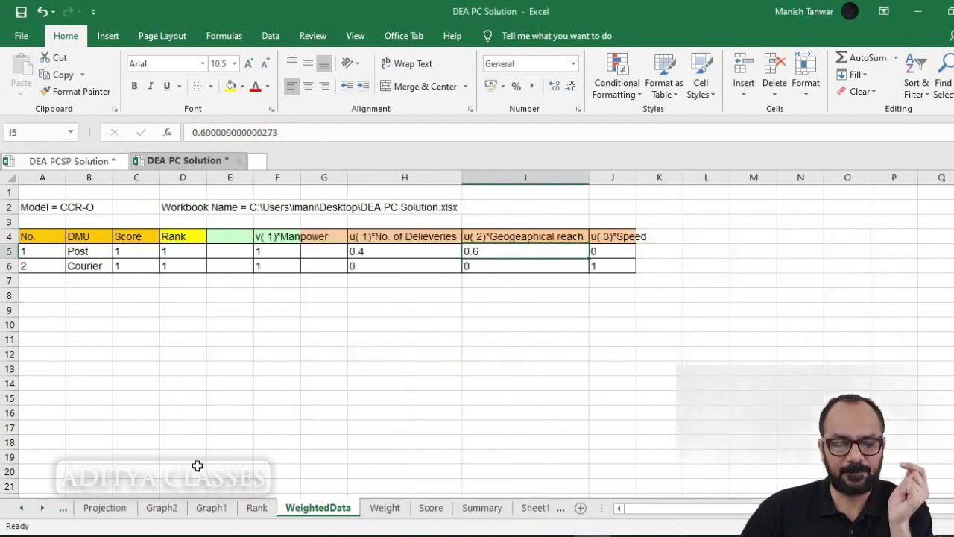
left_click(203, 510)
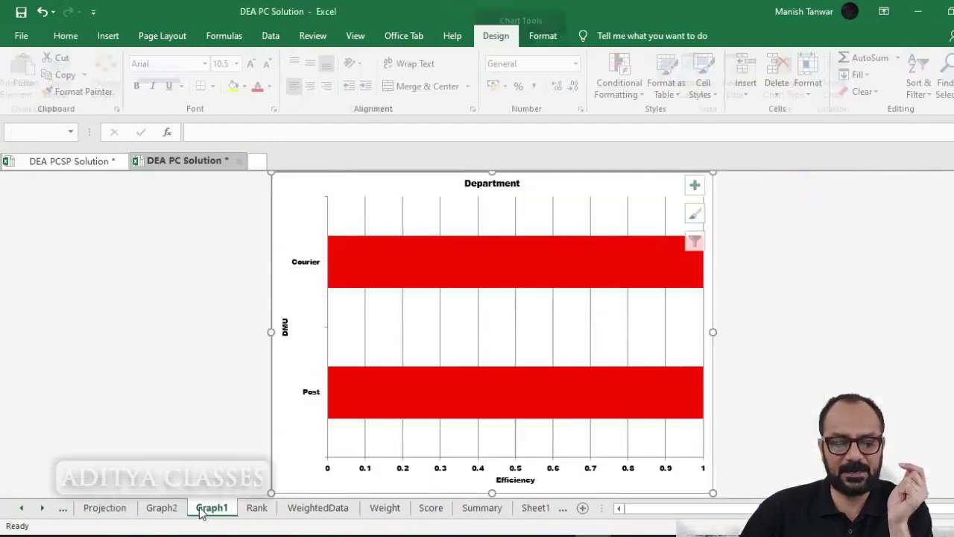
left_click(24, 509)
left_click(88, 162)
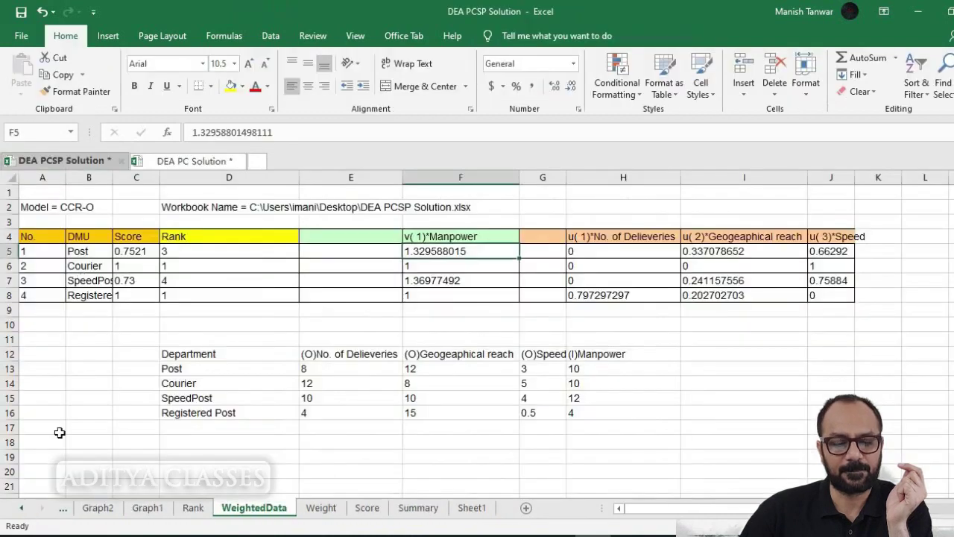
left_click(21, 507)
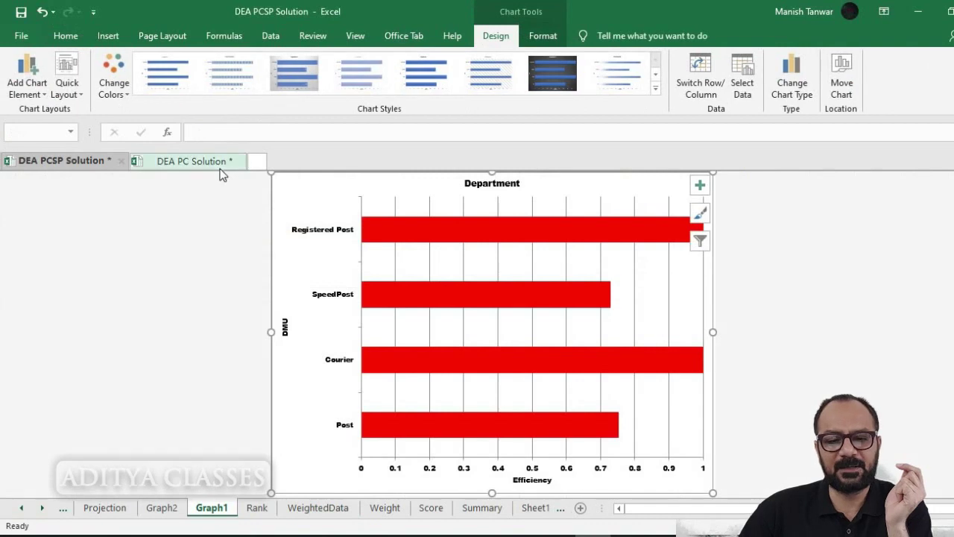
left_click(216, 161)
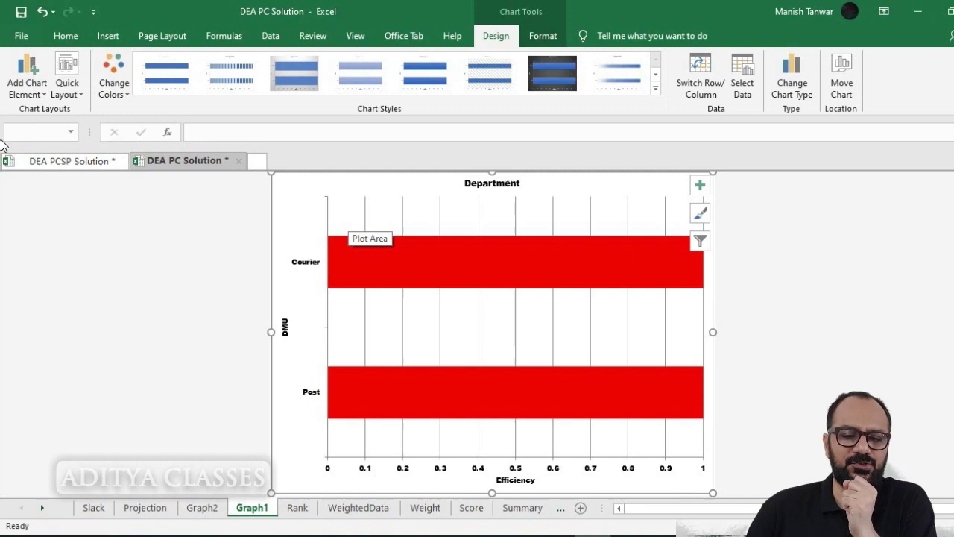
left_click(60, 164)
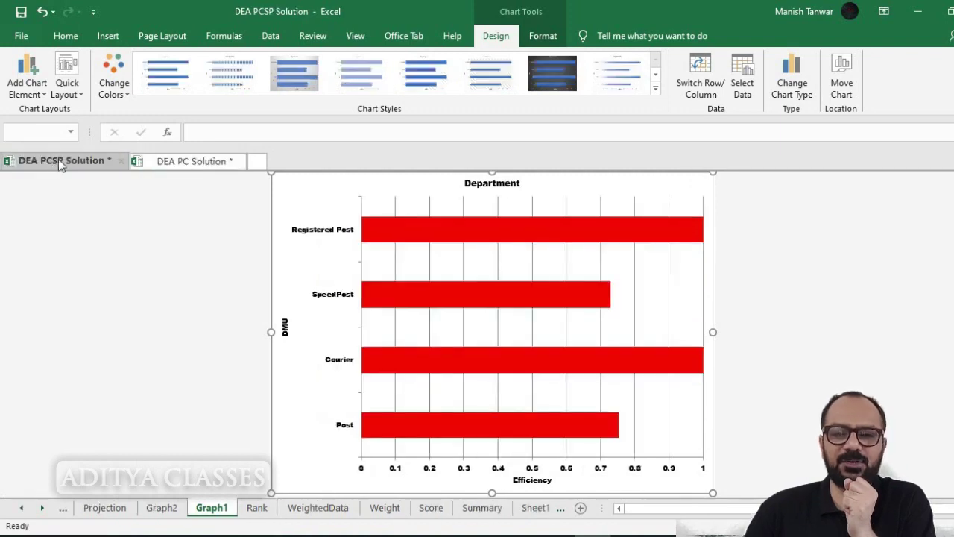
mouse_move(408, 418)
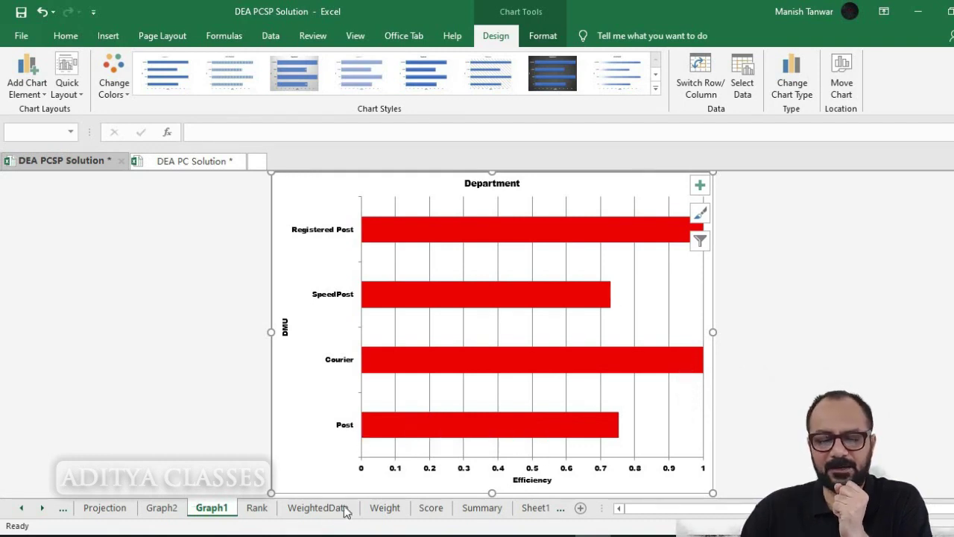
- Review the Post, Courier and Registered Post departments in the Sheet1 source table
left_click(535, 507)
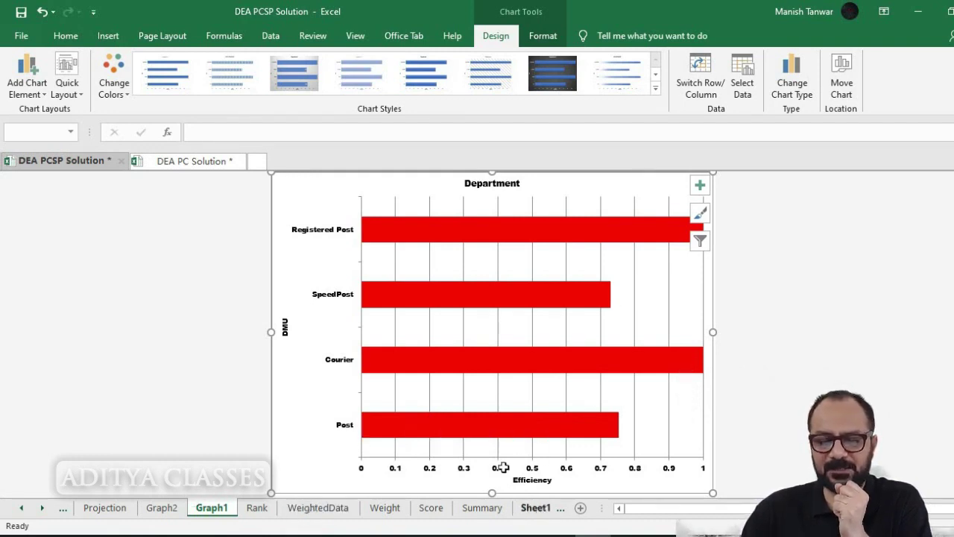
left_click(62, 209)
left_click(65, 226)
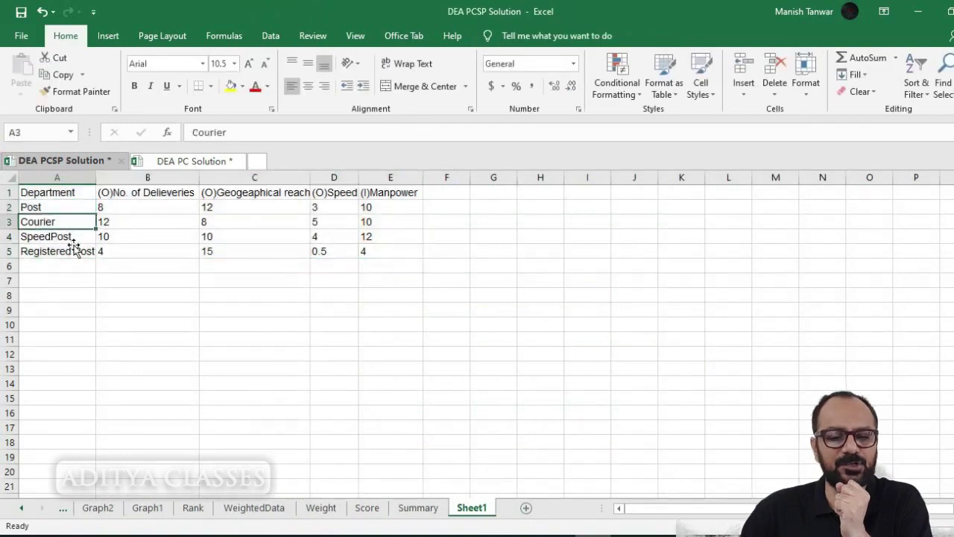
left_click(72, 252)
- Examine the department efficiency bars in Graph1, and check SpeedPost's score in Graph2
left_click(147, 508)
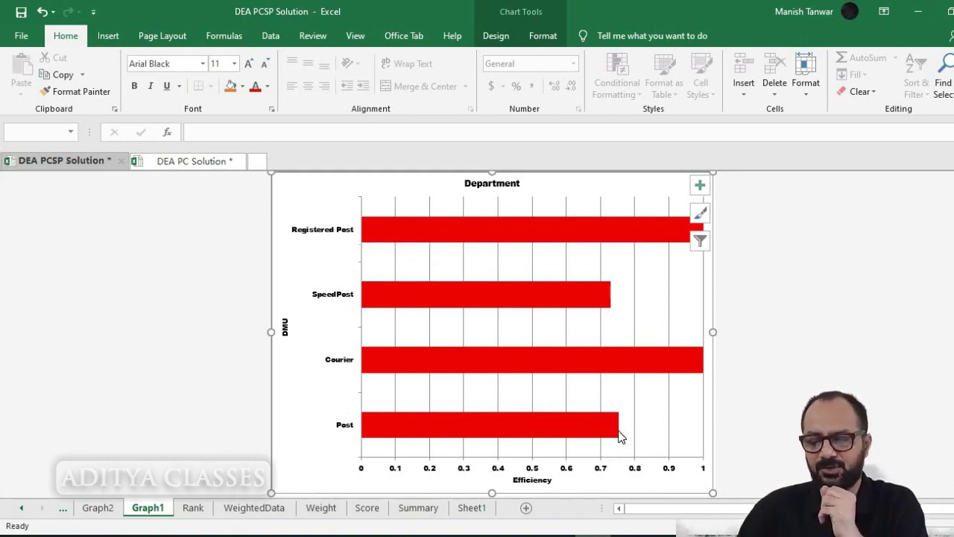
mouse_move(619, 437)
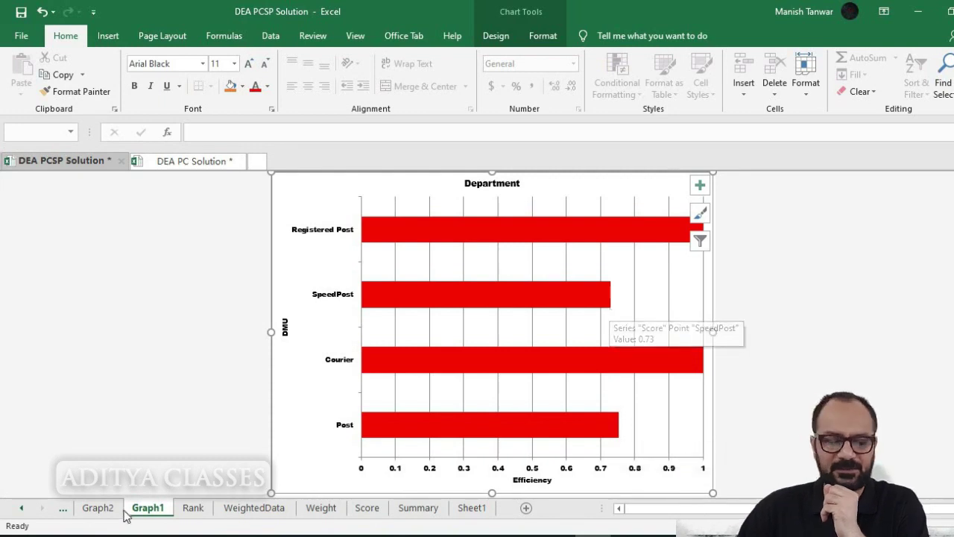
left_click(97, 507)
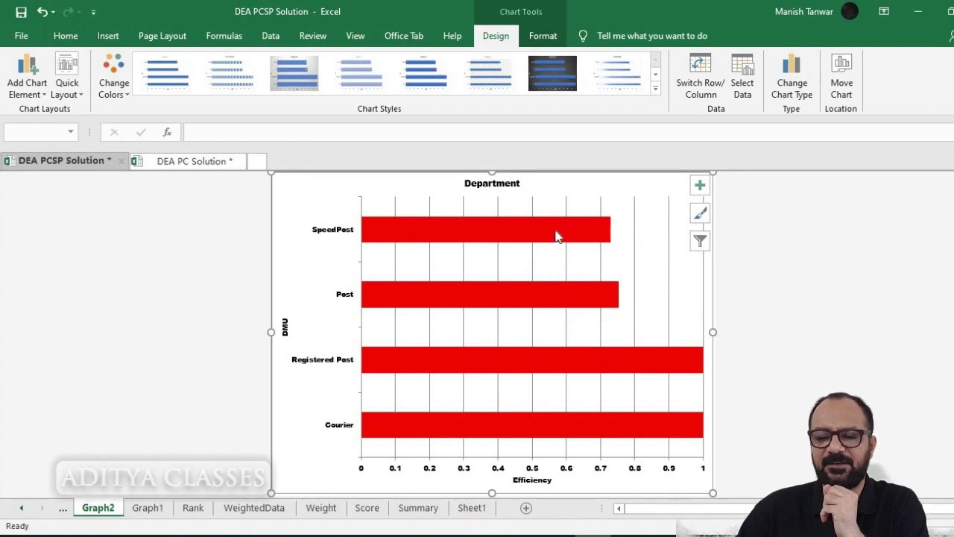
mouse_move(555, 236)
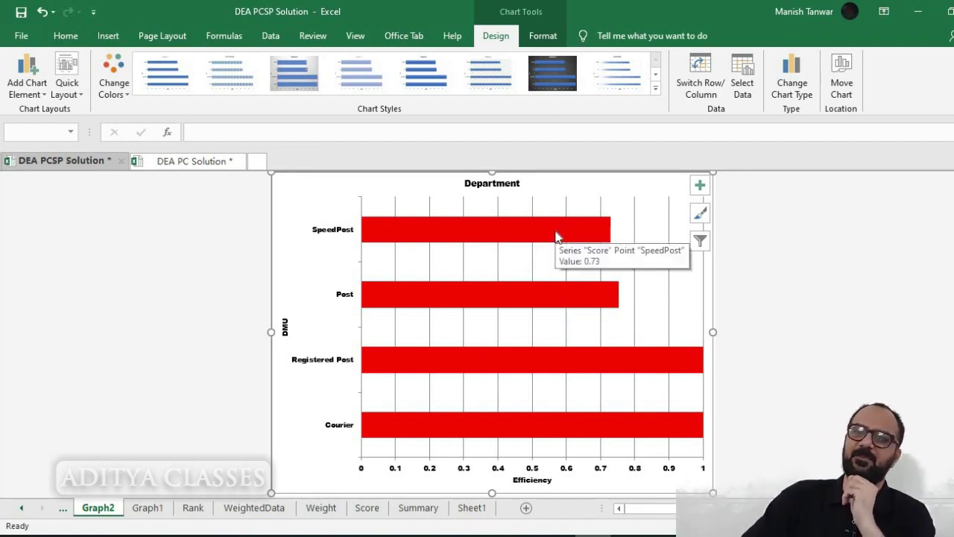
- Compare the order of departments between Graph1 and Graph2, and check the SpeedPost and Courier scores in Graph2
left_click(141, 508)
left_click(100, 508)
left_click(144, 509)
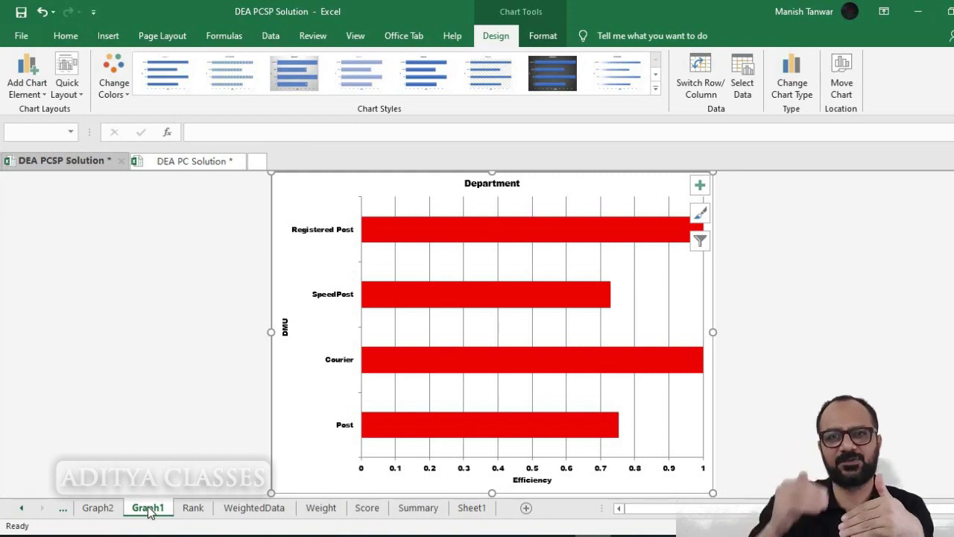
left_click(99, 509)
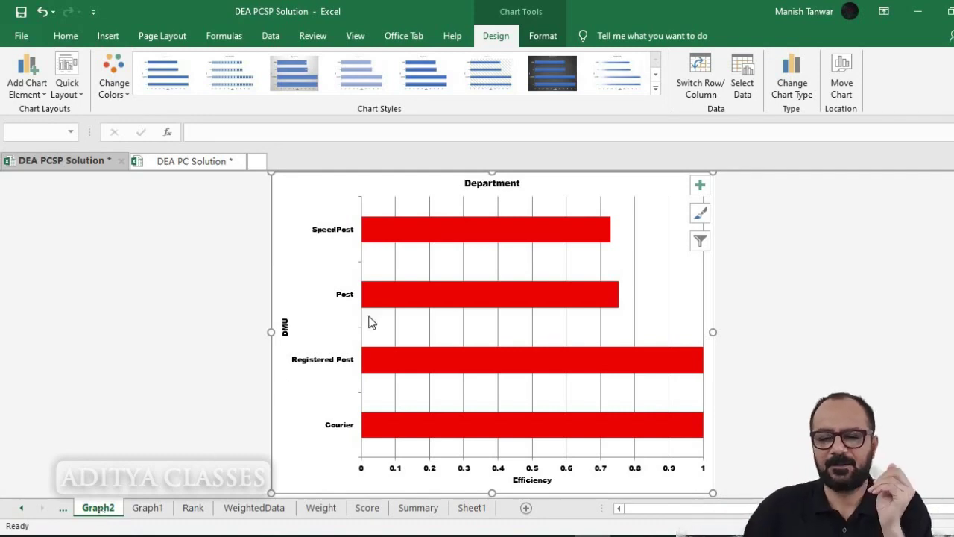
mouse_move(416, 236)
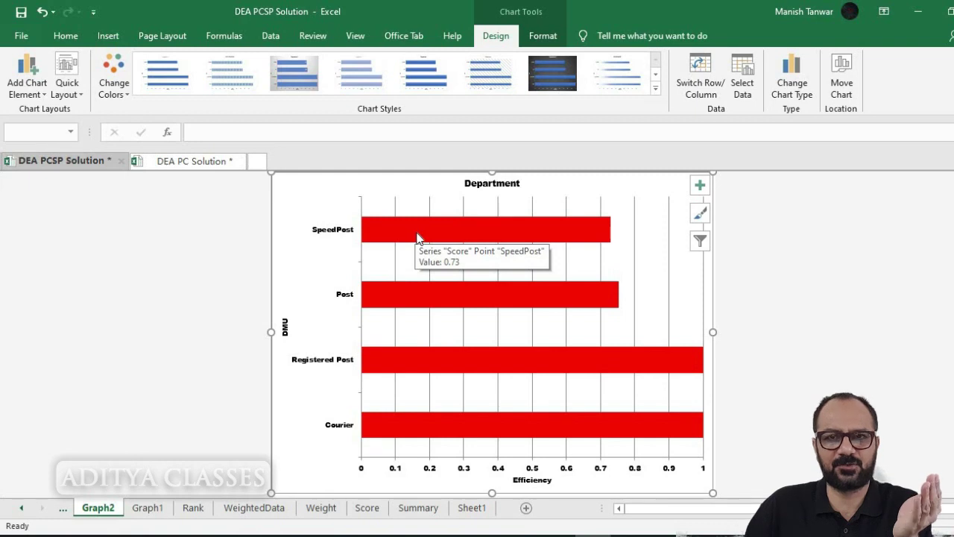
mouse_move(631, 438)
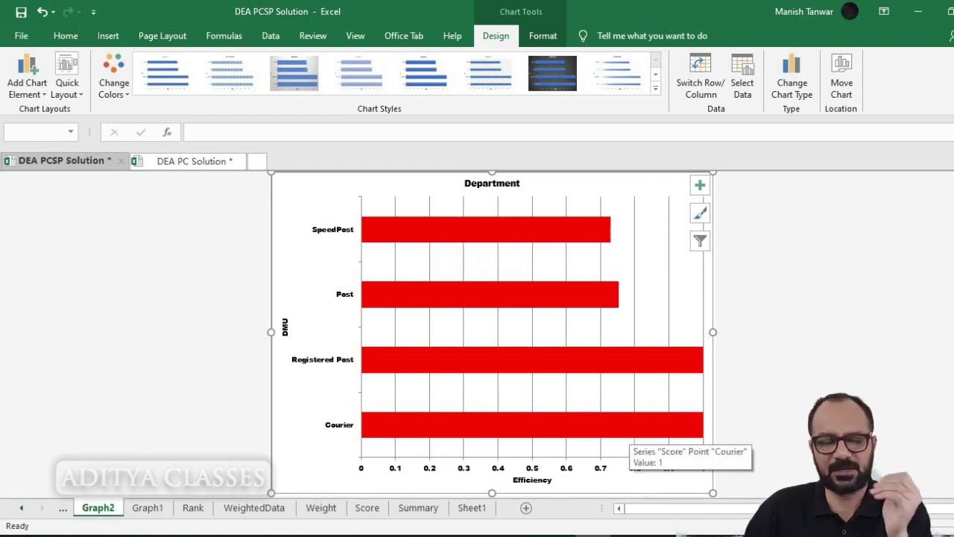
- View the DEA PCSP Solution Projection sheet, and examine Post's and Courier's No. of Delieveries data and projections in DEA PC Solution
left_click(23, 509)
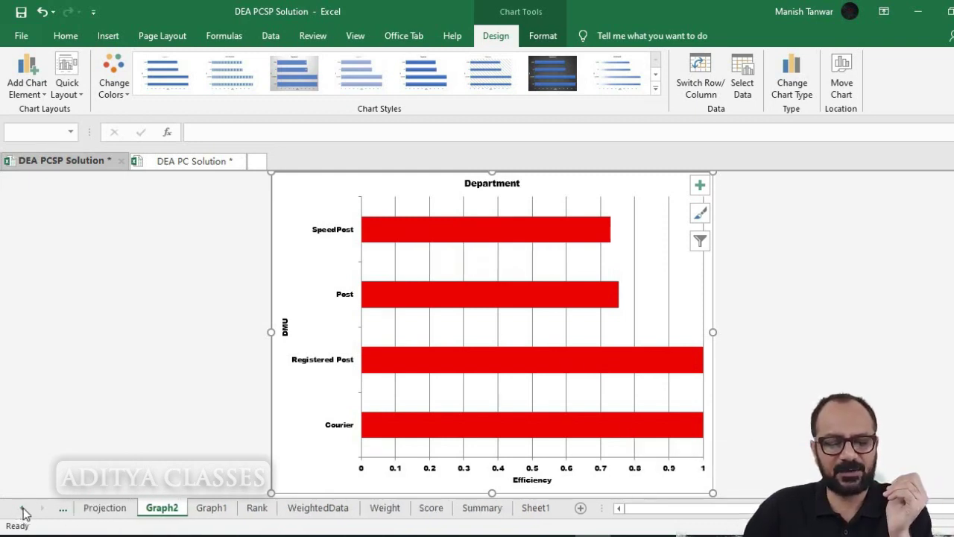
left_click(22, 509)
left_click(134, 508)
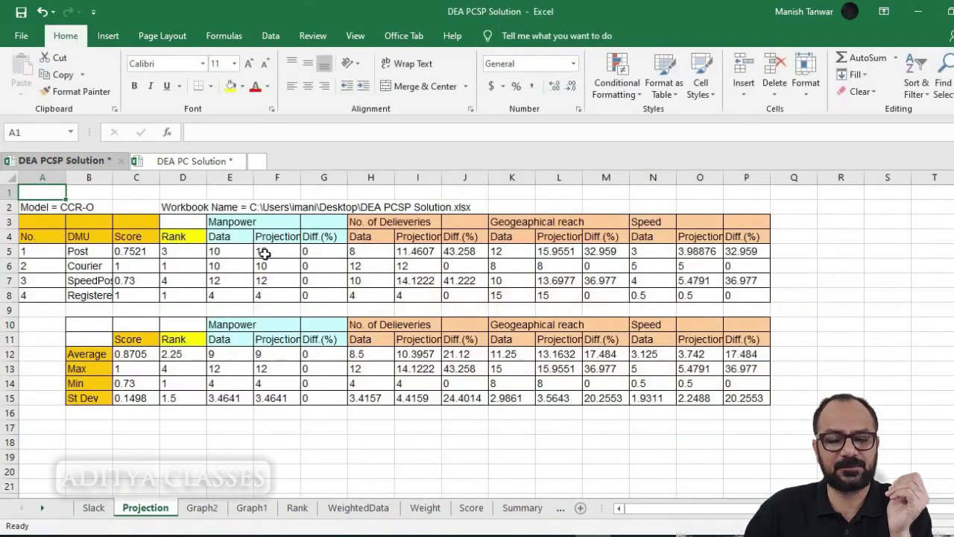
left_click(220, 162)
left_click(130, 508)
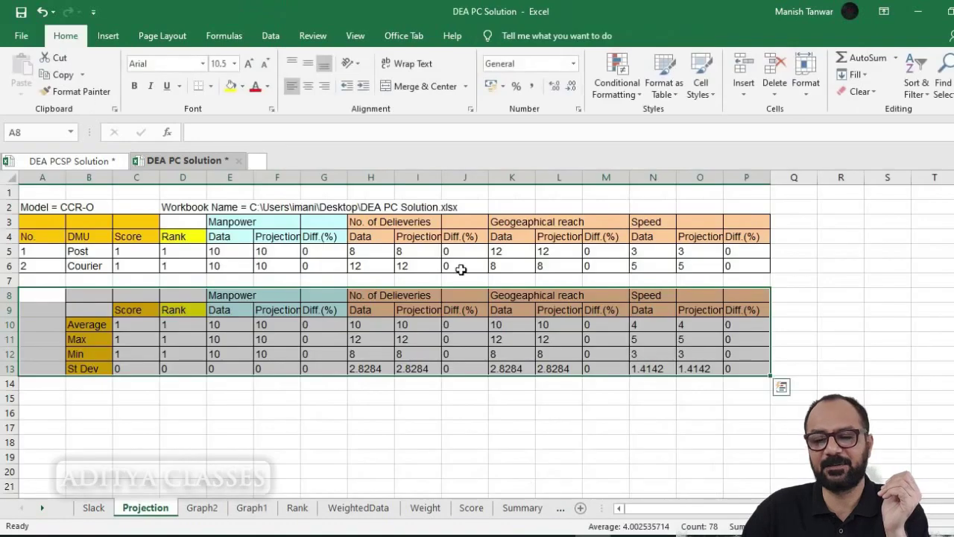
left_click_drag(379, 252, 413, 265)
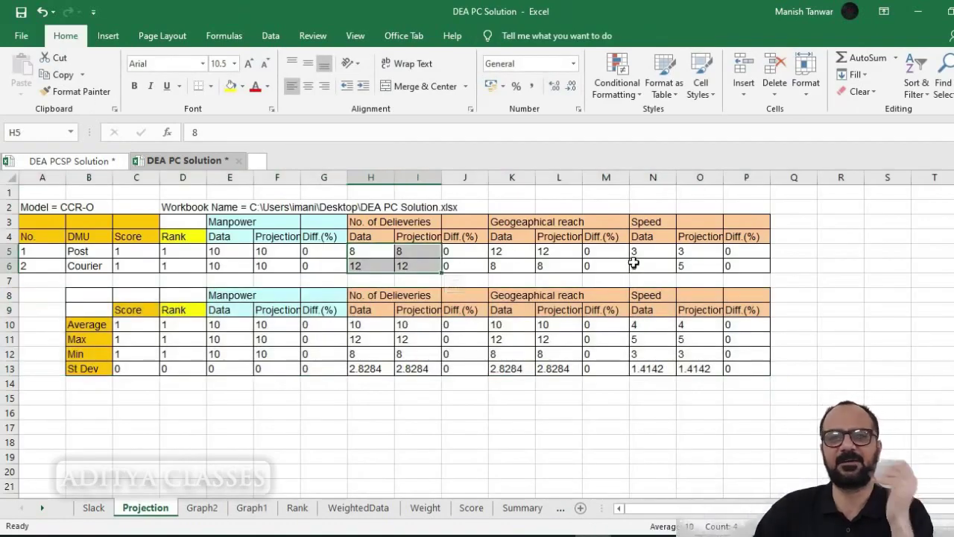
- Compare the Projection sheets of the two solution workbooks, ending on DEA PCSP Solution
left_click(70, 161)
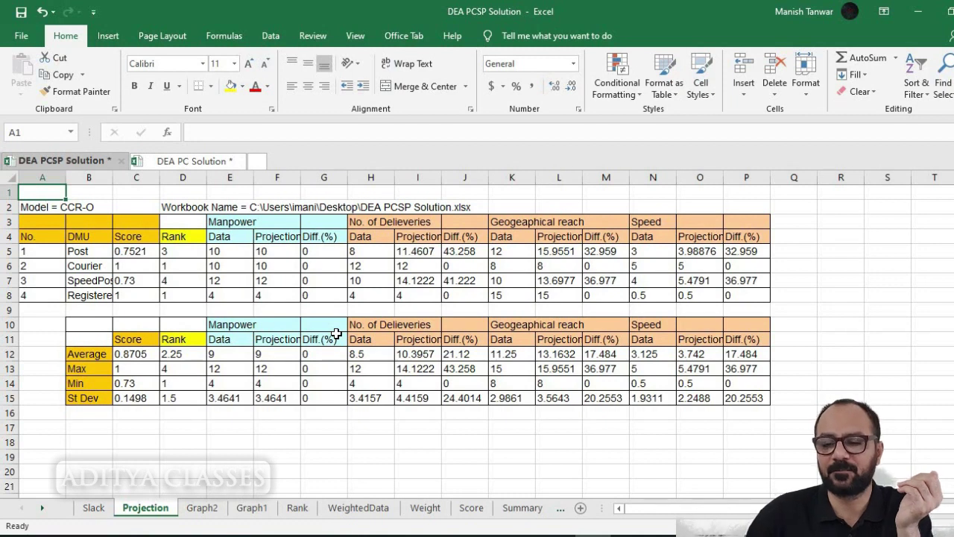
left_click(192, 162)
left_click(102, 164)
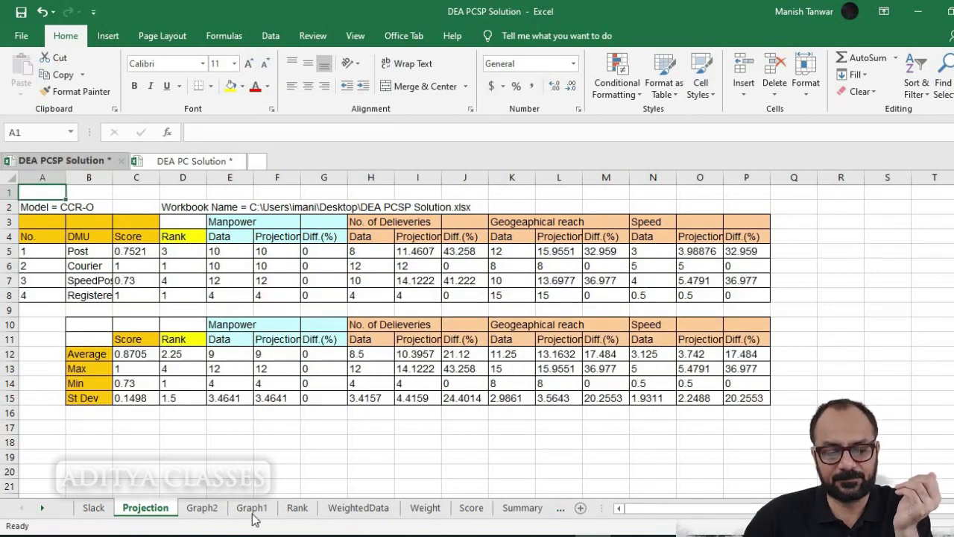
- Select the entire Courier and Registered Post rows in the WeightedData sheet to examine the departments ranked 1
left_click(357, 500)
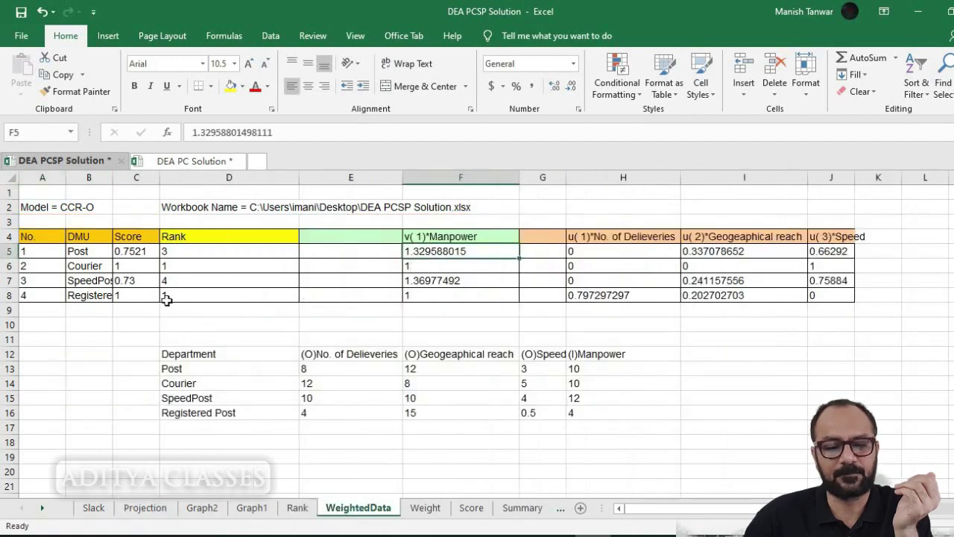
left_click(85, 267)
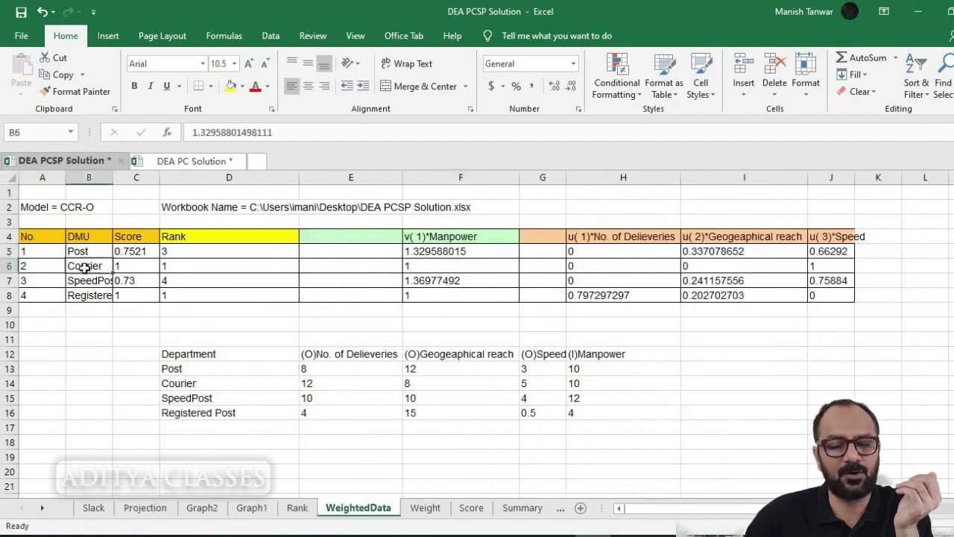
left_click(6, 265)
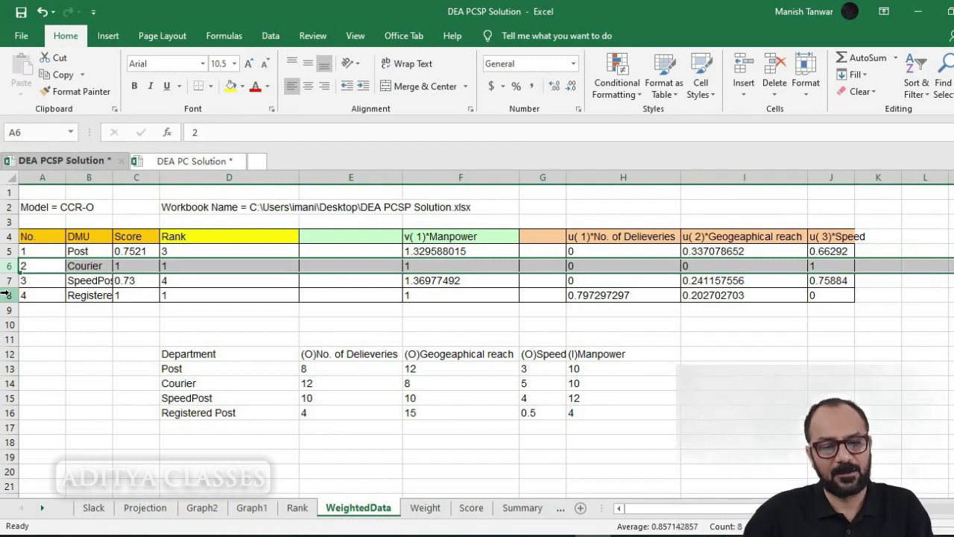
left_click(9, 294, "ctrl")
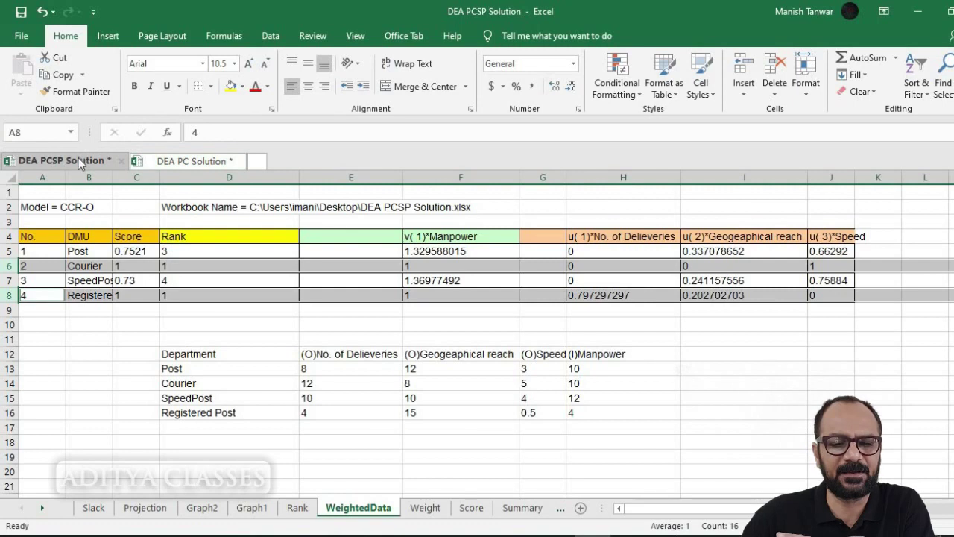
- Examine the Courier and Registered Post rows on the Projection sheet, and compare Post's No. of Delieveries data with its projection
left_click(142, 509)
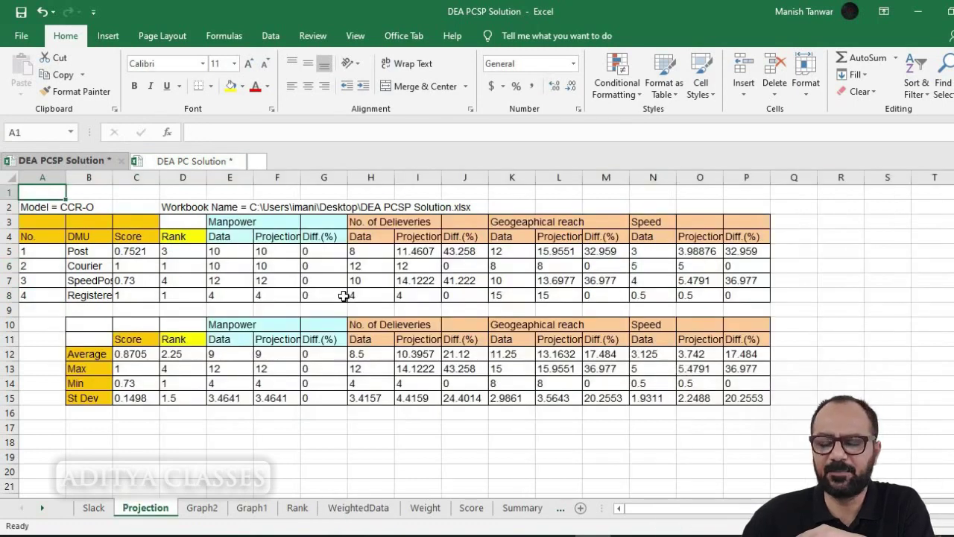
left_click(9, 265)
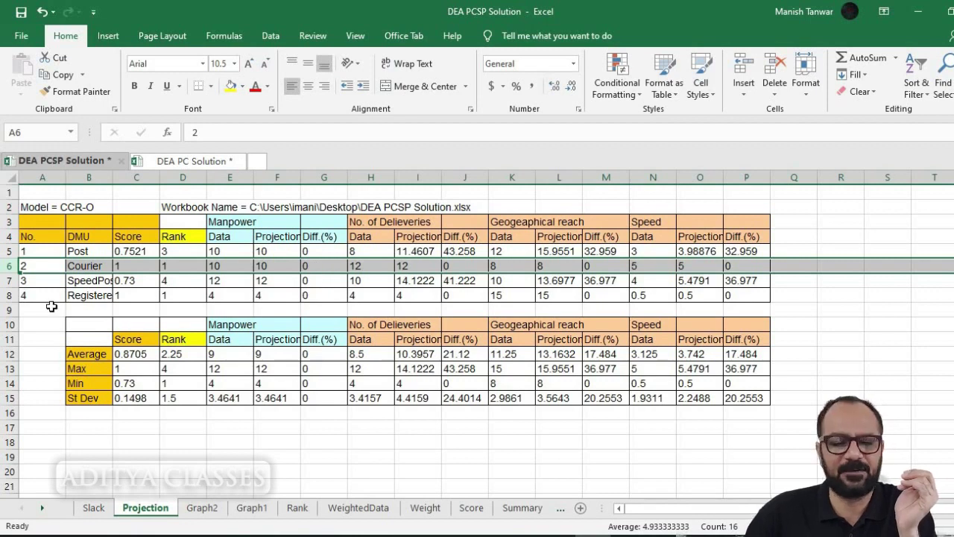
left_click(4, 294)
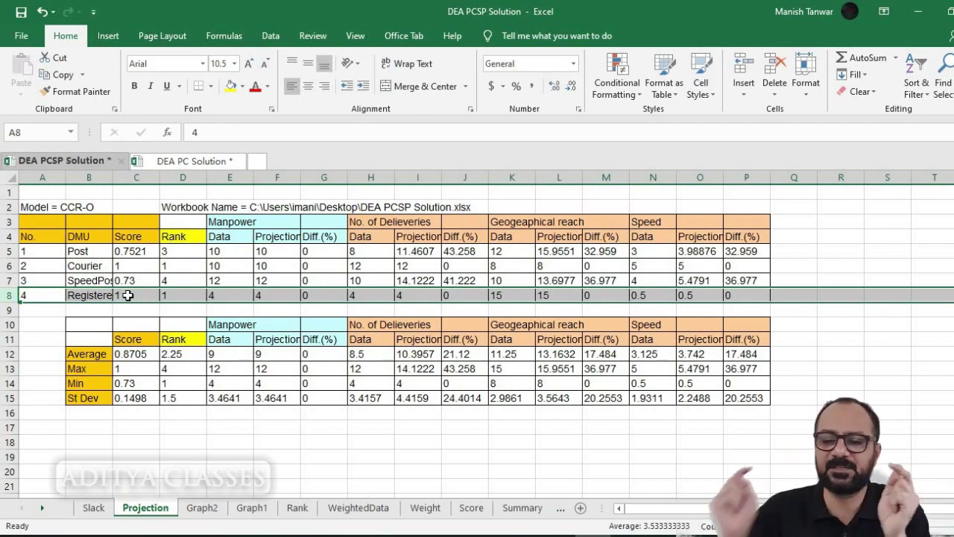
left_click(365, 252)
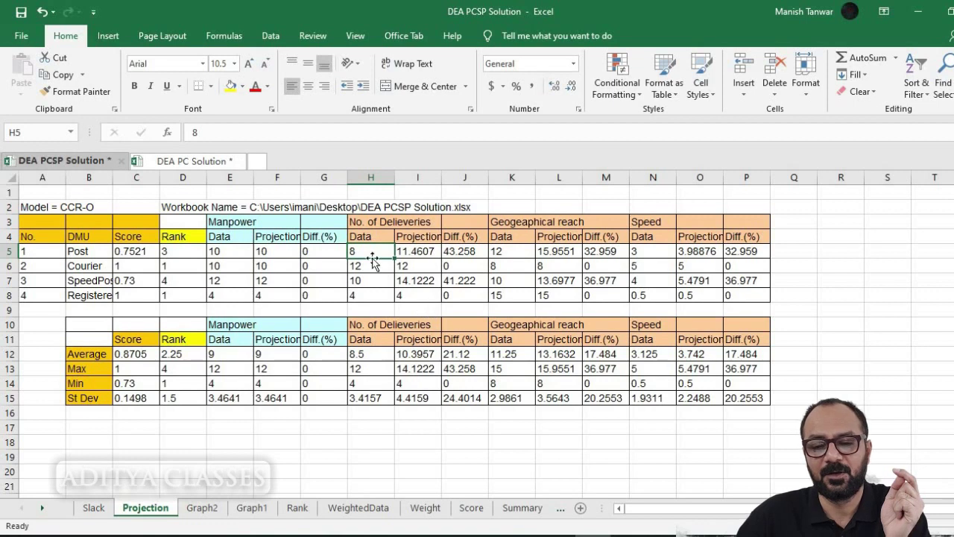
left_click_drag(382, 251, 406, 250)
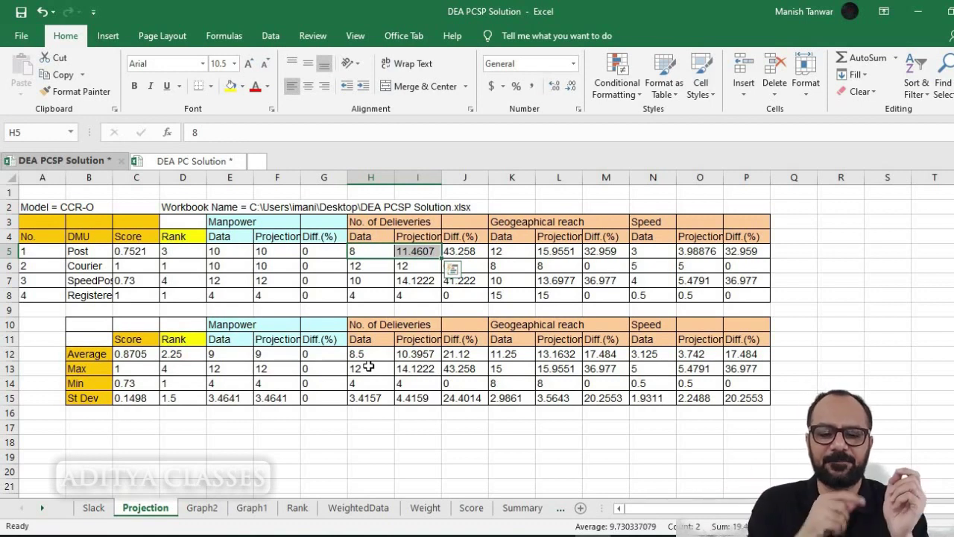
- Examine Post's data, projections and Diff.(%) for No. of Delieveries, Geogeaphical reach and Speed on the Projection sheet
left_click(355, 250)
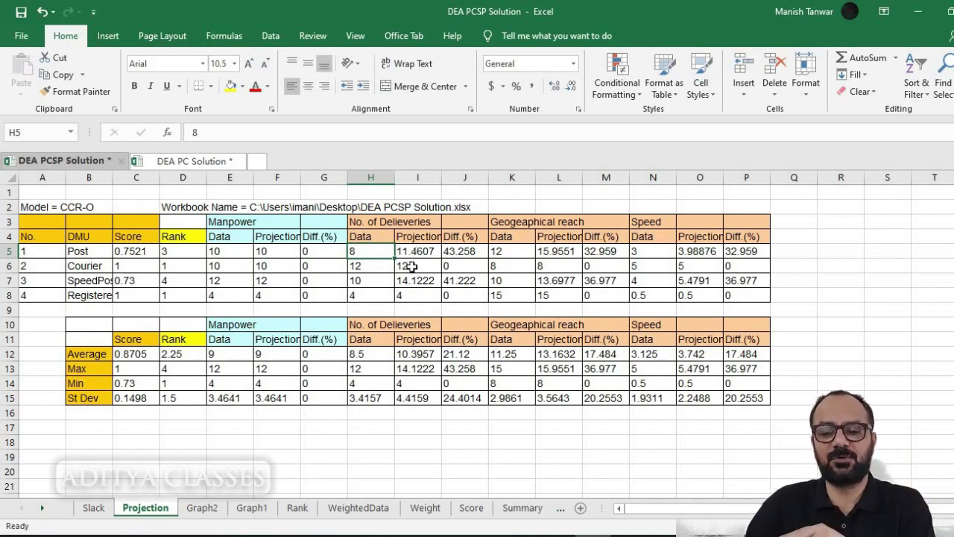
left_click(506, 252)
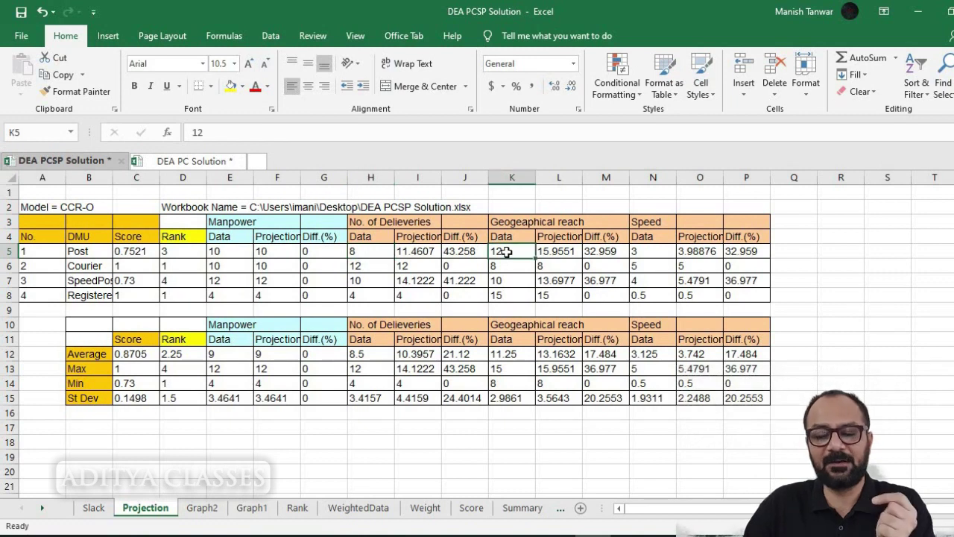
left_click(566, 256)
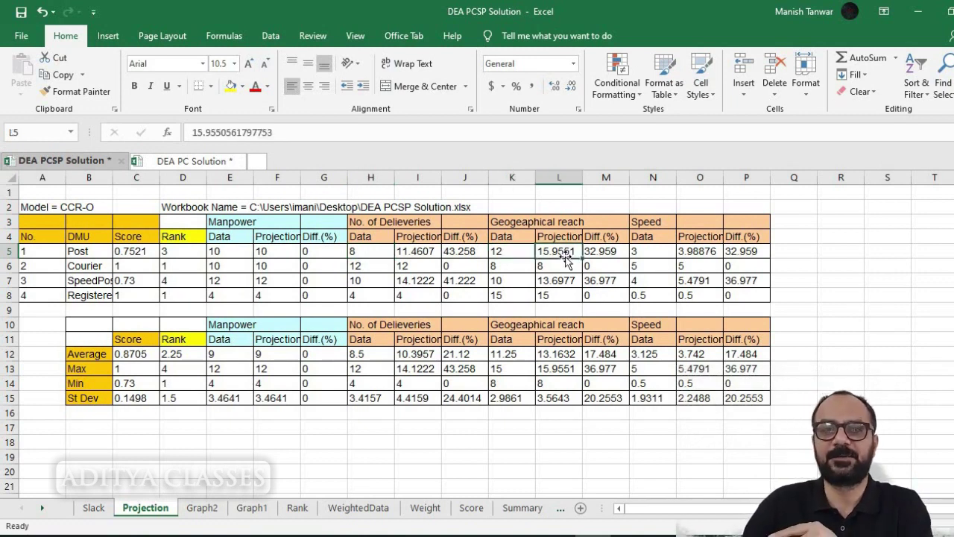
left_click(620, 252)
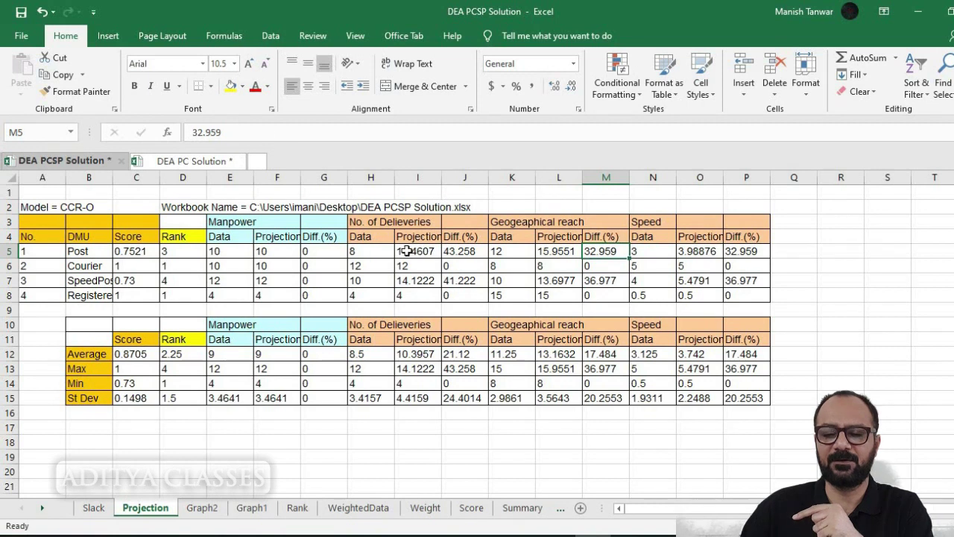
left_click(402, 251)
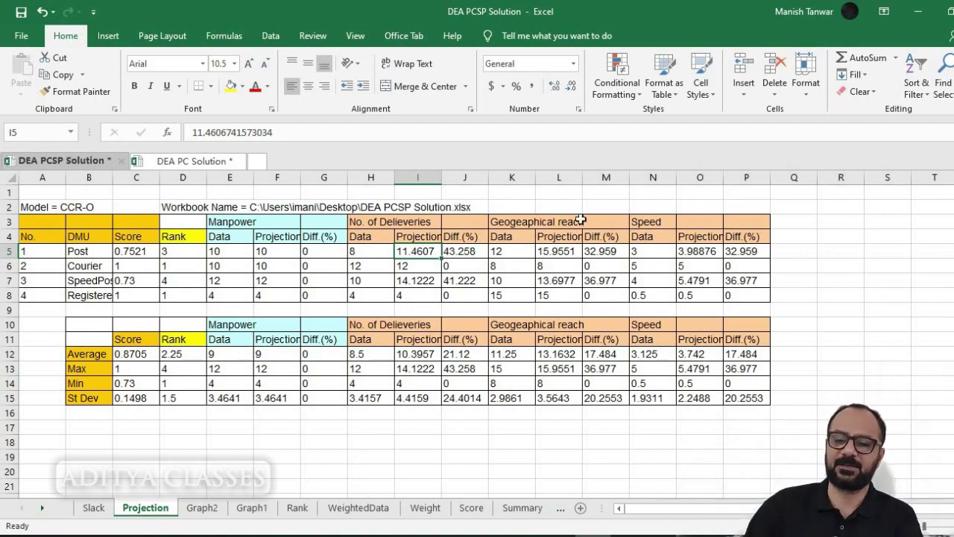
left_click(611, 254)
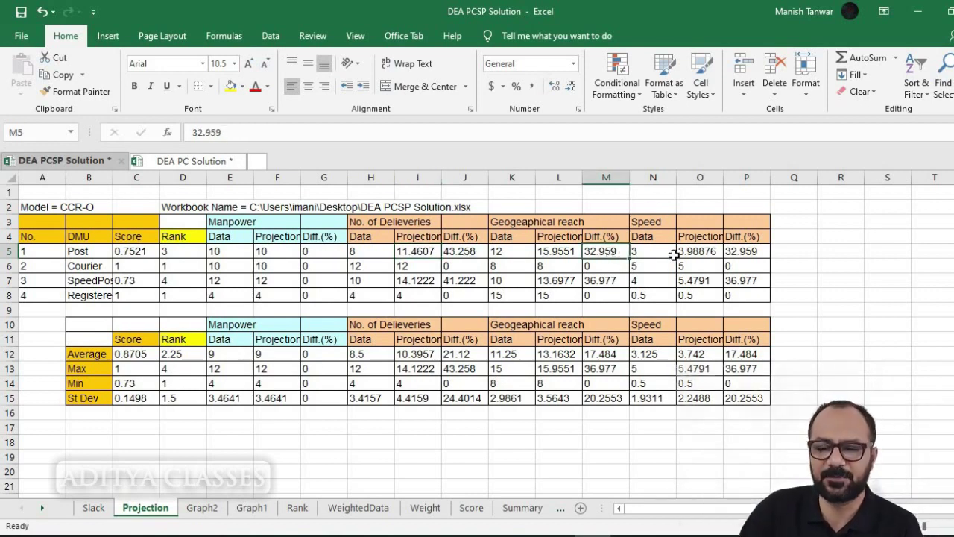
left_click(738, 253)
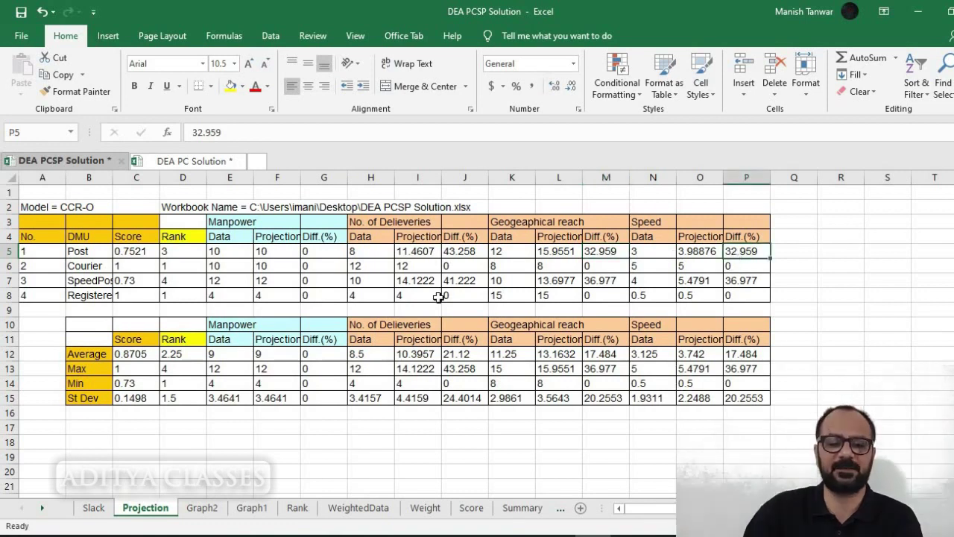
- Select the entire Post row, and review its projections for No. of Delieveries, Geogeaphical reach and Speed
left_click(7, 253)
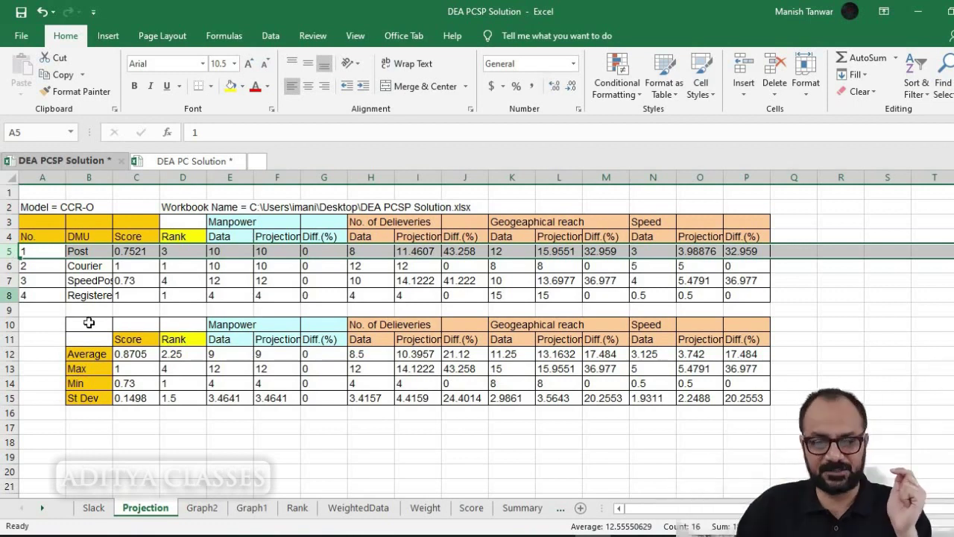
left_click(421, 252)
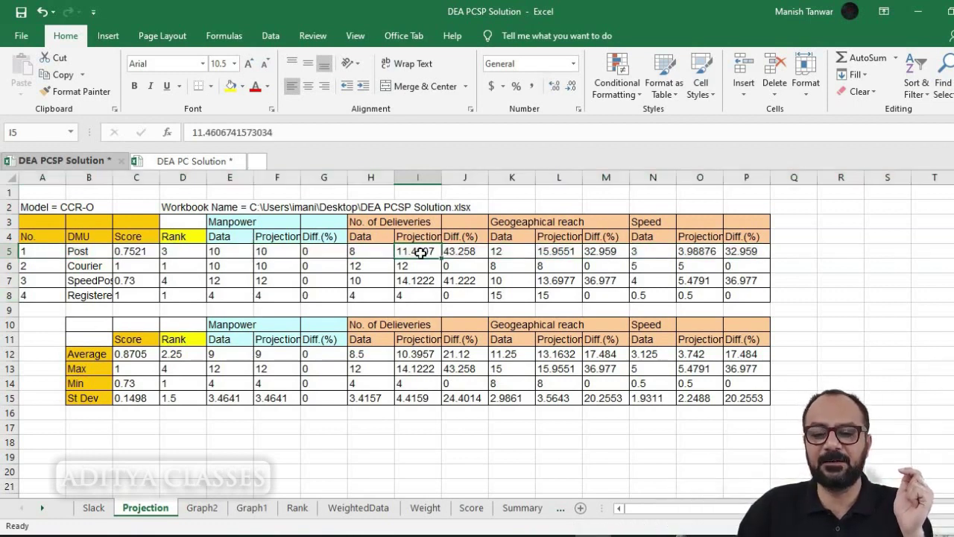
left_click(555, 251)
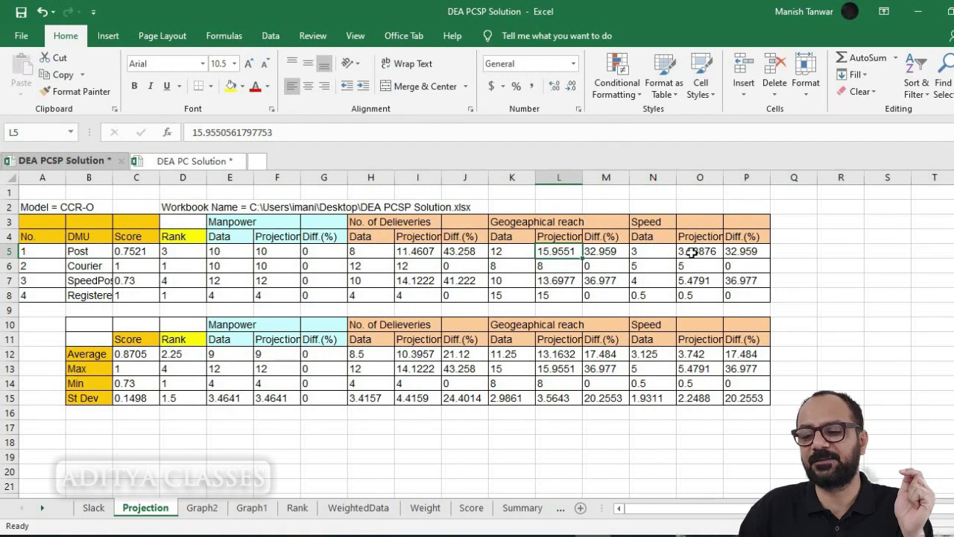
left_click(691, 253)
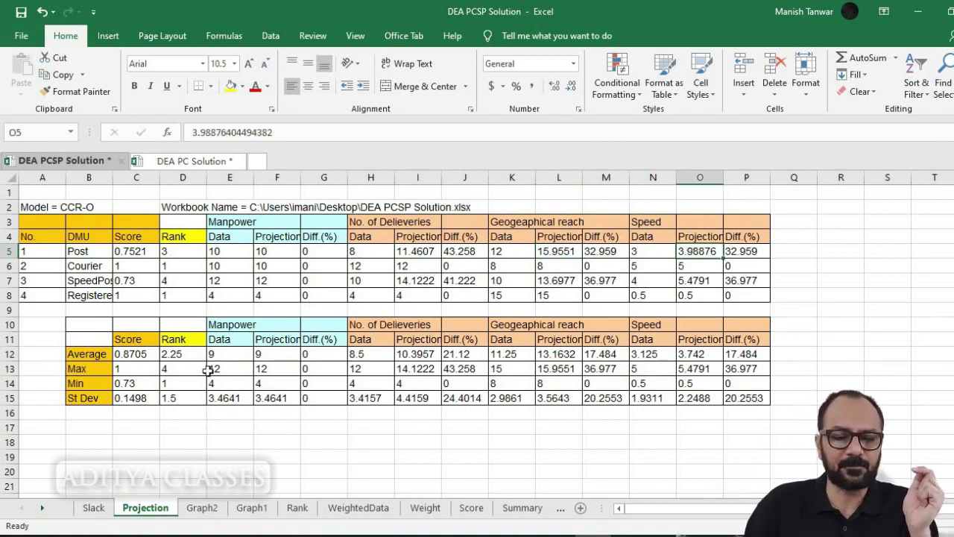
- Select the SpeedPost row, and compare its data with the projections for No. of Delieveries, Geogeaphical reach and Speed
left_click(9, 280)
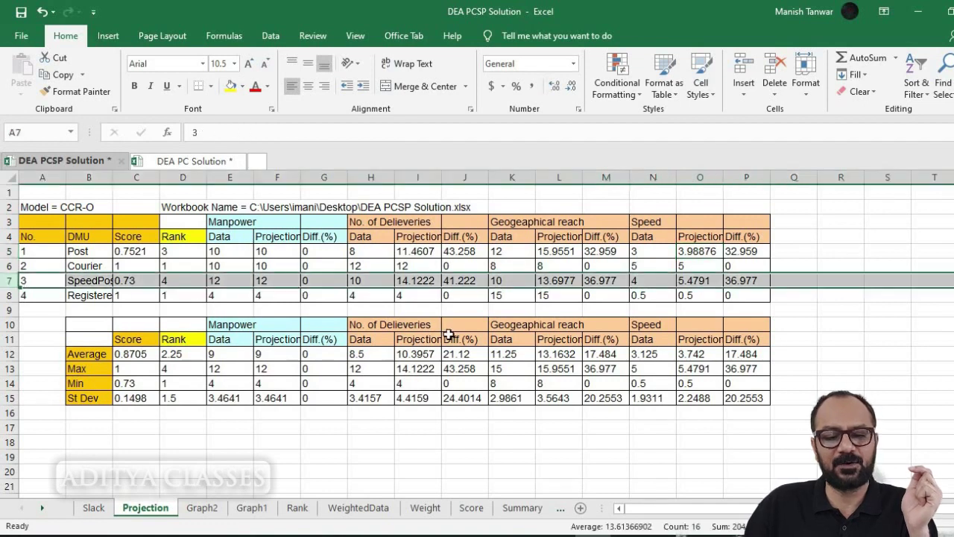
left_click(368, 280)
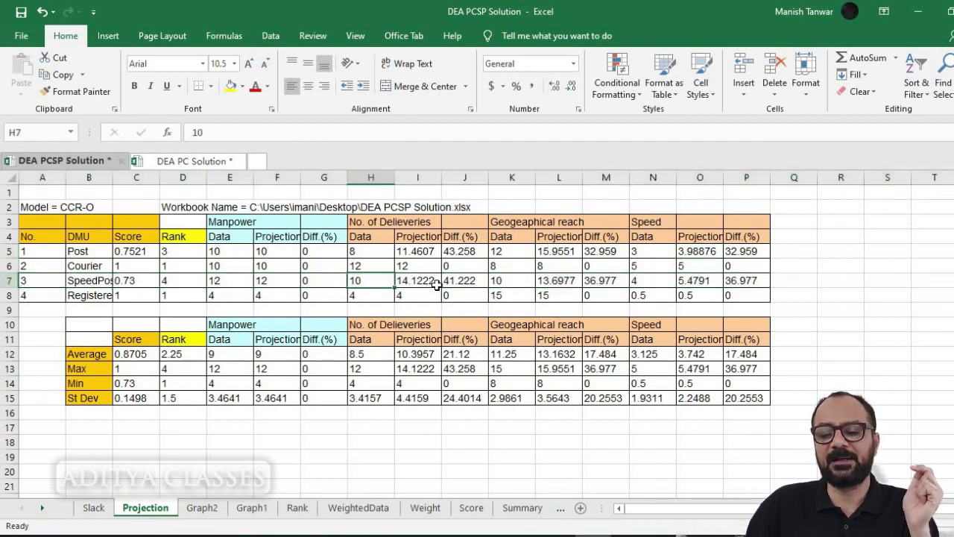
left_click(430, 281)
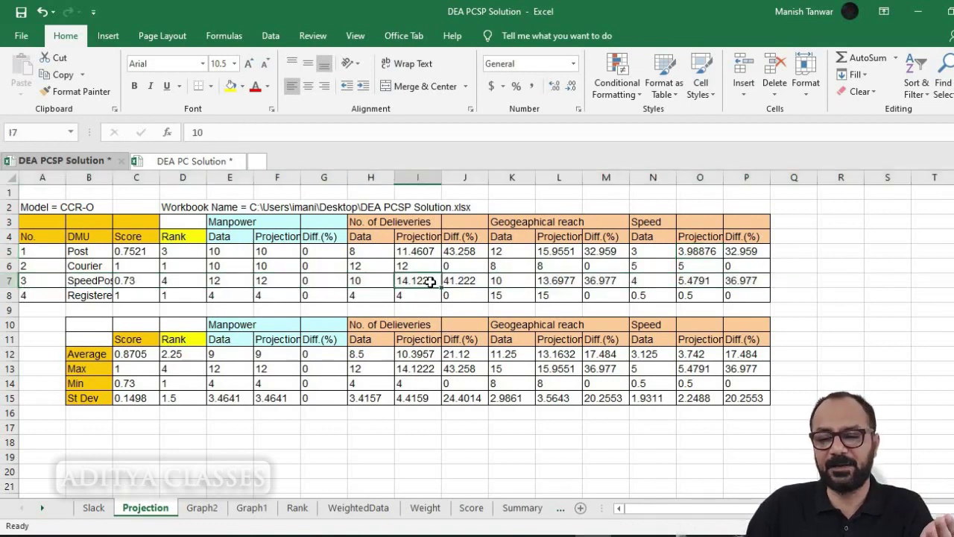
left_click(504, 282)
left_click(574, 282)
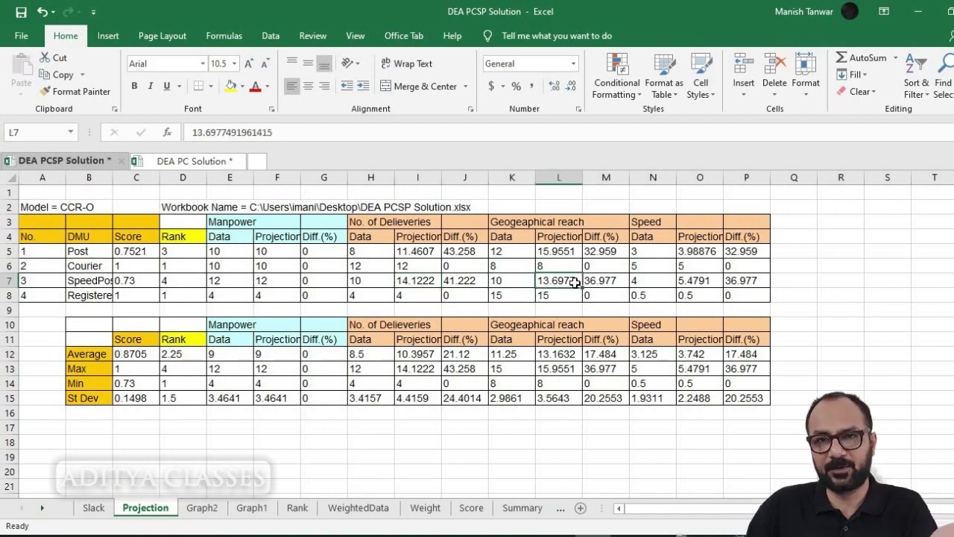
left_click(649, 282)
left_click(703, 280)
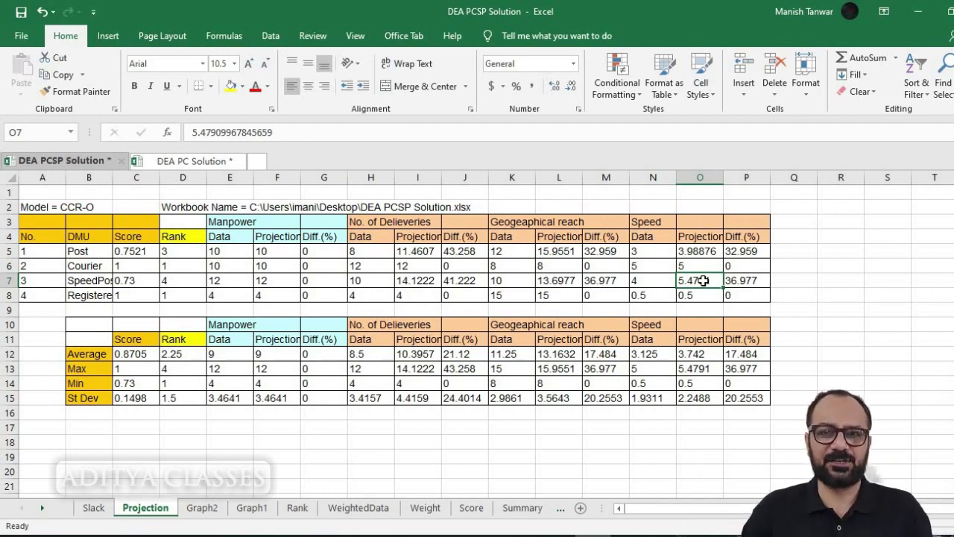
- Examine the Average, Max, Min and St Dev block, and relate the No. of Delieveries data to its statistics
left_click_drag(77, 355, 732, 396)
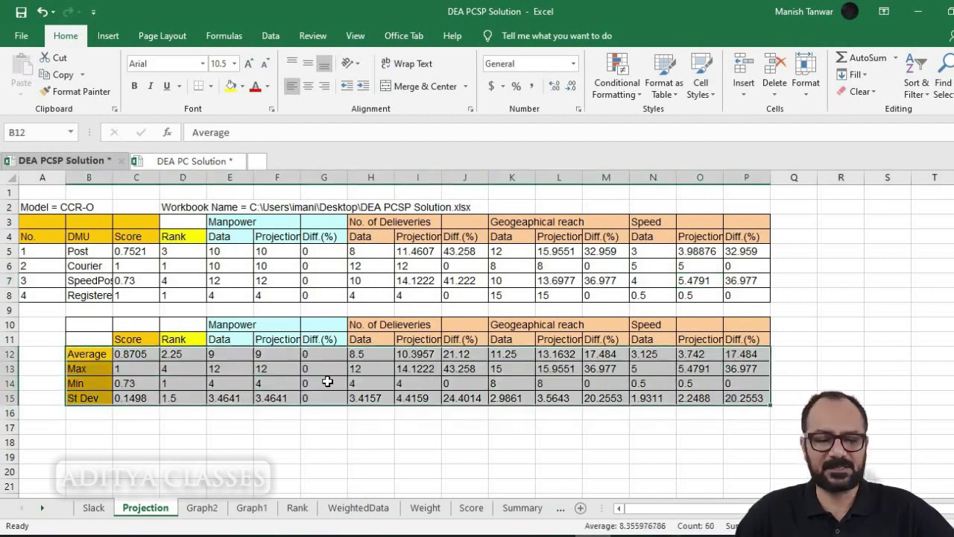
left_click(357, 257)
left_click_drag(358, 257, 358, 294)
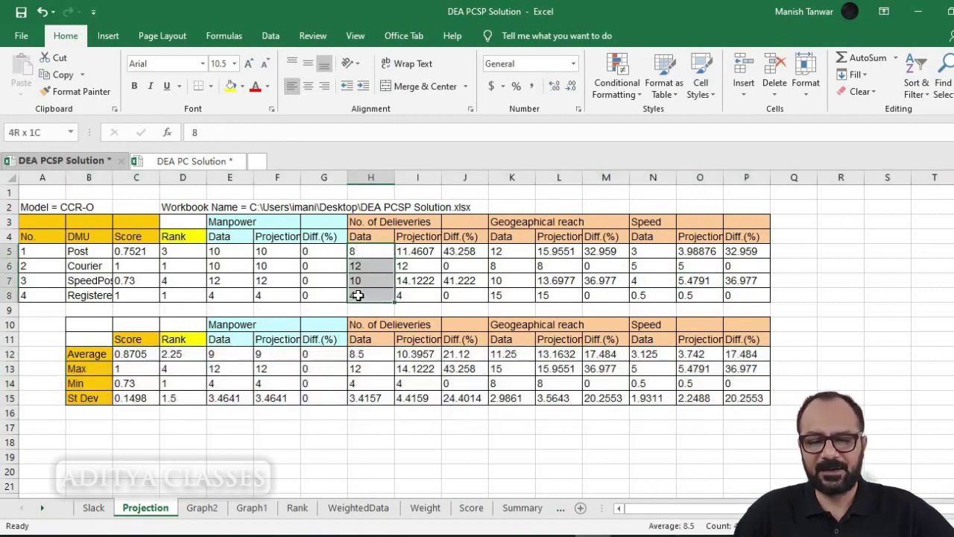
left_click_drag(362, 355, 364, 398)
left_click(362, 355)
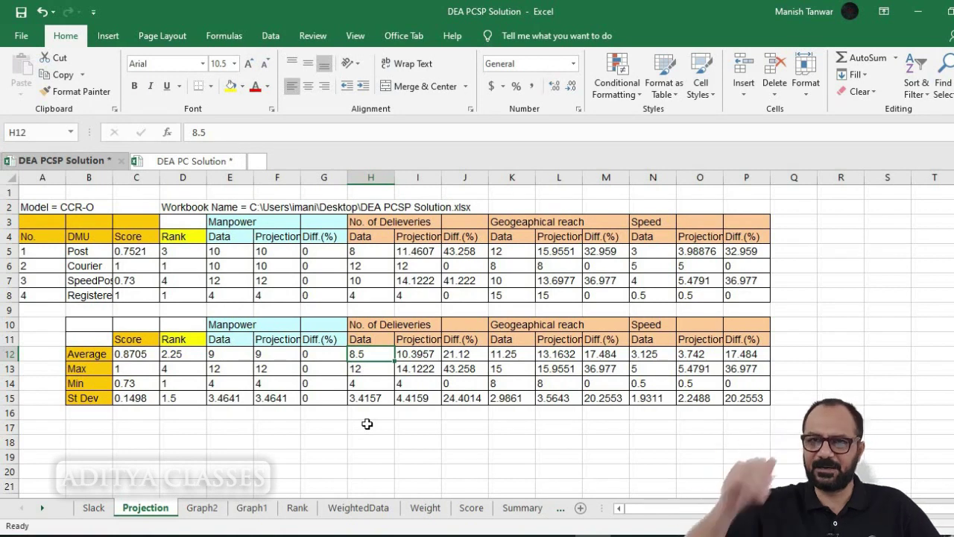
- Compare the No. of Delieveries projections and Diff.(%) values of the departments with their Max and Min statistics
left_click(407, 267)
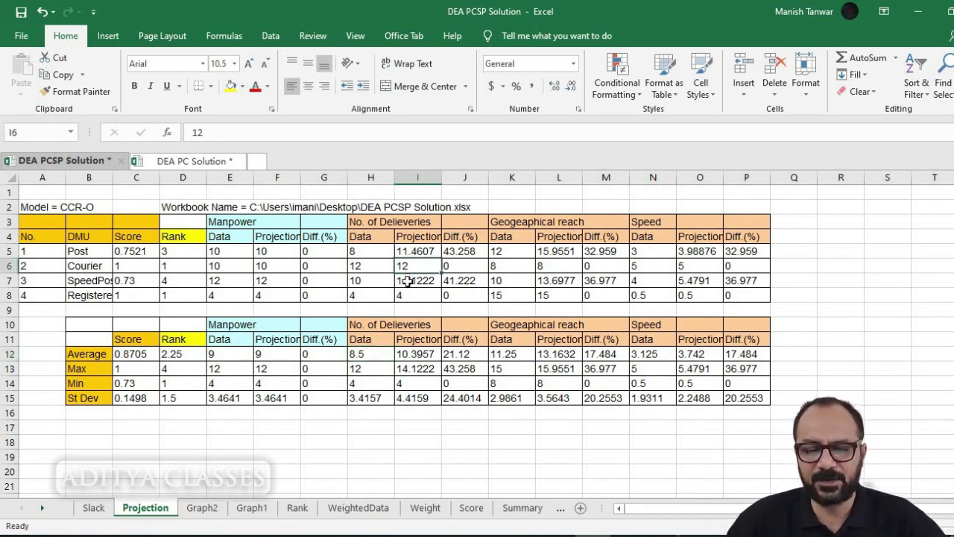
left_click(409, 277)
left_click(411, 297)
left_click(420, 368)
left_click(418, 382)
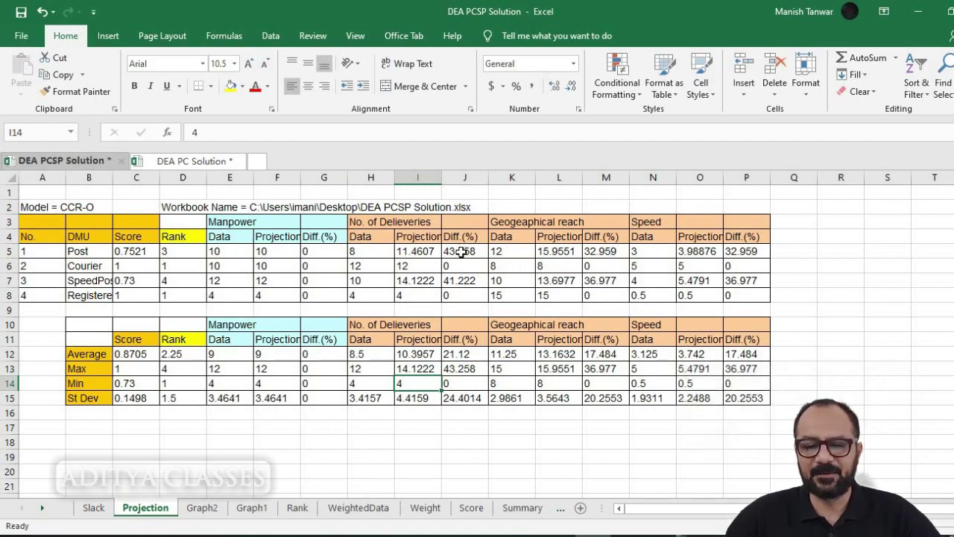
left_click_drag(462, 252, 460, 267)
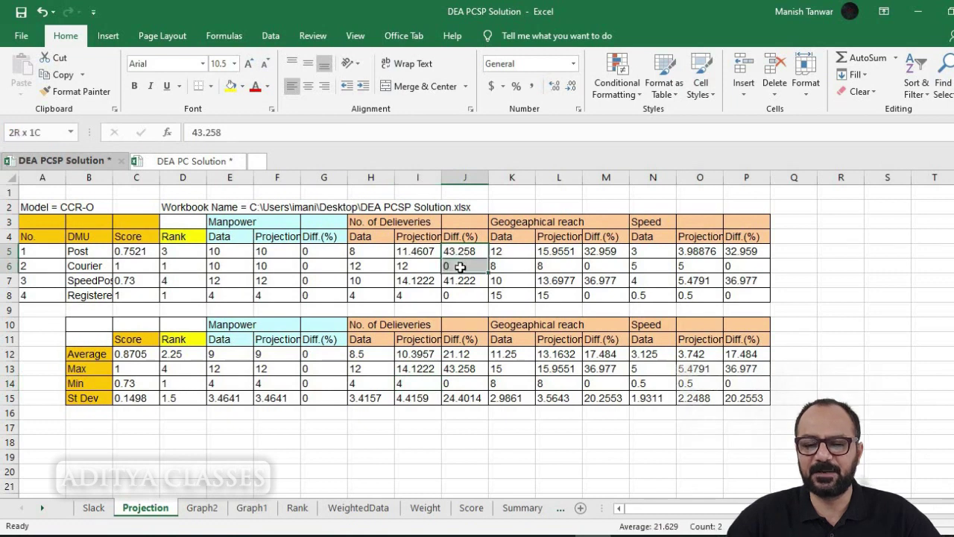
left_click_drag(475, 368, 474, 383)
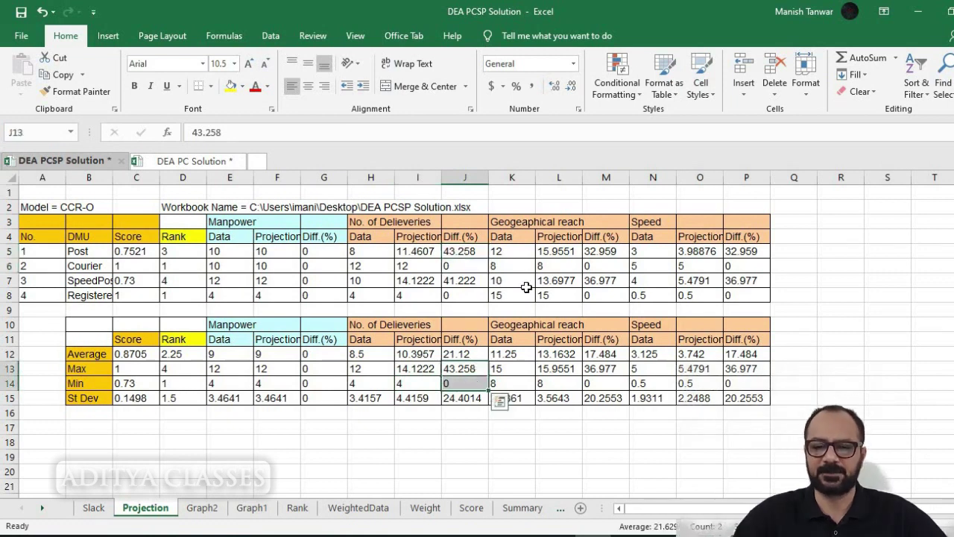
- Compare the Geogeaphical reach data and projections of the departments with their Max and Min statistics
left_click_drag(507, 297, 506, 267)
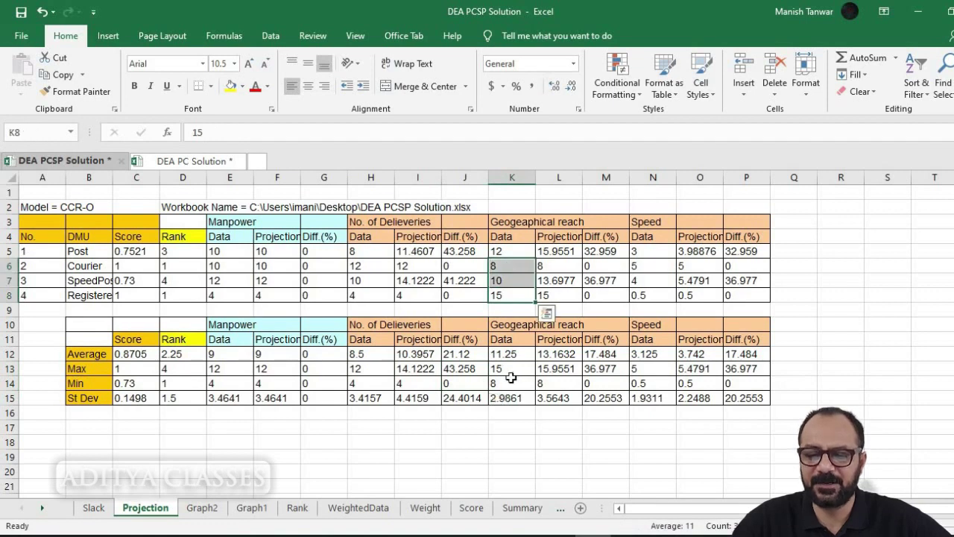
left_click_drag(506, 368, 507, 383)
left_click_drag(556, 267, 555, 297)
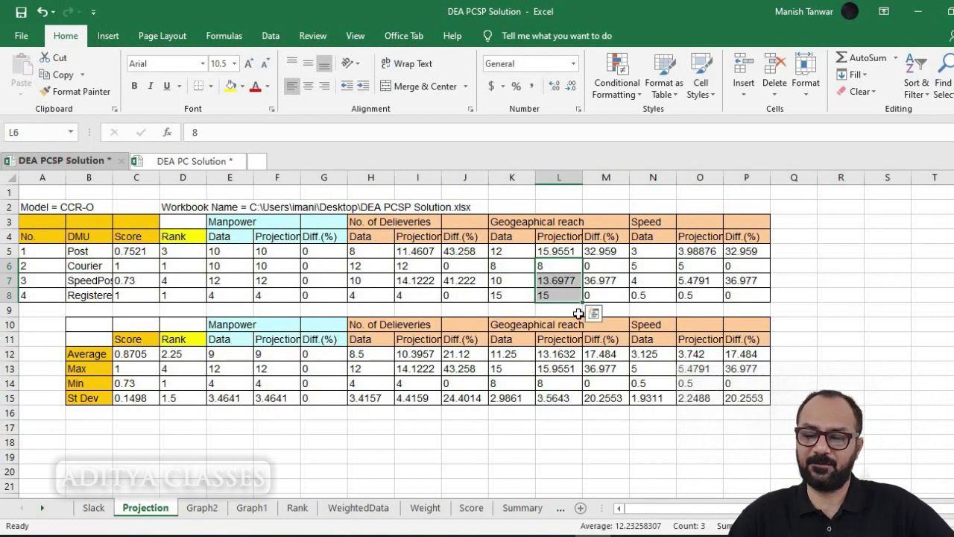
mouse_move(561, 252)
left_mouse_down()
mouse_move(557, 280)
mouse_move(558, 267)
left_mouse_up()
left_click_drag(555, 368, 555, 383)
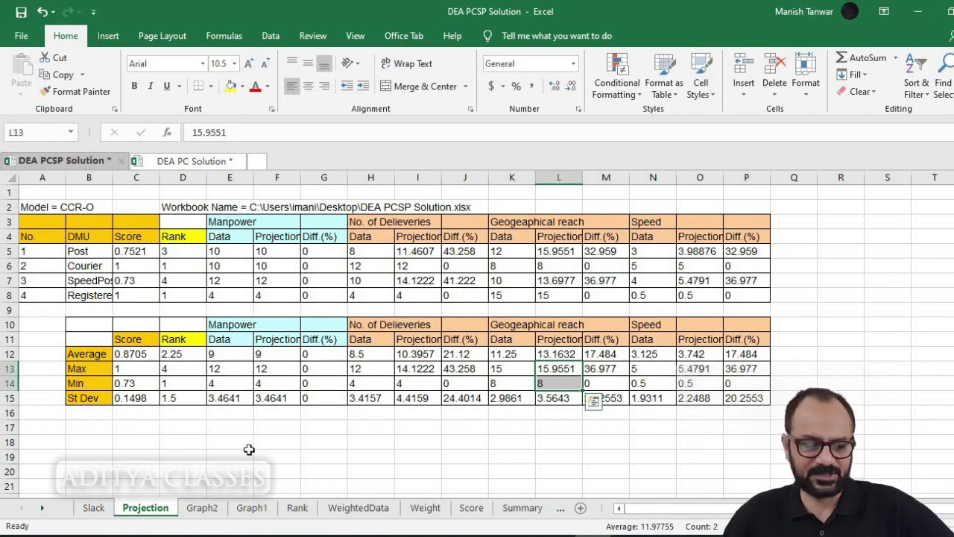
- View the Slack sheet of DEA PCSP Solution
left_click(97, 510)
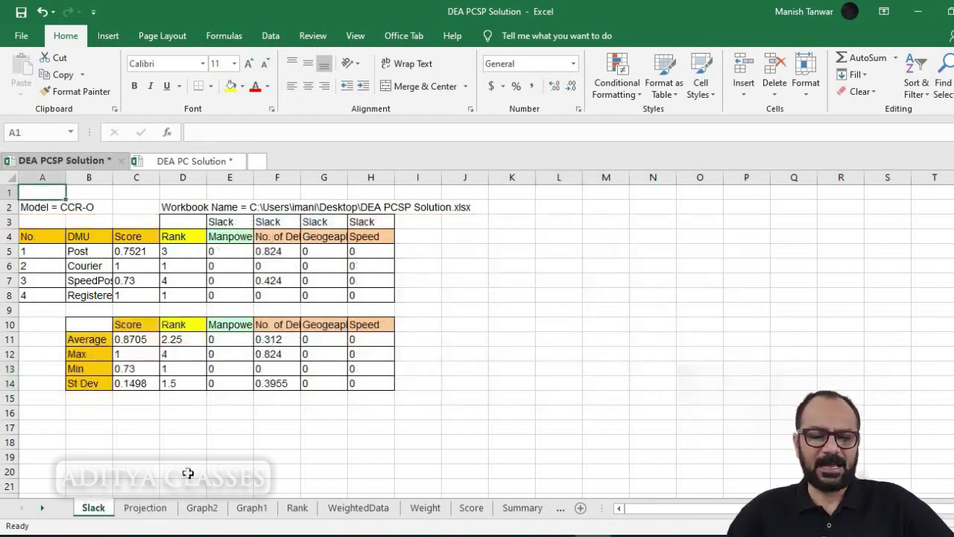
left_click(145, 509)
left_click(102, 509)
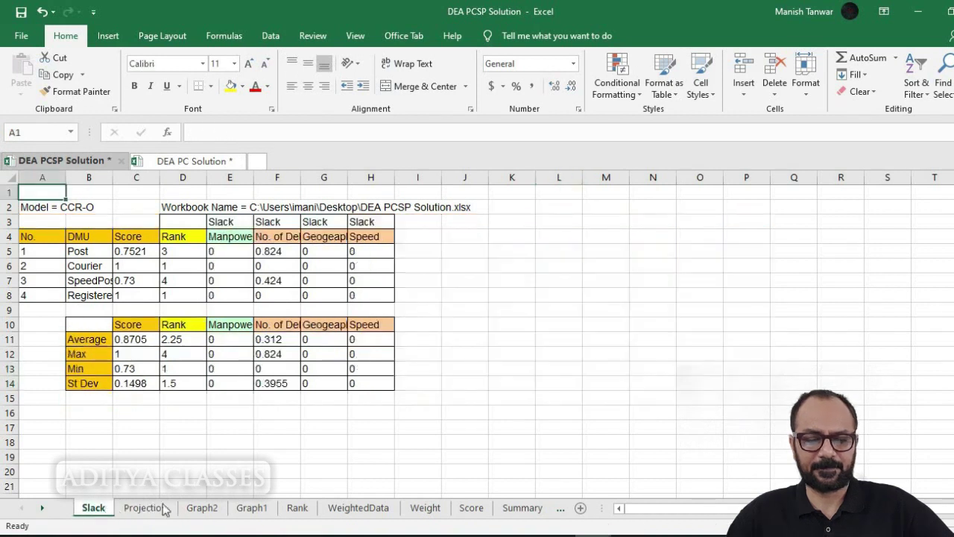
- Copy the complete department data table, A1:E5, from Sheet1
left_click(521, 510)
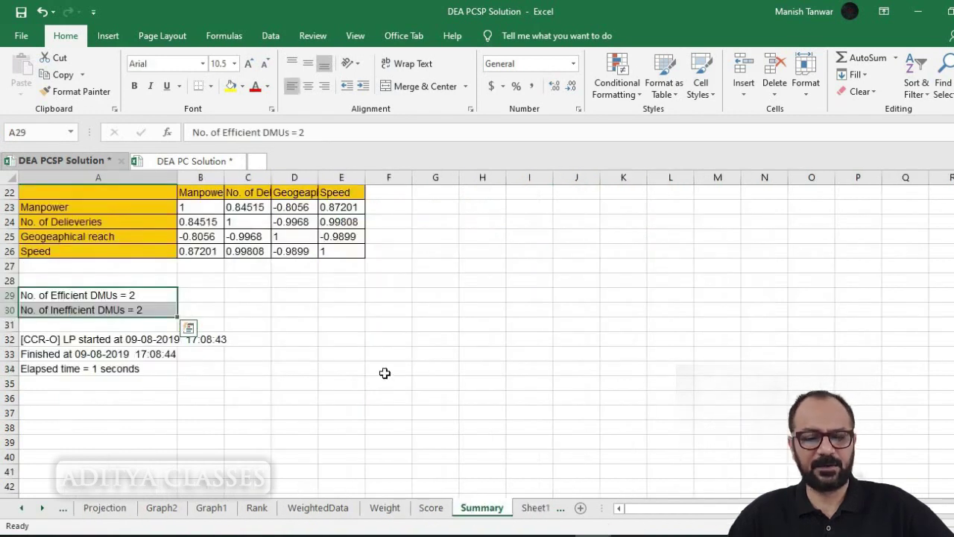
left_click(531, 508)
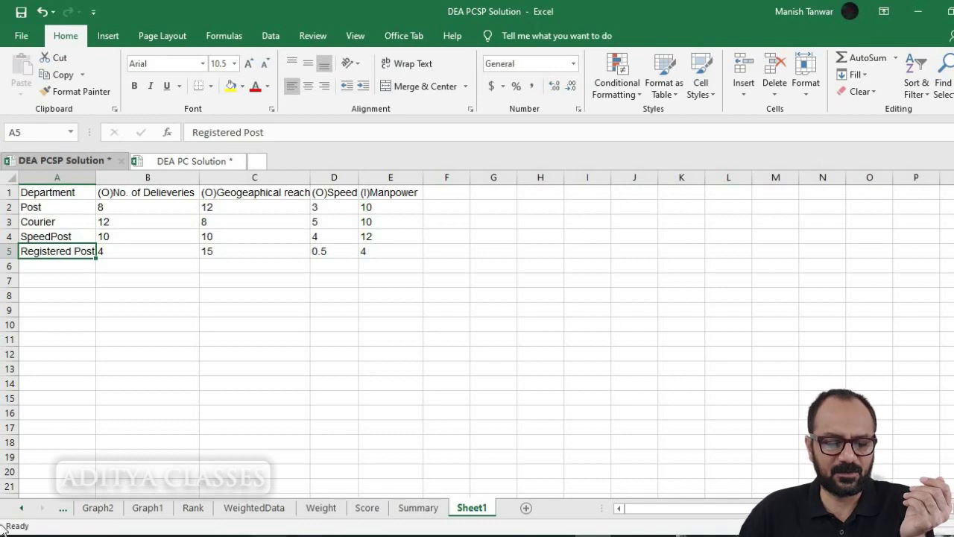
left_click(20, 509)
left_click(20, 509)
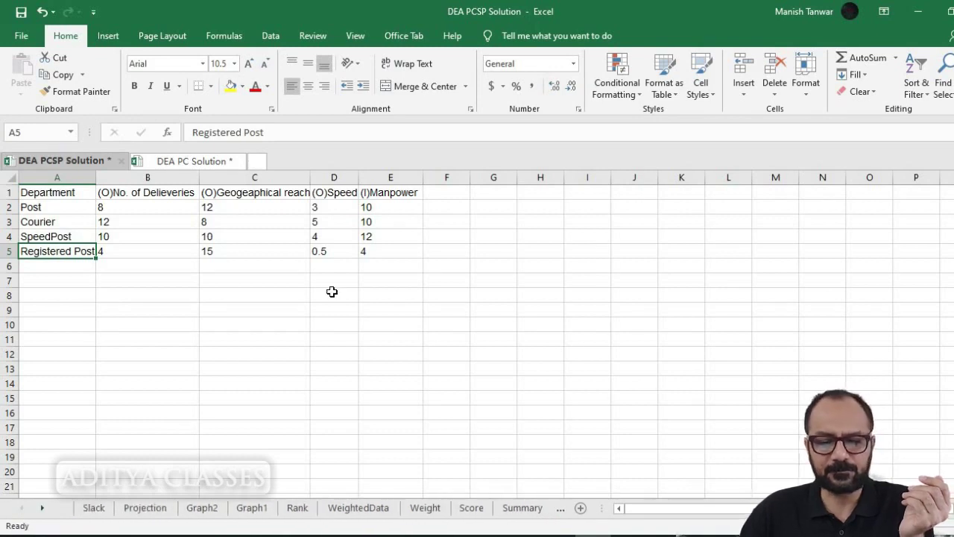
left_click(384, 251)
left_click(54, 184, "shift")
key("ctrl+c")
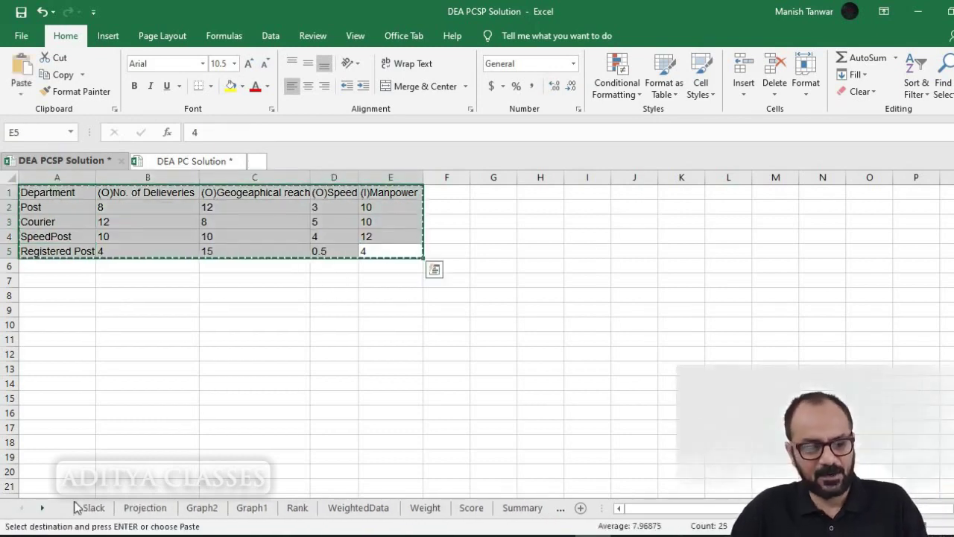
- Paste the copied department data table into the Slack sheet at K4, beside the slack results
left_click(93, 507)
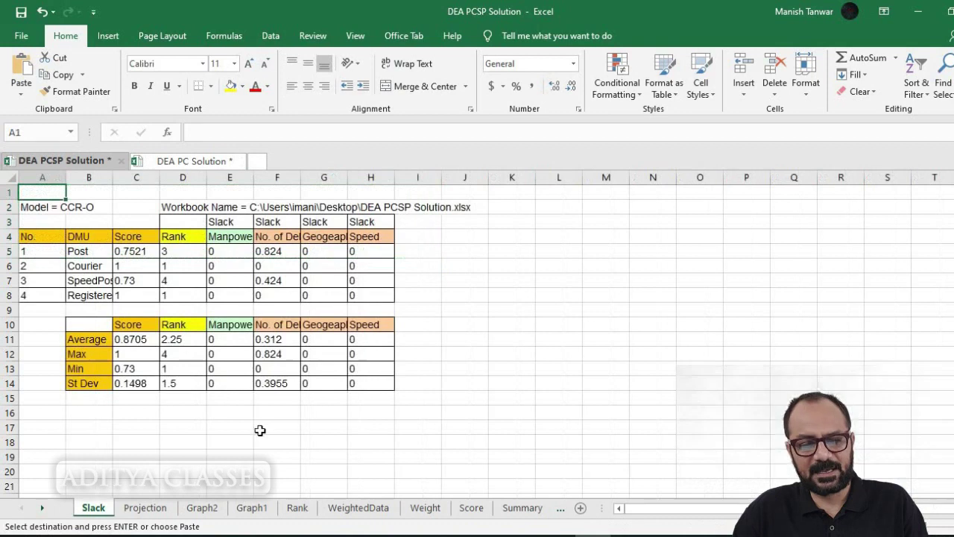
left_click(517, 233)
key("ctrl+v")
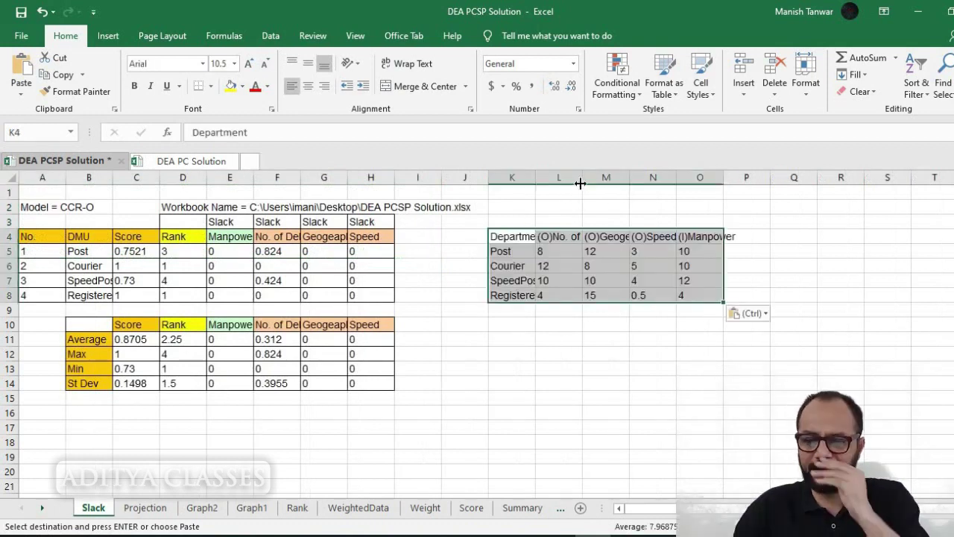
- Fit the widths of the pasted table's No. of Delieveries, Geogeaphical reach and Manpower columns to their contents
double_click(582, 177)
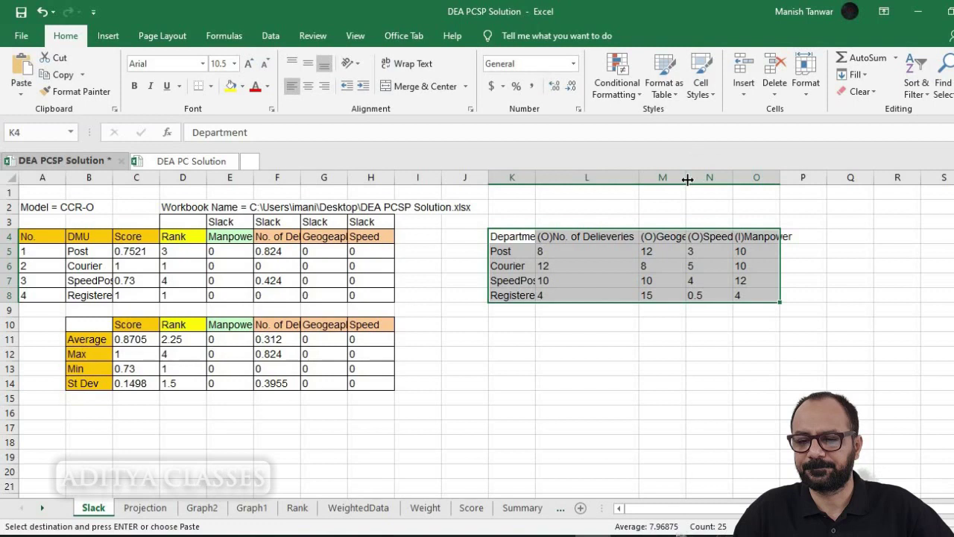
double_click(687, 180)
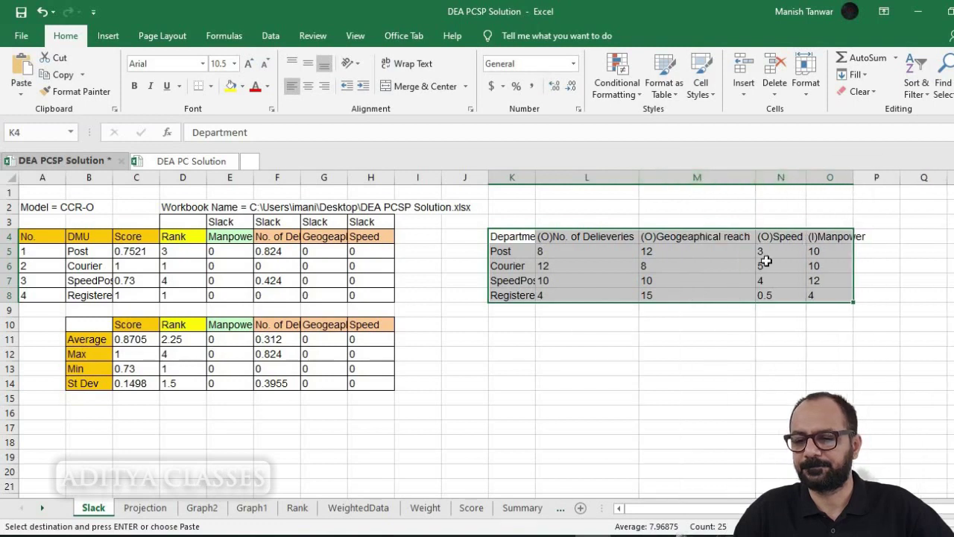
left_click(717, 369)
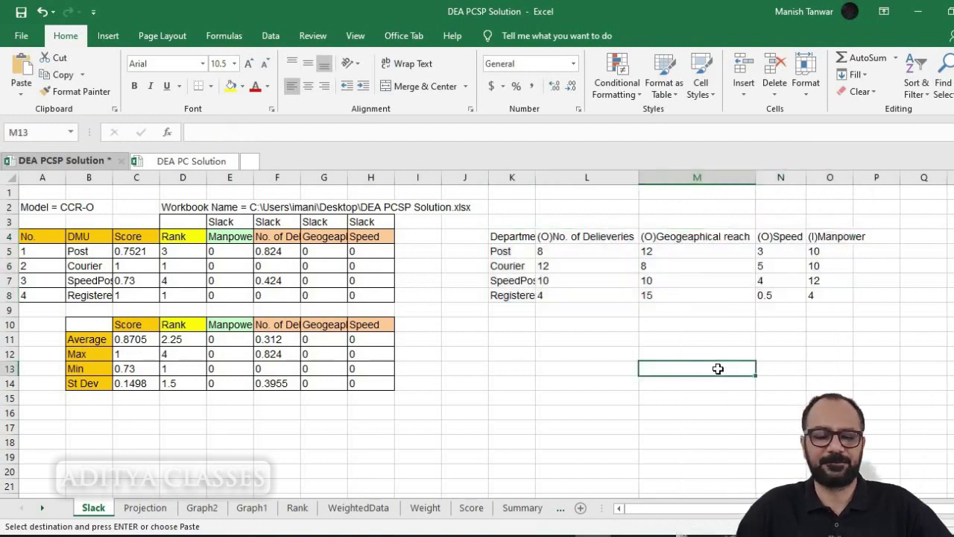
double_click(852, 179)
left_click(626, 396)
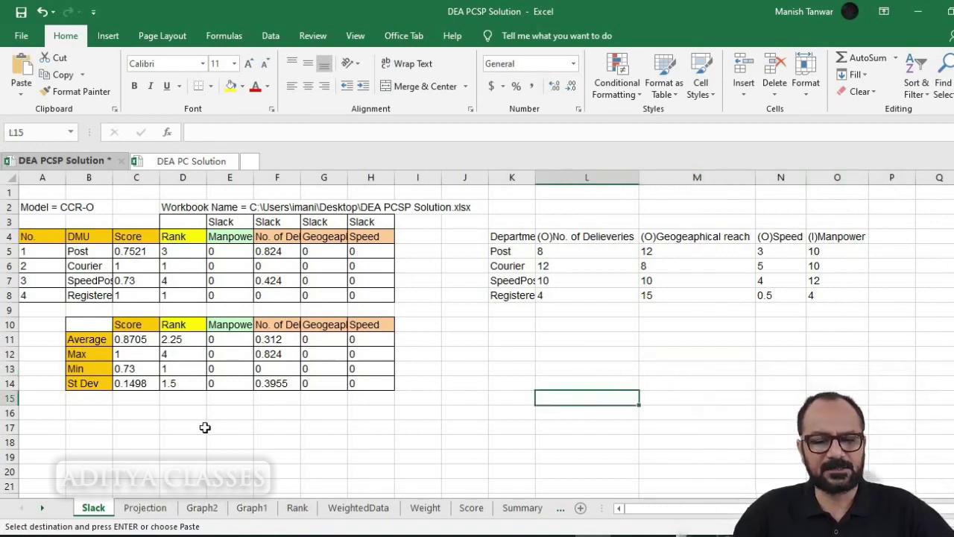
- Copy the weighted data table, A4:J8, from the WeightedData sheet into the Slack sheet at K11
left_click(146, 507)
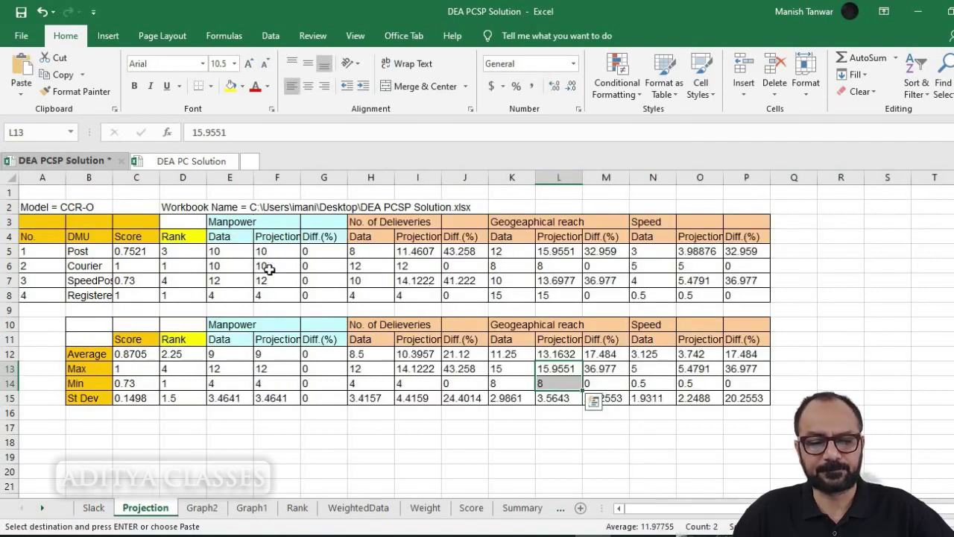
left_click(332, 507)
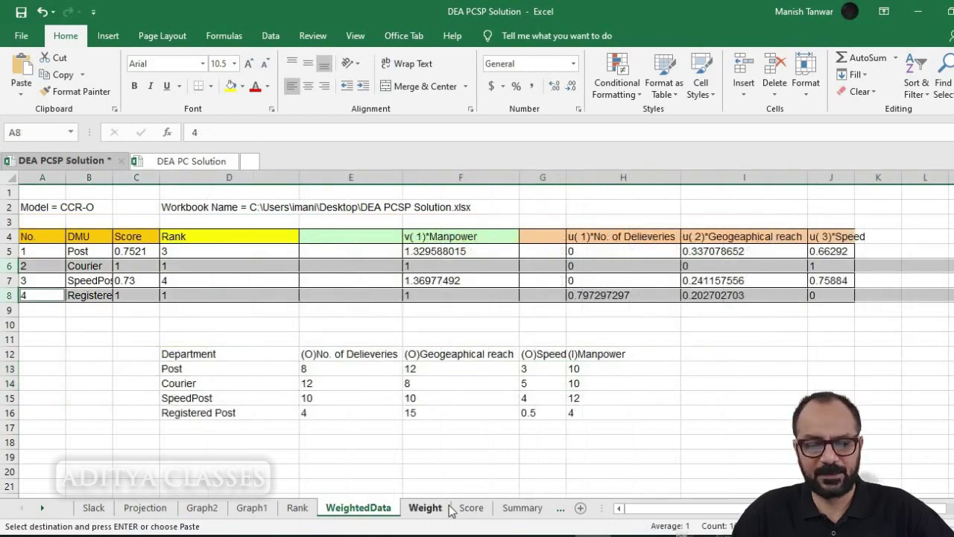
left_click(595, 475)
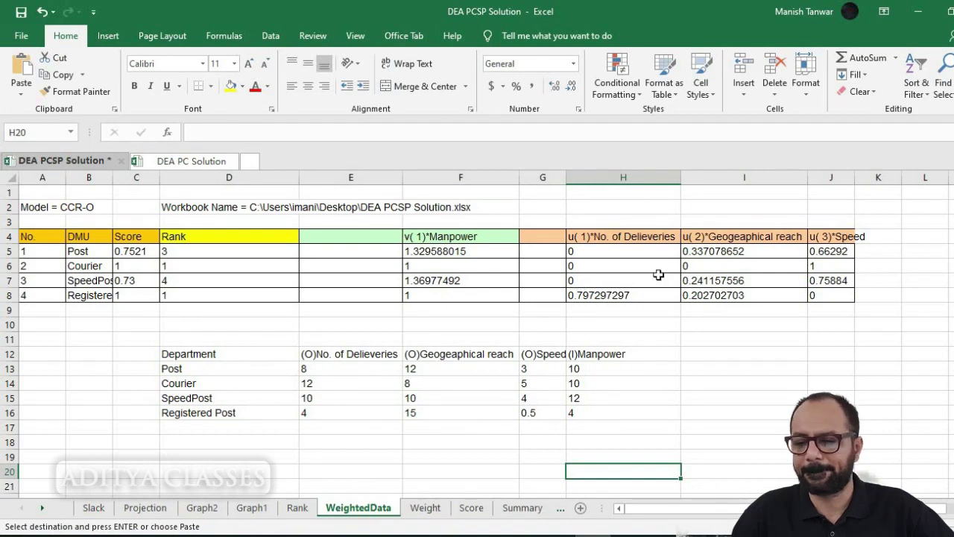
left_click_drag(30, 236, 833, 298)
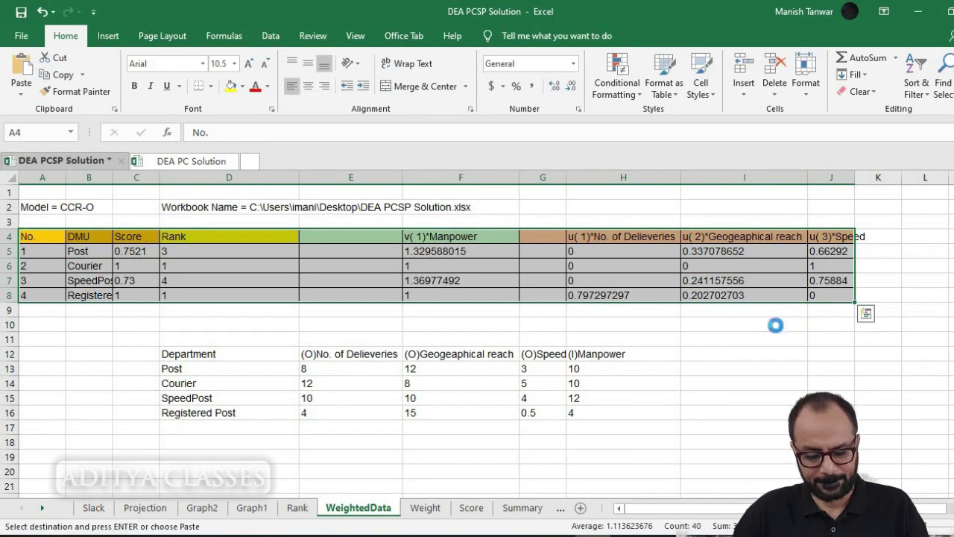
left_click(93, 507)
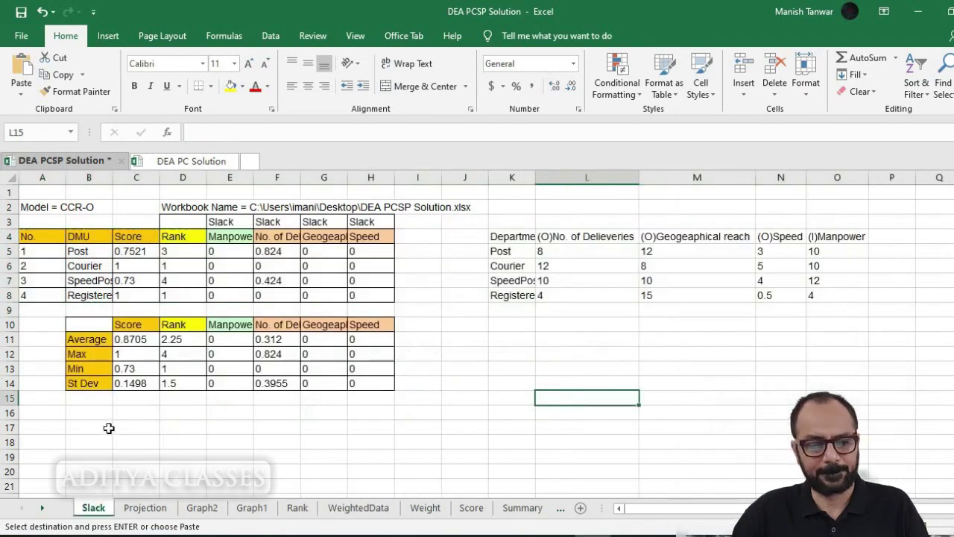
left_click(496, 343)
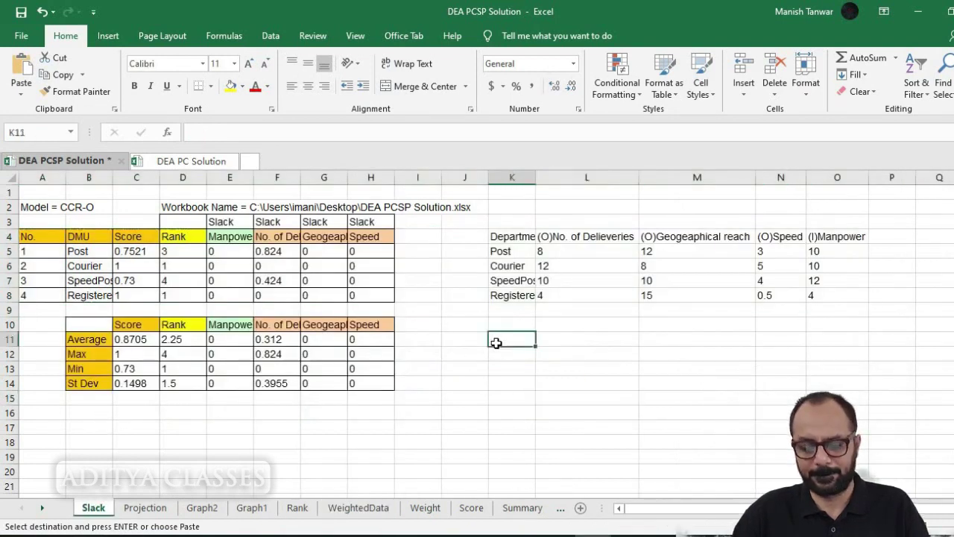
key("ctrl+v")
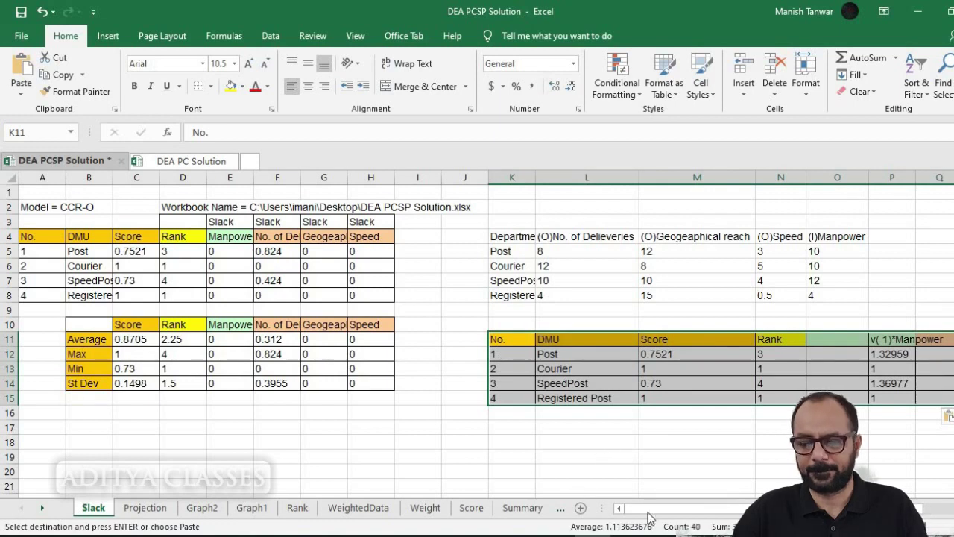
- Narrow column M, which holds the Geogeaphical reach data and the Score values of the pasted tables
left_click_drag(650, 514, 690, 511)
left_click_drag(662, 179, 611, 185)
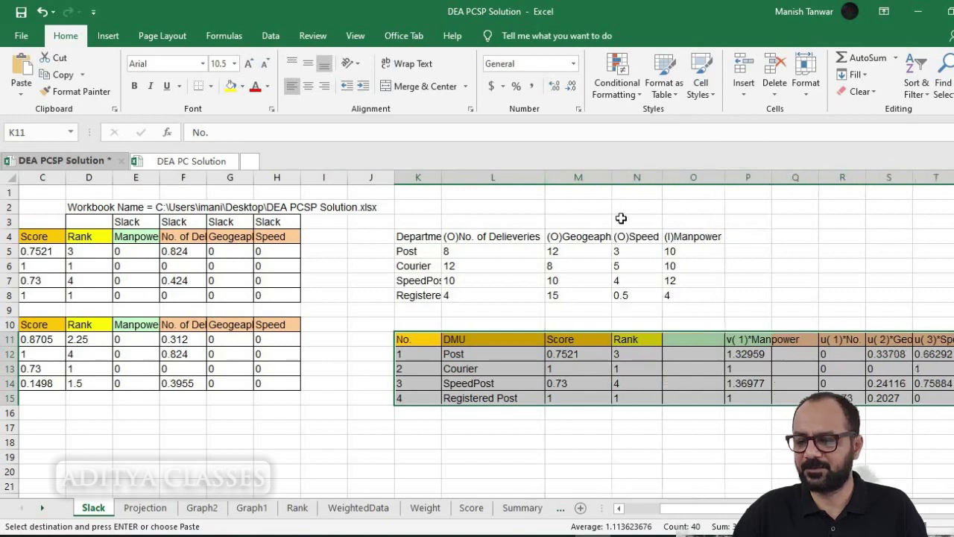
left_click_drag(682, 514, 630, 512)
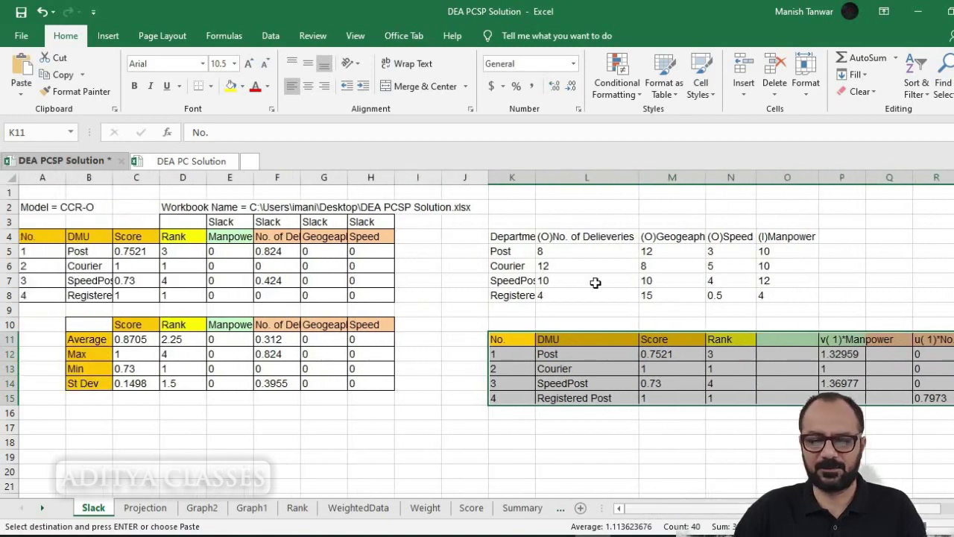
- Delete the empty column J between the slack results and the pasted tables
left_click(462, 176)
right_click(462, 176)
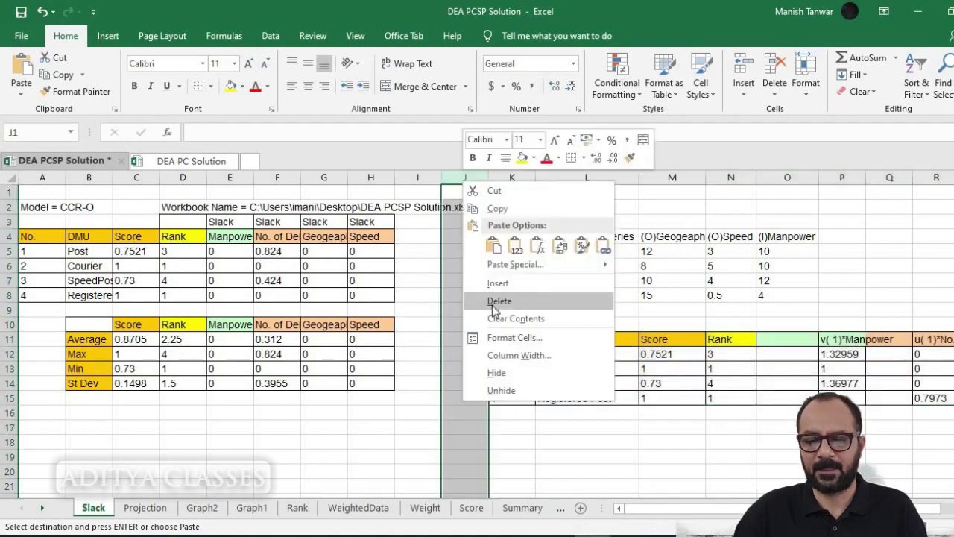
left_click(495, 304)
- Try deleting the remaining empty column I beside the slack results, and undo that deletion
left_click(421, 177)
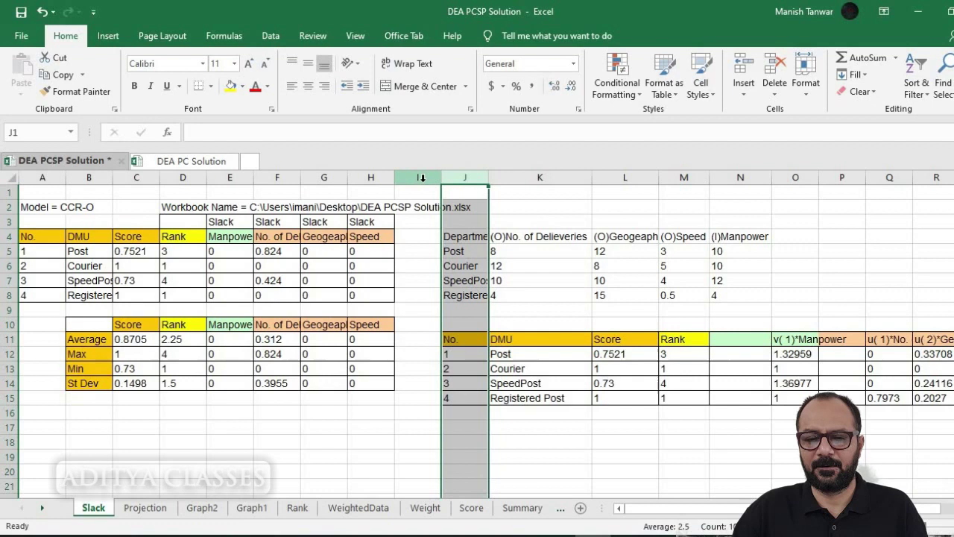
right_click(423, 179)
left_click(460, 302)
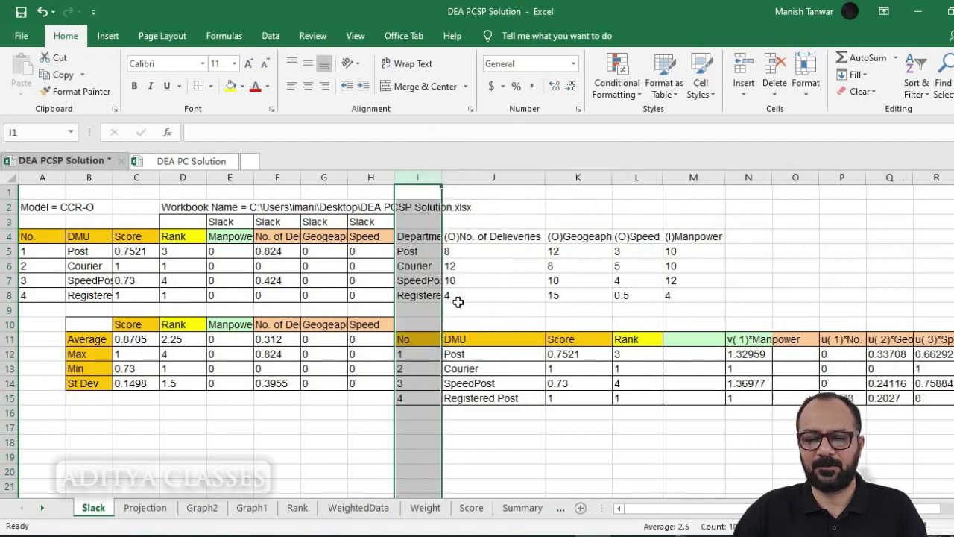
key("ctrl+z")
- Narrow the empty column I to a thin gap between the slack results and the pasted tables
left_click_drag(412, 182, 410, 182)
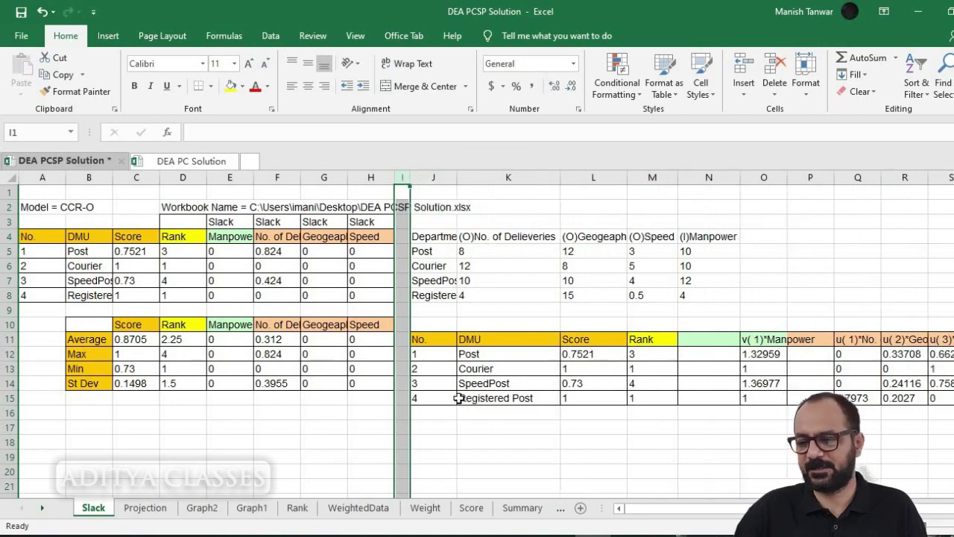
left_click(569, 425)
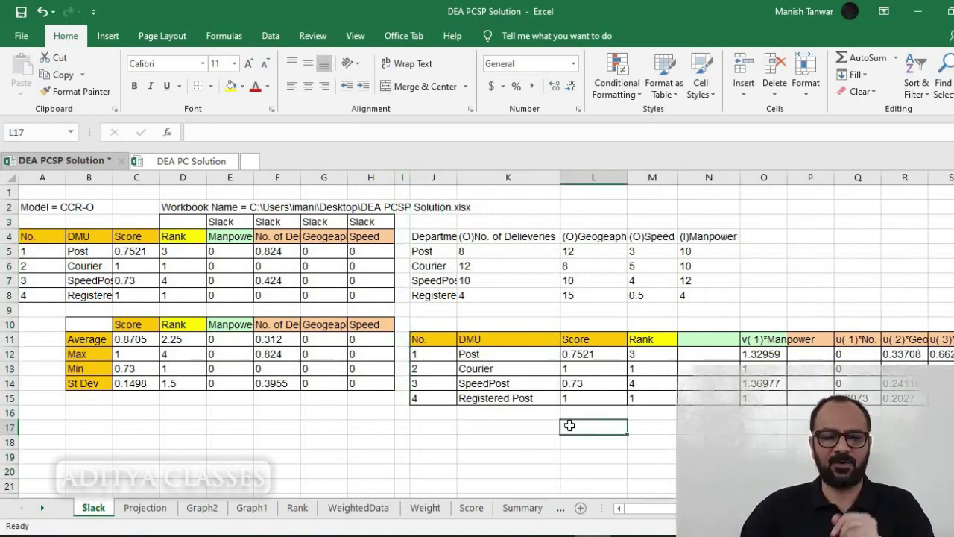
- Compare Post's weighted Geogeaphical reach and Speed values with its slacks, and examine the Courier and Registered Post slack rows
left_click(505, 356)
left_click_drag(889, 355, 940, 355)
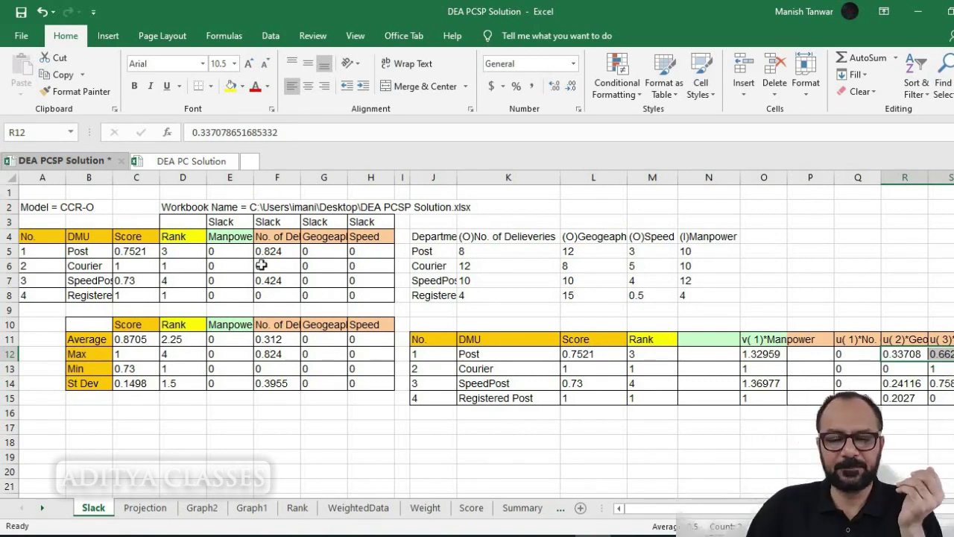
left_click_drag(345, 254, 377, 259)
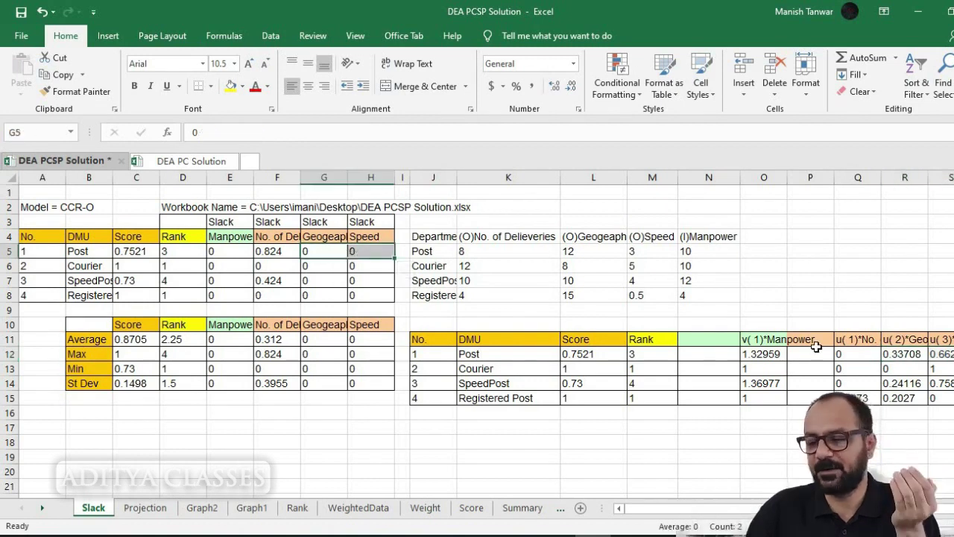
left_click(268, 253)
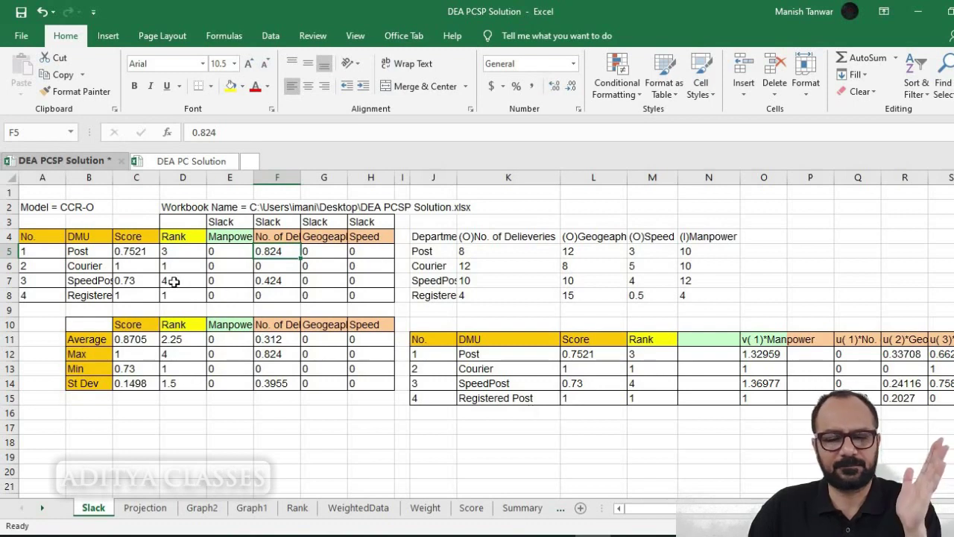
left_click_drag(24, 270, 365, 267)
left_click_drag(25, 297, 373, 297)
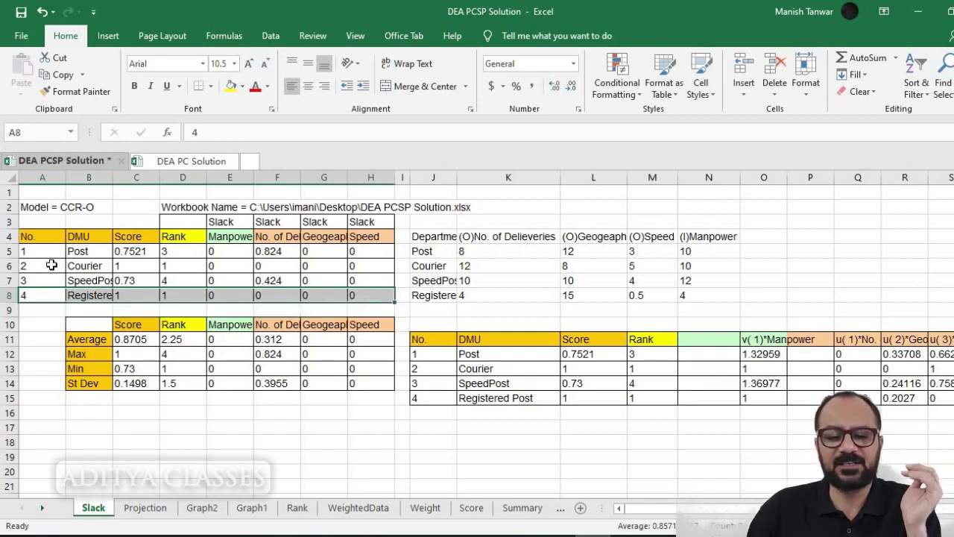
- Check Post's three weighted output values against its No. of Delieveries, Geogeaphical reach and Speed slacks
left_click_drag(904, 354, 941, 354)
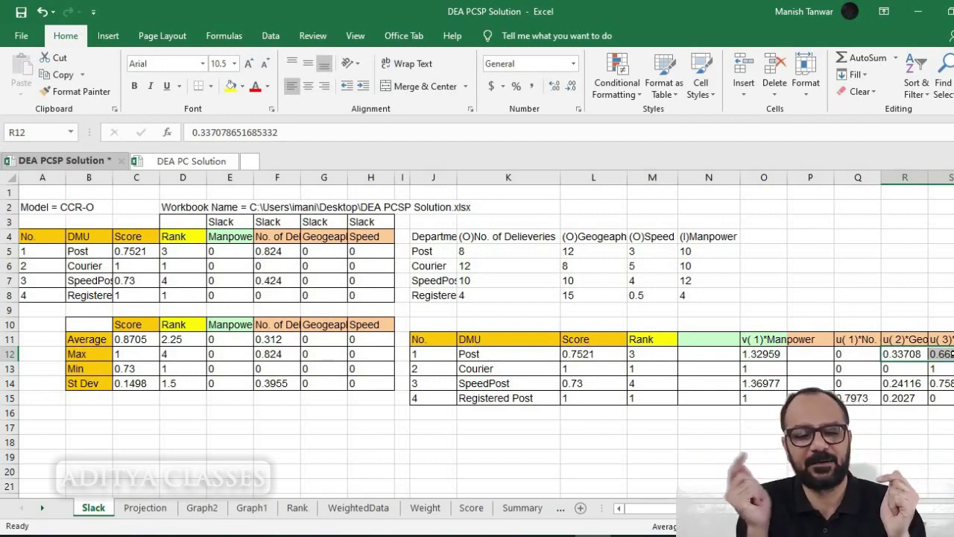
left_click(852, 354)
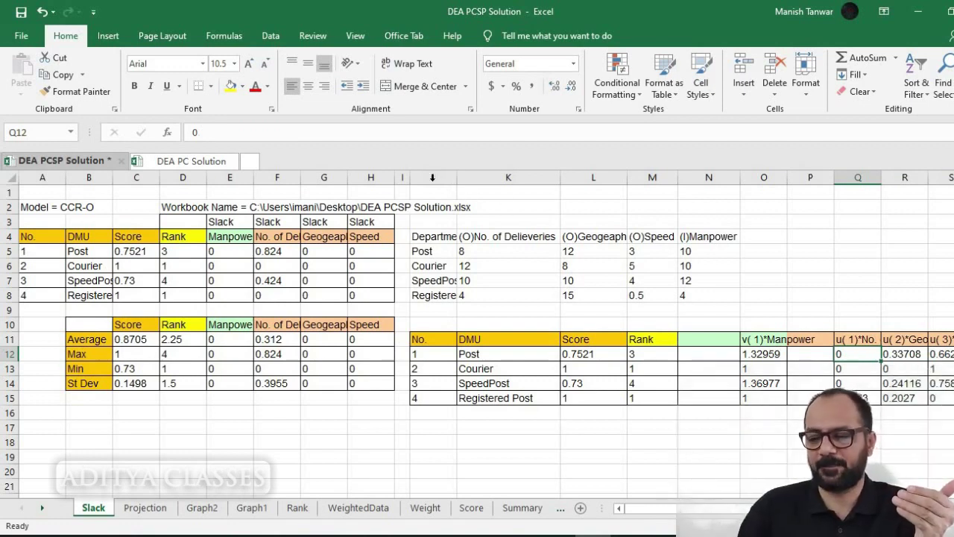
left_click(266, 253)
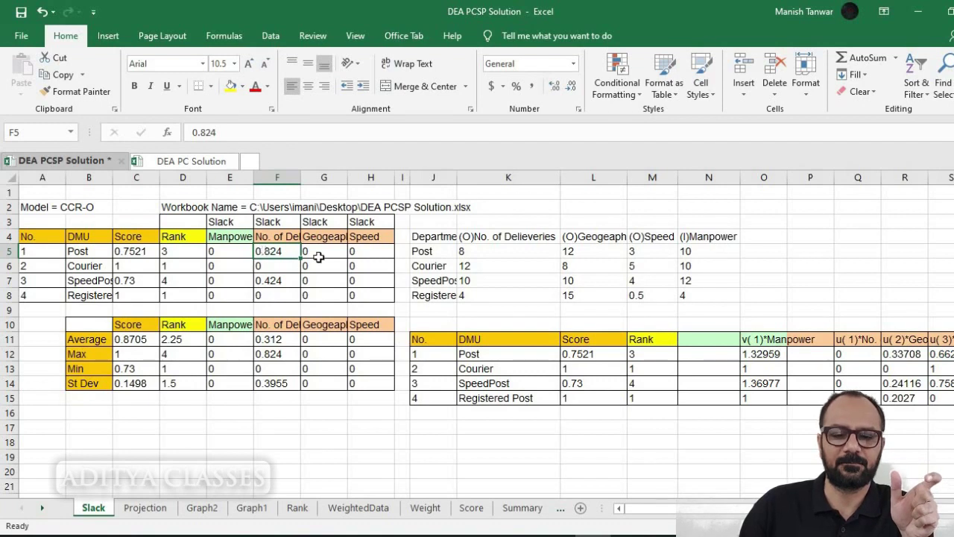
left_click_drag(340, 251, 361, 252)
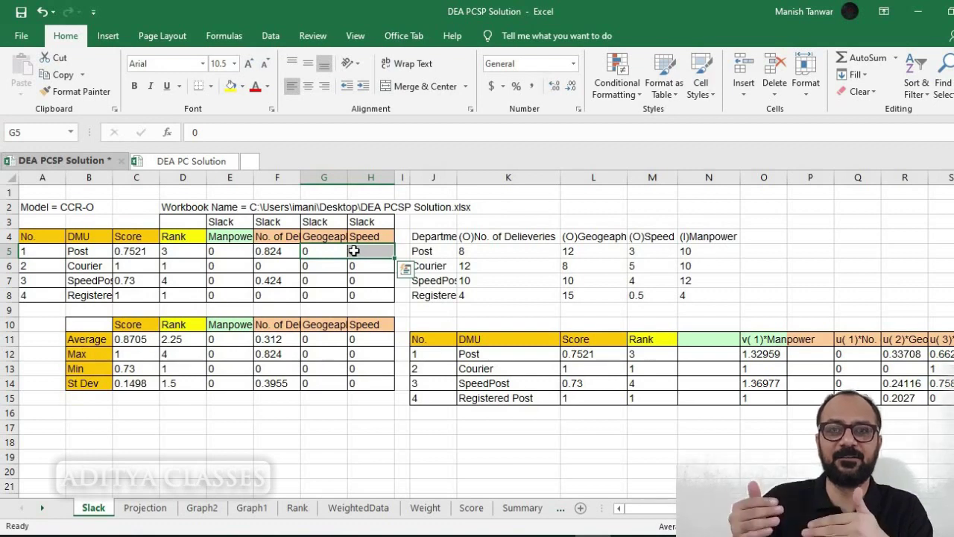
left_click(266, 251)
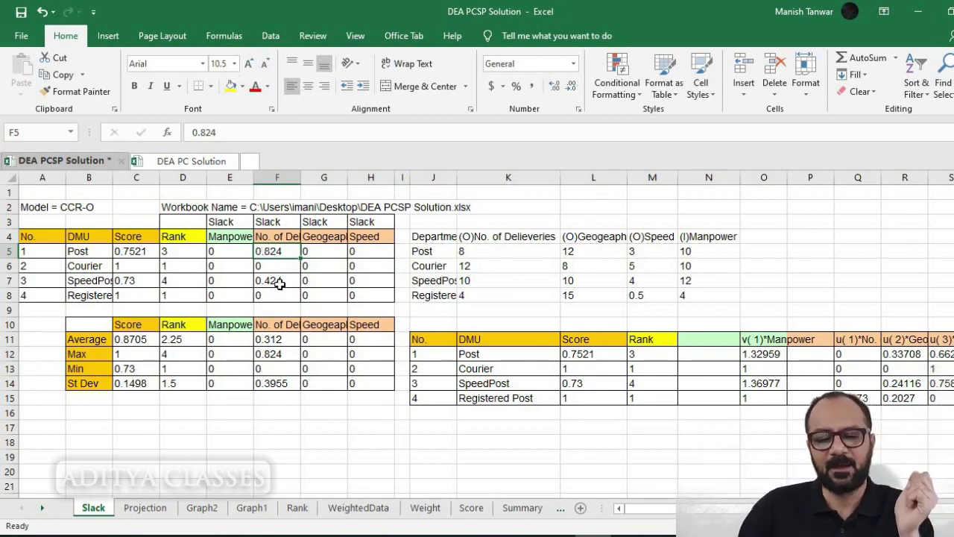
- Compare SpeedPost's weighted Geogeaphical reach and Speed values with its No. of Delieveries slack, and glance at the DEA PC Solution projections
left_click_drag(889, 389, 950, 388)
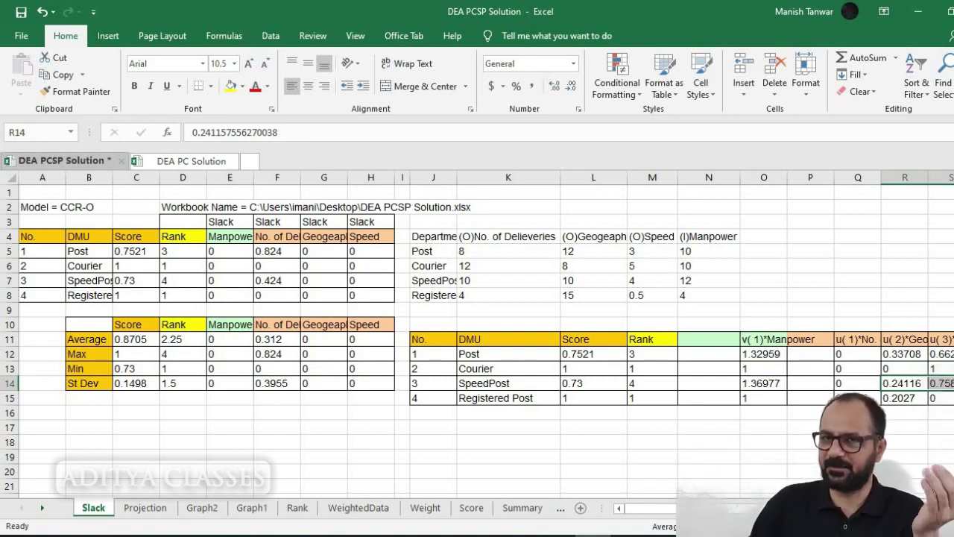
left_click(274, 279)
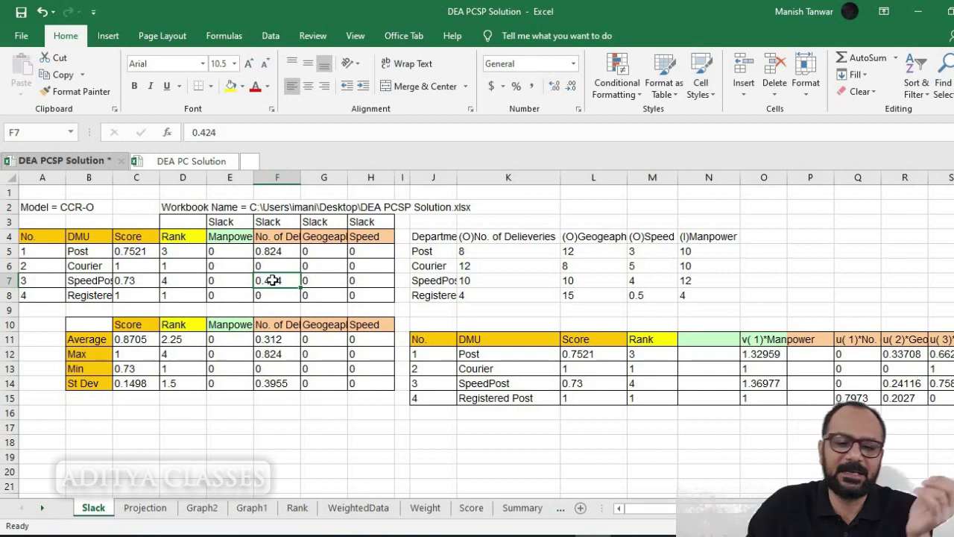
left_click(183, 162)
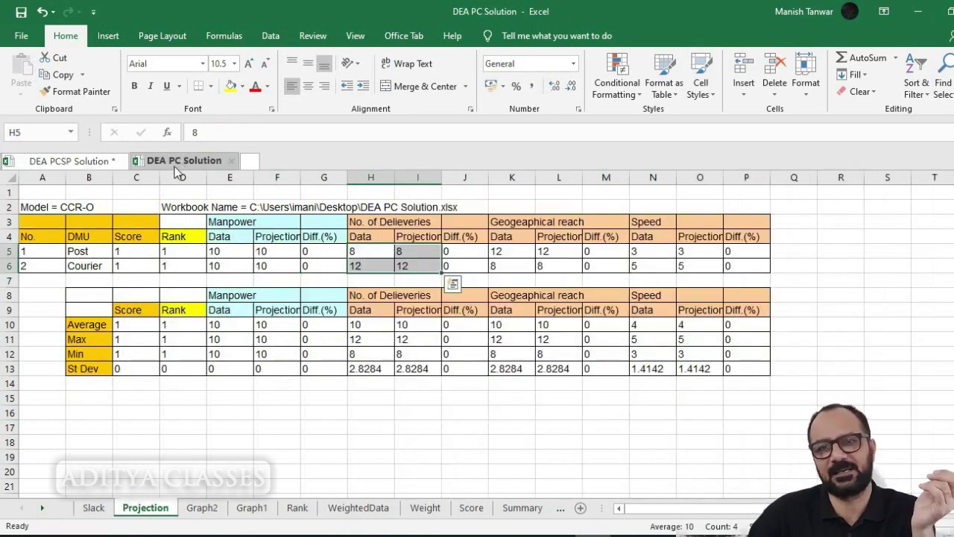
left_click(66, 165)
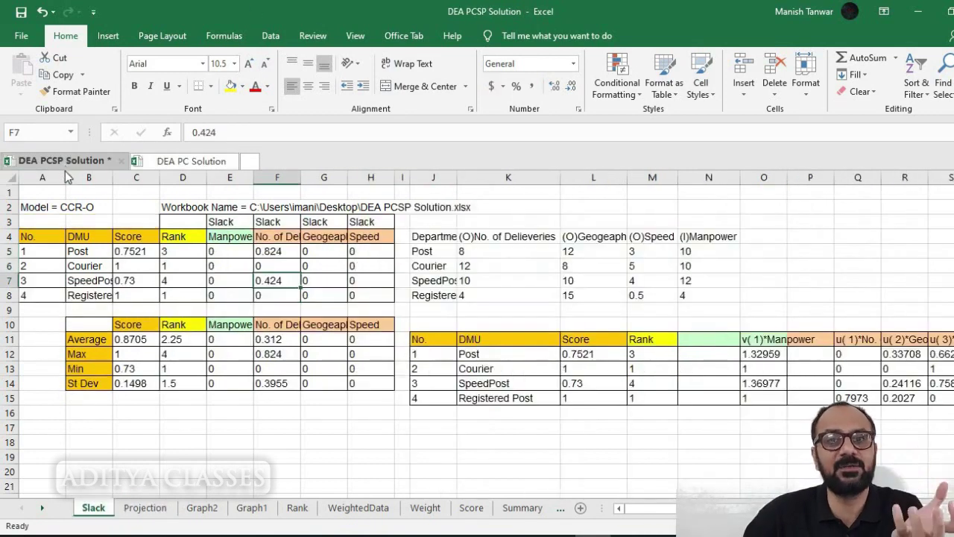
- Examine the weighted output values of all four departments, H5:J8, on the WeightedData sheet
left_click(359, 507)
left_click(644, 365)
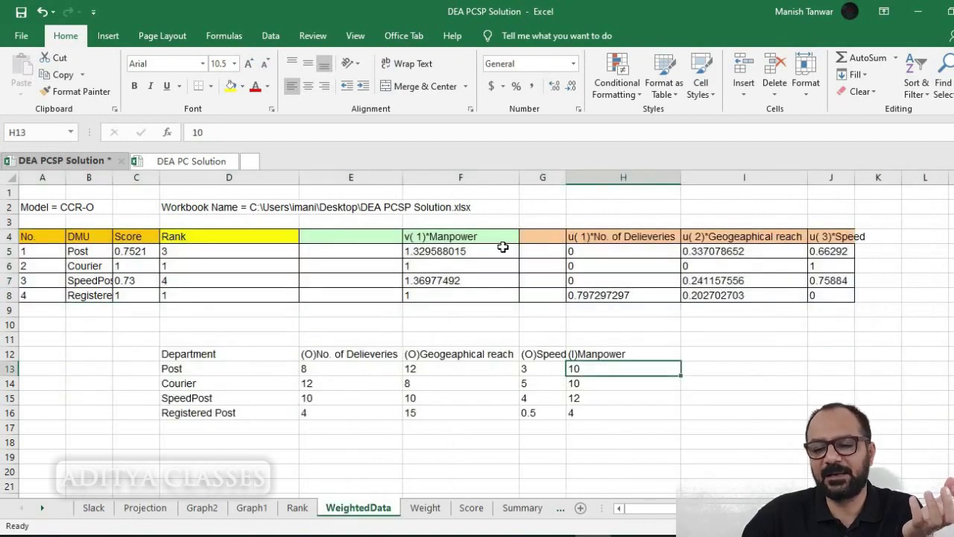
left_click_drag(571, 249, 820, 294)
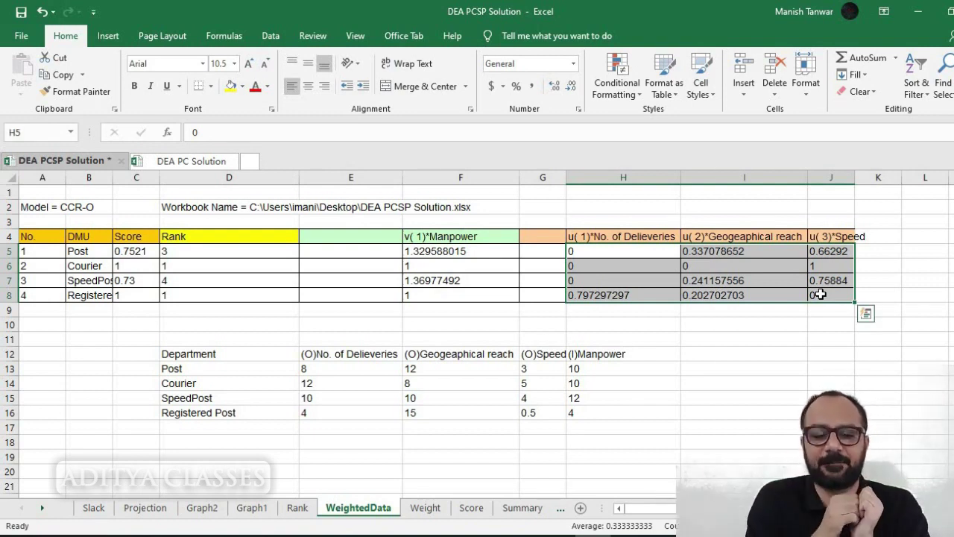
- Examine the list of departments together with their weighted Manpower input values, F4:F8
left_click_drag(90, 252, 89, 303)
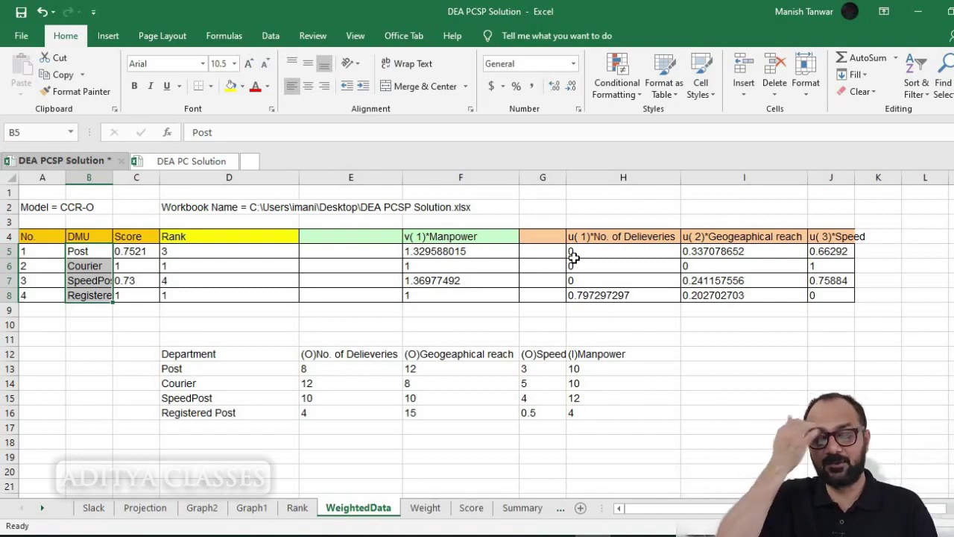
left_click_drag(464, 247, 459, 292)
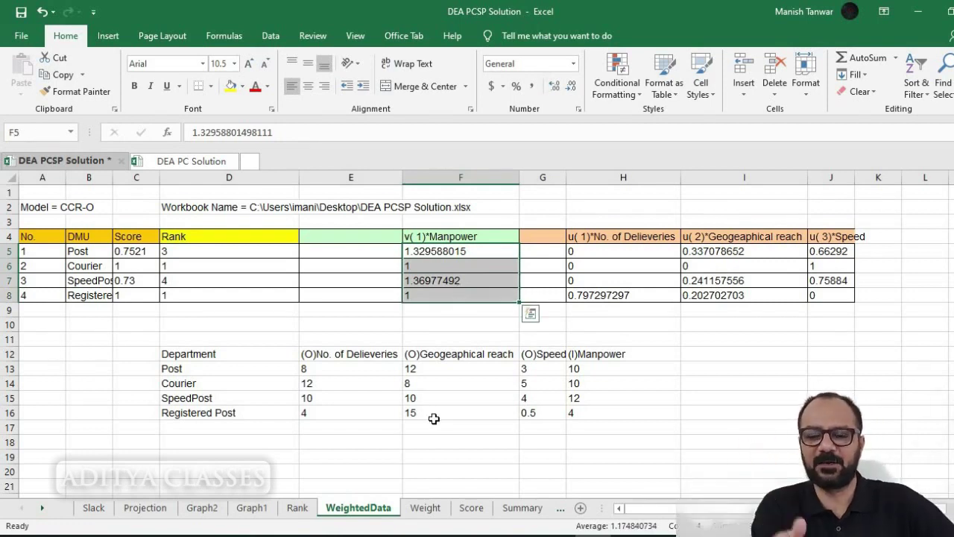
left_click_drag(429, 237, 442, 291)
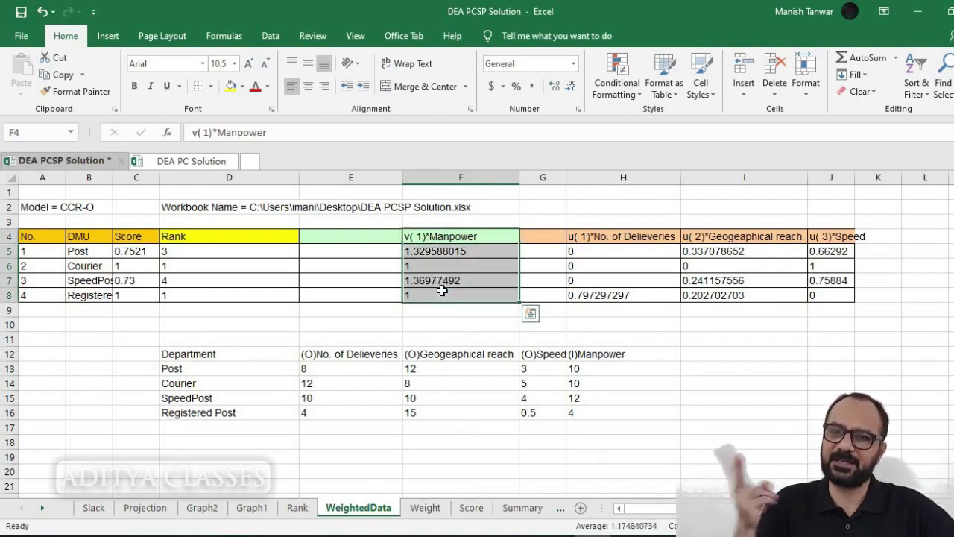